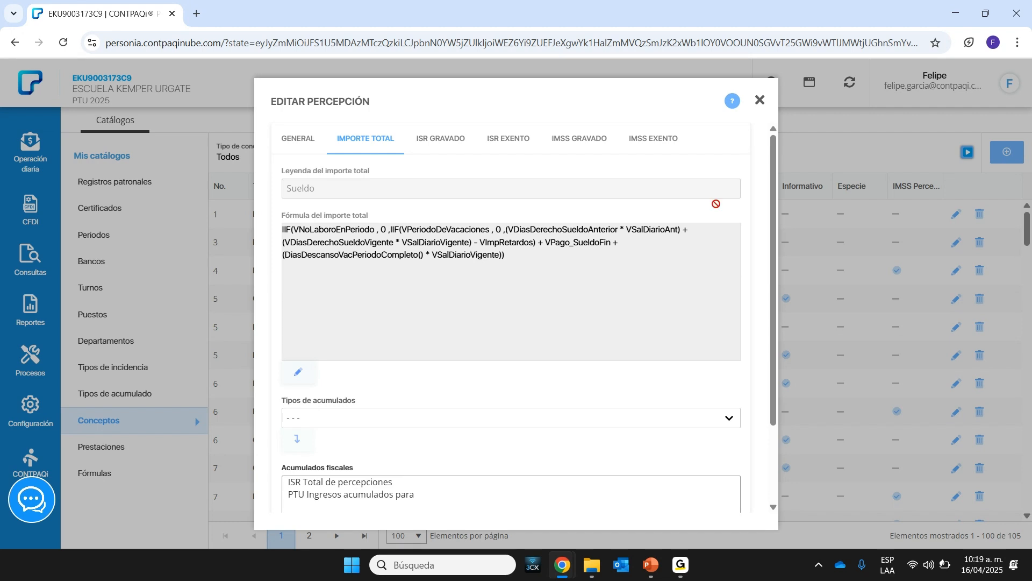
# - Leave the Sueldo concept and review the total amount formula and fiscal accumulators of the Séptimo día perception
pyautogui.click(759, 100)
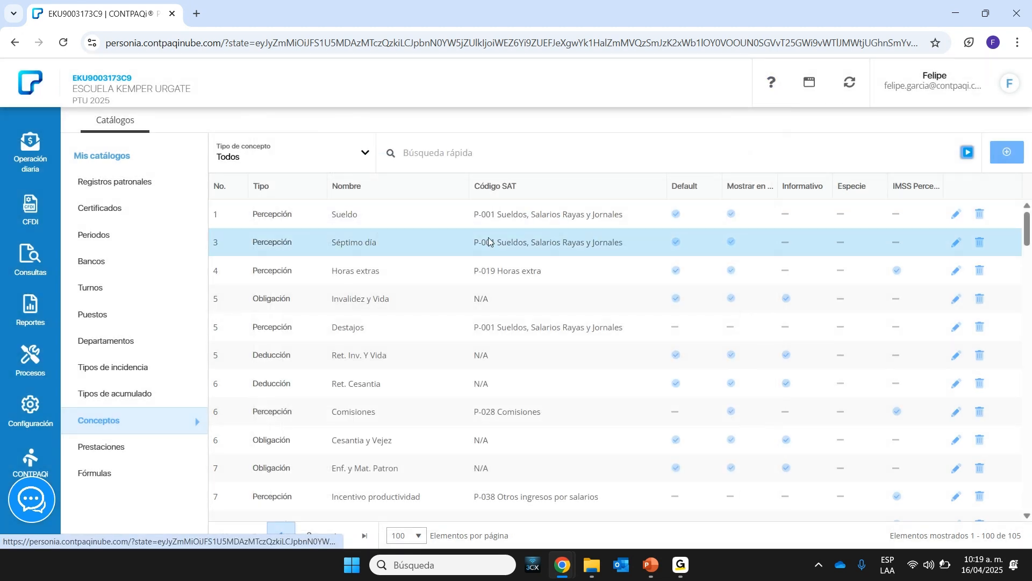
pyautogui.click(956, 244)
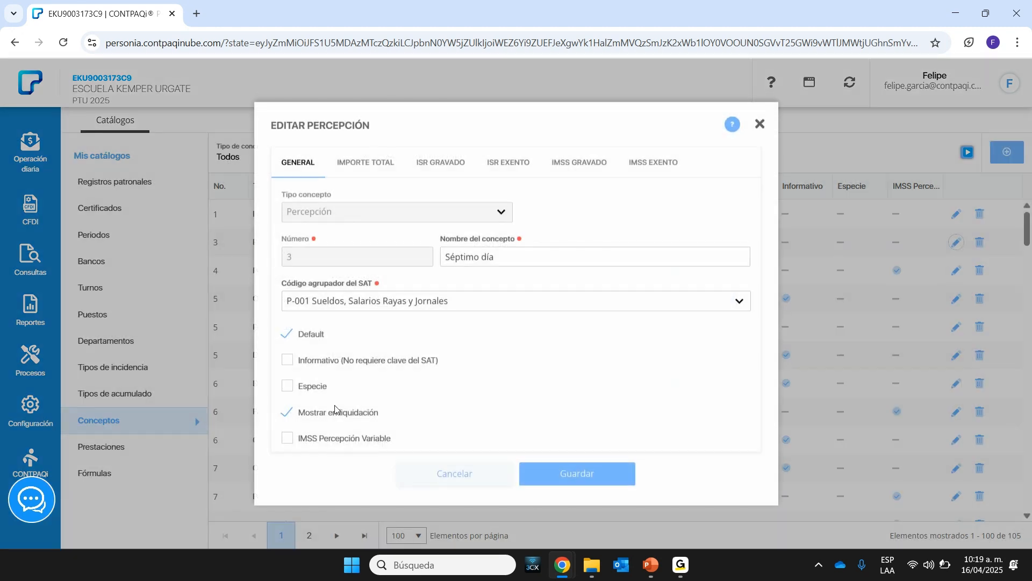
pyautogui.click(370, 168)
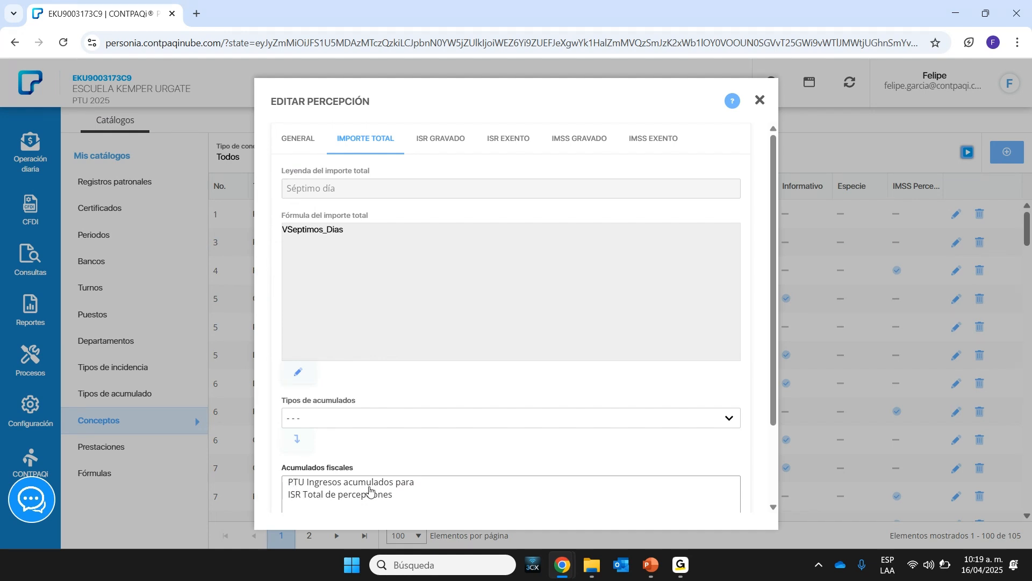
pyautogui.click(760, 101)
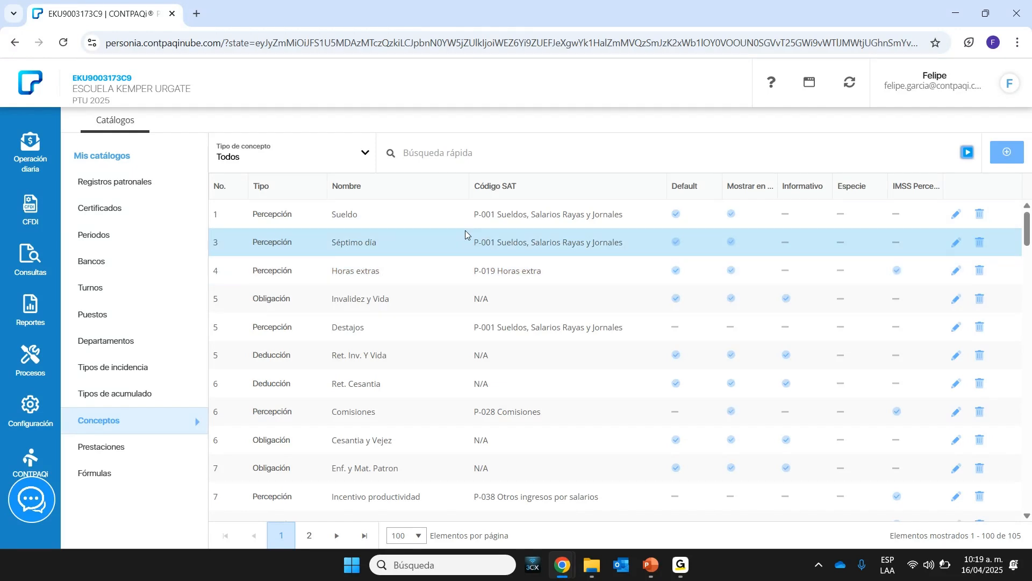
# - Review the total amount formula and fiscal accumulators of the Horas extras perception, leaving it unedited
pyautogui.click(956, 276)
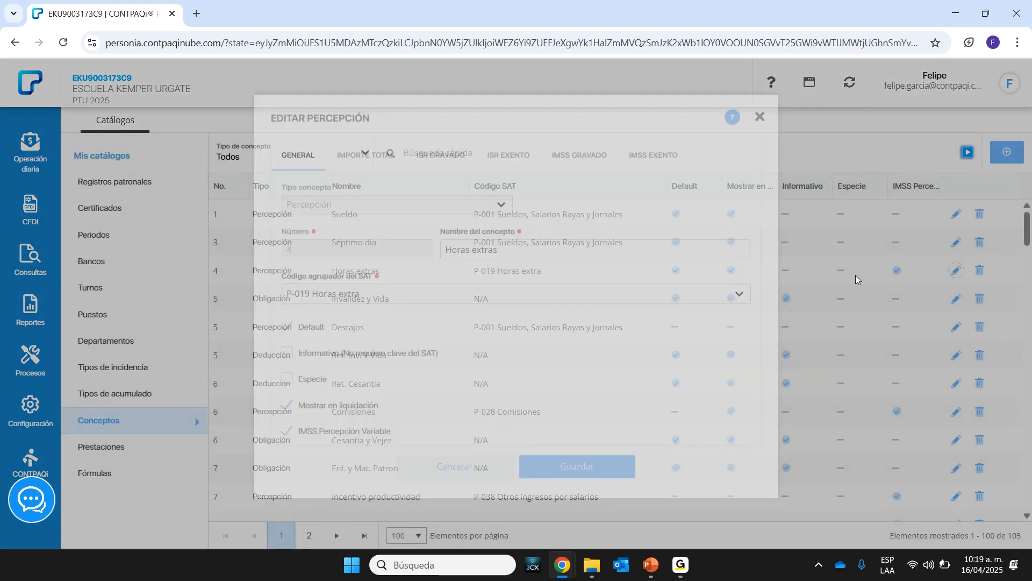
pyautogui.click(366, 138)
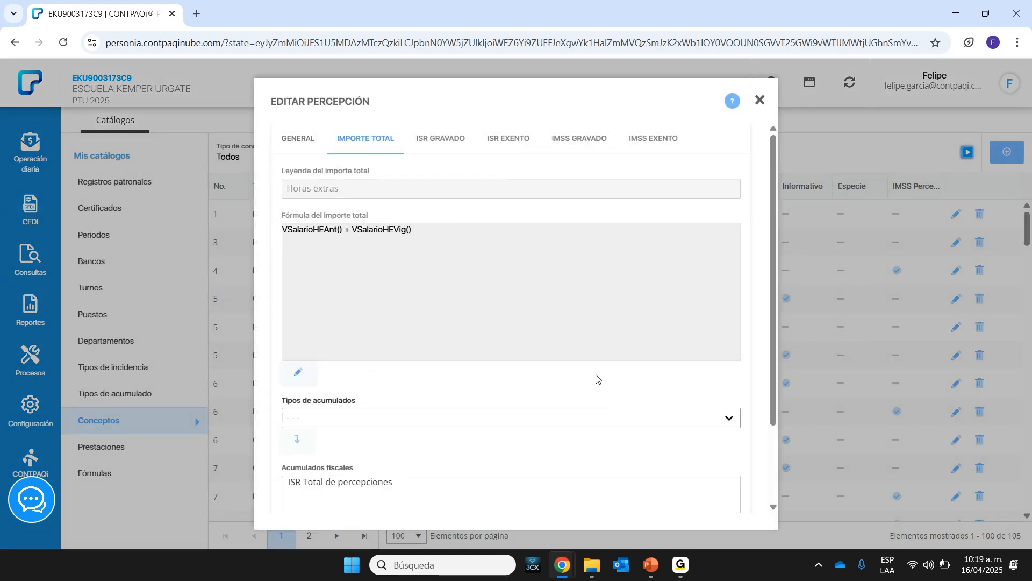
pyautogui.moveTo(463, 95); pyautogui.dragTo(486, 87)
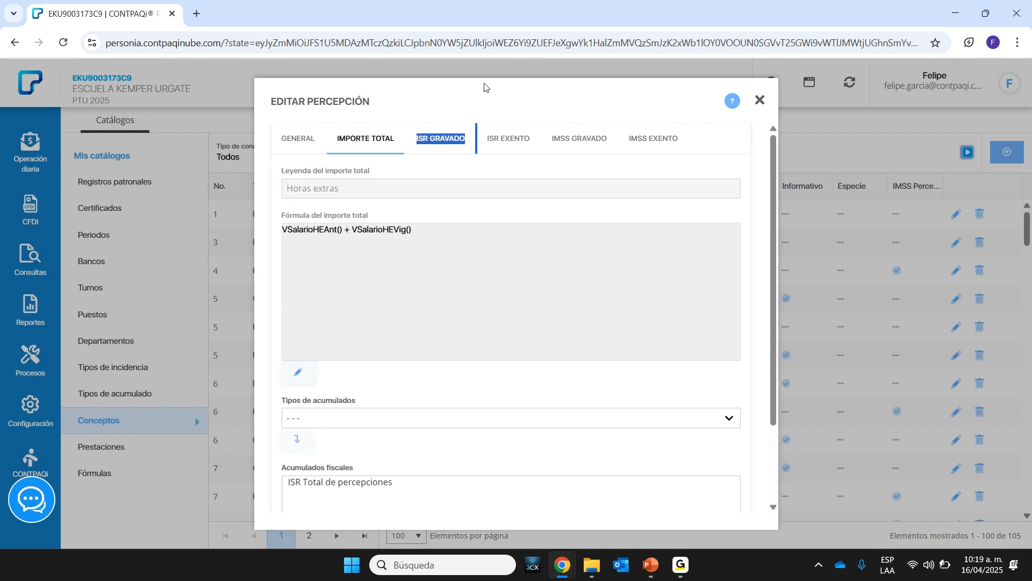
pyautogui.click(501, 99)
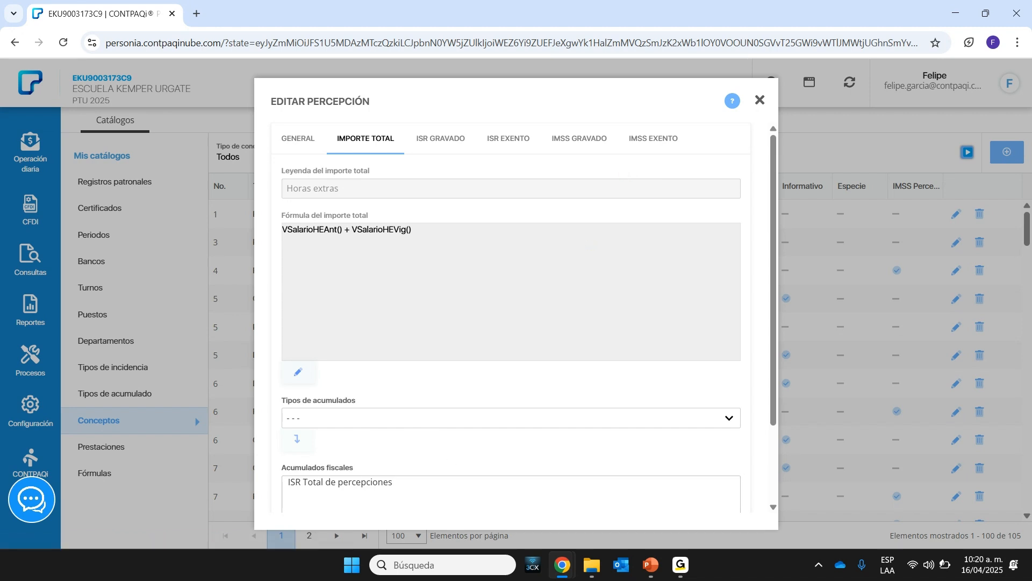
pyautogui.hotkey('alt', 'Tab')
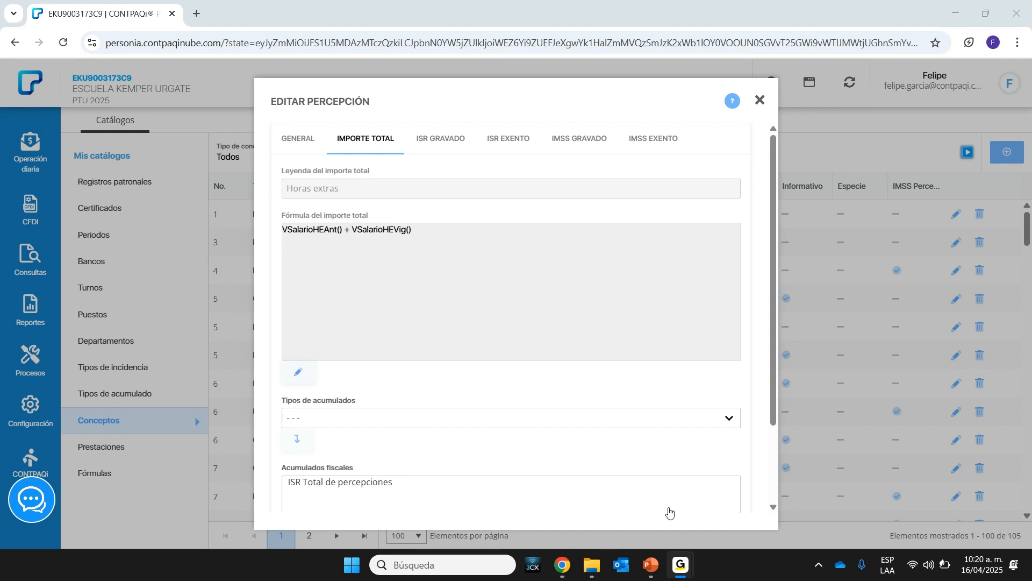
pyautogui.click(760, 100)
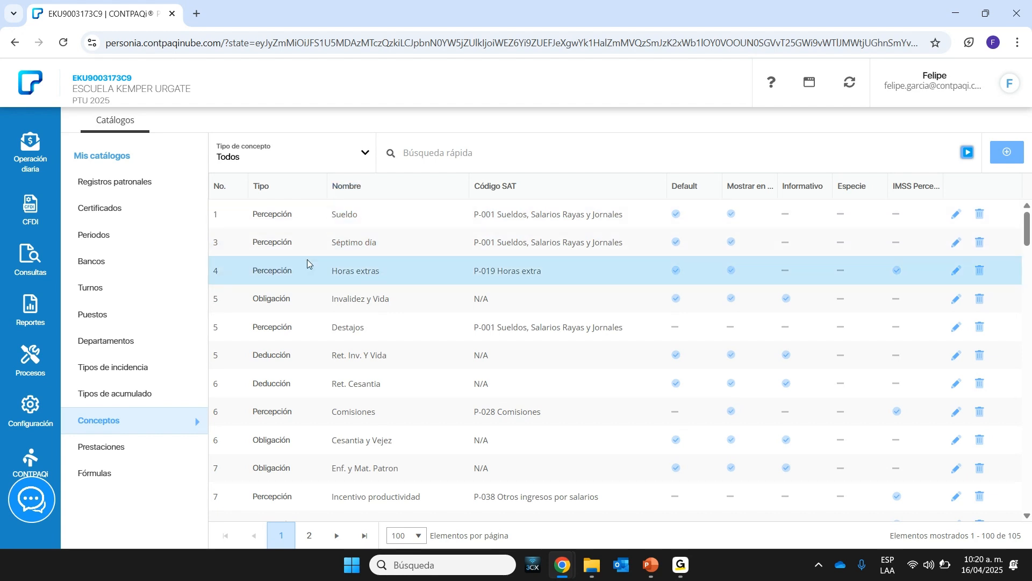
# - Filter the concepts by type Percepción and review the total amount formula and fiscal accumulators of Día festivo / descanso
pyautogui.click(366, 154)
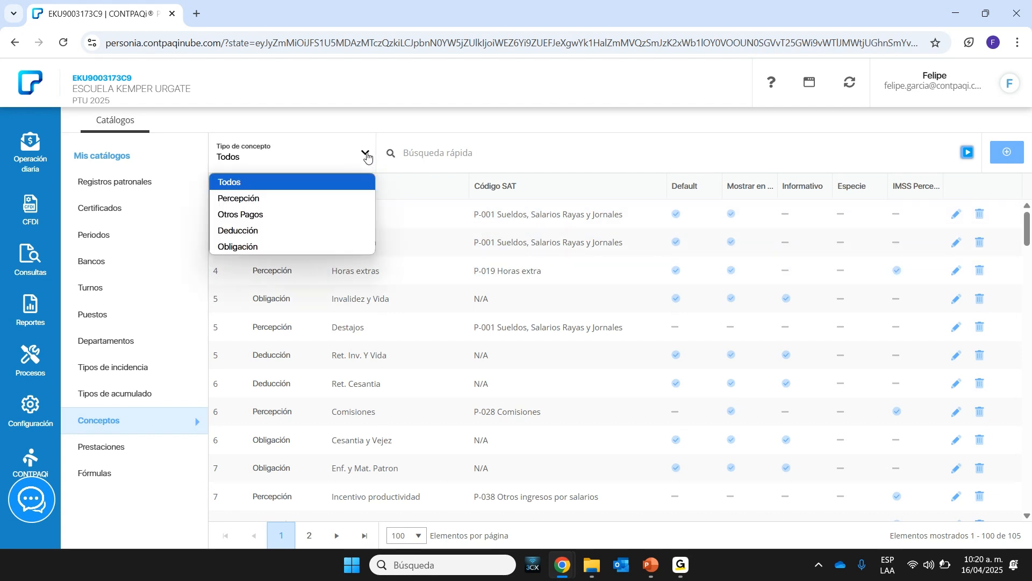
pyautogui.click(264, 200)
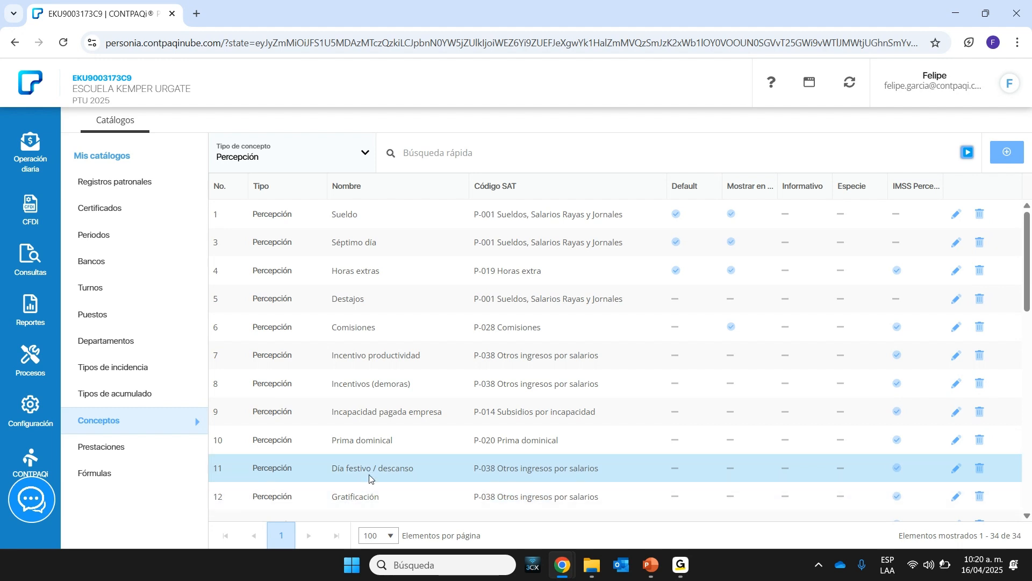
pyautogui.click(956, 468)
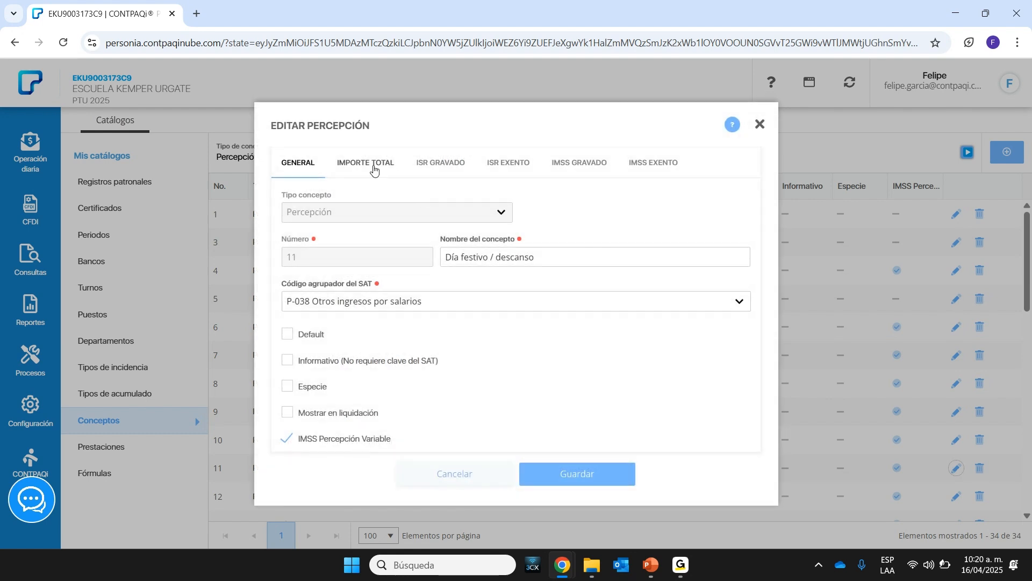
pyautogui.click(371, 163)
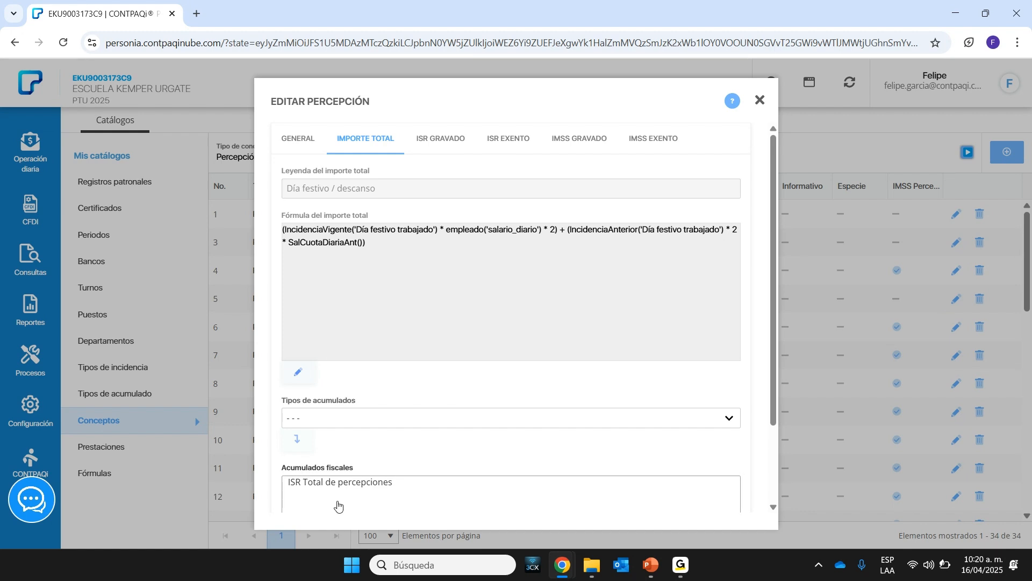
pyautogui.click(760, 101)
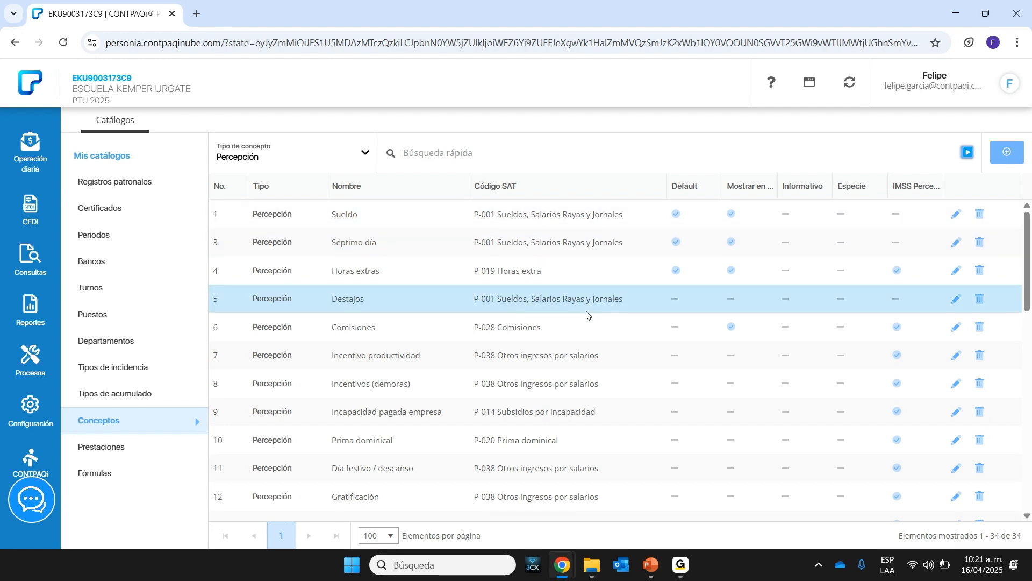
# - Check the total amount formula and fiscal accumulators assigned to the Destajos perception
pyautogui.click(957, 299)
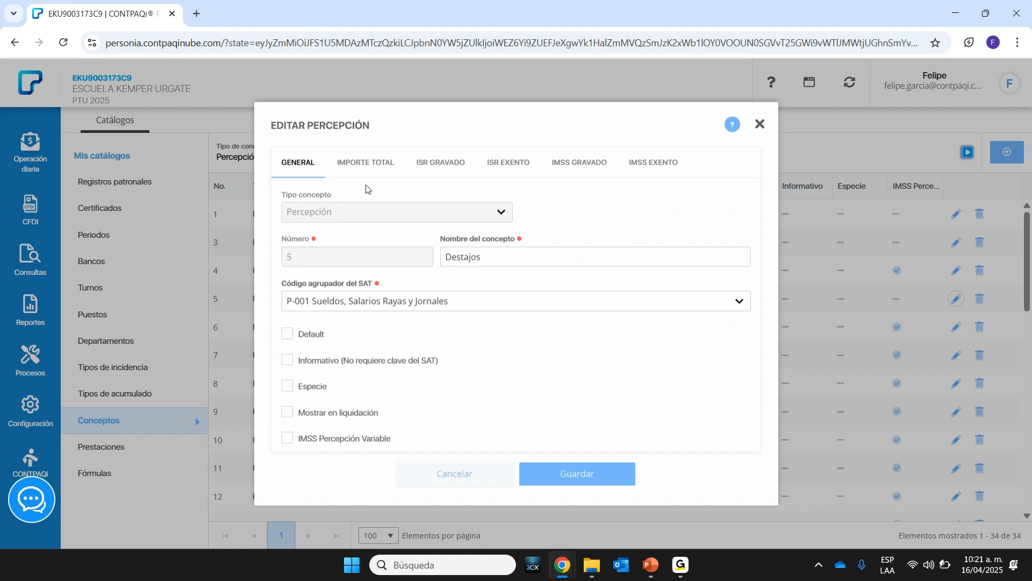
pyautogui.click(367, 140)
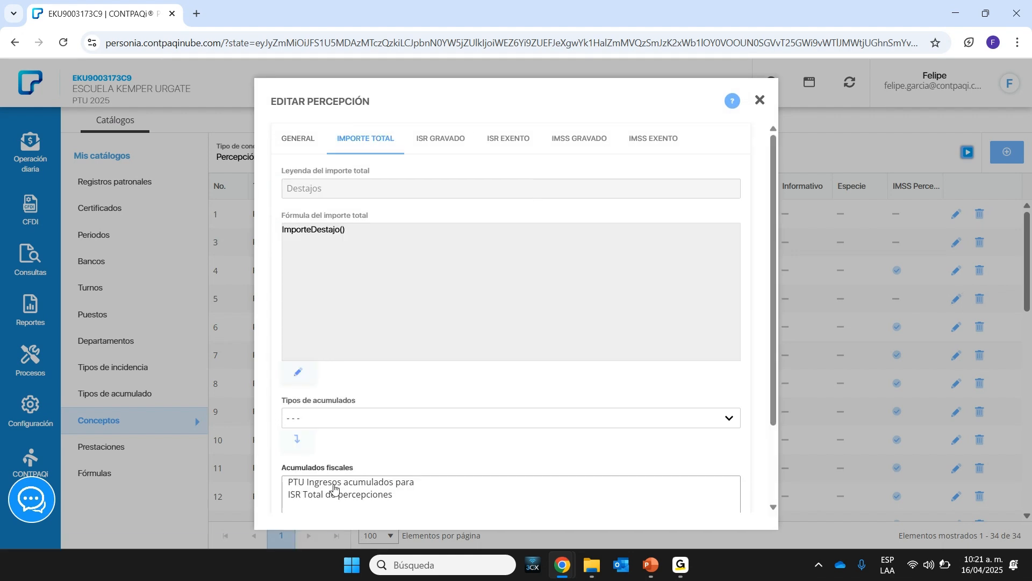
pyautogui.click(760, 102)
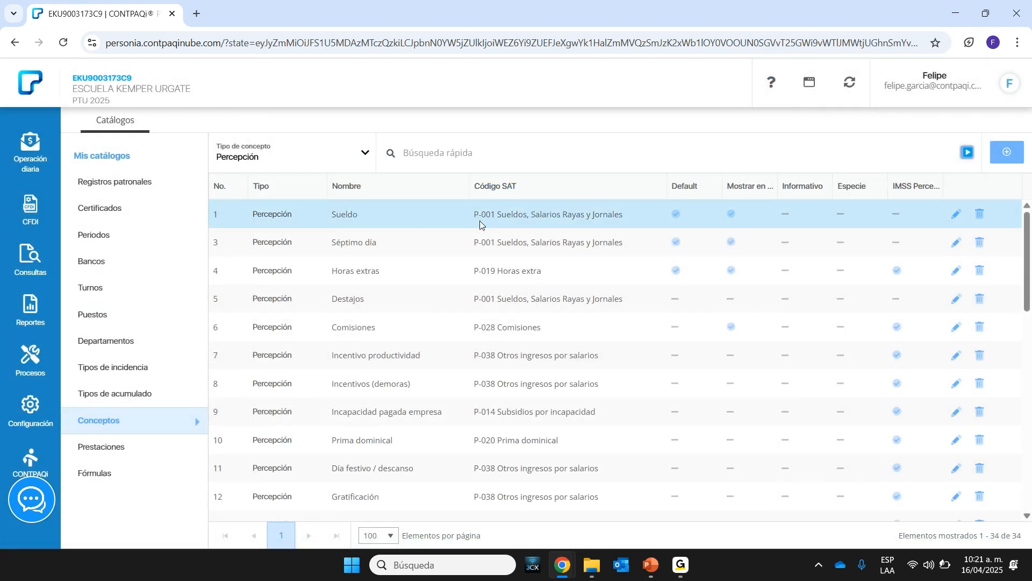
# - Find the Vacaciones a tiempo perception and review its total amount formula and fiscal accumulators
pyautogui.scroll(-3, 530, 326)
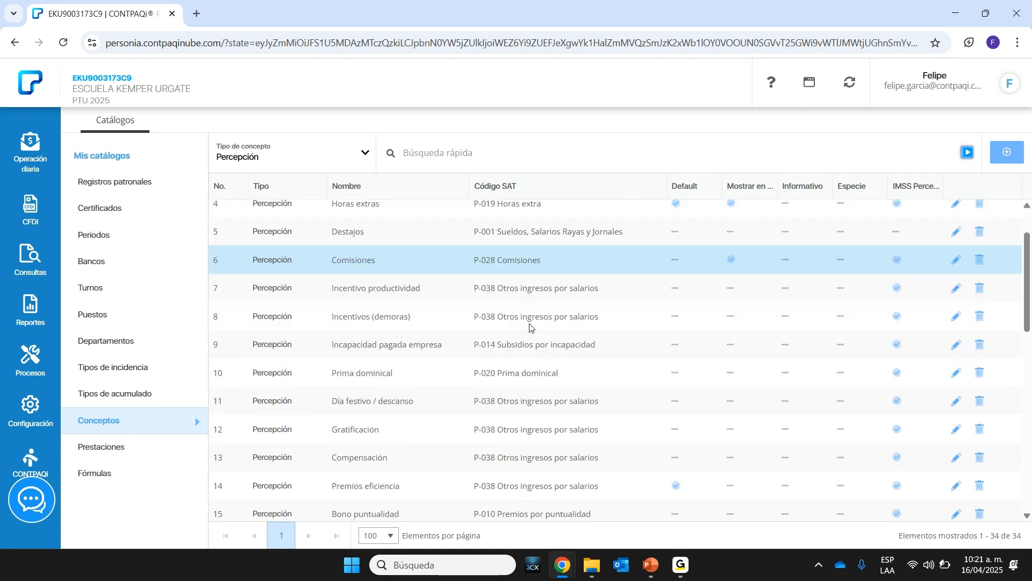
pyautogui.scroll(-1, 530, 326)
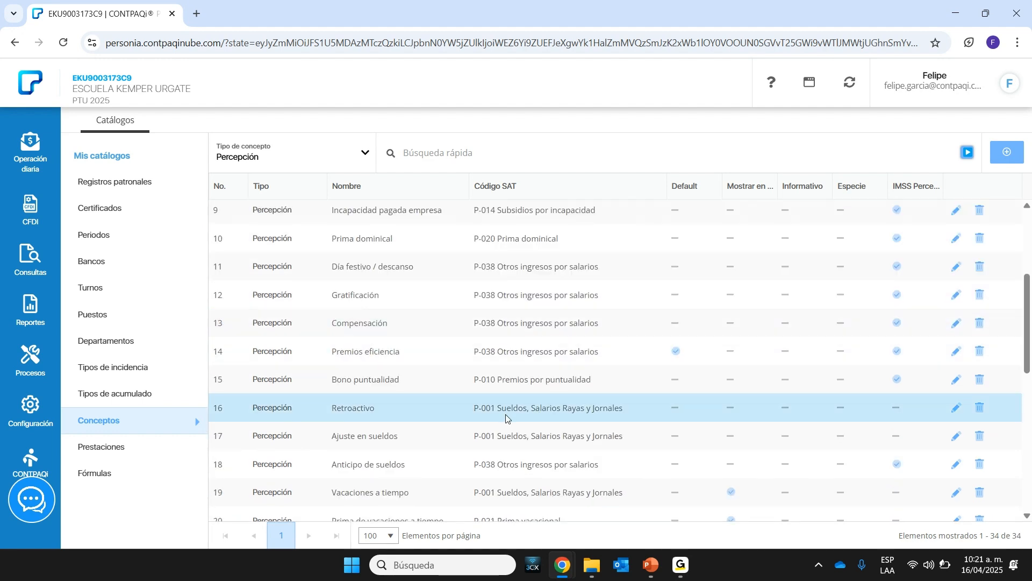
pyautogui.scroll(-1, 516, 430)
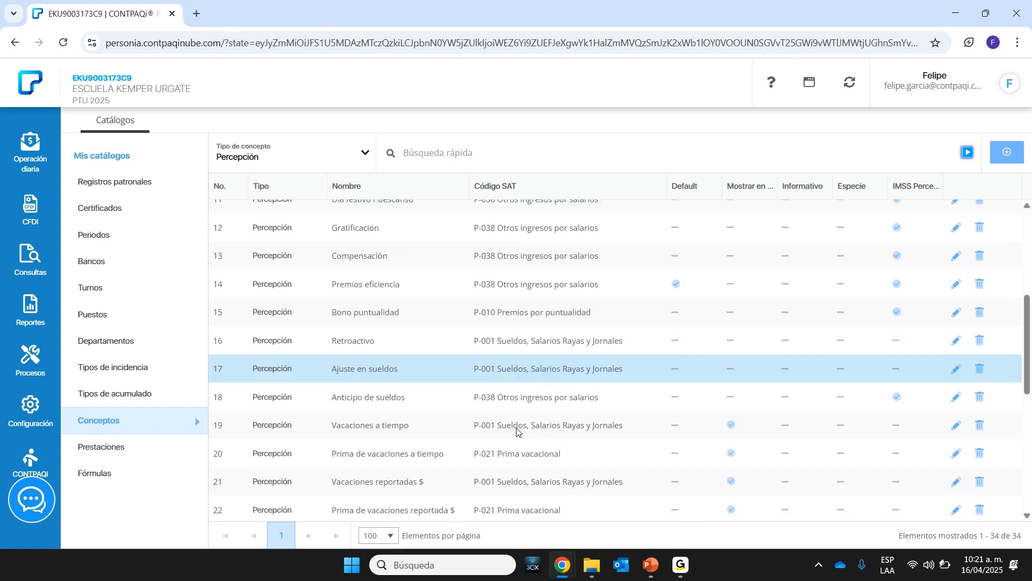
pyautogui.click(958, 427)
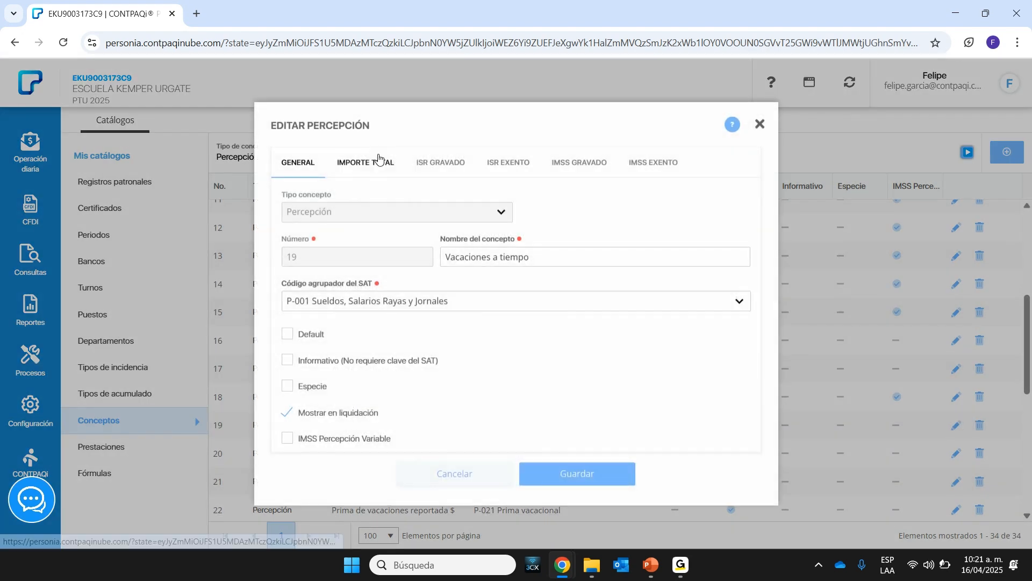
pyautogui.click(376, 153)
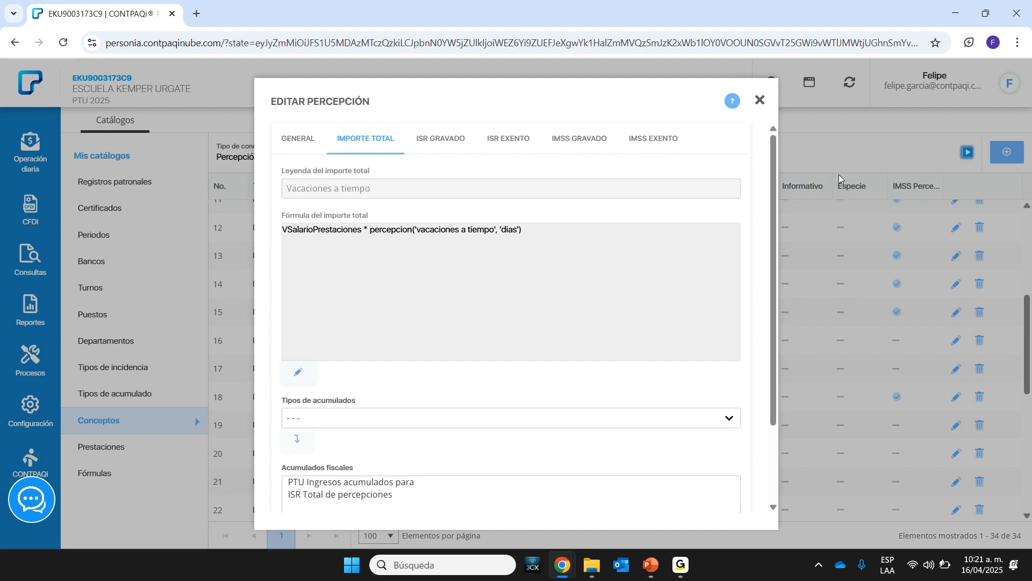
pyautogui.click(759, 102)
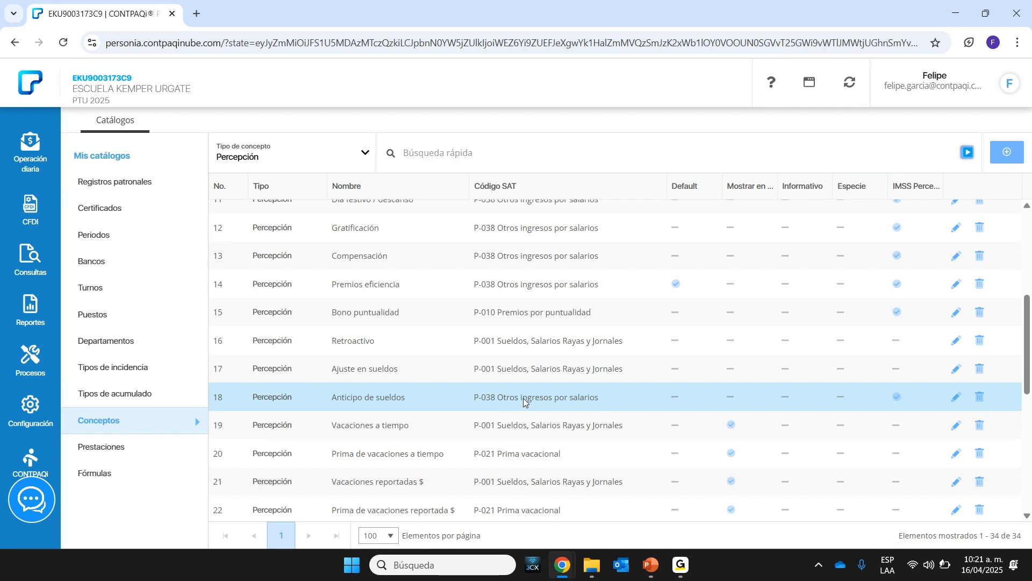
# - Inspect the total amount settings of the Anticipo de sueldos perception, including its full list of fiscal accumulators
pyautogui.click(956, 398)
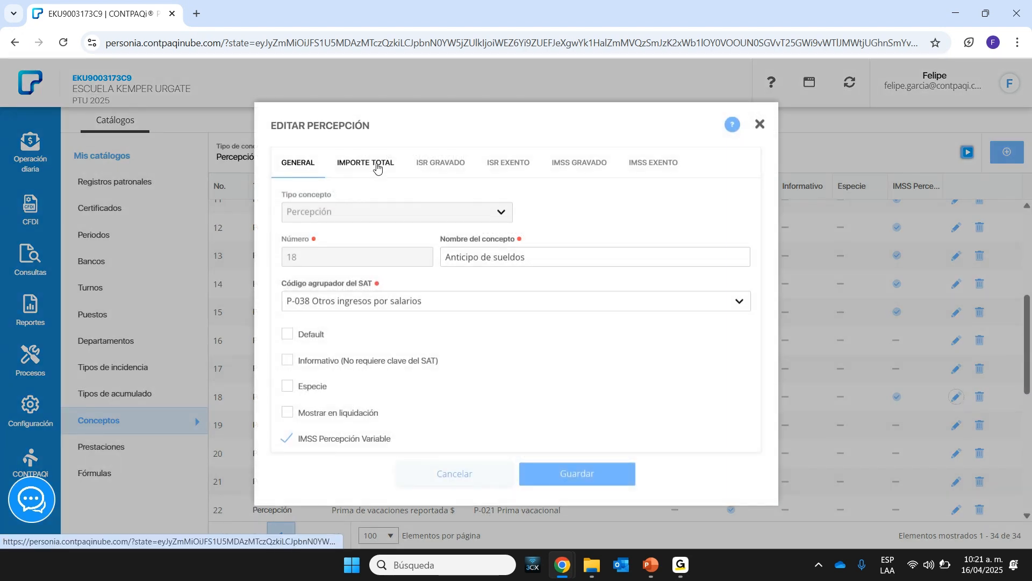
pyautogui.click(377, 161)
pyautogui.scroll(-1, 407, 512)
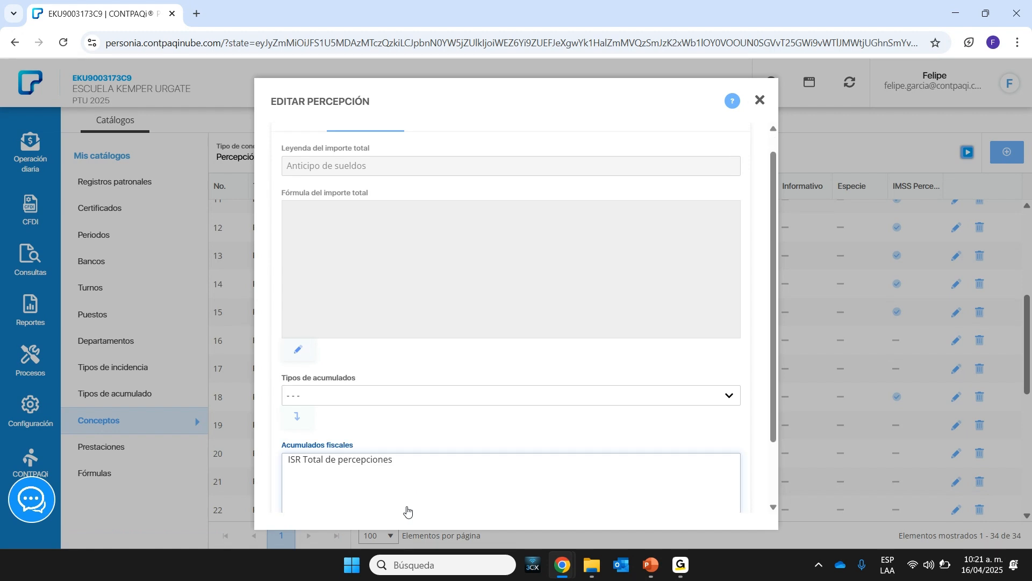
pyautogui.scroll(-2, 538, 477)
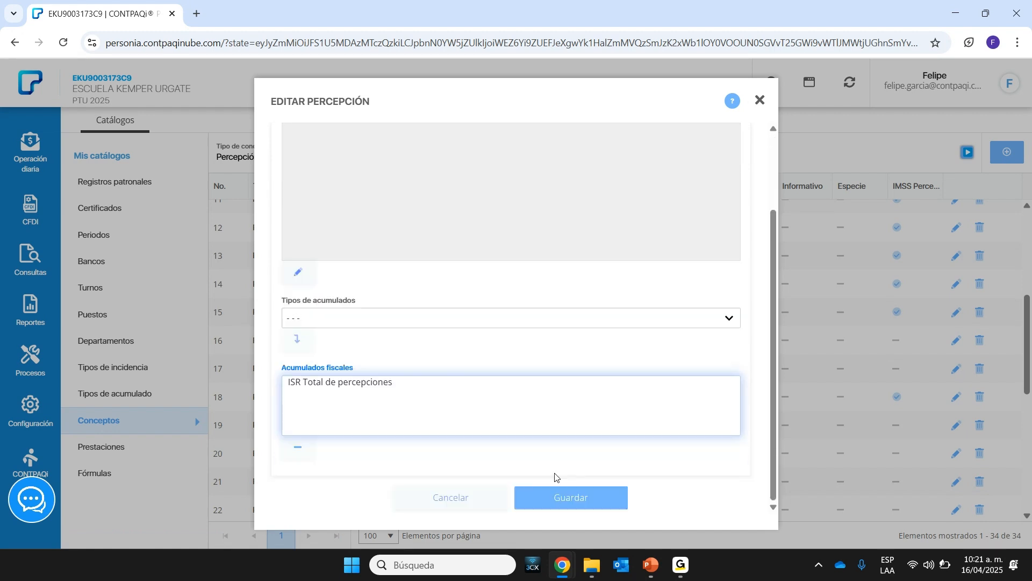
pyautogui.click(762, 101)
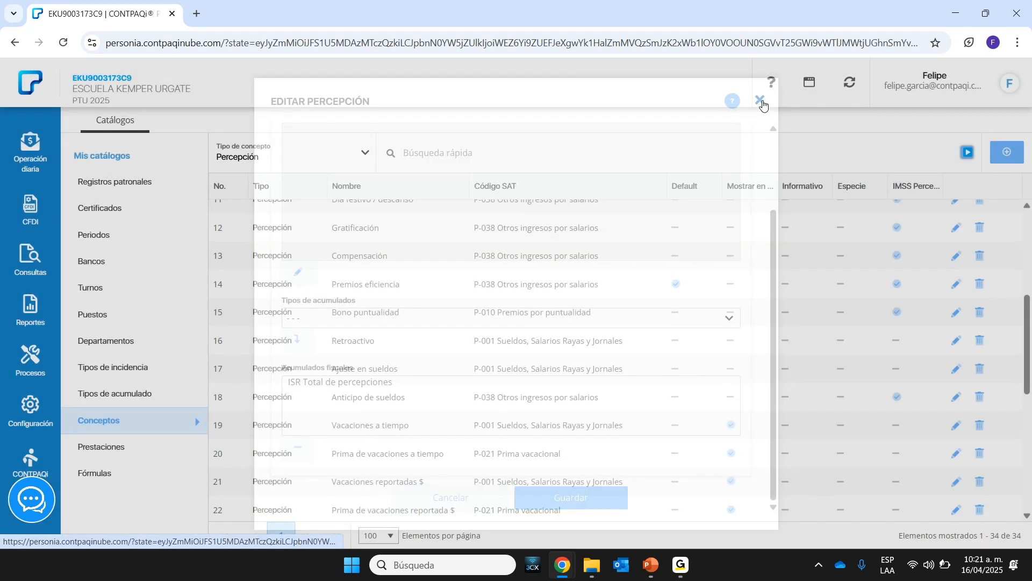
# - Return to the Sueldo perception and review its total amount formula and fiscal accumulators
pyautogui.scroll(5, 550, 327)
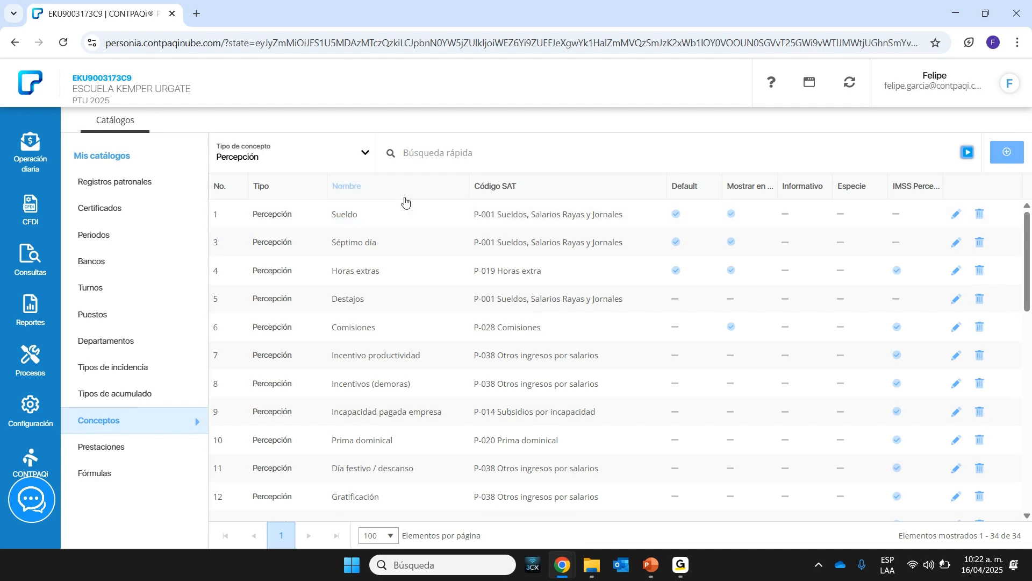
pyautogui.click(955, 215)
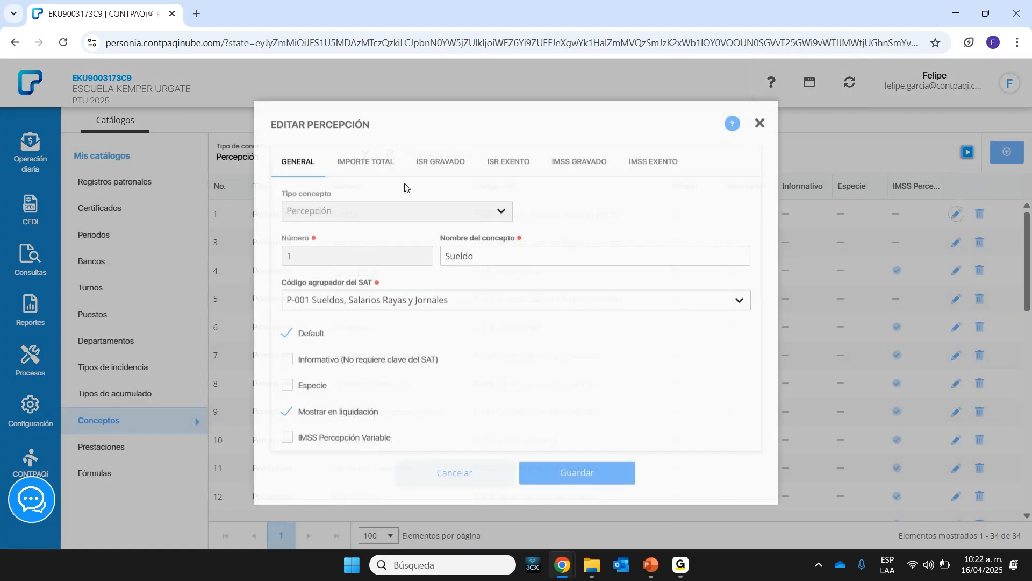
pyautogui.click(378, 165)
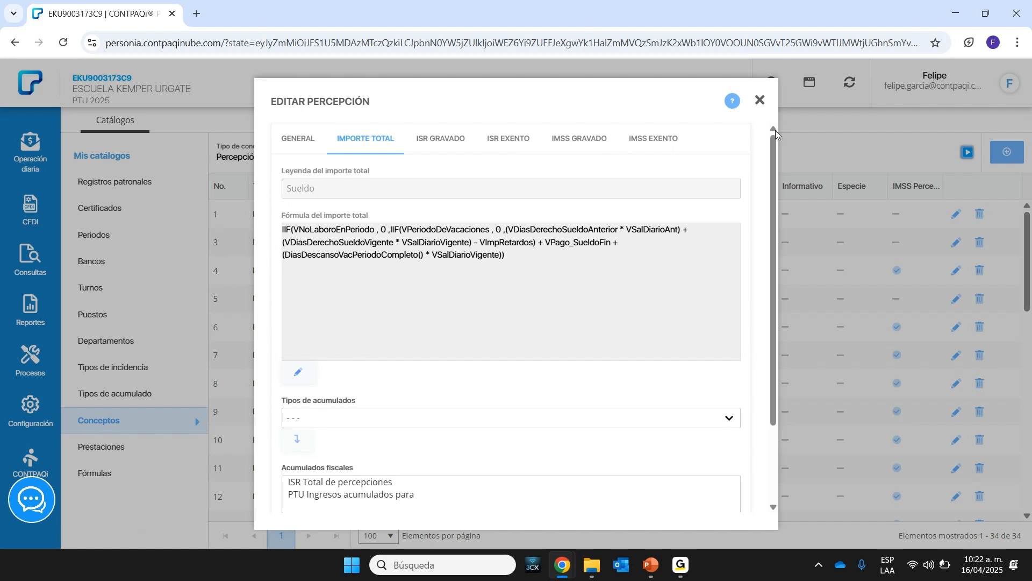
pyautogui.click(760, 103)
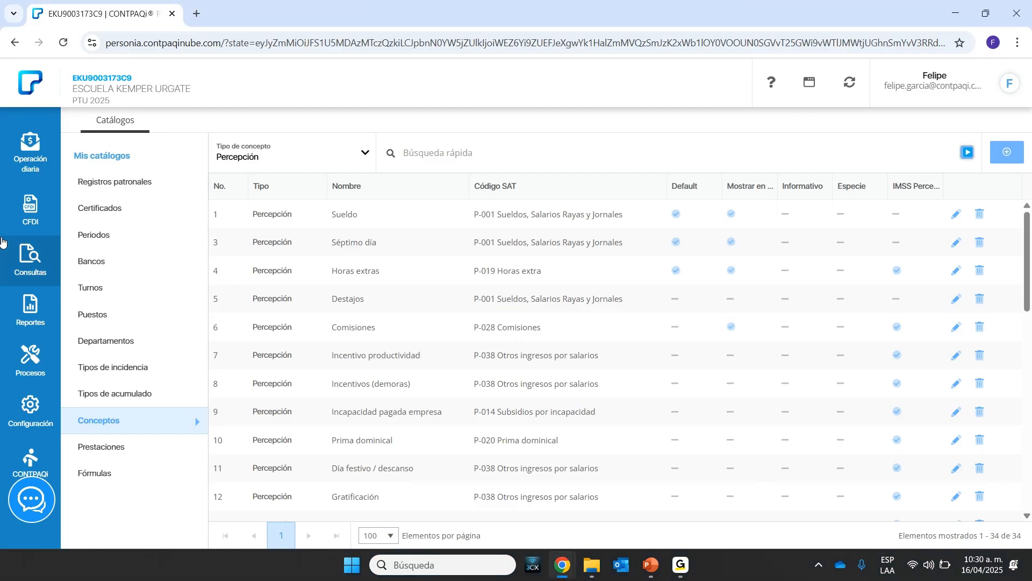
# - Open the queries module and select the Total de incidencias por colaborador query
pyautogui.click(30, 258)
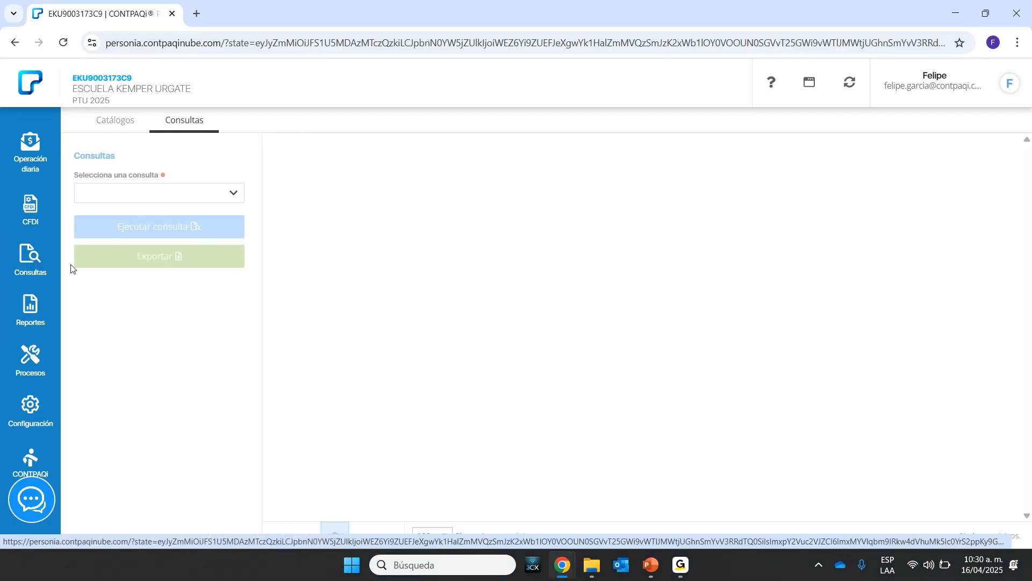
pyautogui.click(235, 195)
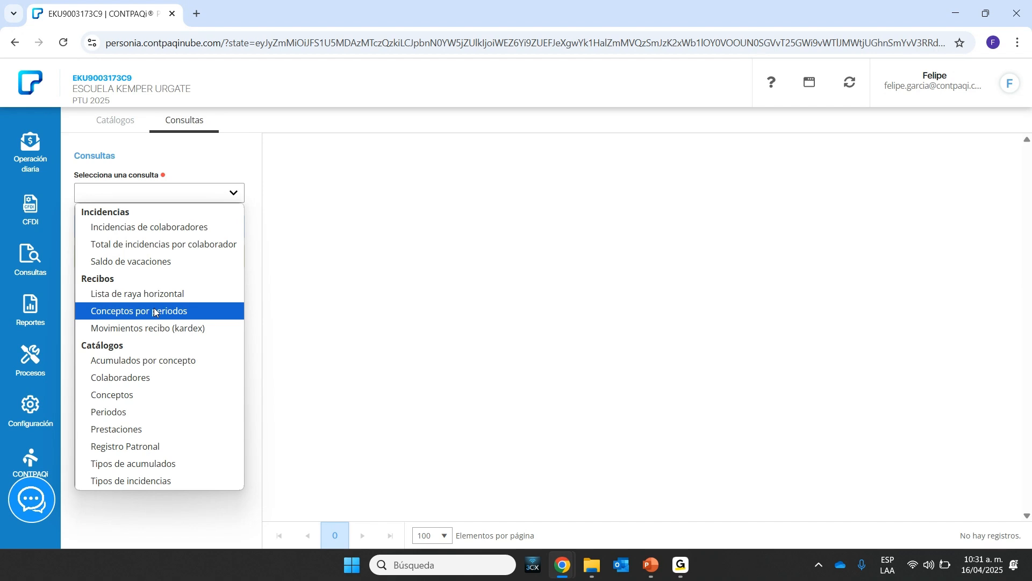
pyautogui.click(151, 248)
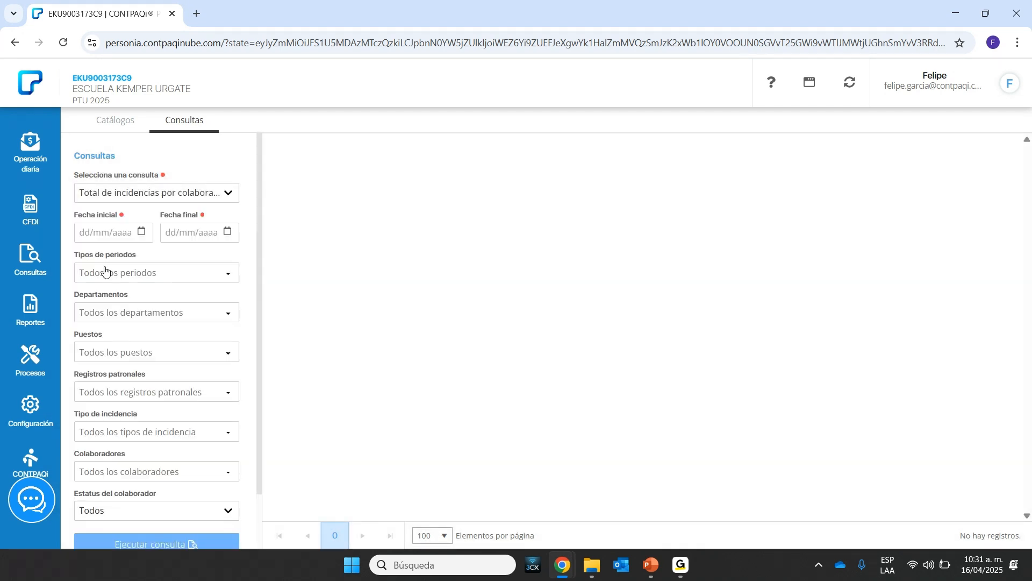
# - Set the query's date range from 01/01/2024 to 31/12/2024 and limit the period type to Quincenal
pyautogui.click(104, 232)
pyautogui.write('01')
pyautogui.write('/0')
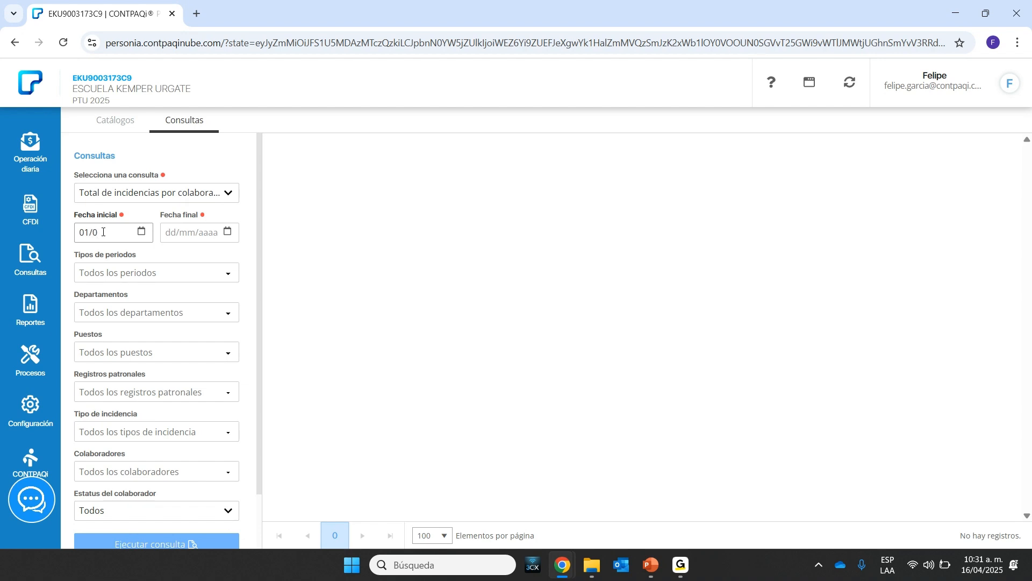
pyautogui.write('1/2024')
pyautogui.press('Tab')
pyautogui.write('31/12/2024')
pyautogui.click(224, 275)
pyautogui.click(94, 310)
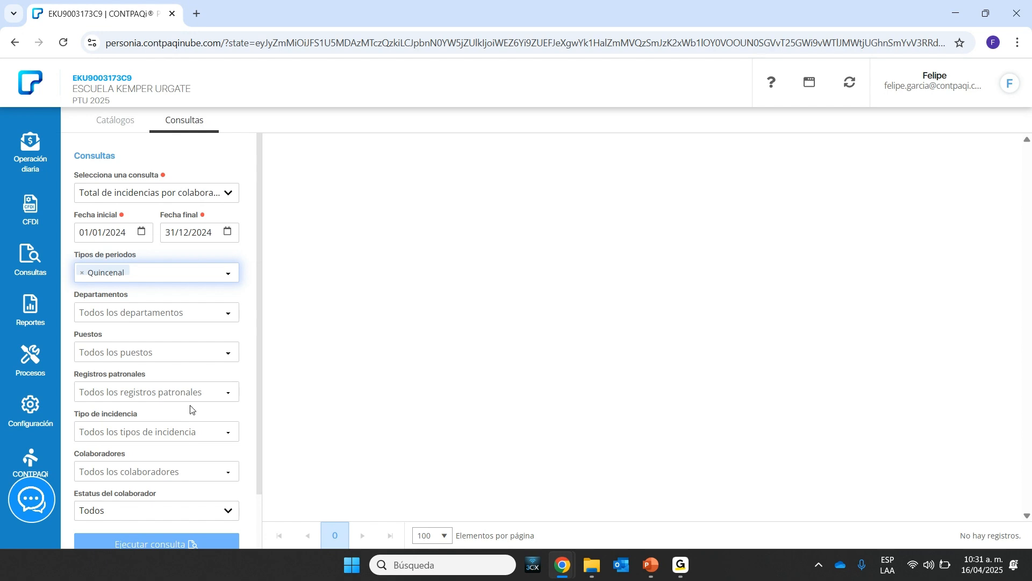
# - Filter the query by the incidence types Falta injustificada and Permiso sin goce de sueldo, and run it
pyautogui.scroll(-1, 190, 410)
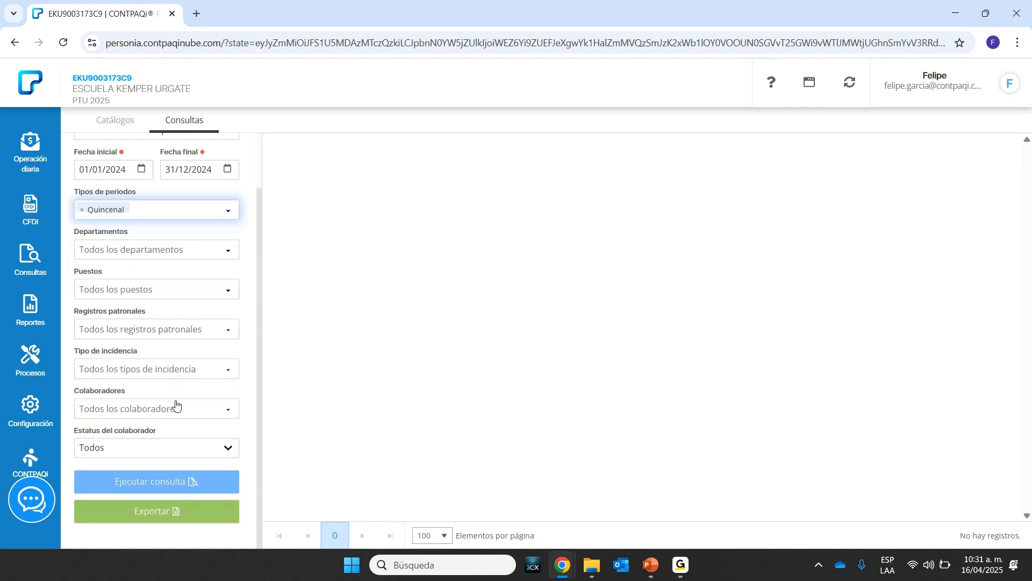
pyautogui.click(230, 371)
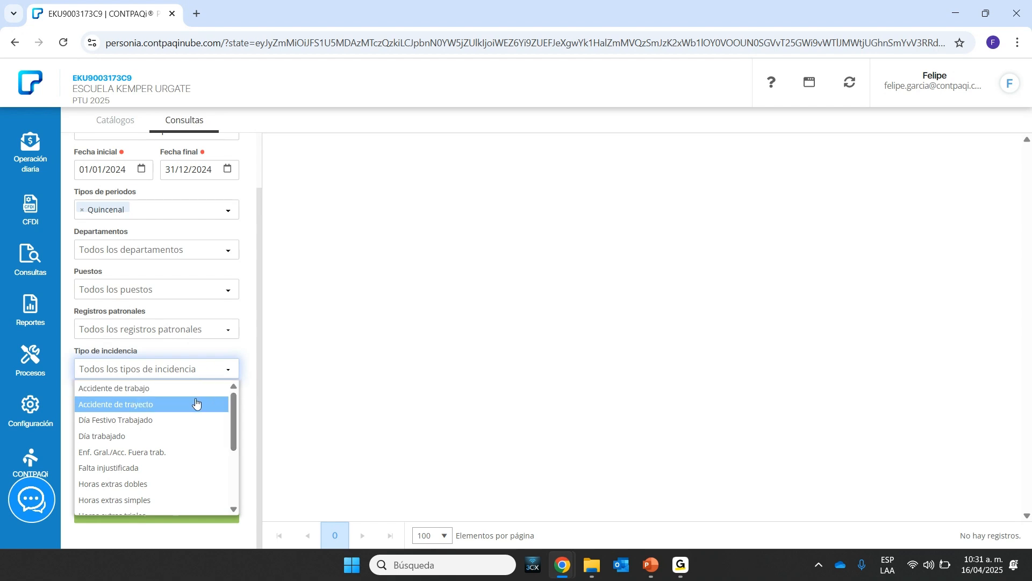
pyautogui.click(134, 470)
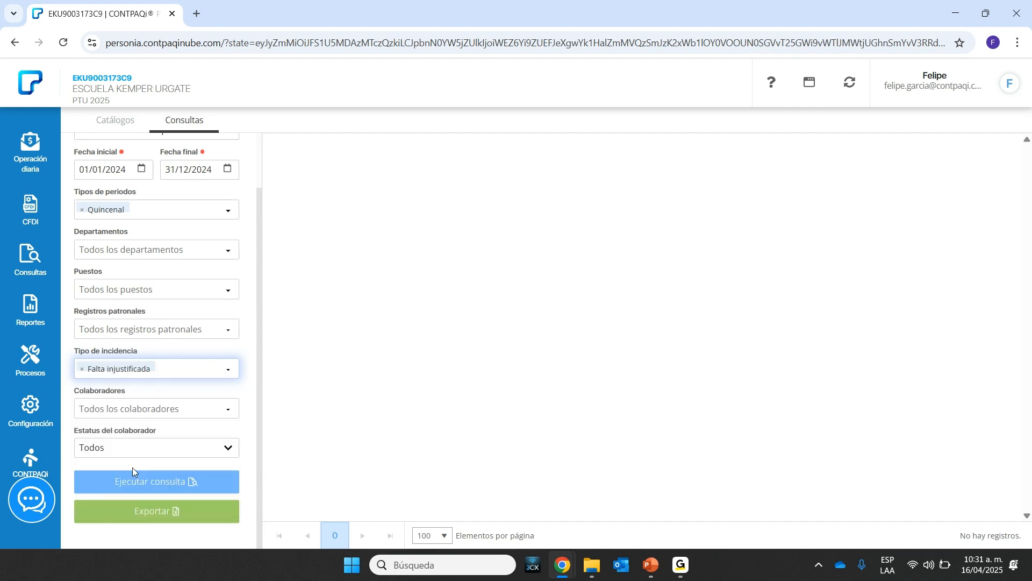
pyautogui.click(228, 373)
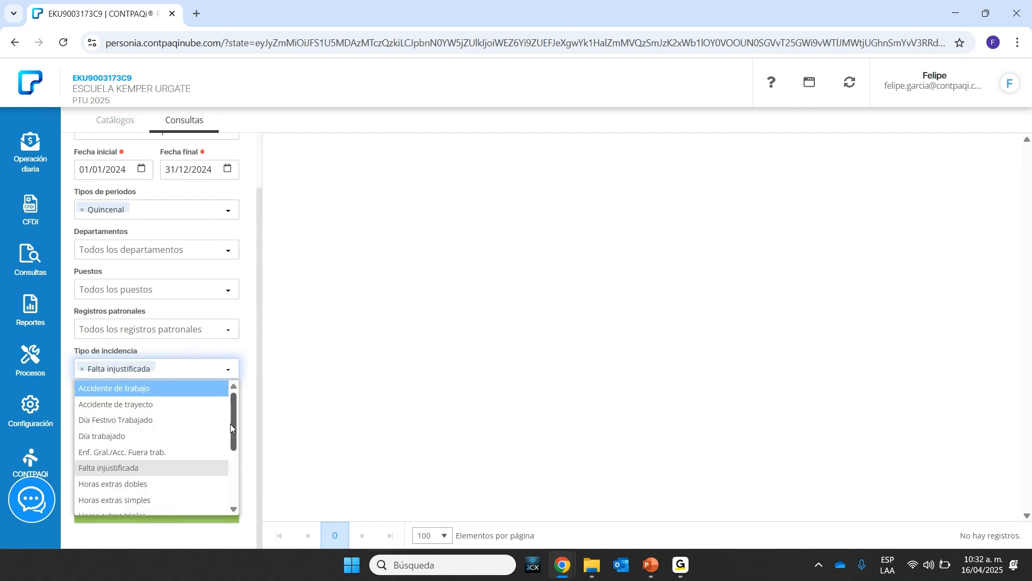
pyautogui.moveTo(231, 415); pyautogui.dragTo(239, 460)
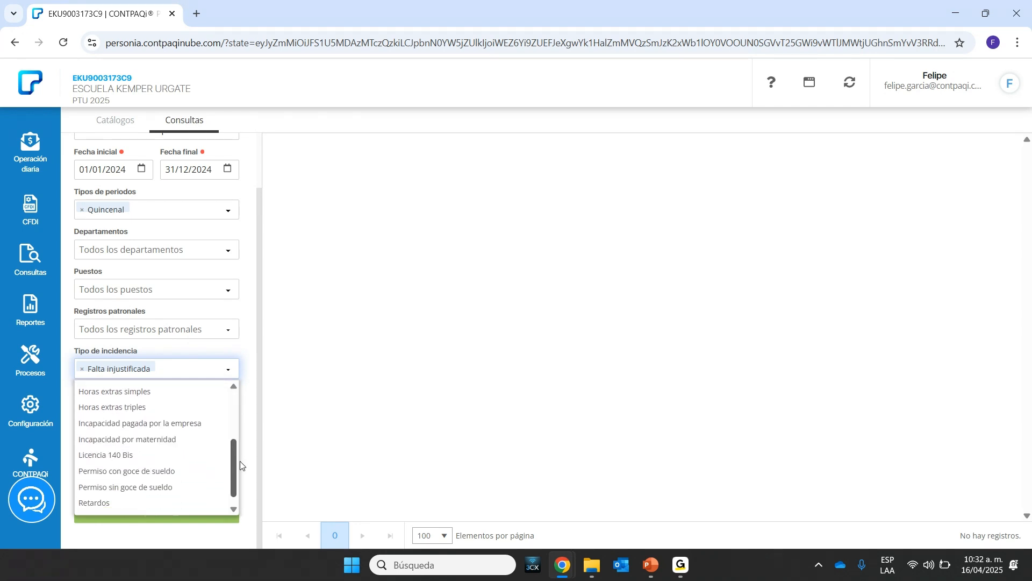
pyautogui.click(147, 485)
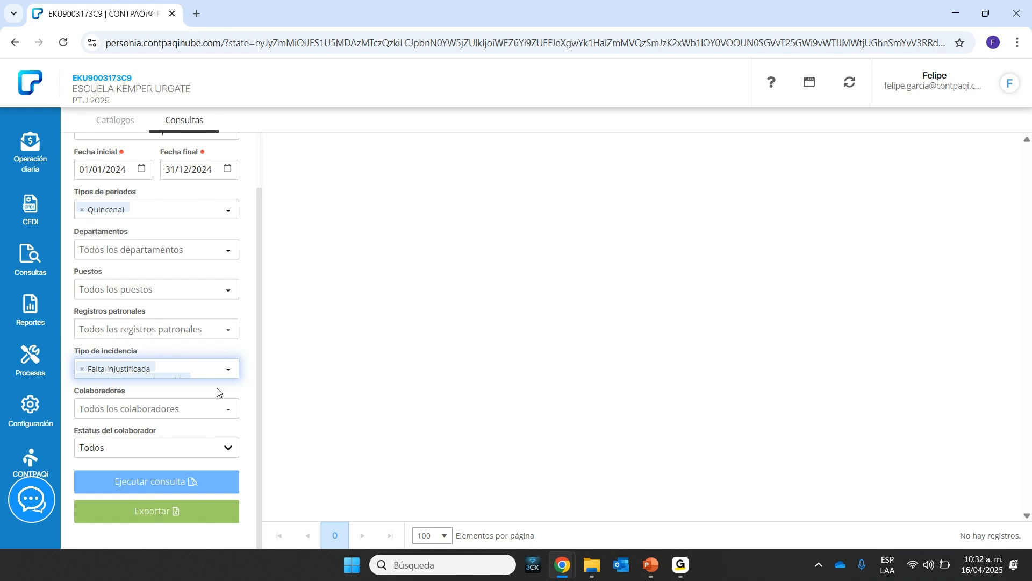
pyautogui.click(230, 371)
pyautogui.moveTo(230, 427); pyautogui.dragTo(233, 391)
pyautogui.click(294, 406)
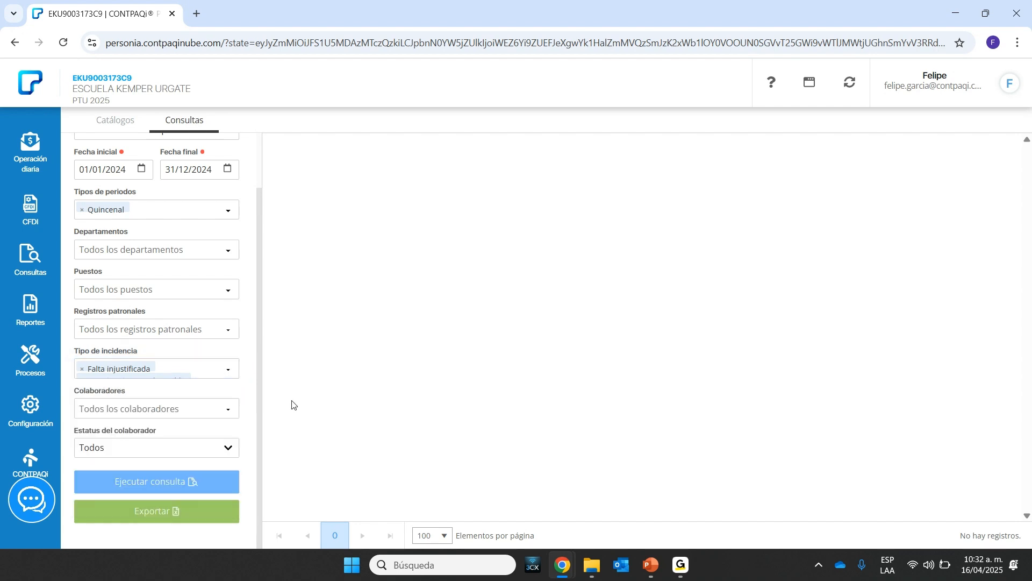
pyautogui.click(157, 481)
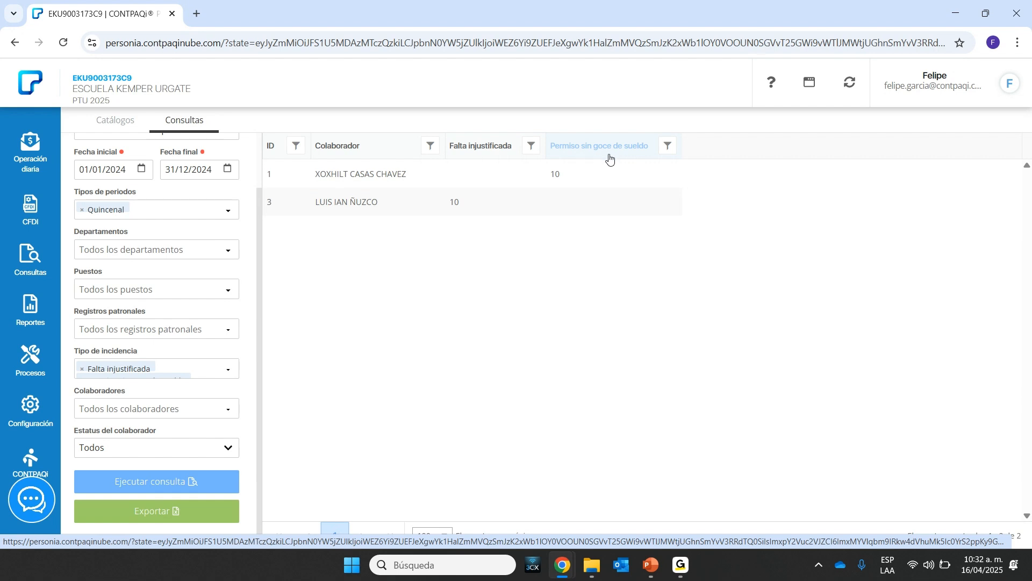
# - Add Permiso con goce de sueldo to the incidence type filter and run the query again
pyautogui.click(228, 370)
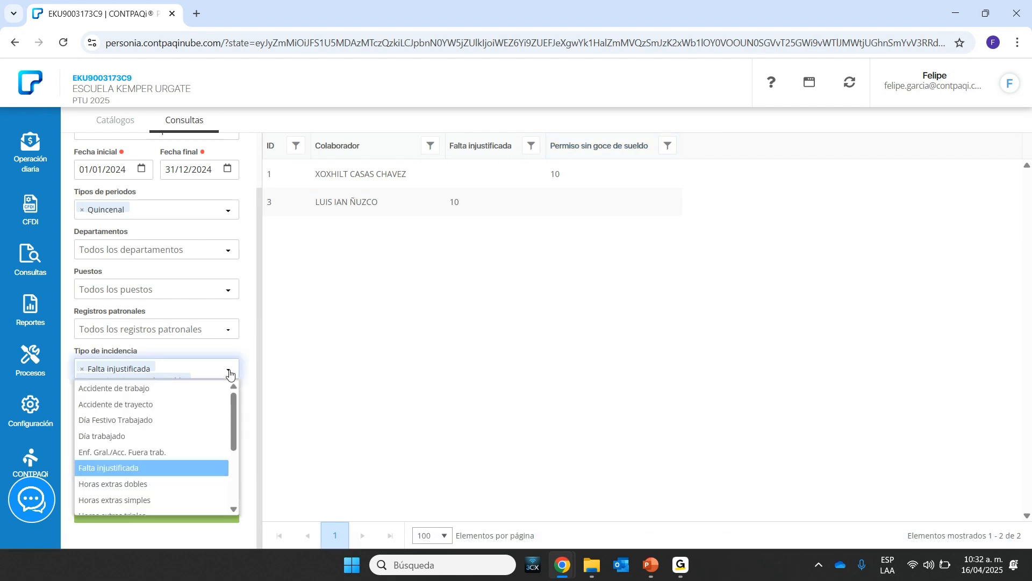
pyautogui.moveTo(236, 407); pyautogui.dragTo(239, 465)
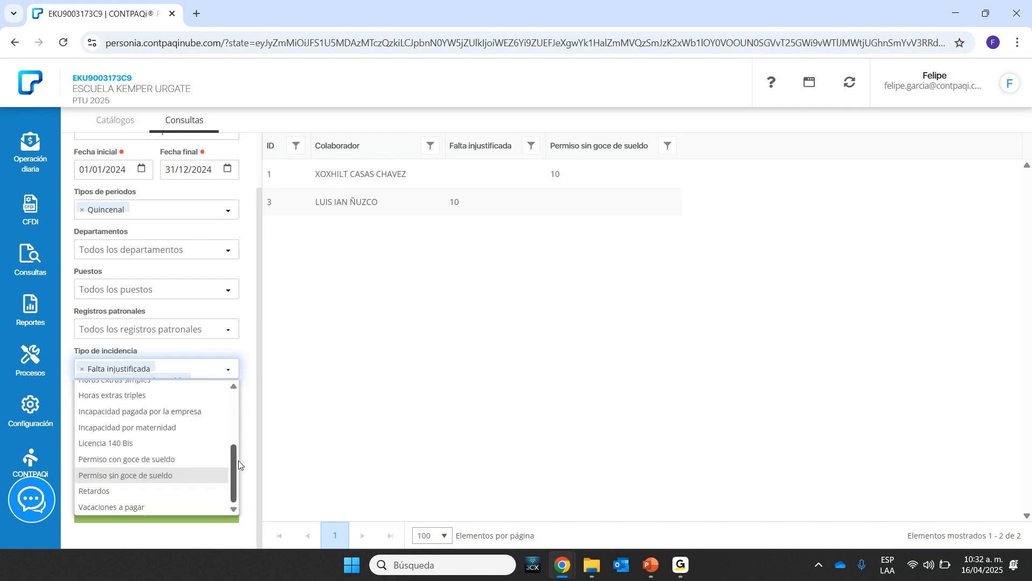
pyautogui.click(155, 461)
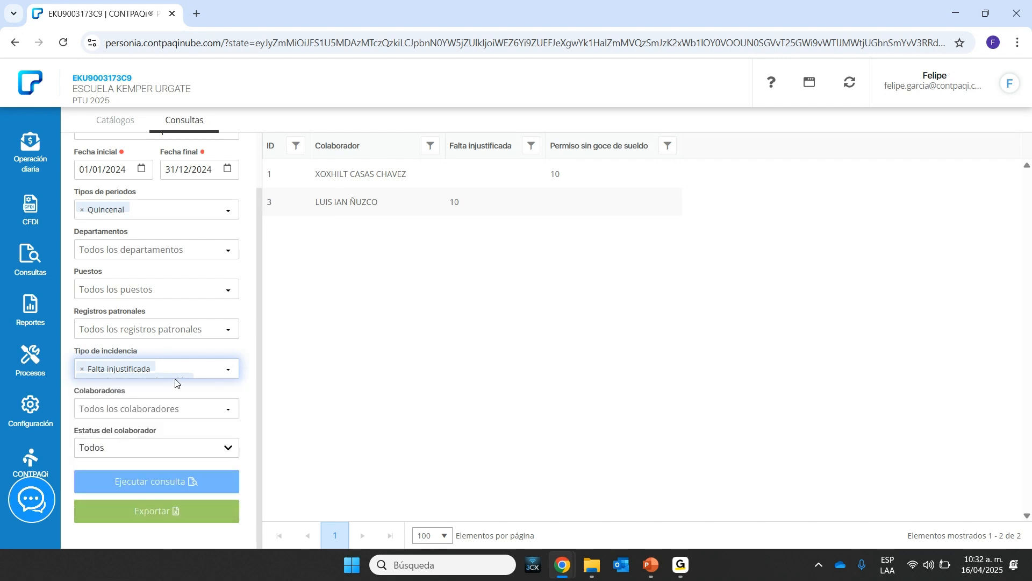
pyautogui.click(155, 483)
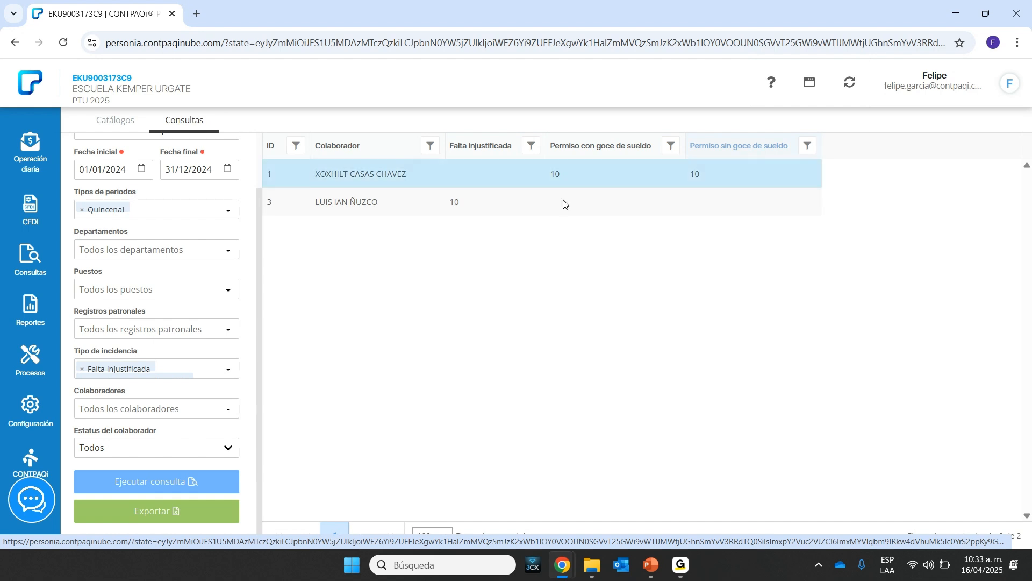
# - Search the incidence types catalog for "fal" and review the settings and accumulators of Falta injustificada
pyautogui.click(119, 122)
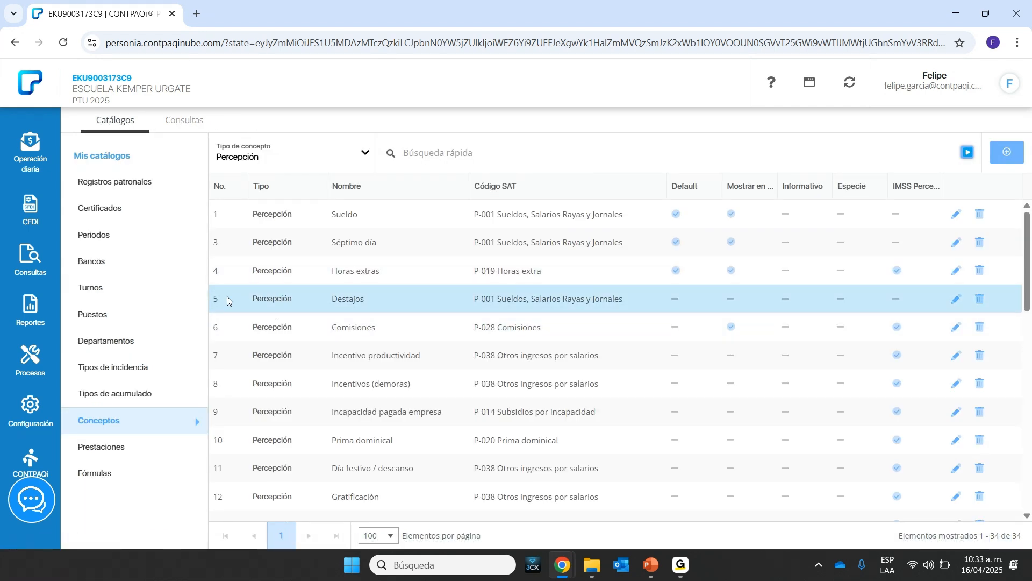
pyautogui.click(109, 371)
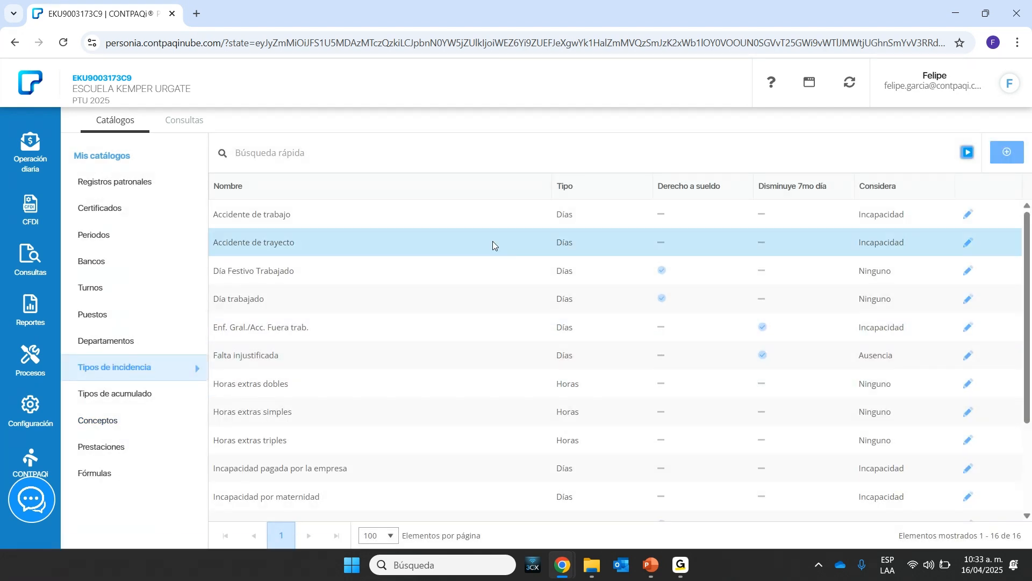
pyautogui.click(295, 155)
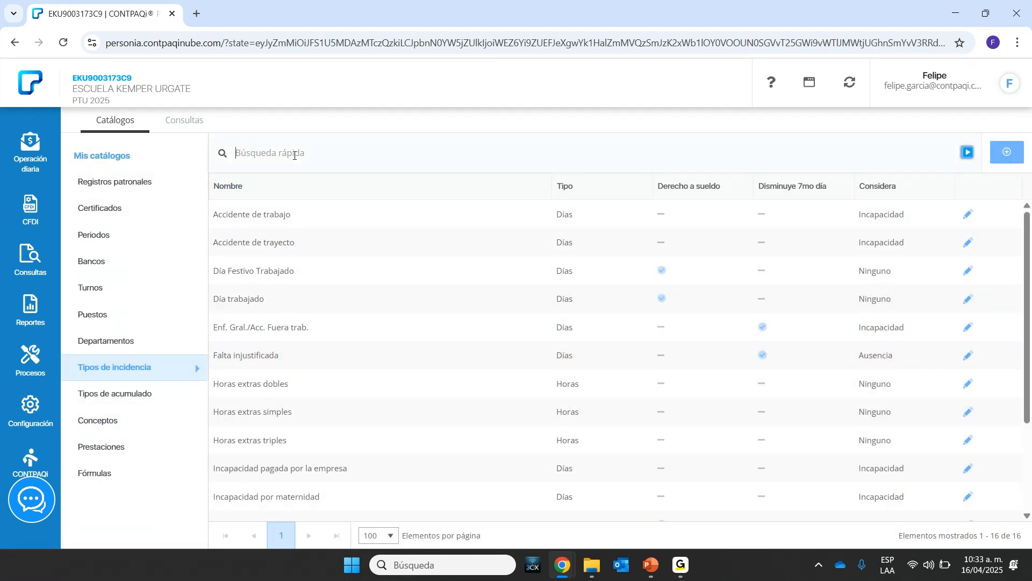
pyautogui.write('fal')
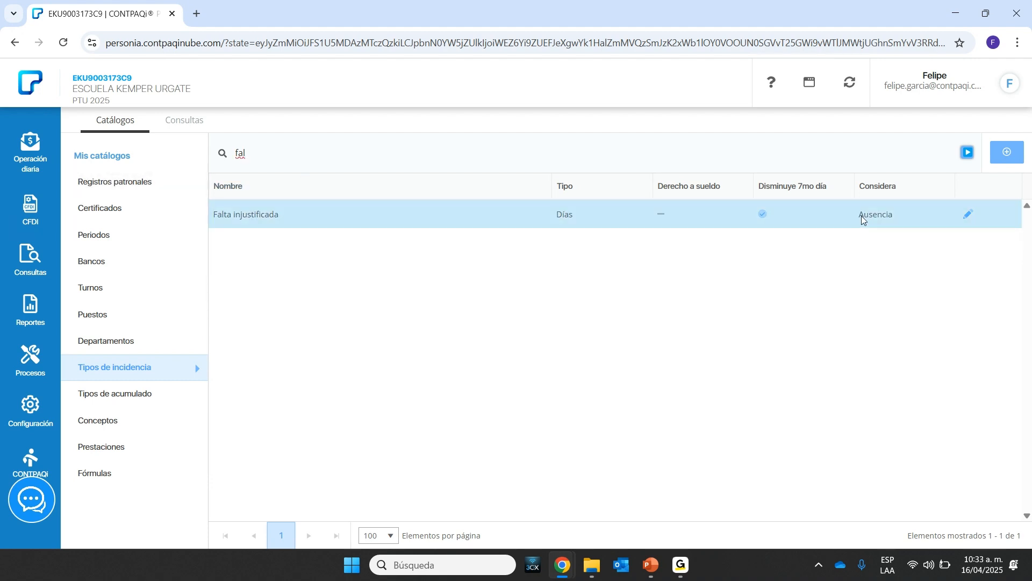
pyautogui.click(967, 216)
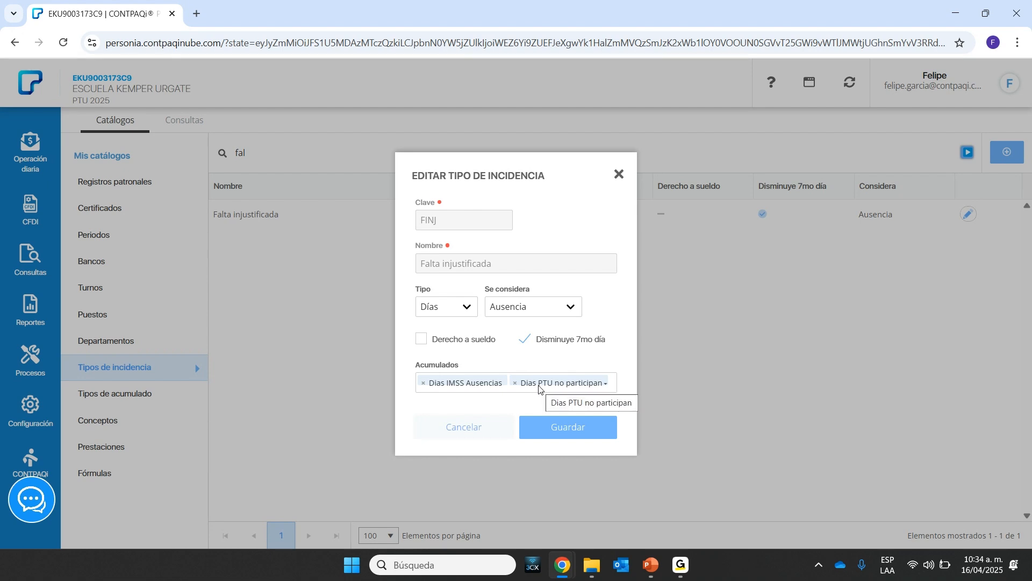
pyautogui.click(619, 174)
# - Search the incidence types for "perm" and review the accumulators of Permiso con goce de sueldo and Permiso sin goce de sueldo
pyautogui.moveTo(284, 155); pyautogui.dragTo(221, 153)
pyautogui.write('pren')
pyautogui.press('BackSpace')
pyautogui.press('BackSpace')
pyautogui.press('BackSpace')
pyautogui.write('erm')
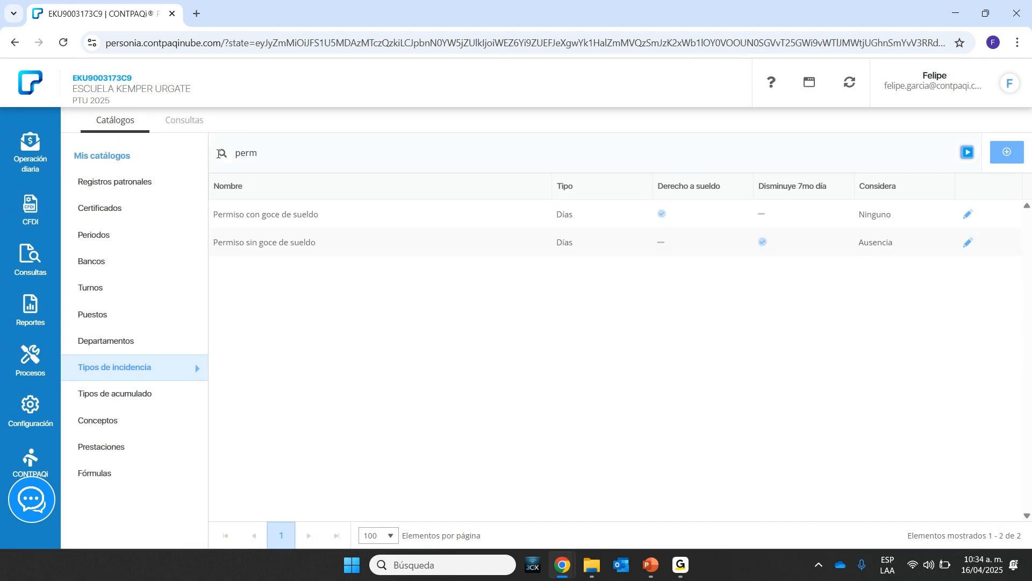
pyautogui.click(823, 225)
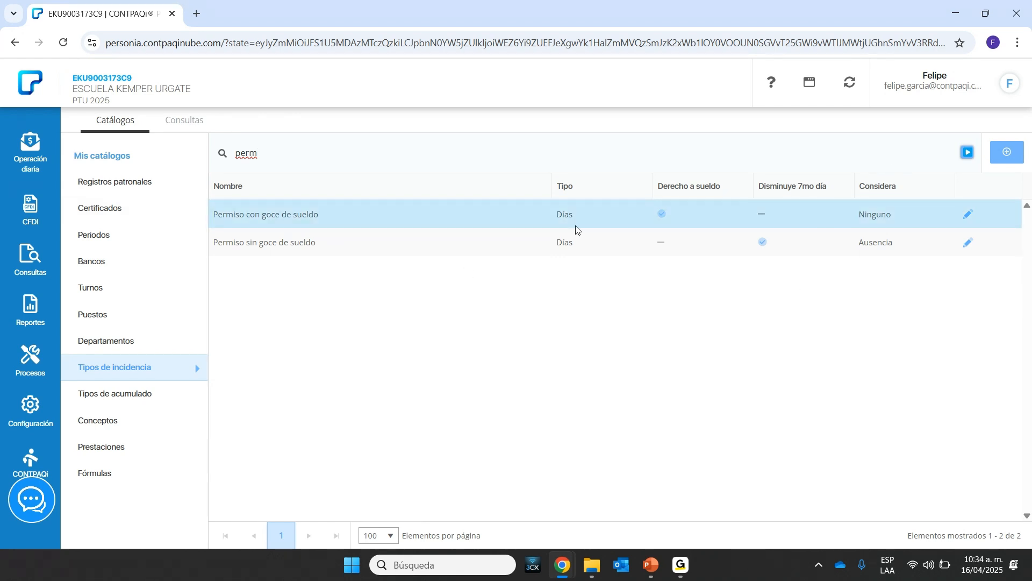
pyautogui.click(969, 216)
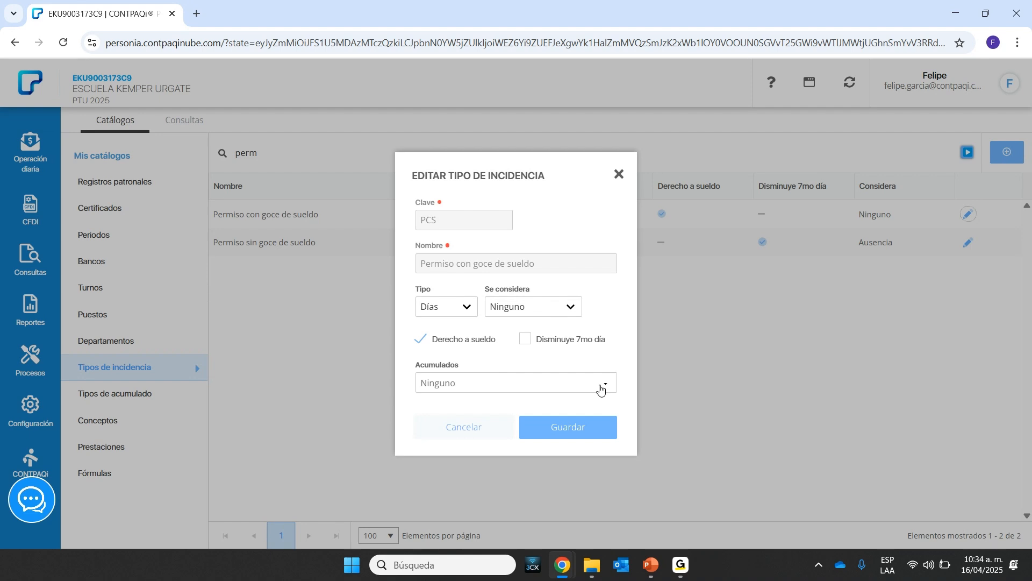
pyautogui.click(619, 174)
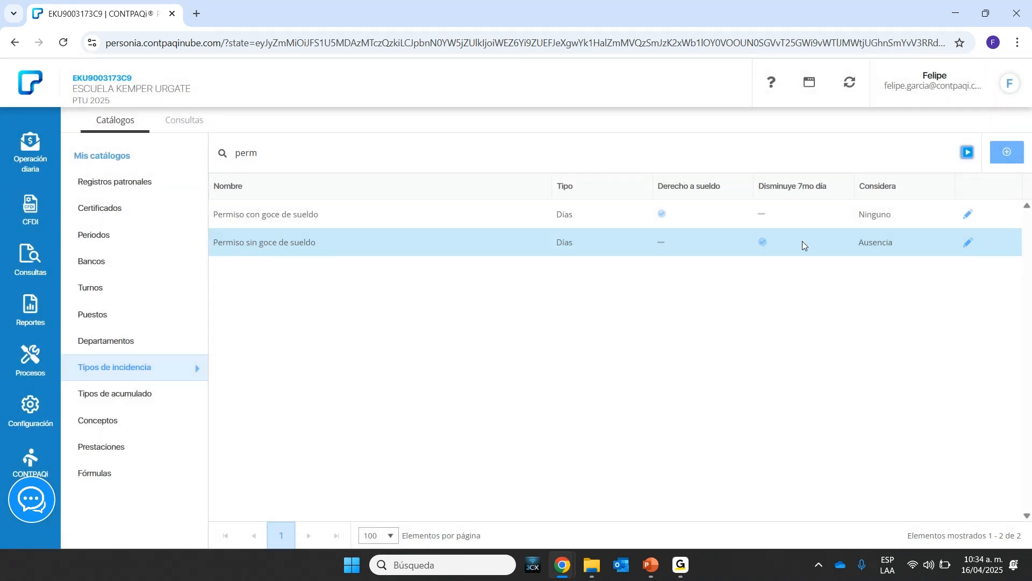
pyautogui.click(969, 244)
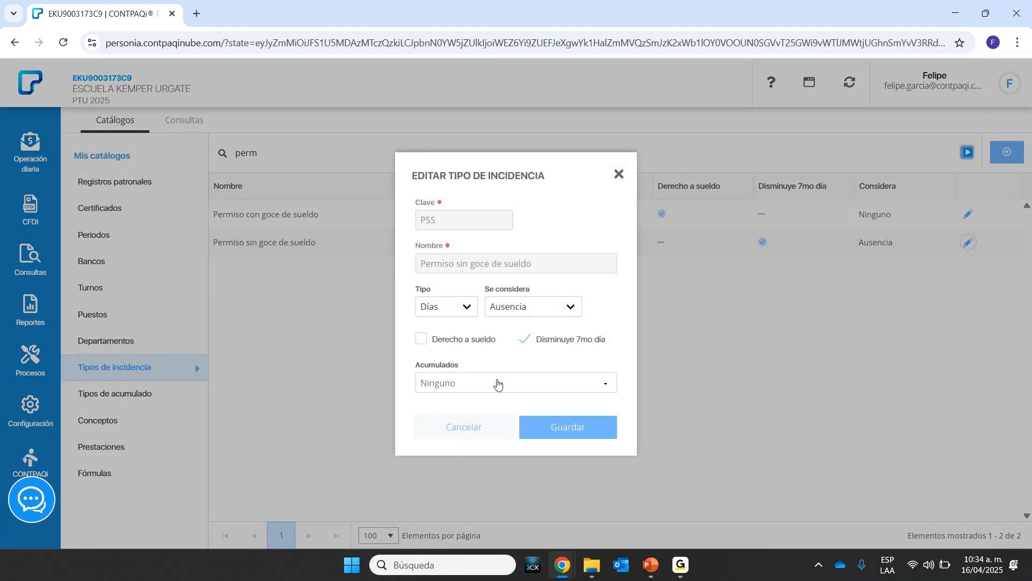
pyautogui.click(619, 178)
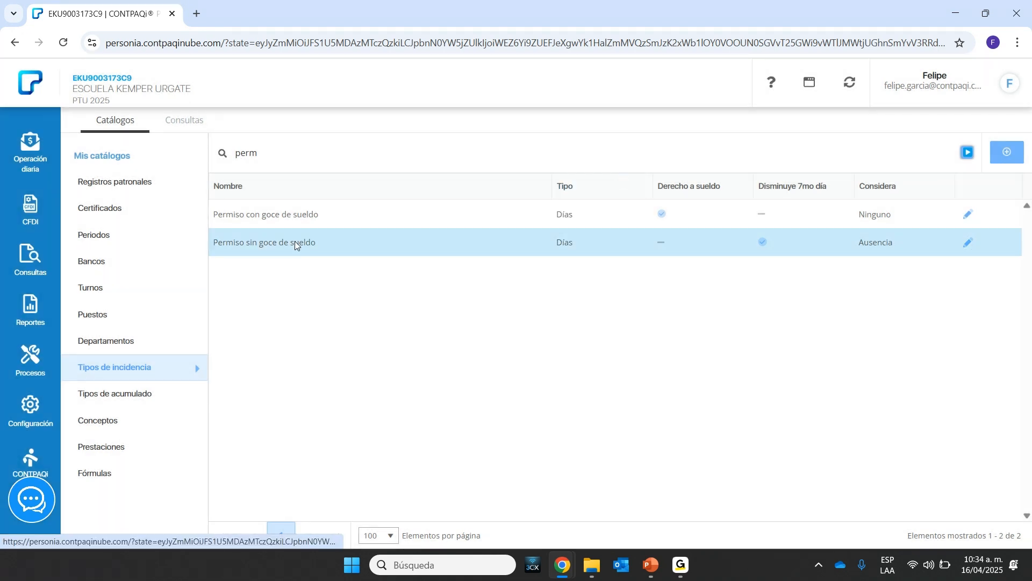
# - Assign the Dias PTU no participan accumulator to the Permiso sin goce de sueldo incidence type and save it
pyautogui.click(969, 245)
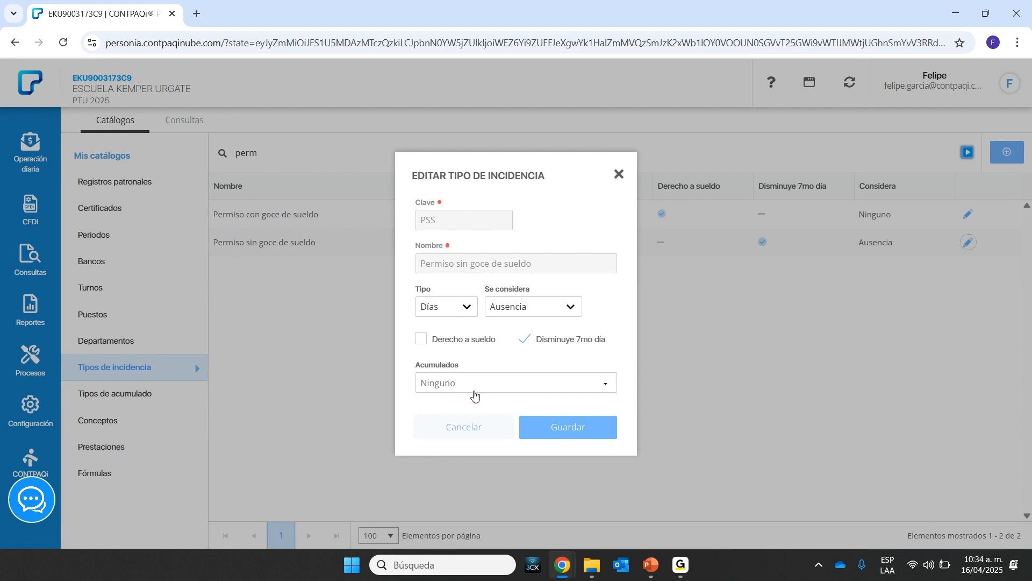
pyautogui.click(606, 385)
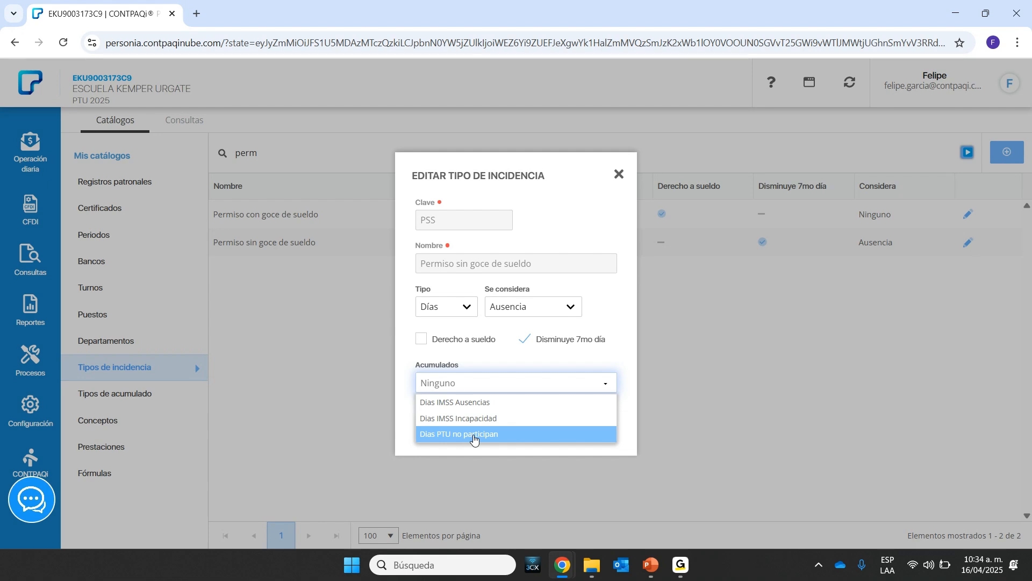
pyautogui.click(576, 203)
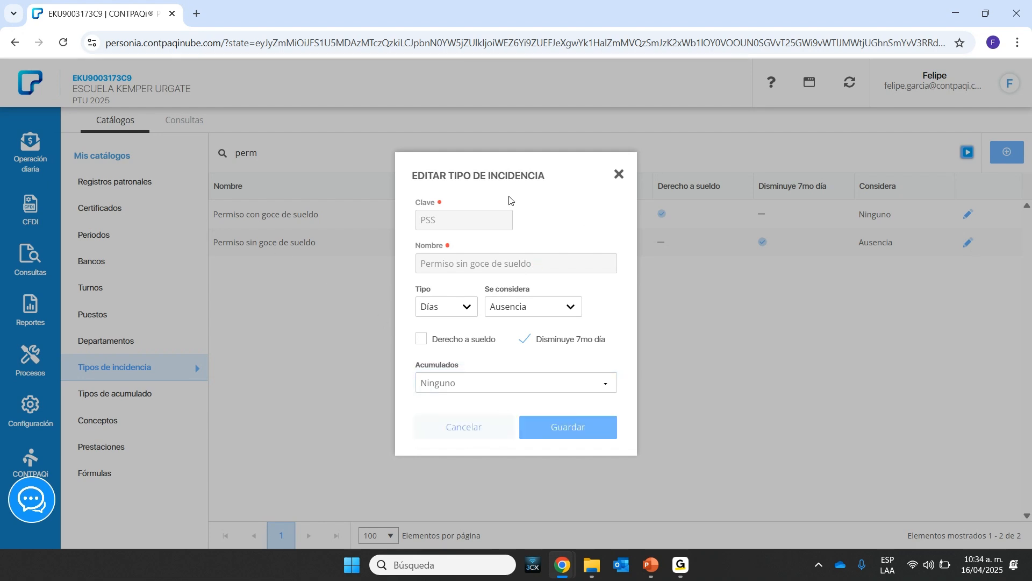
pyautogui.moveTo(540, 175); pyautogui.dragTo(454, 260)
pyautogui.click(446, 261)
pyautogui.click(608, 385)
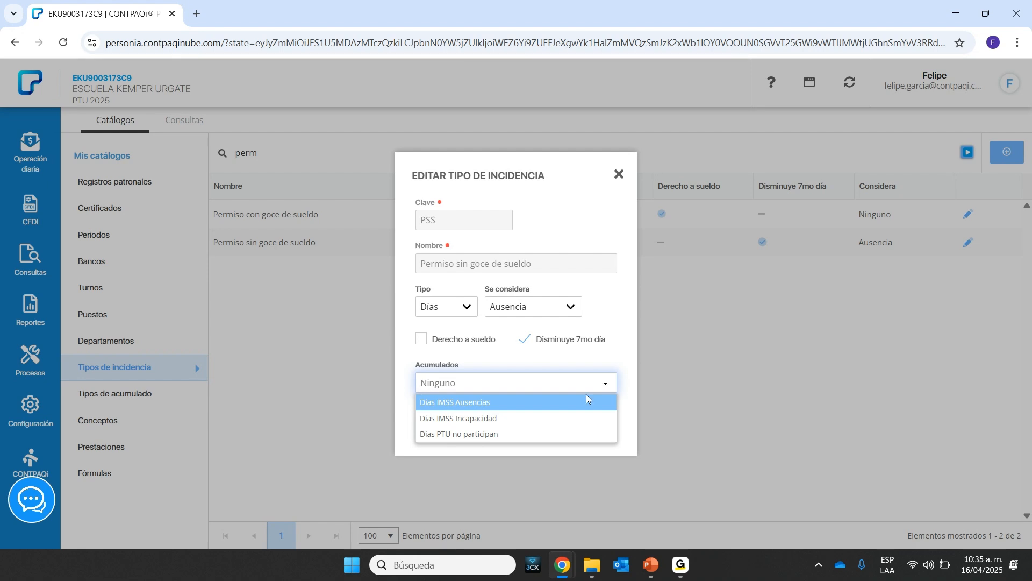
pyautogui.click(485, 436)
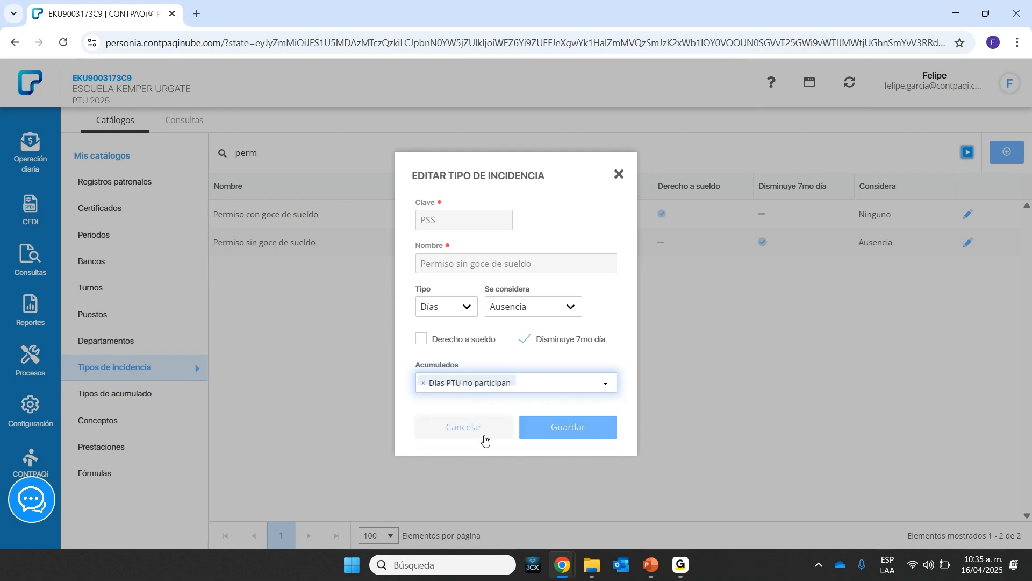
pyautogui.click(561, 429)
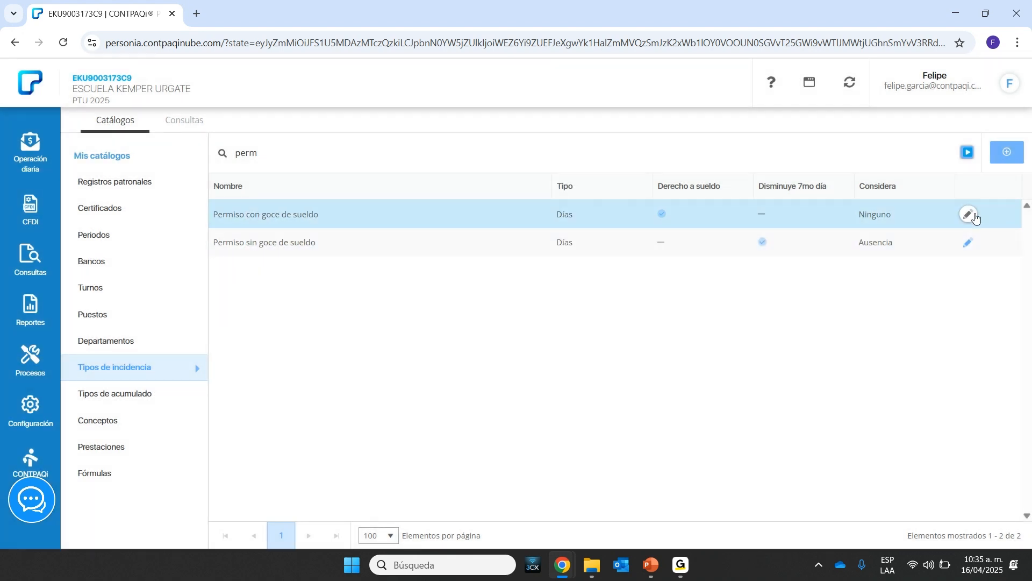
# - Check the accumulators of both Permiso incidence types again, and return to the incidence query results
pyautogui.click(968, 214)
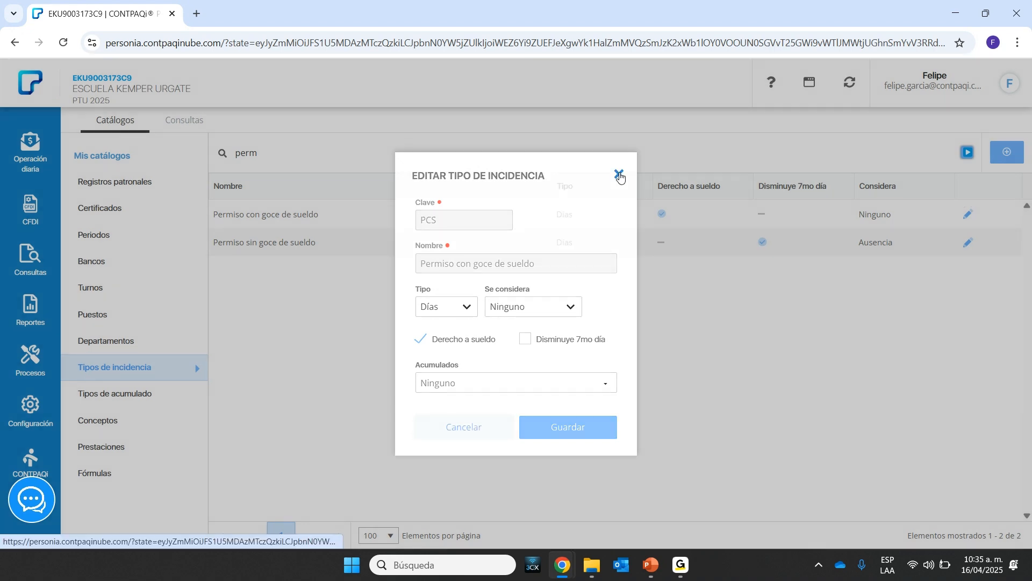
pyautogui.click(620, 174)
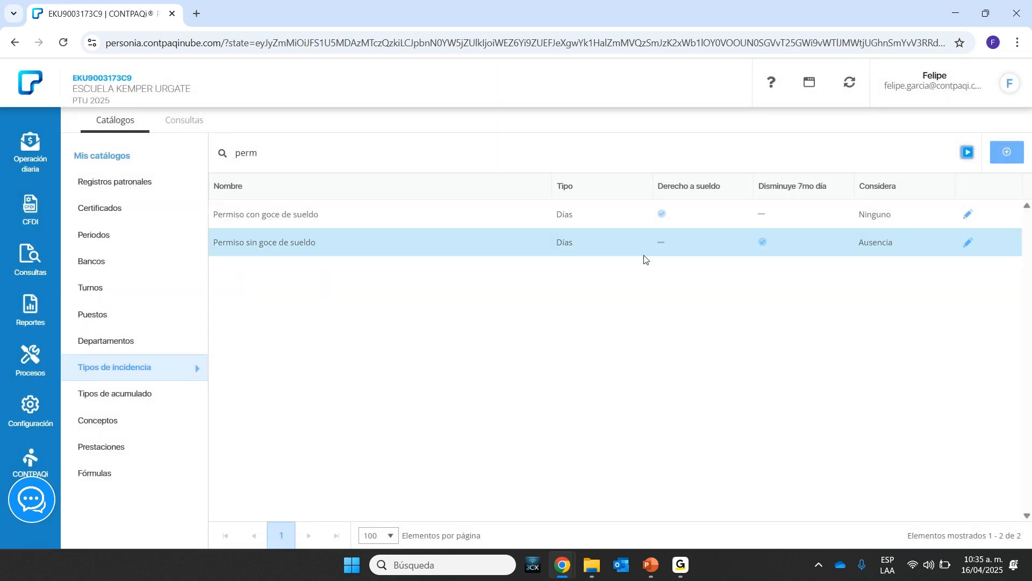
pyautogui.click(968, 243)
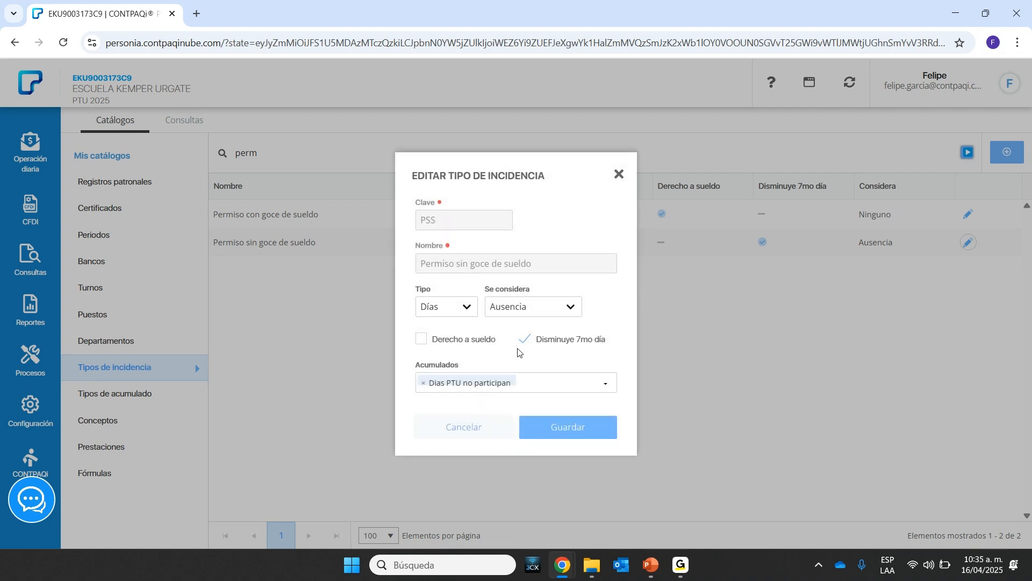
pyautogui.click(619, 174)
pyautogui.click(192, 116)
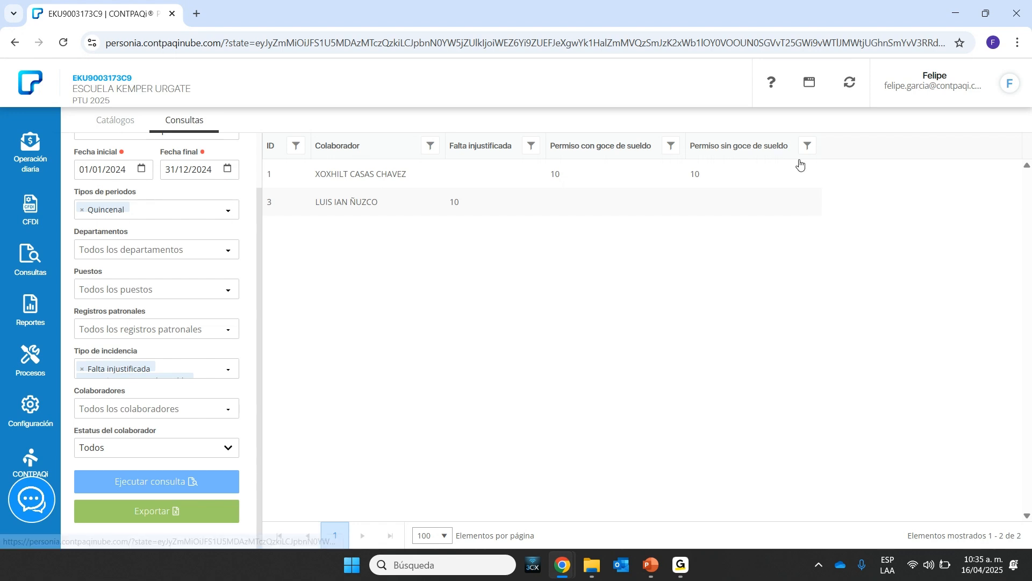
# - Clear the search in the incidence types catalog and review the settings and accumulators of Accidente de trayecto
pyautogui.click(441, 203)
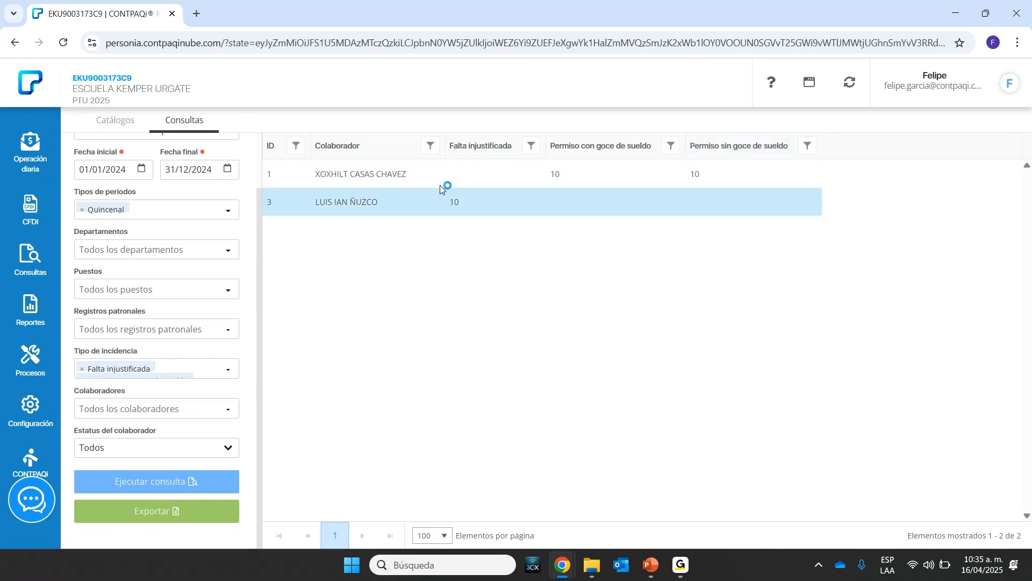
pyautogui.click(350, 177)
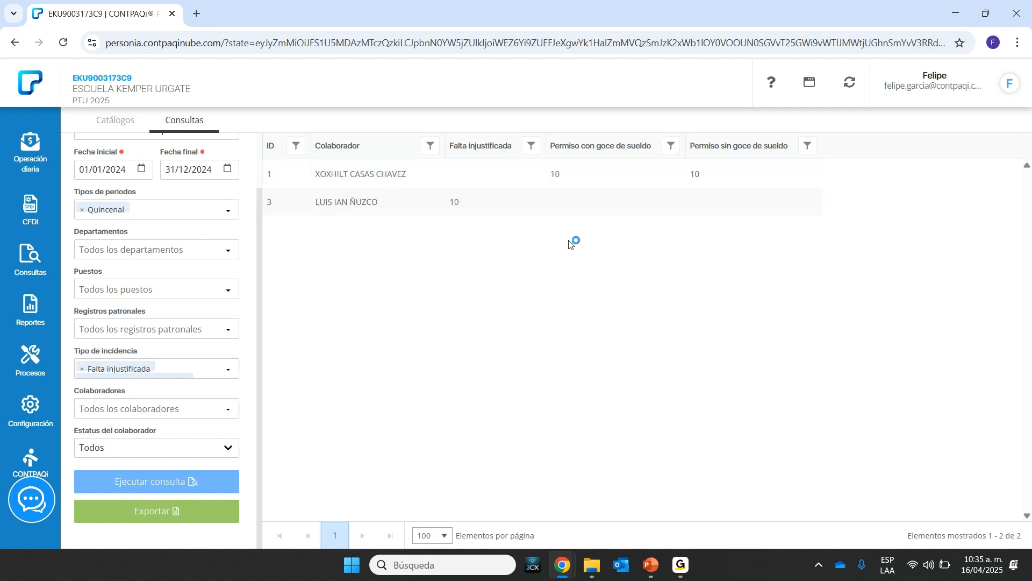
pyautogui.click(109, 130)
pyautogui.moveTo(282, 153); pyautogui.dragTo(211, 147)
pyautogui.press('BackSpace')
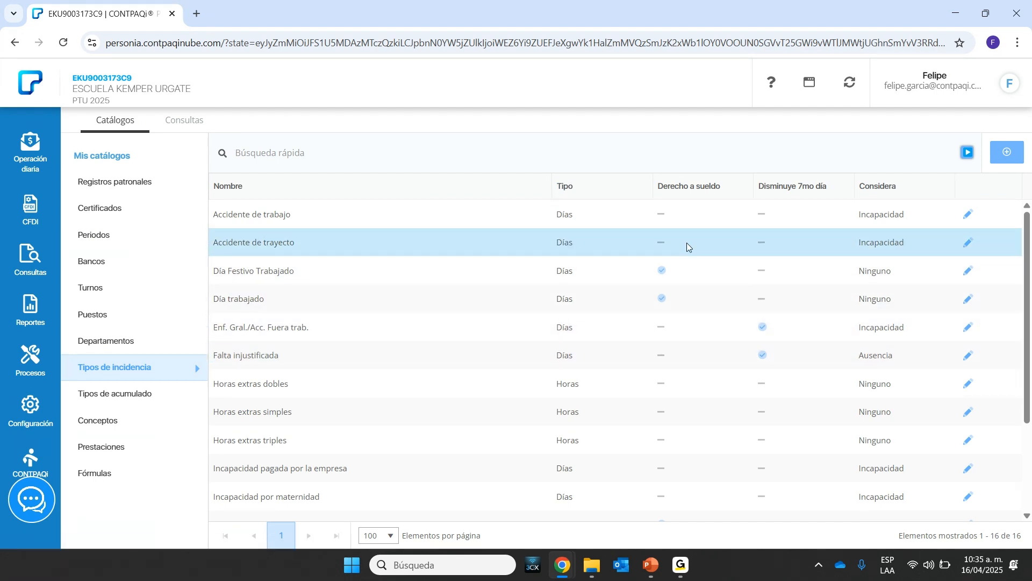
pyautogui.click(971, 244)
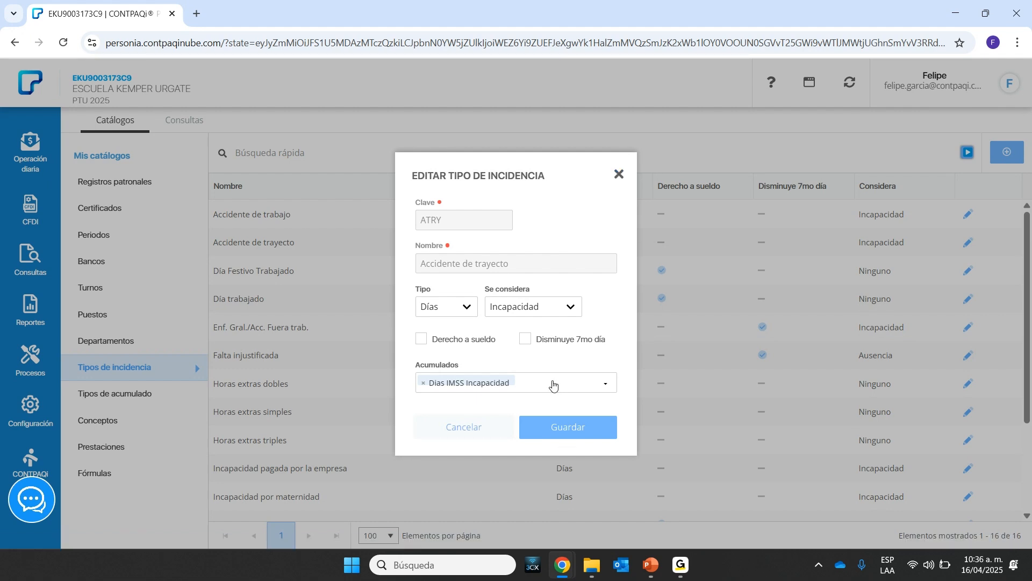
pyautogui.click(619, 175)
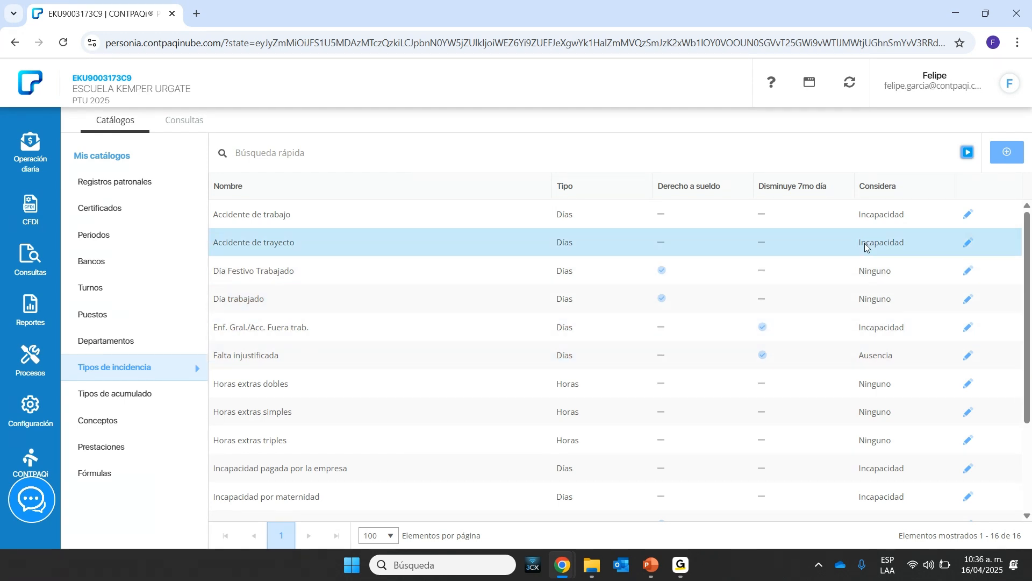
# - Check that the Permiso sin goce de sueldo incidence type has the Dias PTU no participan accumulator assigned
pyautogui.scroll(-3, 879, 402)
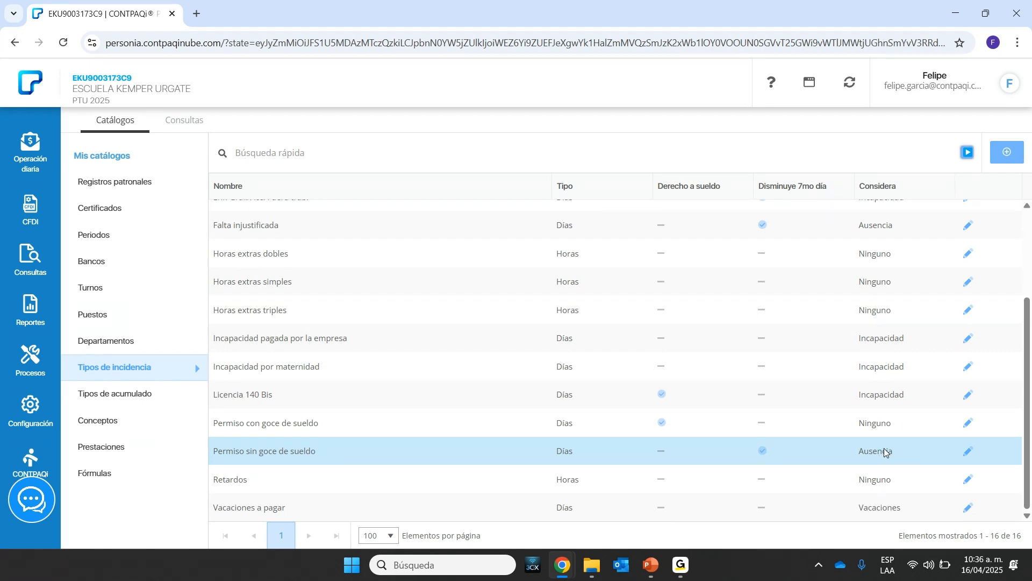
pyautogui.click(968, 451)
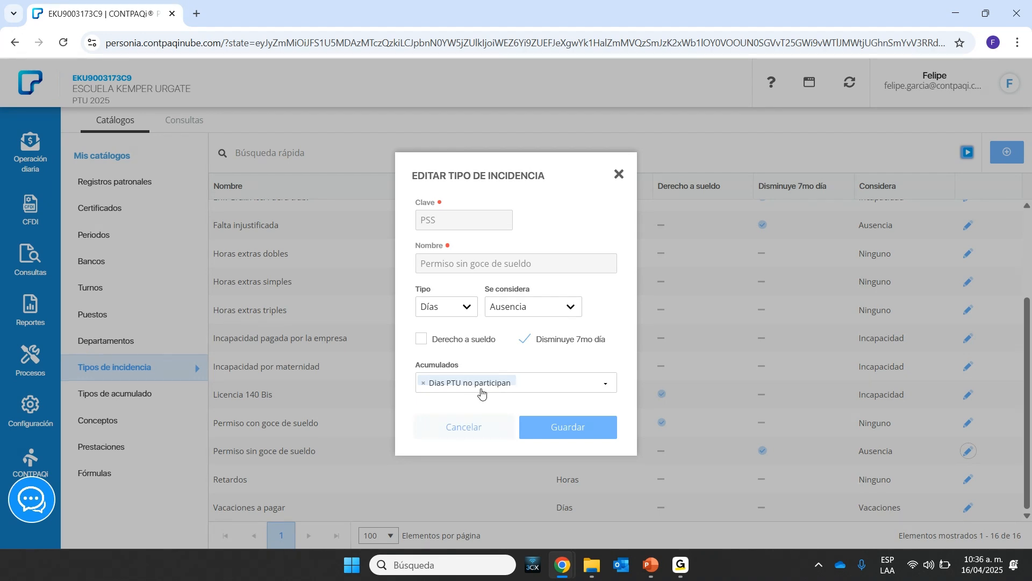
pyautogui.click(618, 174)
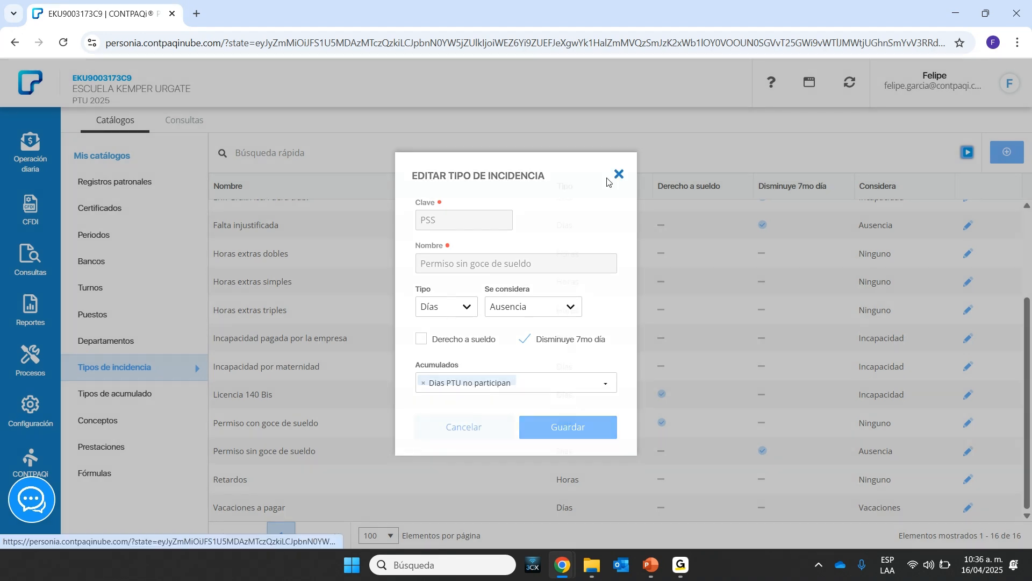
# - Switch to the PTU slide show in PowerPoint and advance from "Días que no participan" to "Verifica tus empleados que no aplican"
pyautogui.moveTo(651, 565)
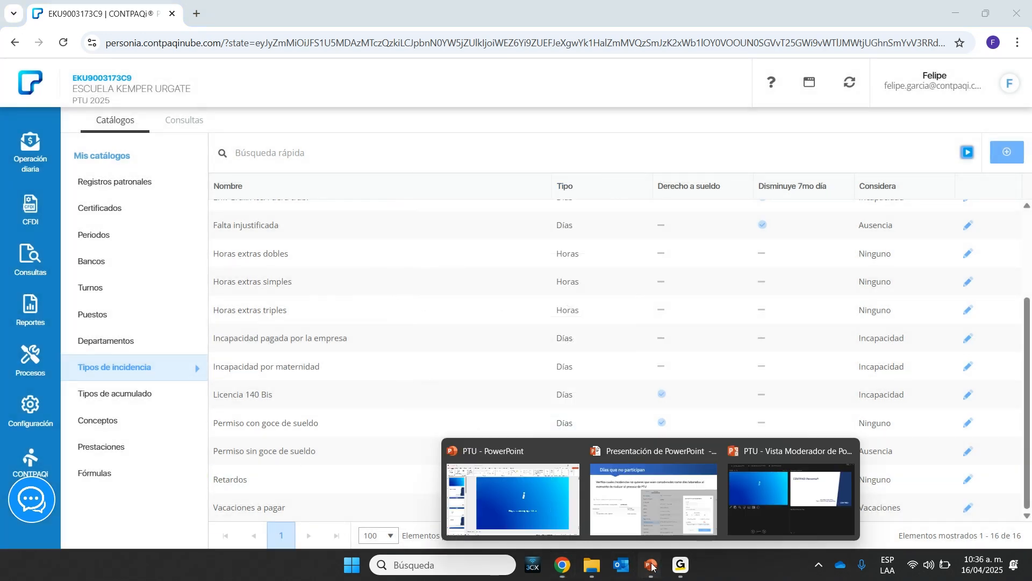
pyautogui.click(655, 505)
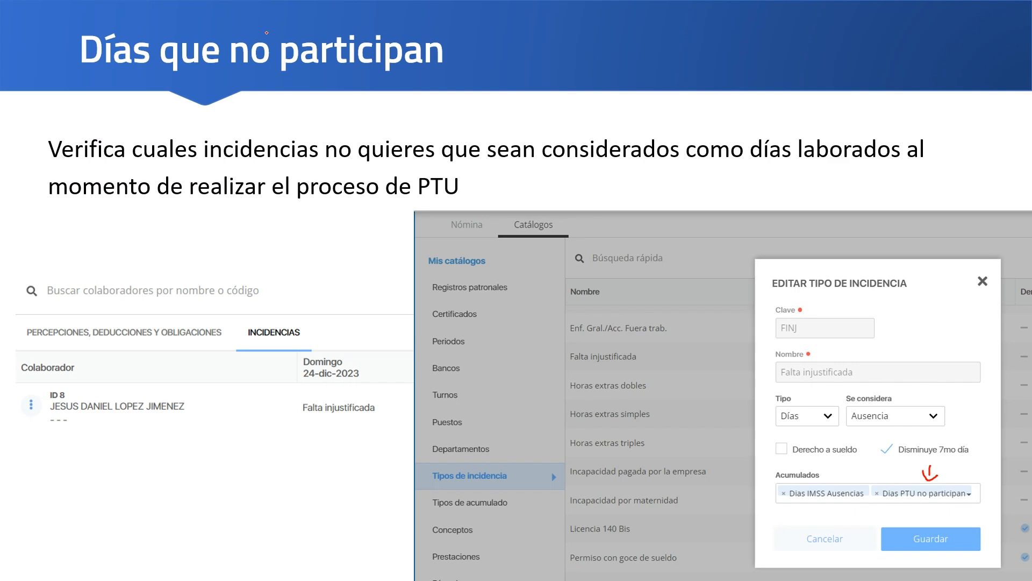
pyautogui.press('Right')
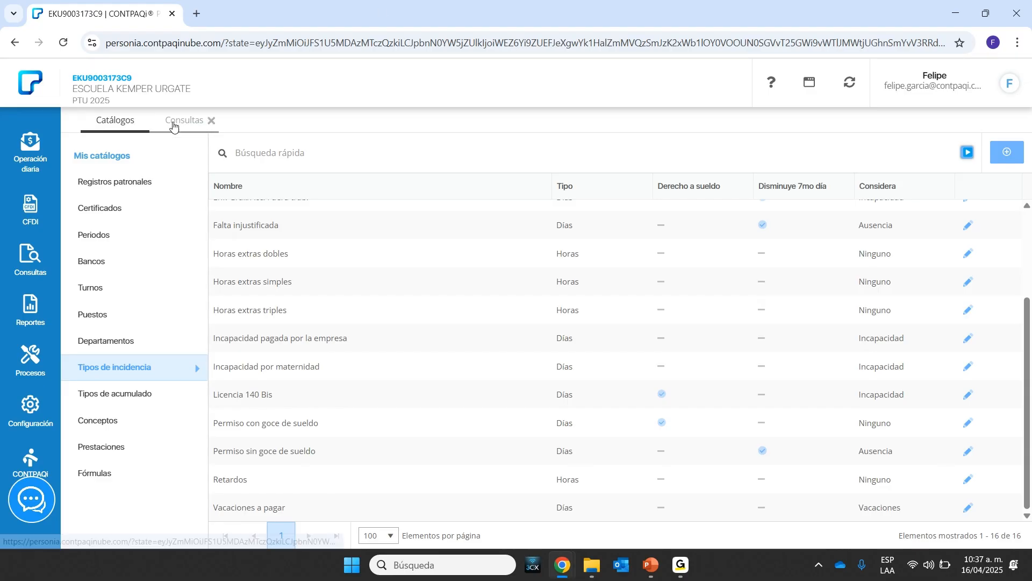
# - Review the collaborators' positions in CONTPAQi Personia, and return to the PowerPoint slide show at "Periodo extraordinario"
pyautogui.click(31, 161)
pyautogui.click(110, 164)
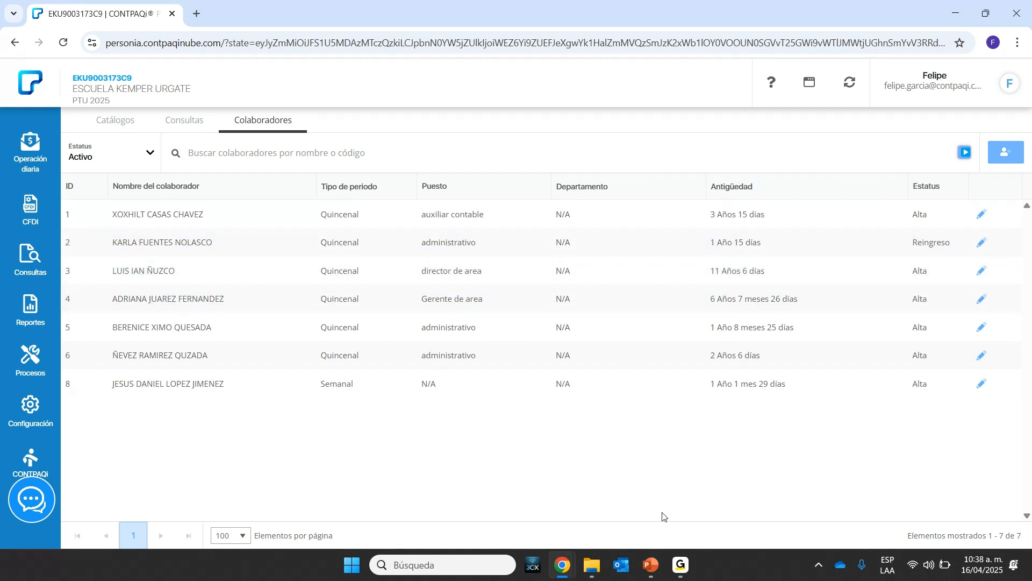
pyautogui.click(645, 508)
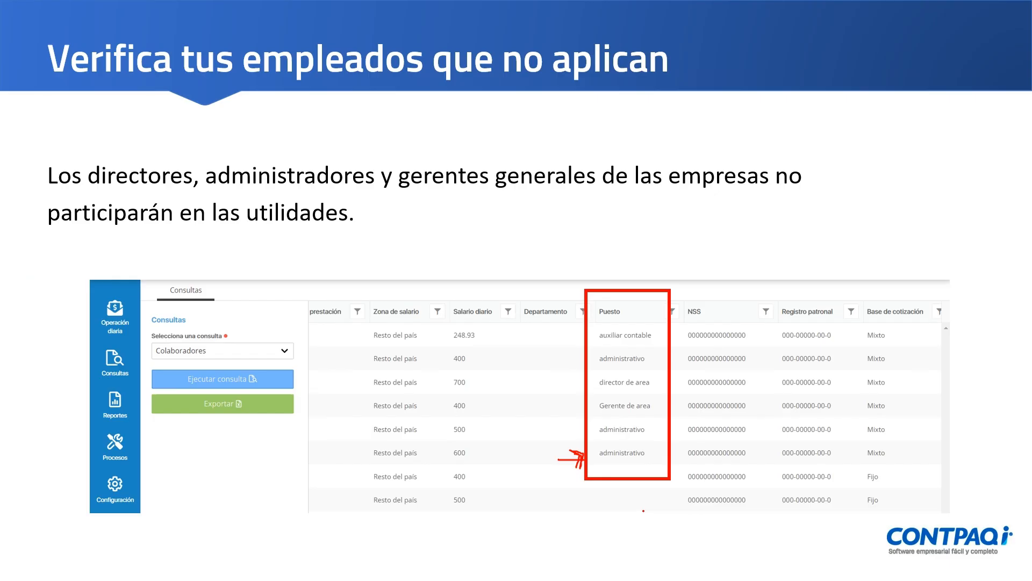
pyautogui.press('Right')
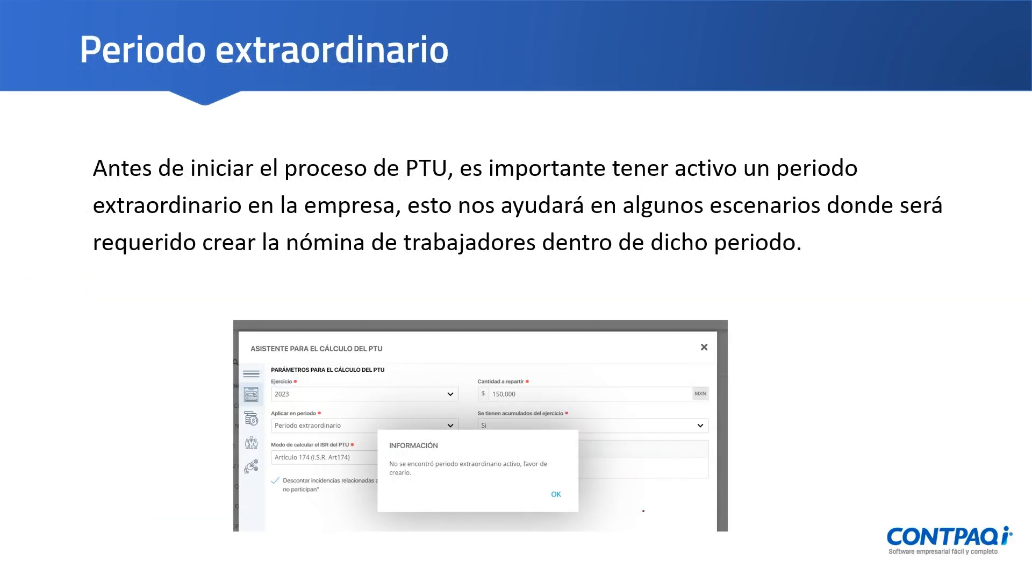
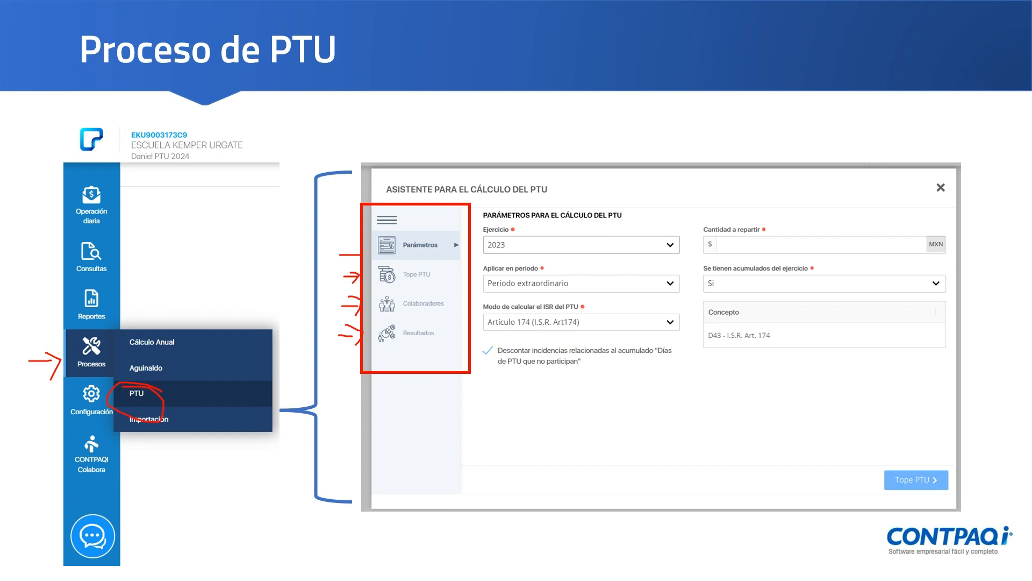
# - Switch back to CONTPAQi Personia and open the PTU calculation assistant
pyautogui.hotkey('alt', 'Tab')
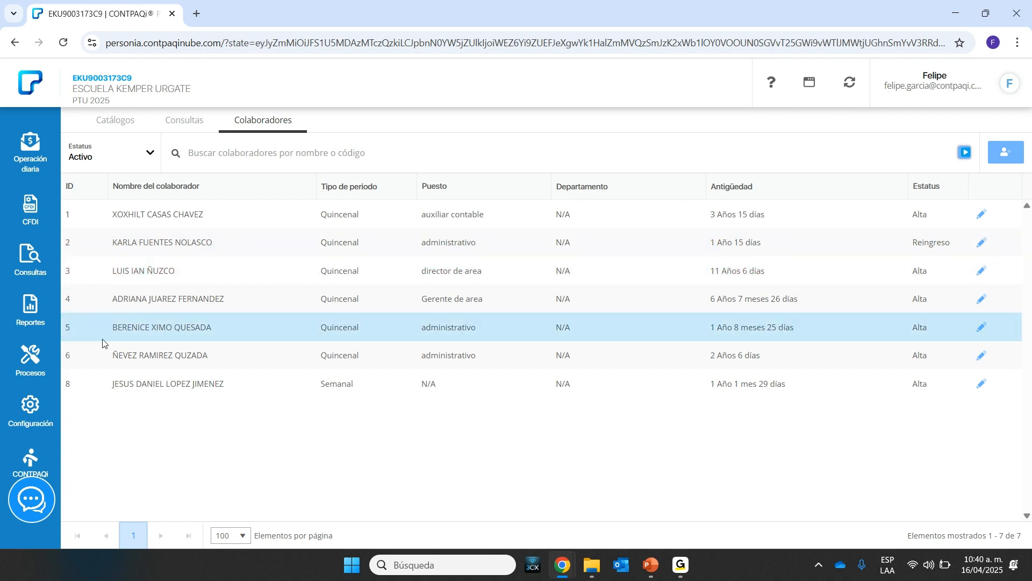
pyautogui.click(29, 363)
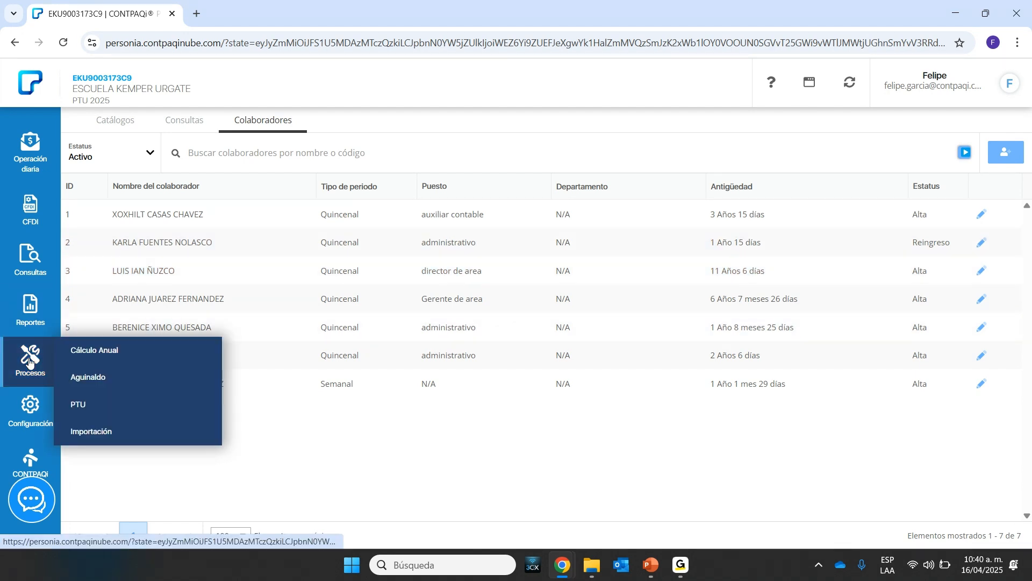
pyautogui.click(85, 405)
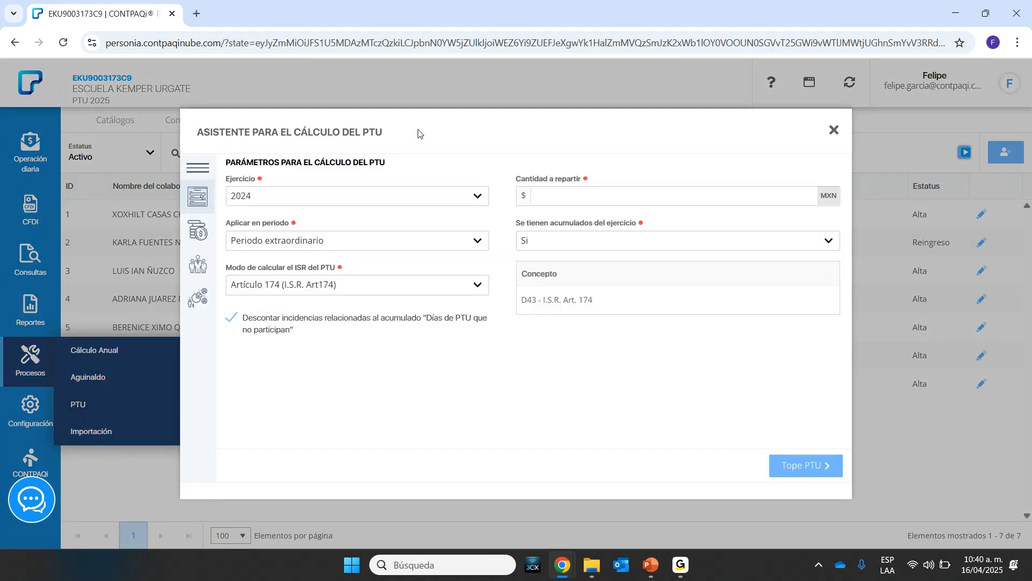
# - Set the PTU calculation to exercise 2024 with an amount to distribute of 100,000 MXN
pyautogui.click(269, 201)
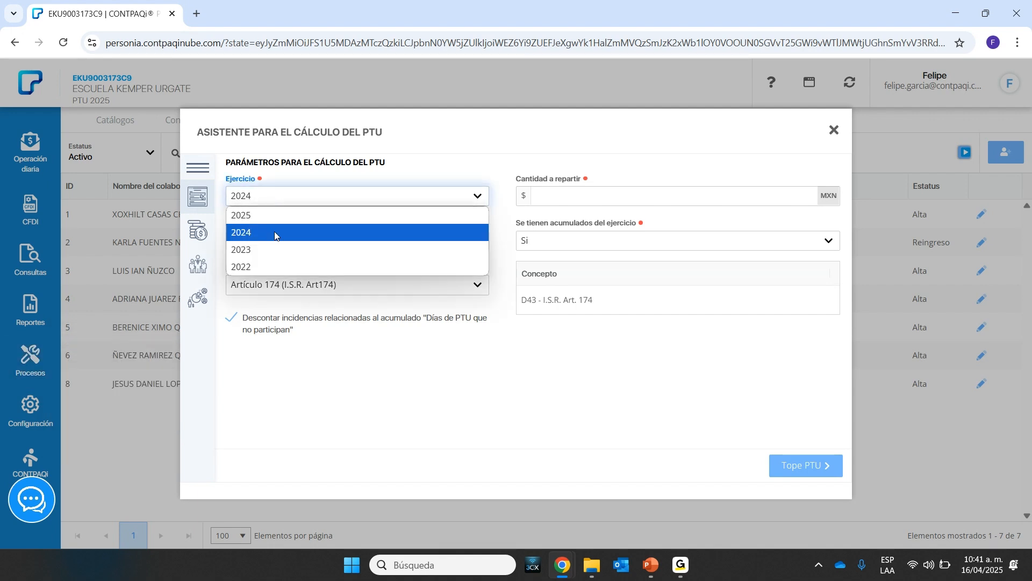
pyautogui.click(251, 236)
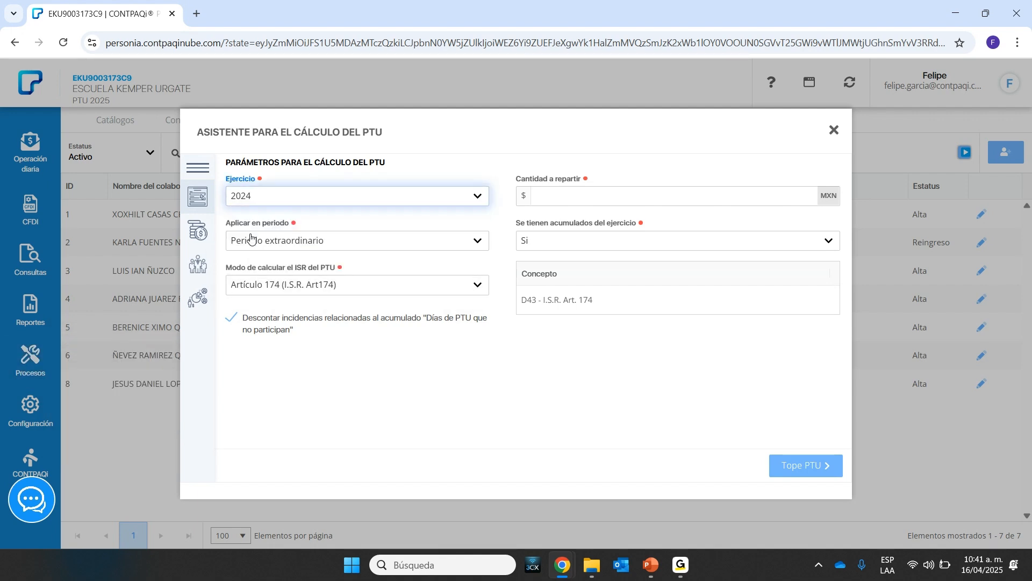
pyautogui.click(565, 194)
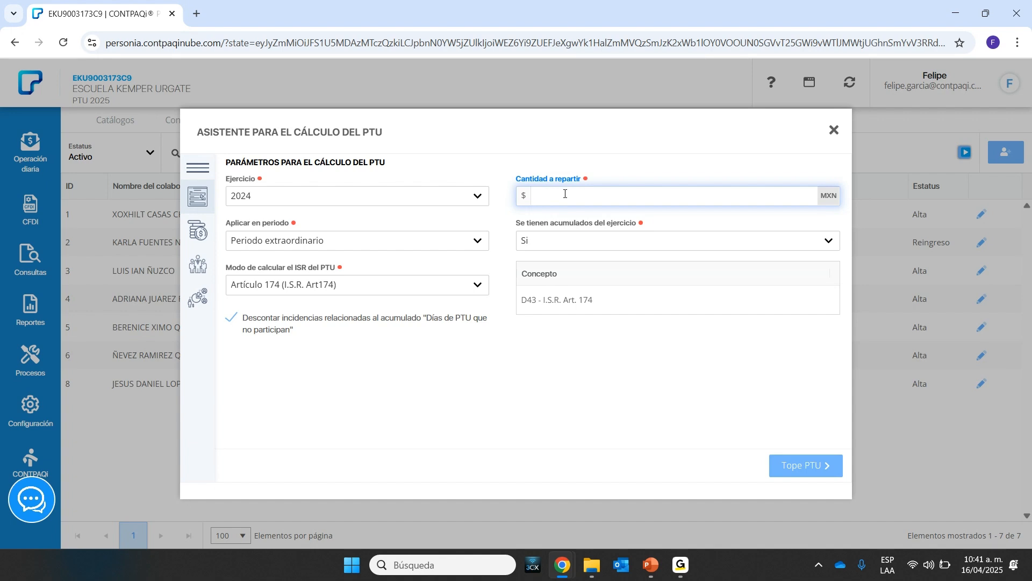
pyautogui.write('100,000')
# - Review the period options for applying the PTU, keeping Periodo extraordinario selected
pyautogui.click(332, 243)
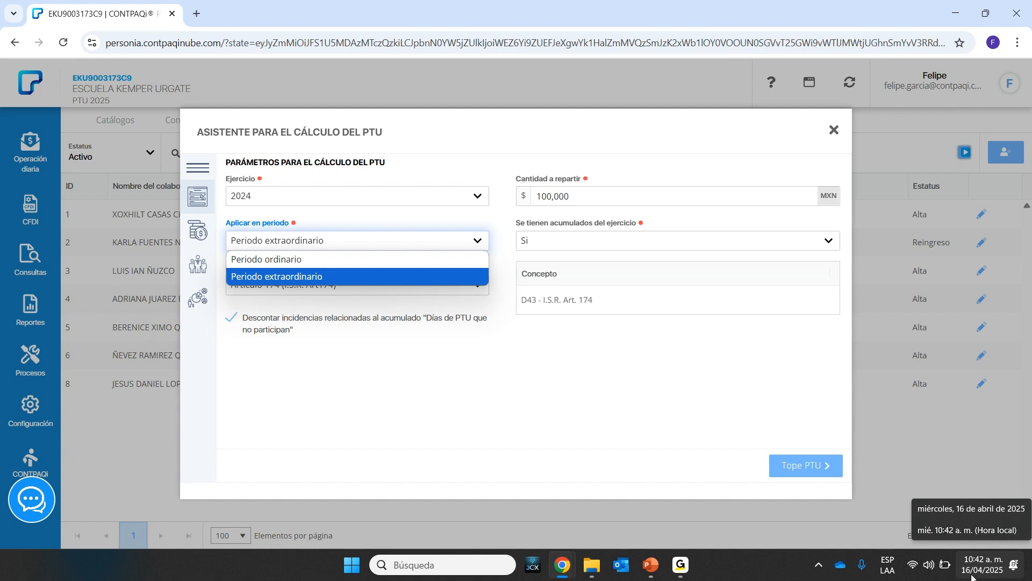
pyautogui.click(306, 278)
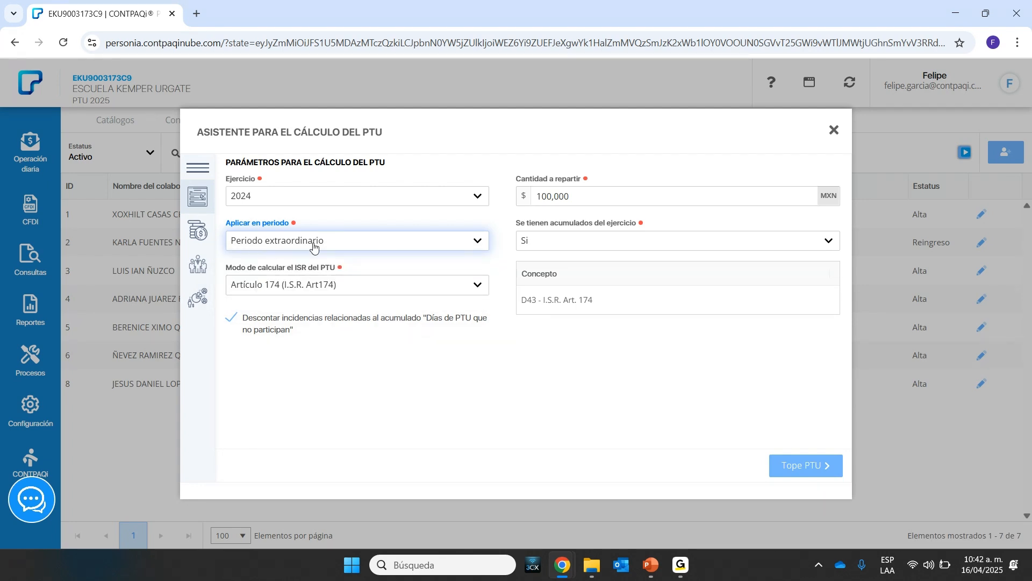
pyautogui.click(364, 245)
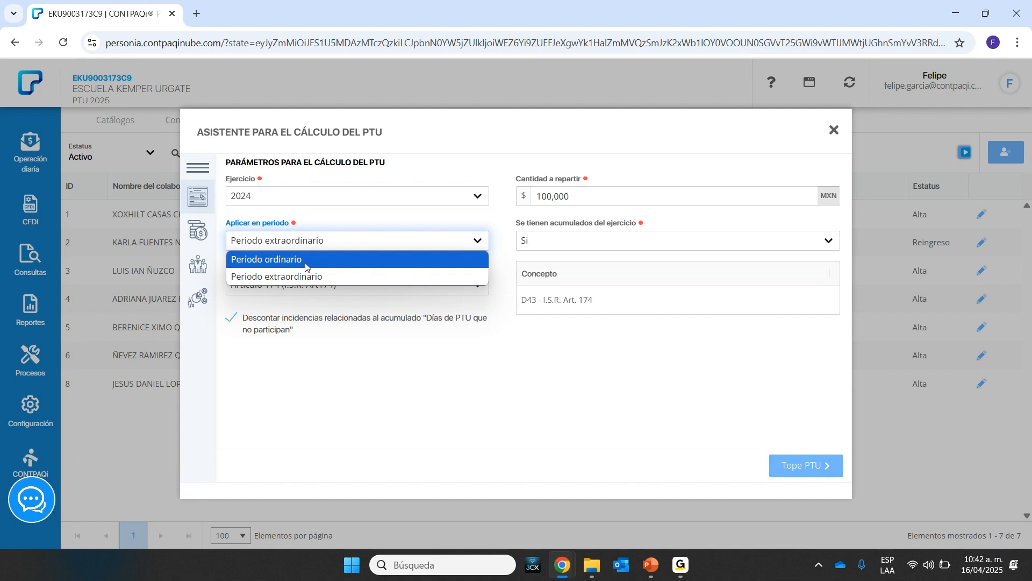
pyautogui.click(334, 276)
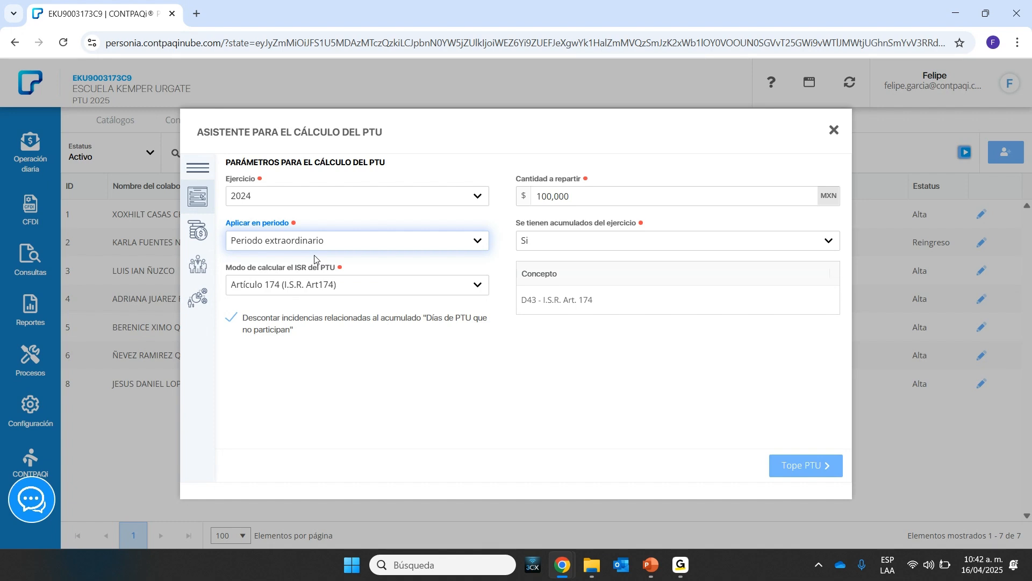
# - Try No for whether the exercise has accumulators, and set it back to Si
pyautogui.click(601, 247)
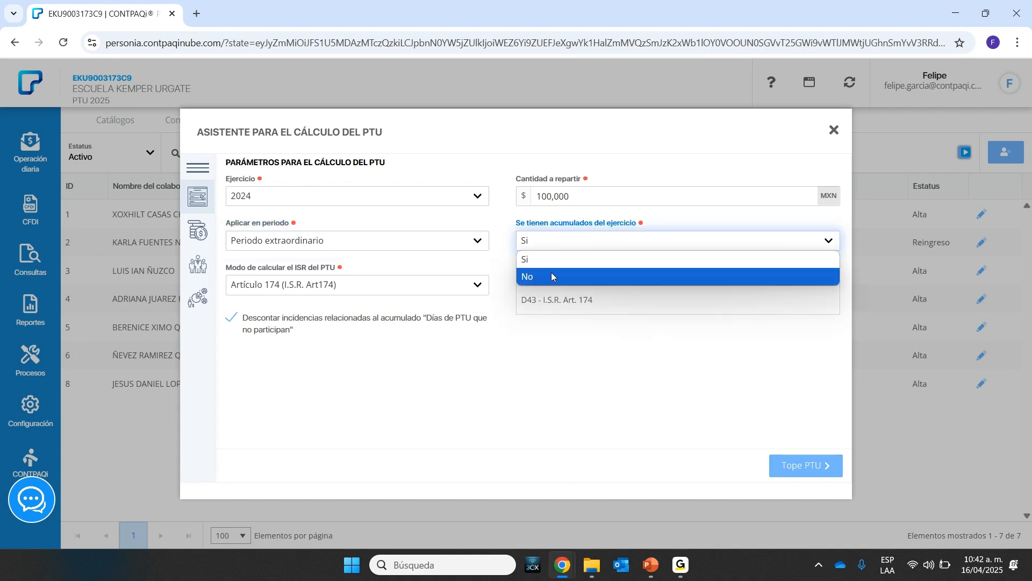
pyautogui.click(544, 261)
pyautogui.click(601, 247)
pyautogui.click(553, 277)
pyautogui.click(563, 245)
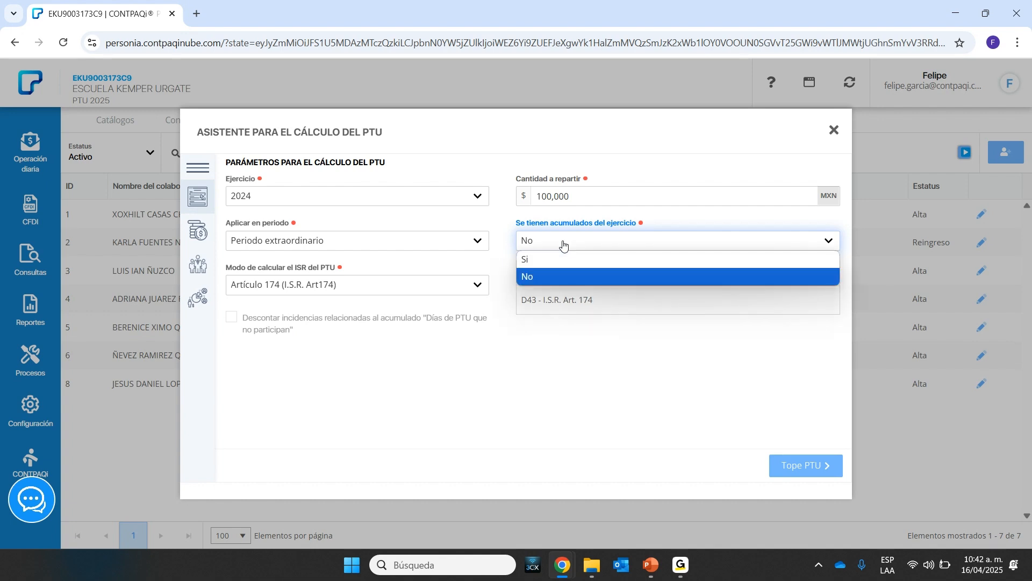
pyautogui.click(539, 262)
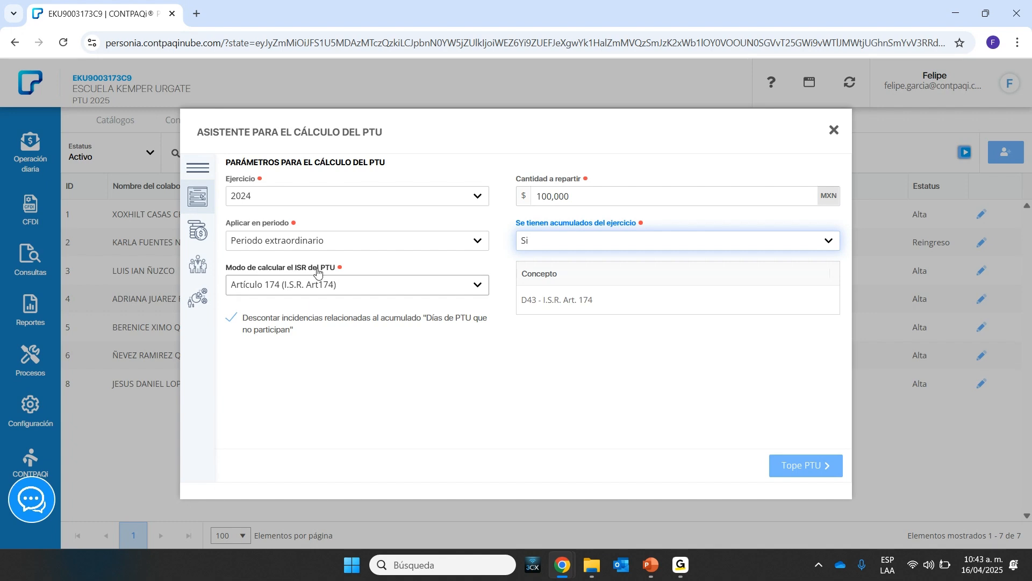
# - Examine the available ISR calculation modes for the PTU, Artículo 174 and Artículo 96, keeping Artículo 174 selected
pyautogui.click(388, 287)
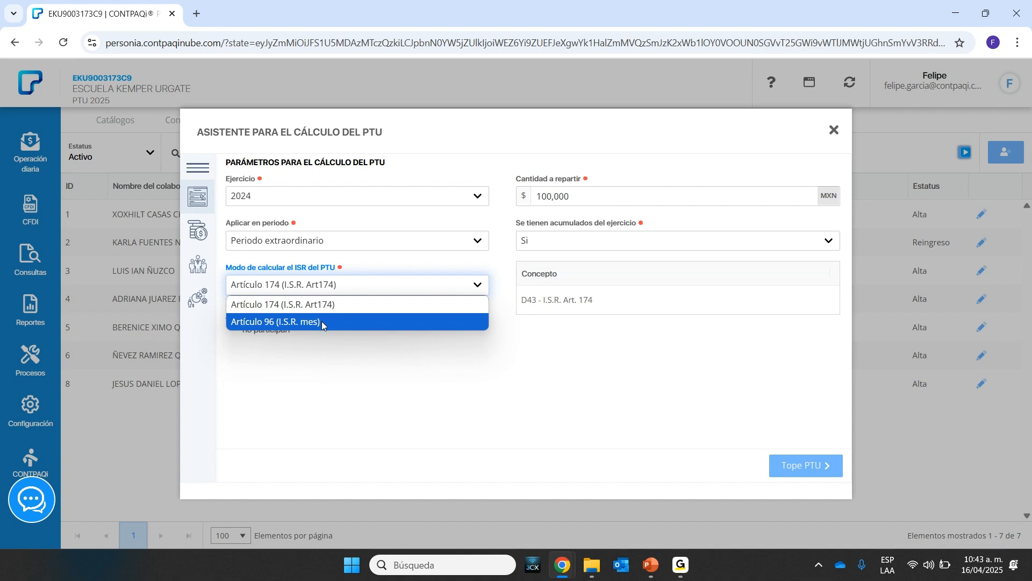
pyautogui.click(384, 260)
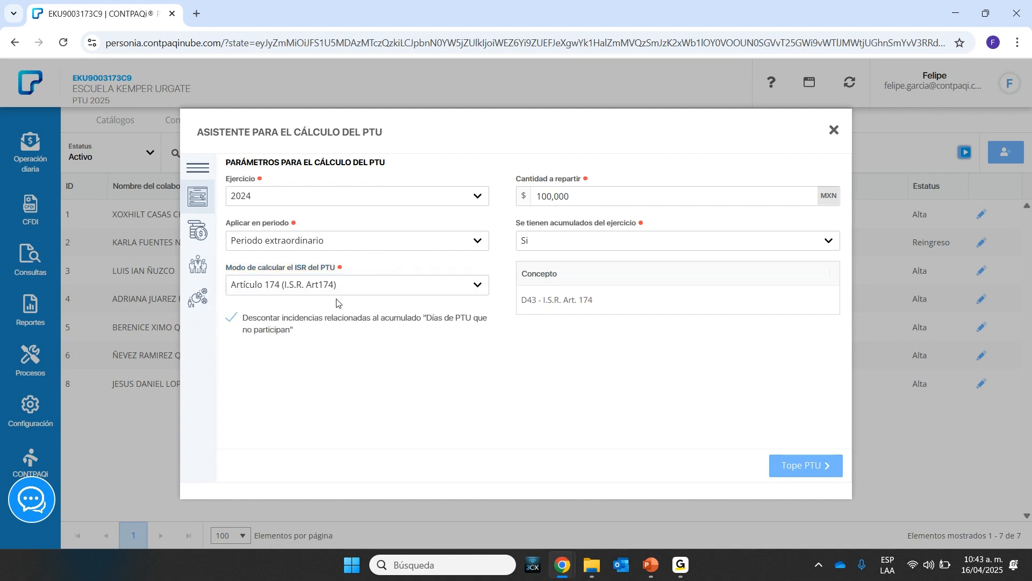
pyautogui.click(370, 289)
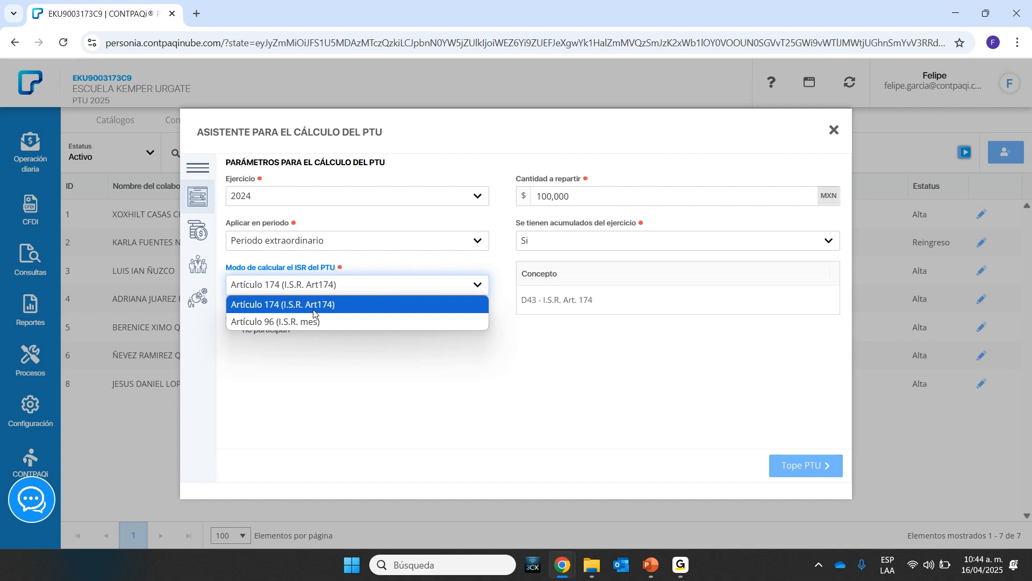
pyautogui.click(386, 262)
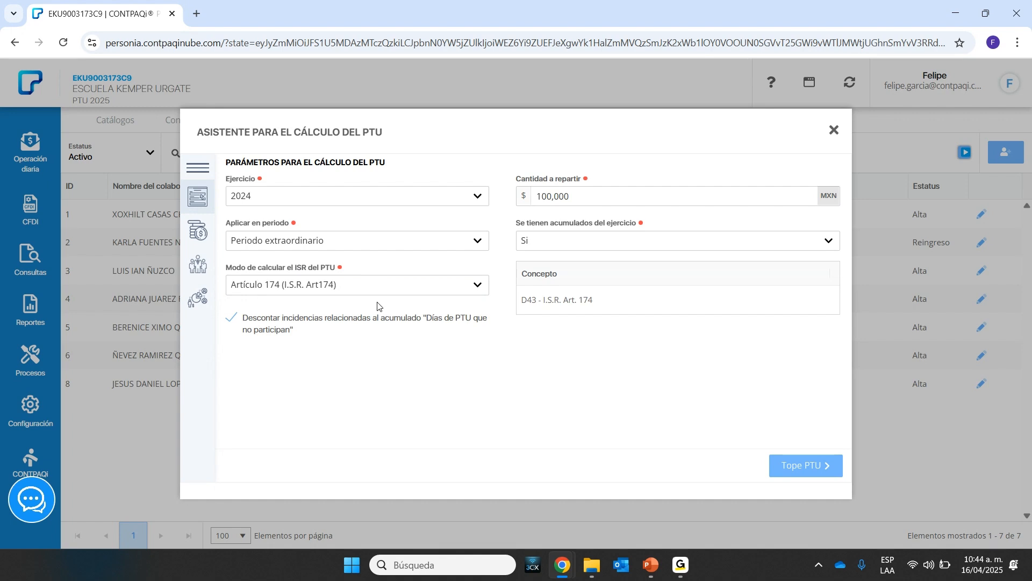
pyautogui.click(343, 298)
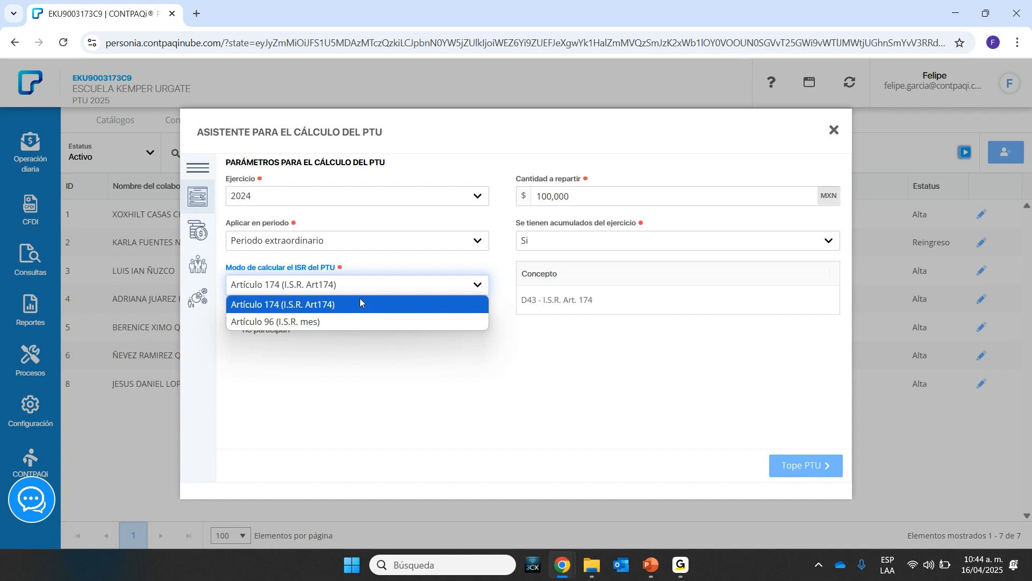
pyautogui.click(378, 264)
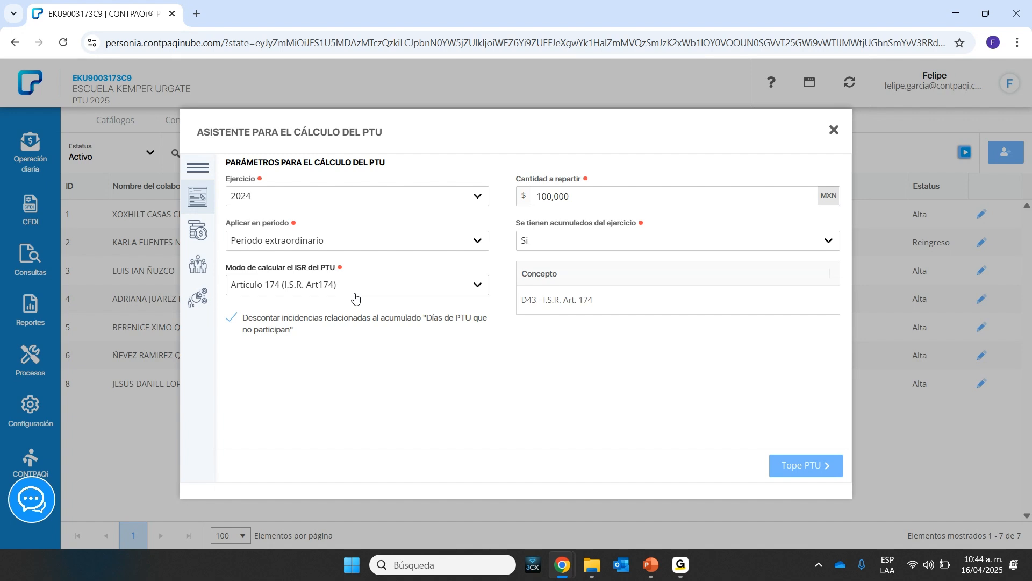
# - Set the PTU to be applied in Periodo ordinario
pyautogui.click(387, 241)
pyautogui.click(296, 259)
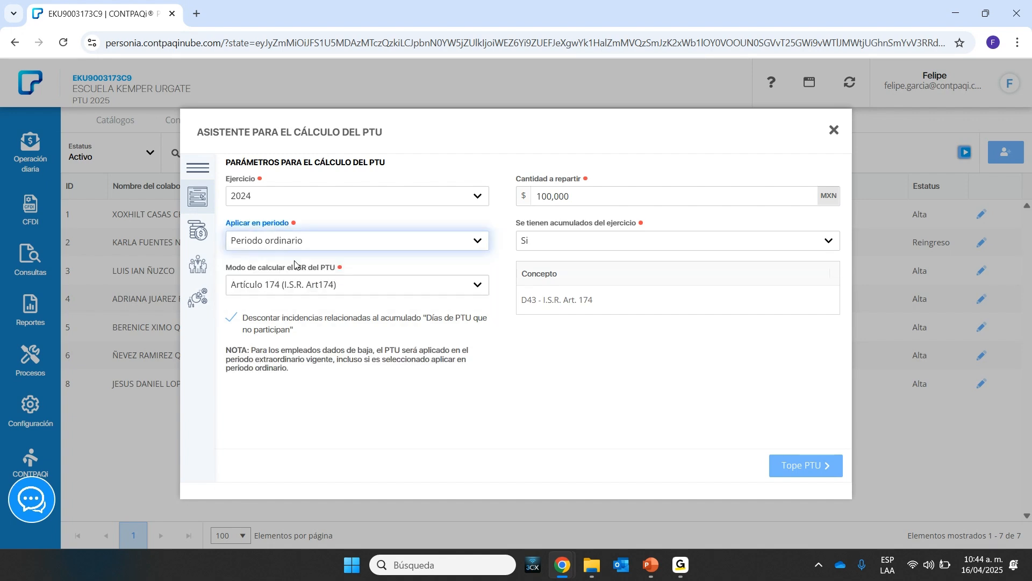
# - Try Artículo 96 as the ISR calculation mode with Periodo ordinario, and set the mode back to Artículo 174
pyautogui.click(352, 284)
pyautogui.click(286, 322)
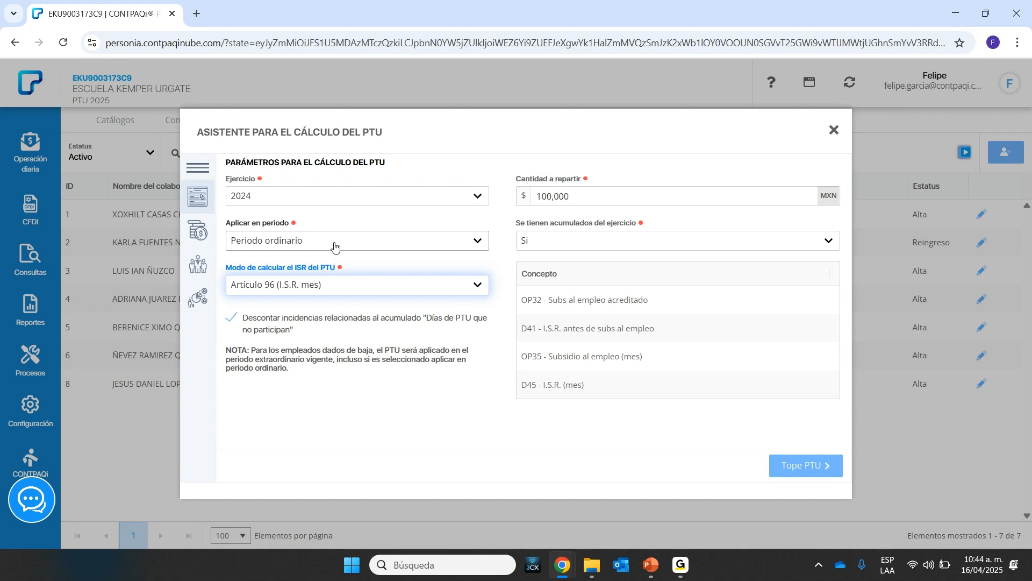
pyautogui.click(338, 242)
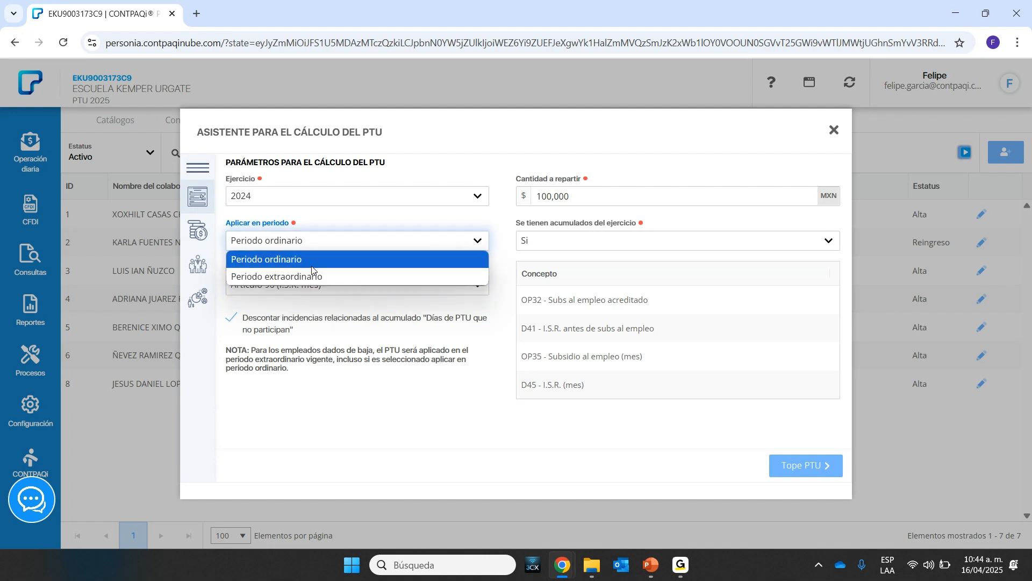
pyautogui.click(327, 267)
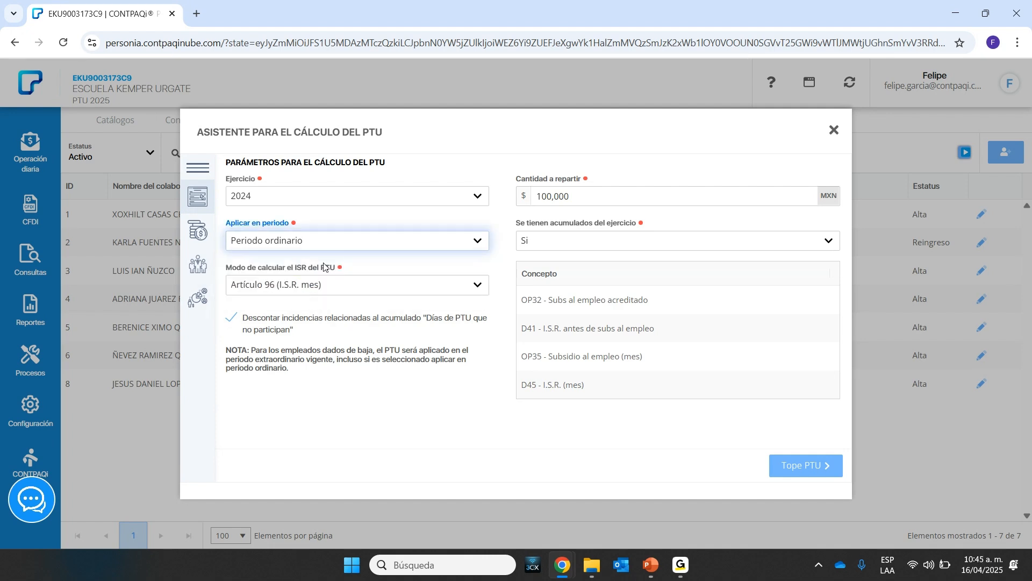
pyautogui.click(361, 285)
pyautogui.click(317, 303)
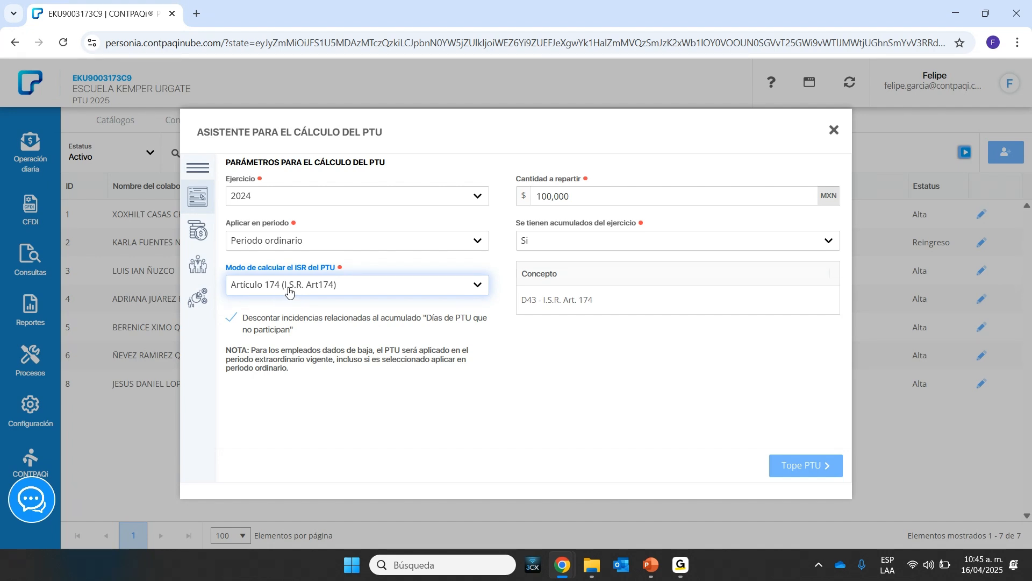
# - Set the PTU to be applied in Periodo extraordinario, keeping the incidence discount enabled, and continue to the Tope PTU parameters
pyautogui.click(310, 246)
pyautogui.click(306, 278)
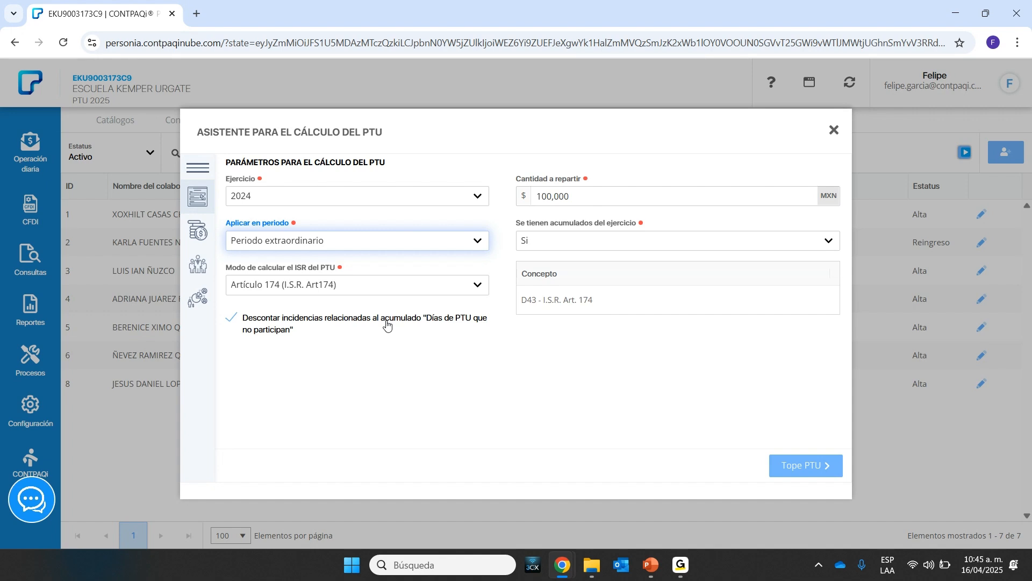
pyautogui.click(235, 325)
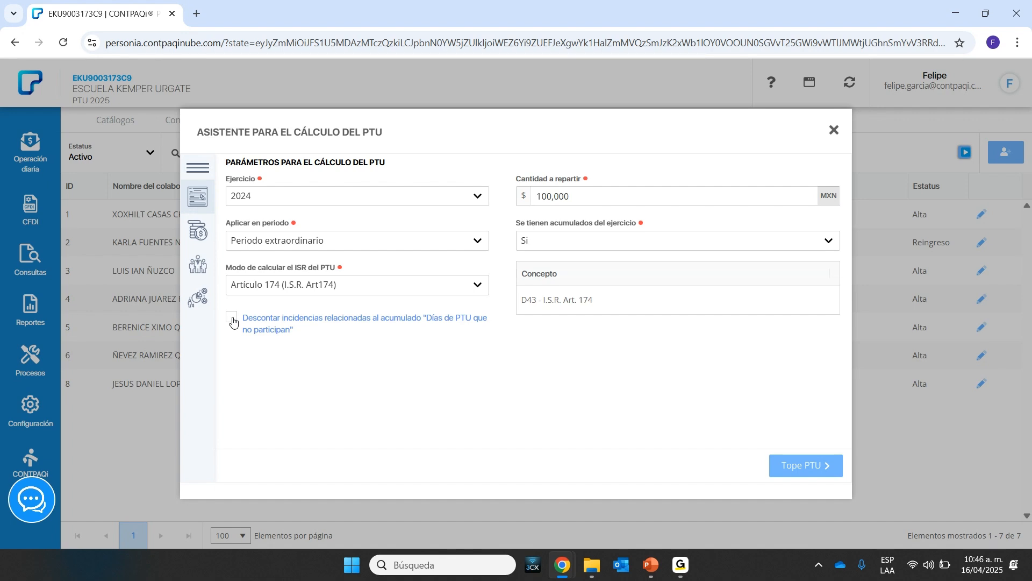
pyautogui.click(233, 321)
pyautogui.click(801, 471)
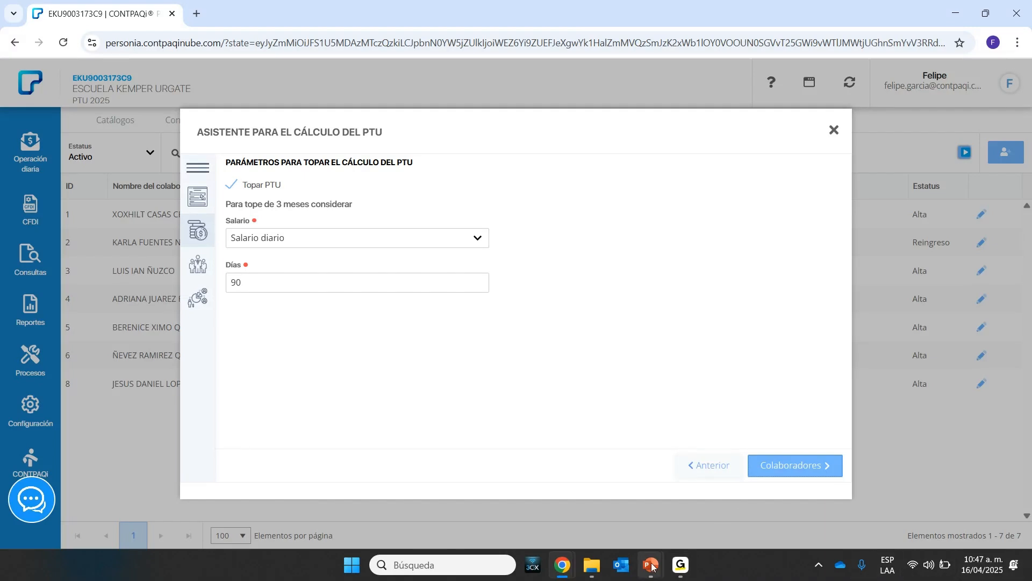
# - Switch to the PowerPoint slideshow and go to the Ley federal del trabajo slide on Art. 127, fraction VIII
pyautogui.moveTo(652, 567)
pyautogui.click(647, 505)
pyautogui.press('Left')
pyautogui.press('Left')
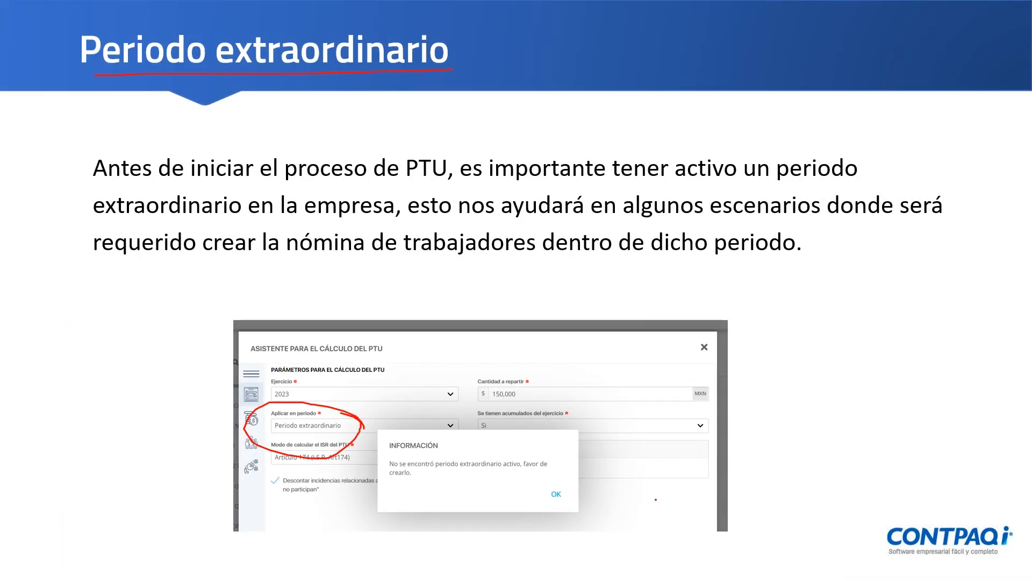
pyautogui.press('Right')
pyautogui.press('Right')
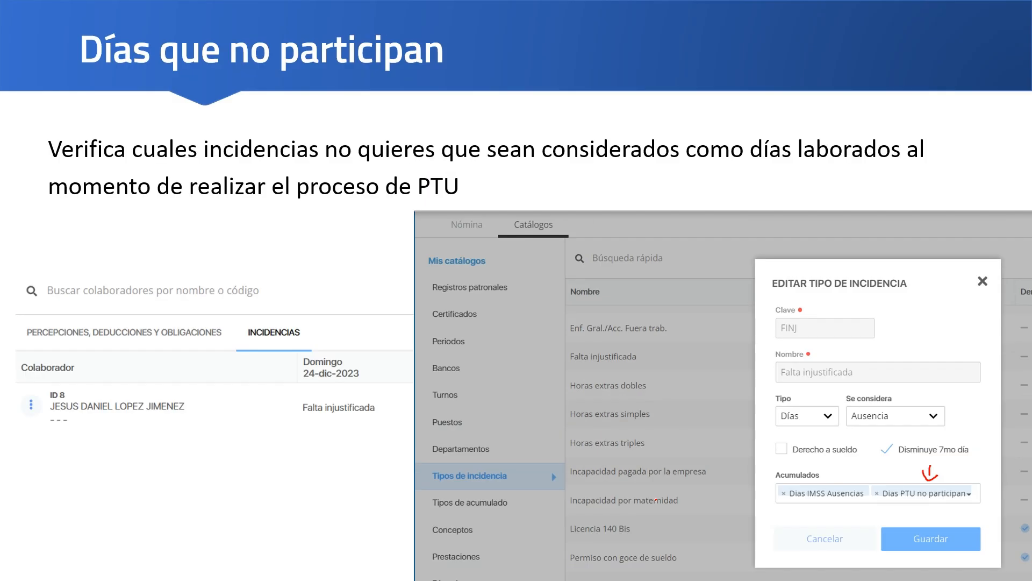
pyautogui.press('Right')
pyautogui.press('Right')
pyautogui.press('Right')
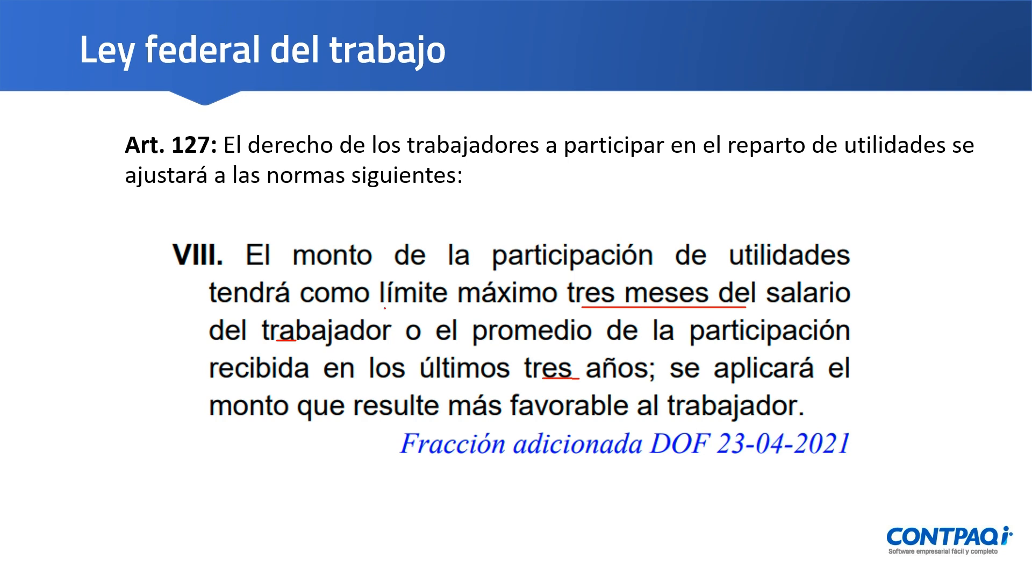
# - Underline the three-month salary limit wording on the Art. 127 slide and switch back to the PTU assistant in Chrome
pyautogui.moveTo(397, 308); pyautogui.dragTo(835, 306)
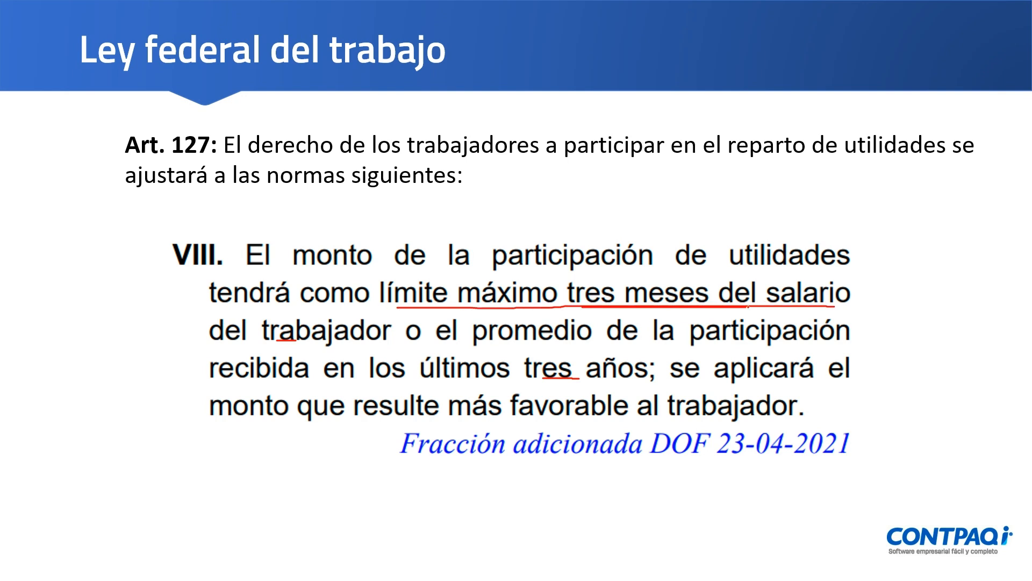
pyautogui.moveTo(206, 346); pyautogui.dragTo(368, 346)
pyautogui.press('super')
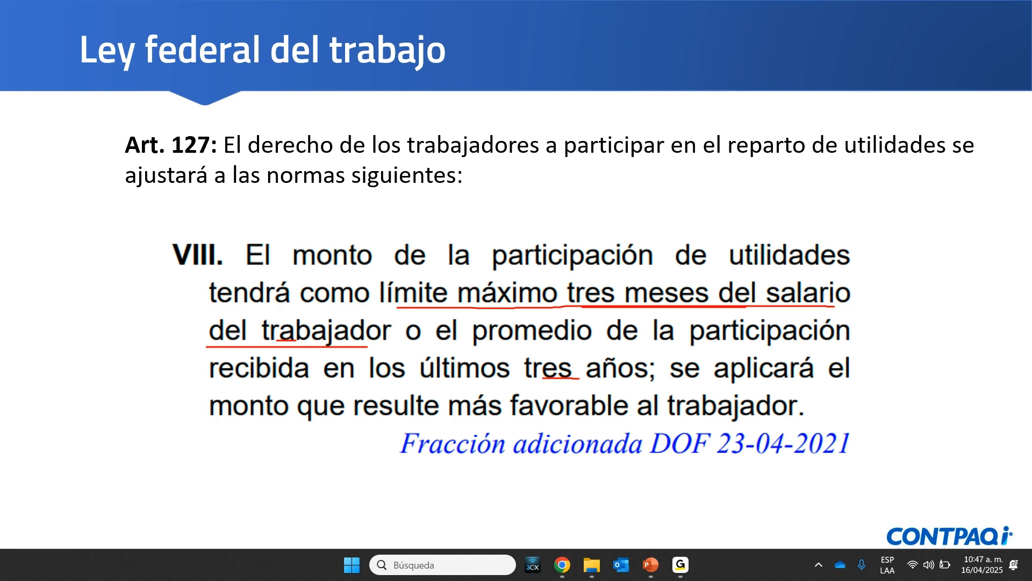
pyautogui.hotkey('alt', 'Tab')
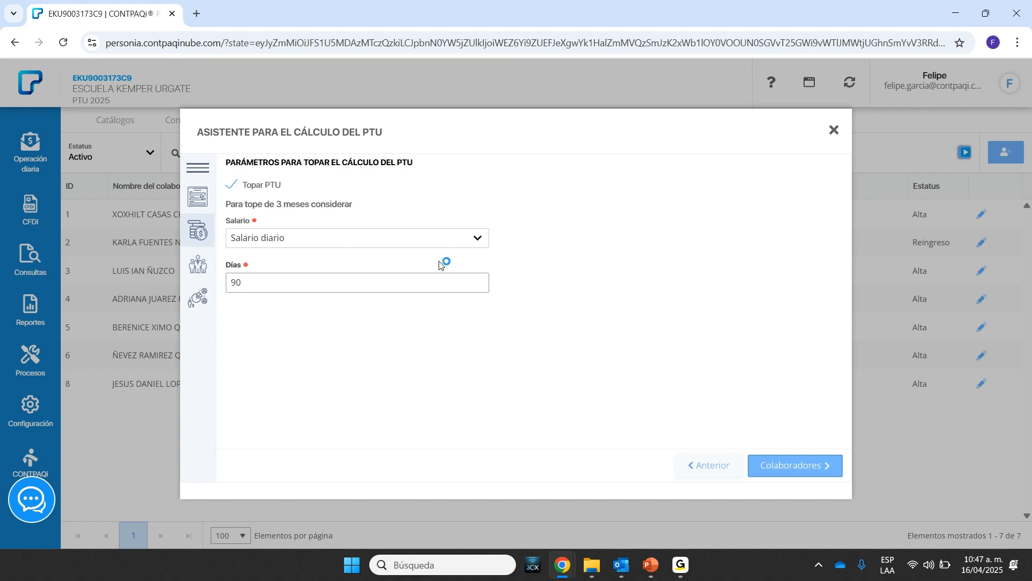
# - Review the salary options for the three-month PTU cap and close the PTU calculation assistant
pyautogui.click(325, 237)
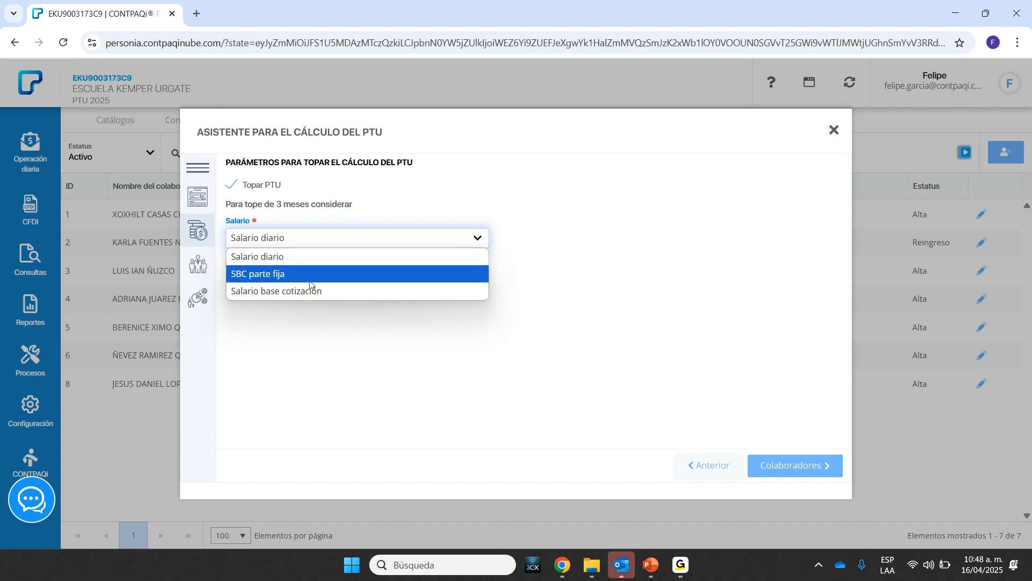
pyautogui.click(834, 131)
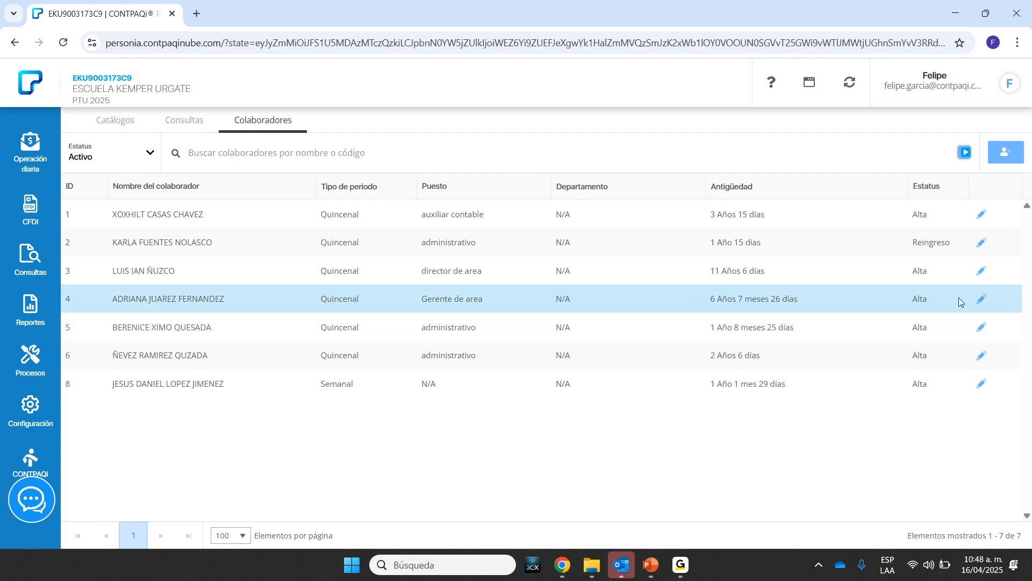
# - Examine the daily salary in the hiring data of the collaborator with ID 4 against the Art. 127 slide
pyautogui.click(982, 300)
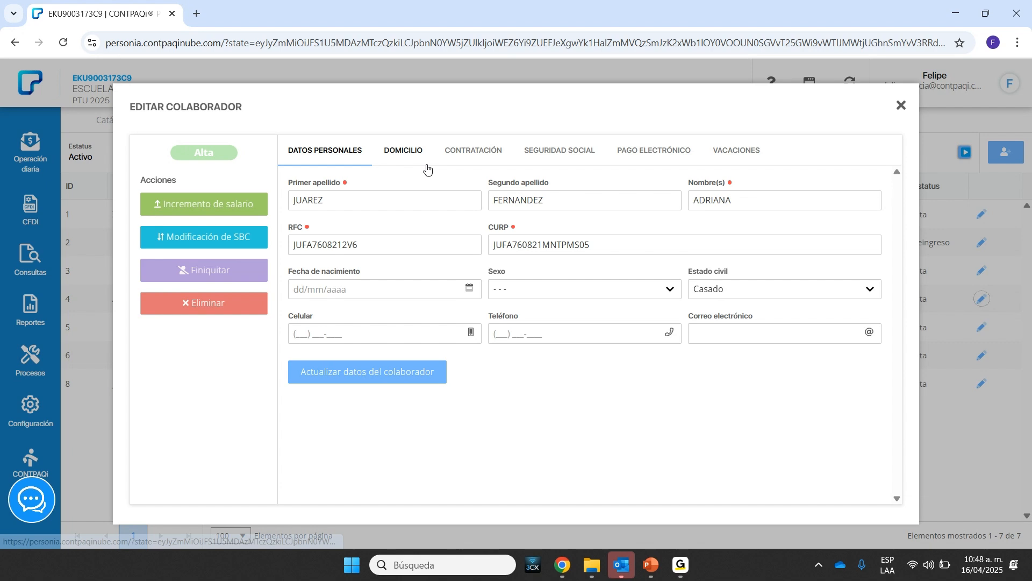
pyautogui.click(467, 156)
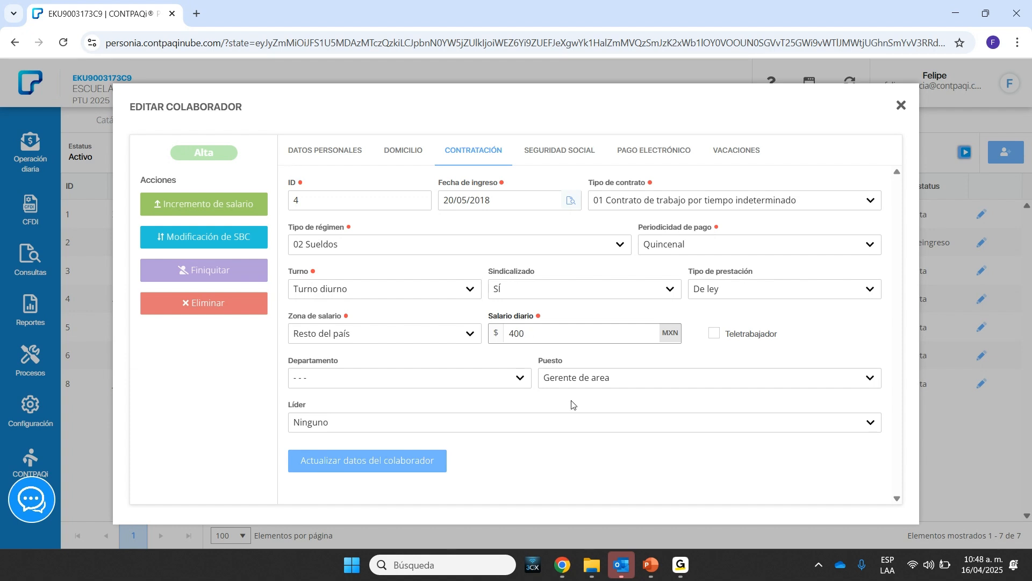
pyautogui.moveTo(651, 565)
pyautogui.click(643, 532)
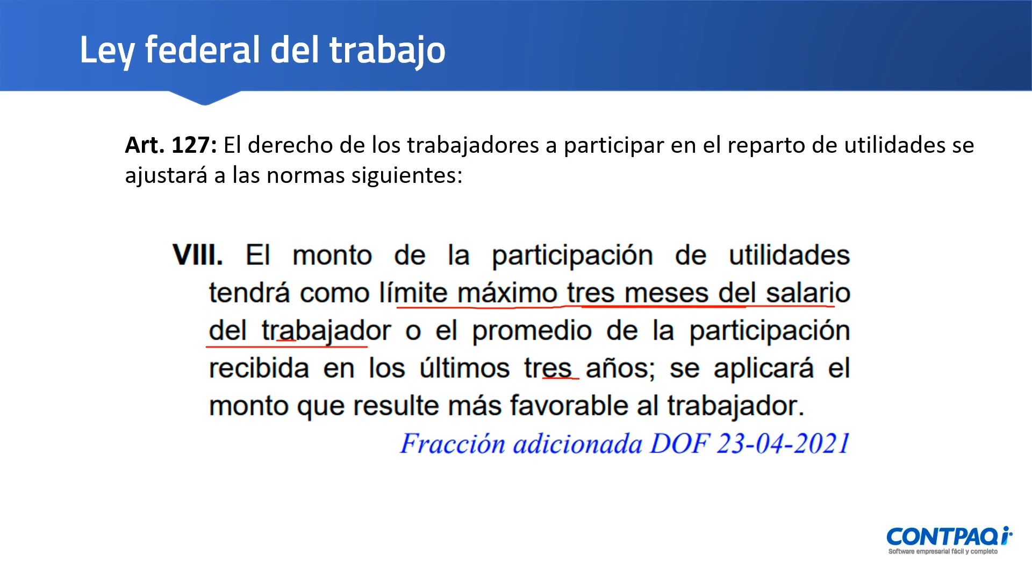
pyautogui.hotkey('alt', 'Tab')
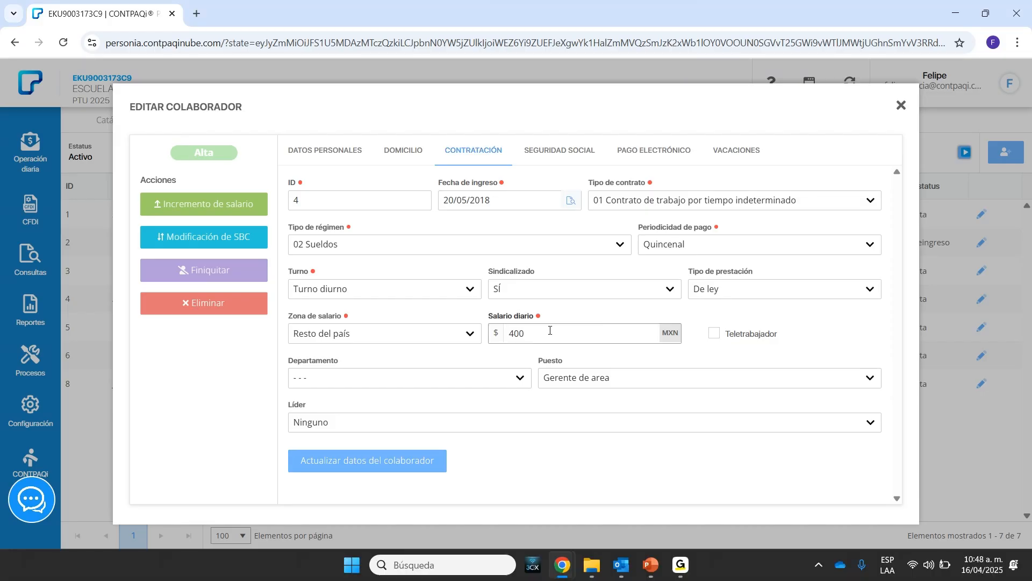
# - Open the Windows calculator, multiply the collaborator's daily salary of 400 by 90 days, and minimize the calculator
pyautogui.click(456, 568)
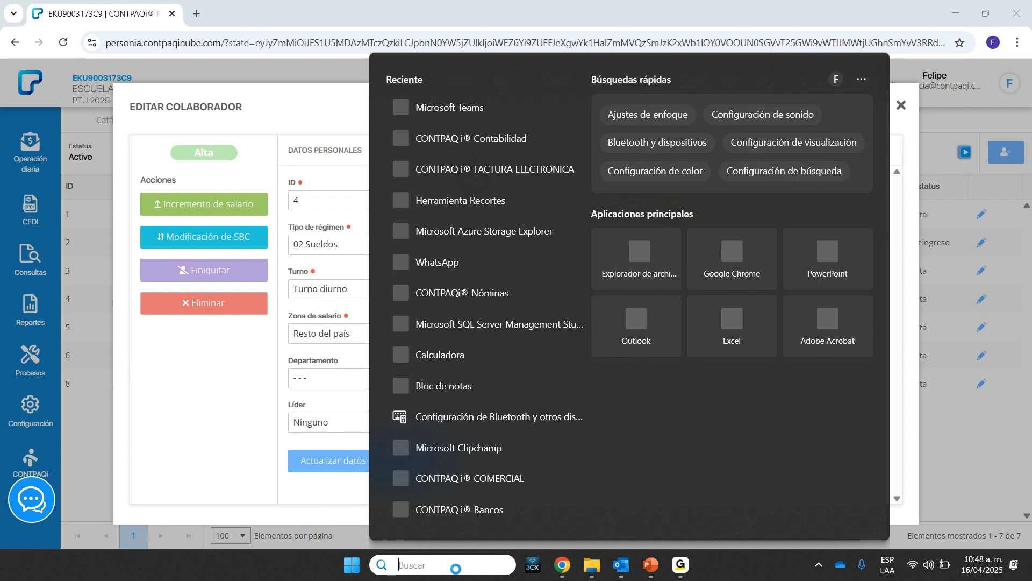
pyautogui.click(439, 356)
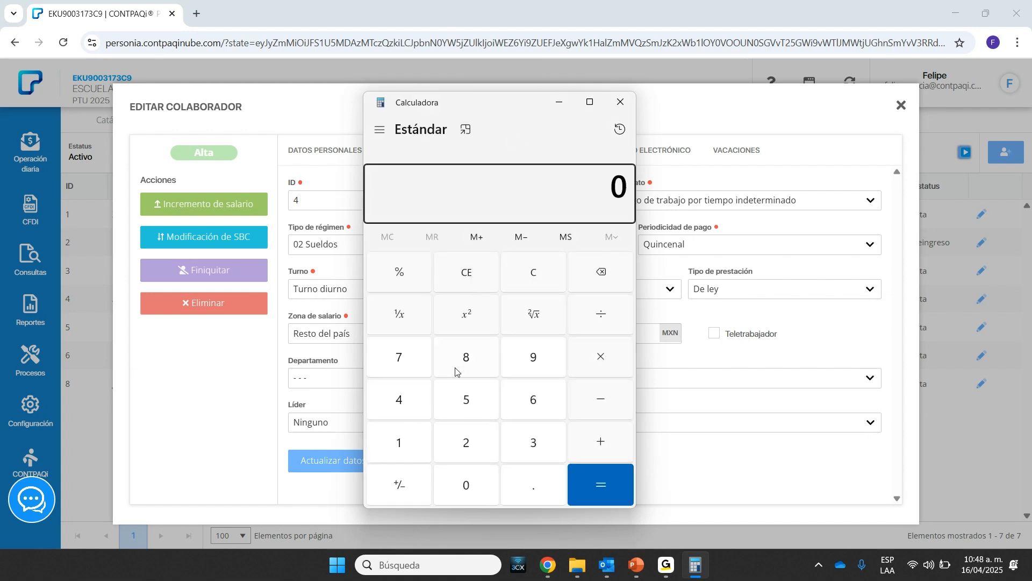
pyautogui.click(400, 399)
pyautogui.click(464, 487)
pyautogui.click(463, 487)
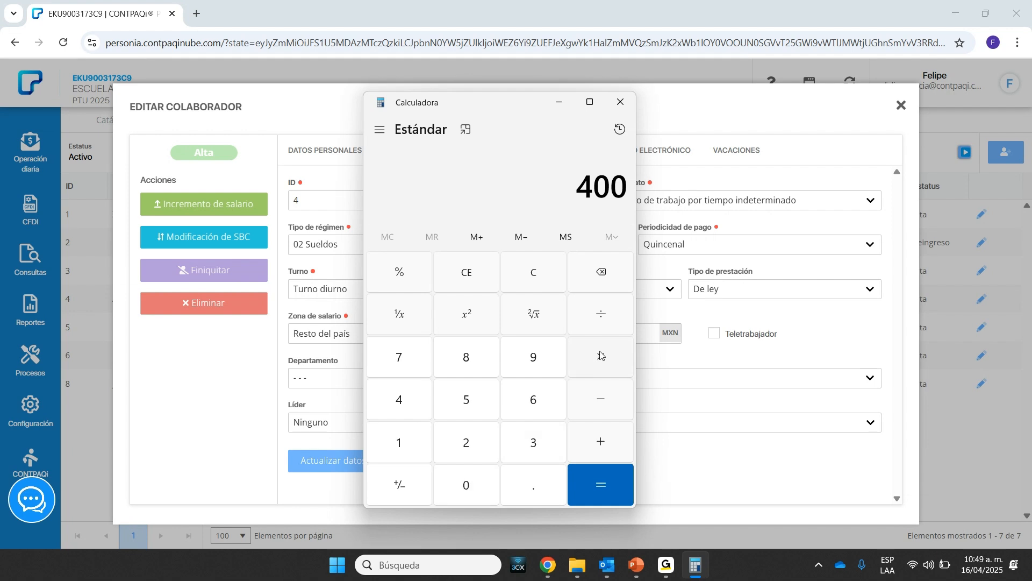
pyautogui.click(601, 356)
pyautogui.click(527, 361)
pyautogui.click(470, 484)
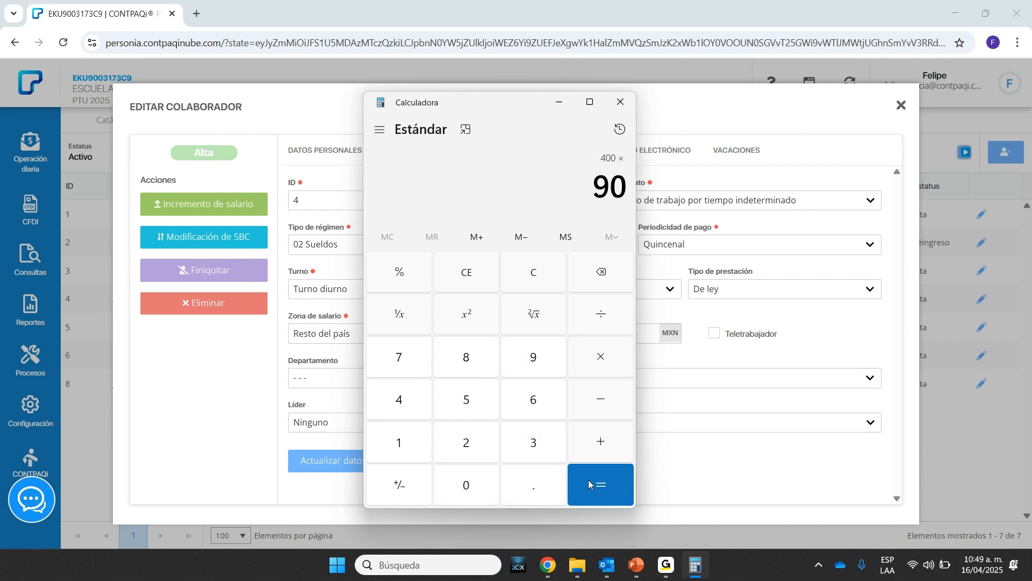
pyautogui.click(596, 484)
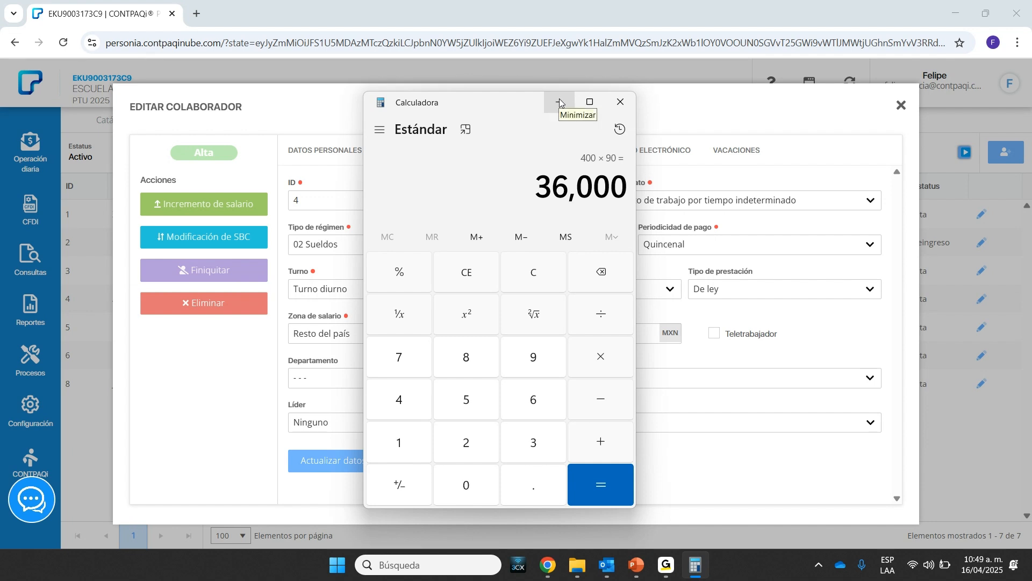
pyautogui.moveTo(504, 101); pyautogui.dragTo(338, 113)
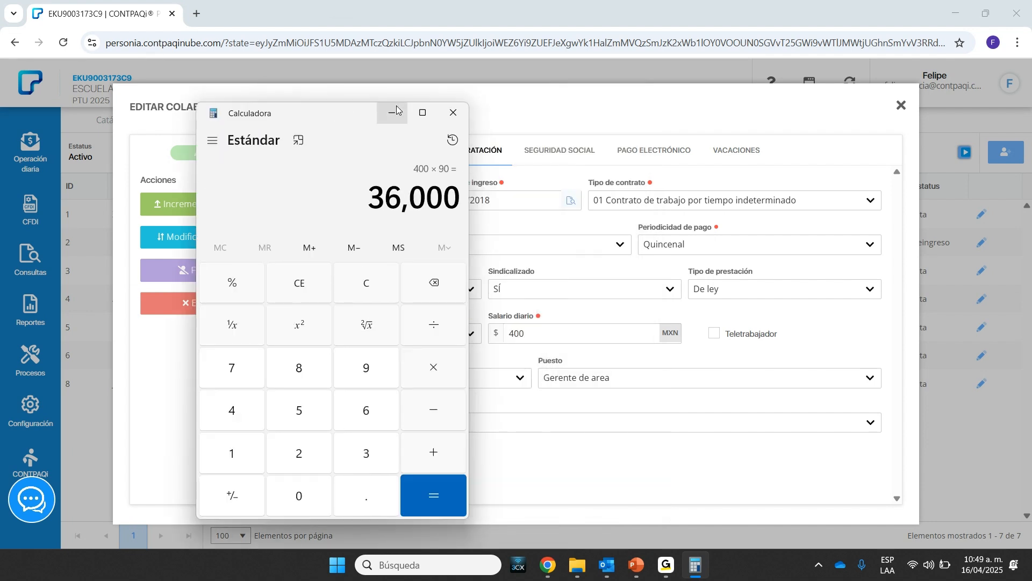
pyautogui.click(396, 112)
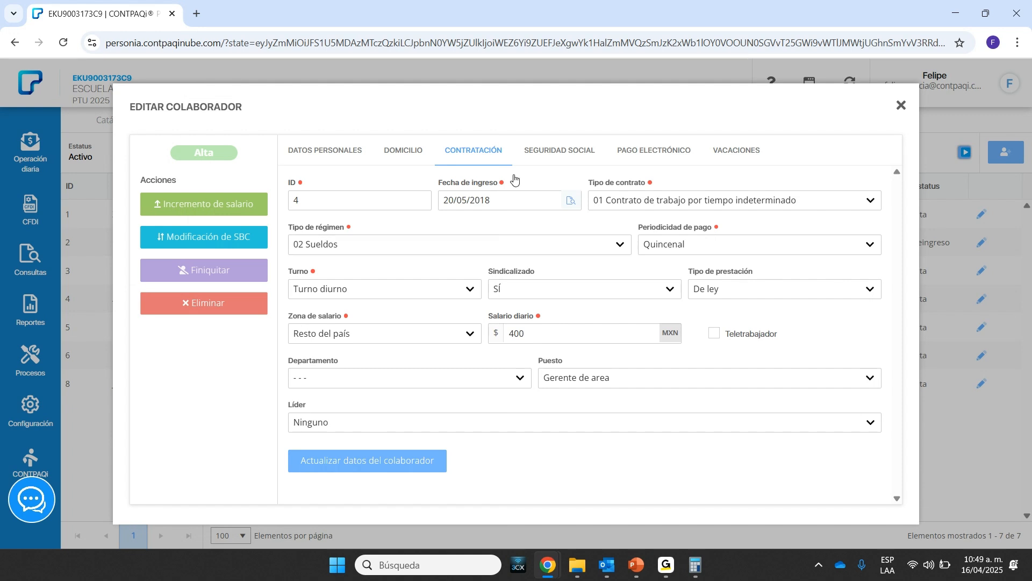
# - Show the collaborator's social security data and bring the calculator back, placed clear of the SBC parte fija field
pyautogui.click(549, 152)
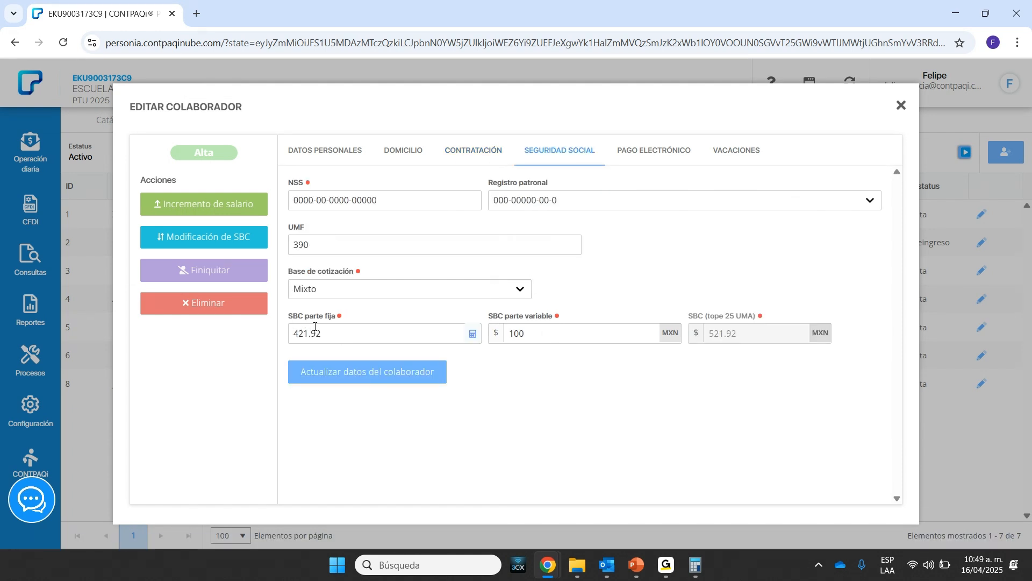
pyautogui.click(672, 451)
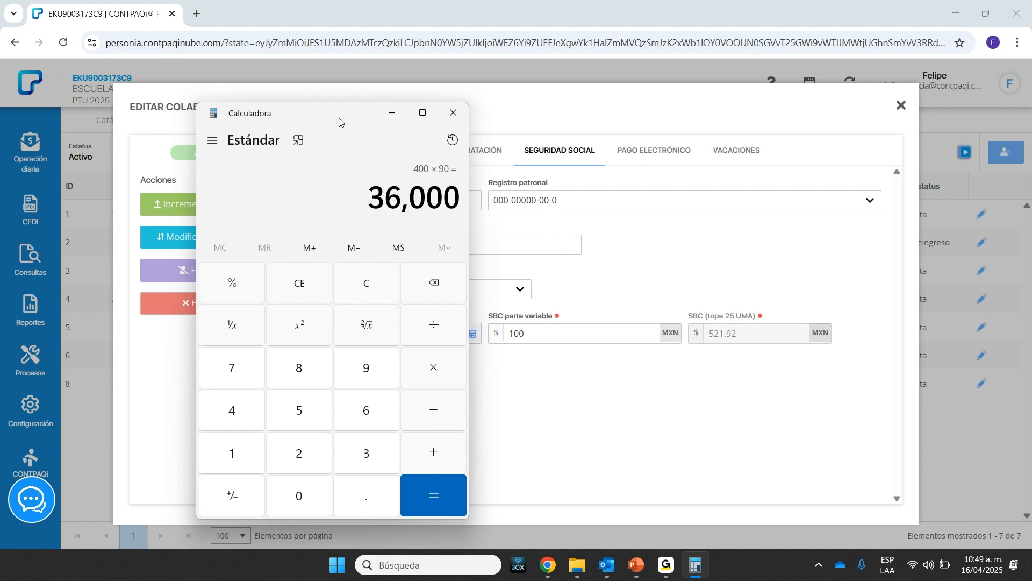
pyautogui.moveTo(339, 122); pyautogui.dragTo(624, 137)
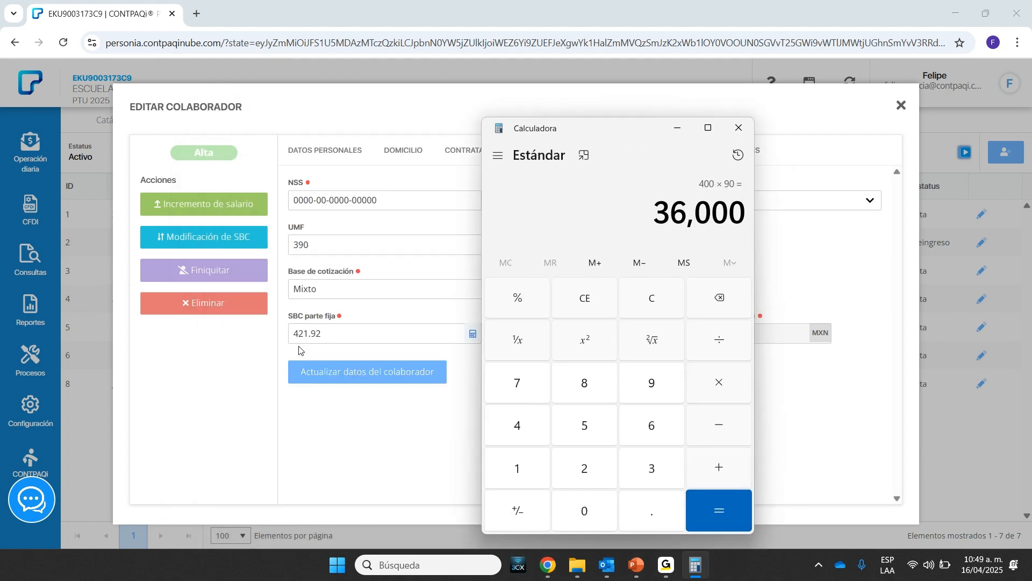
# - Multiply the SBC parte fija of 421.92 by 90 days in the calculator
pyautogui.click(517, 426)
pyautogui.click(584, 467)
pyautogui.click(518, 468)
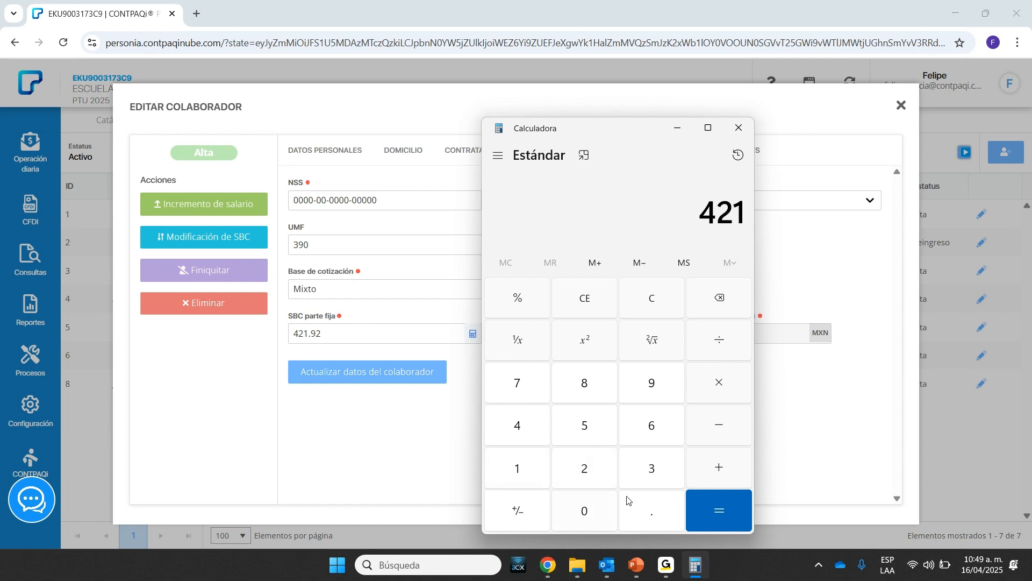
pyautogui.click(660, 515)
pyautogui.click(650, 383)
pyautogui.click(587, 467)
pyautogui.click(719, 383)
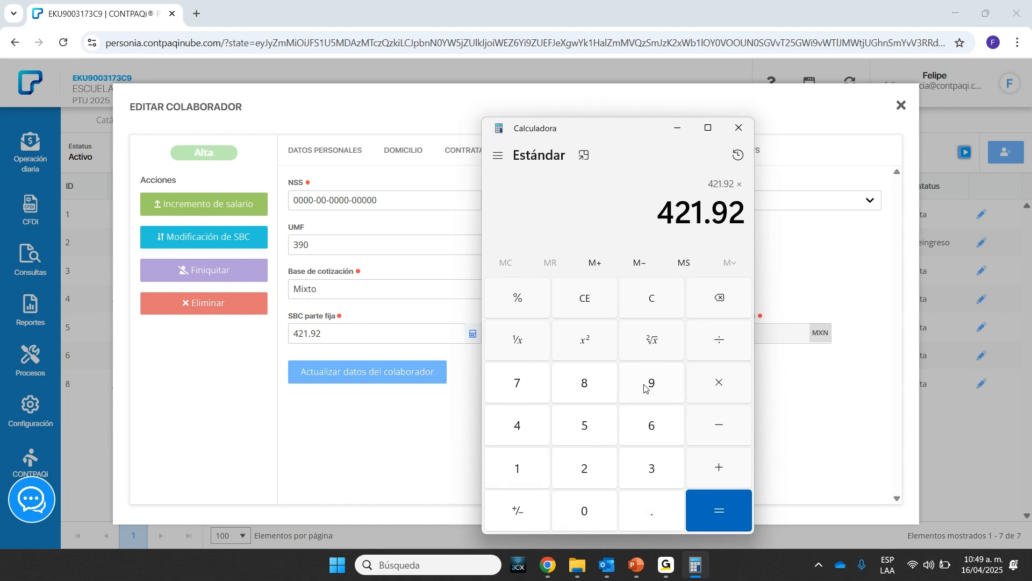
pyautogui.click(645, 388)
pyautogui.click(584, 511)
pyautogui.click(702, 500)
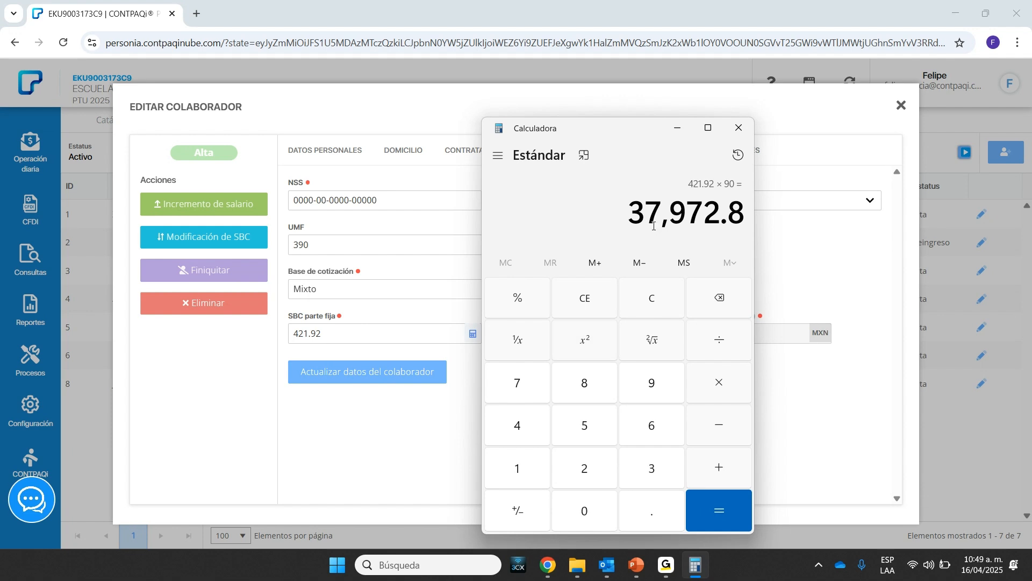
# - Move the calculator clear of the SBC (tope 25 UMA) field and multiply the SBC of 521.92 by 90 days
pyautogui.moveTo(616, 132); pyautogui.dragTo(403, 125)
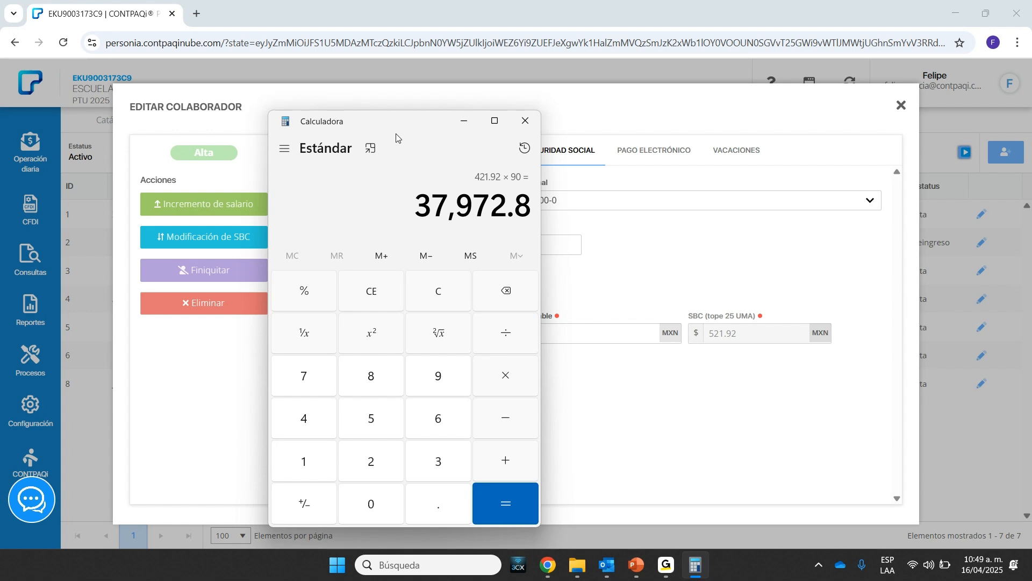
pyautogui.moveTo(394, 125); pyautogui.dragTo(455, 105)
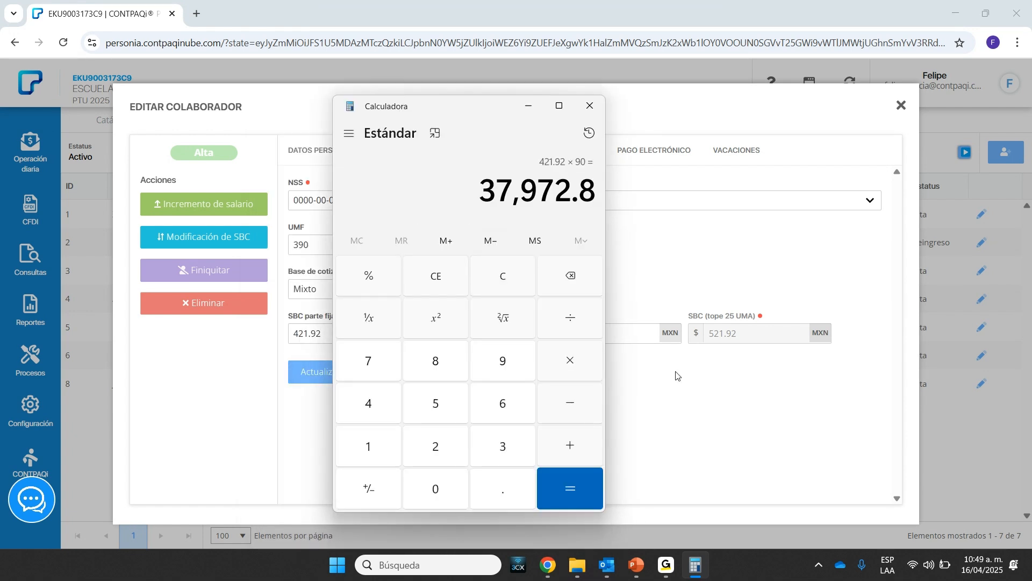
pyautogui.write('52')
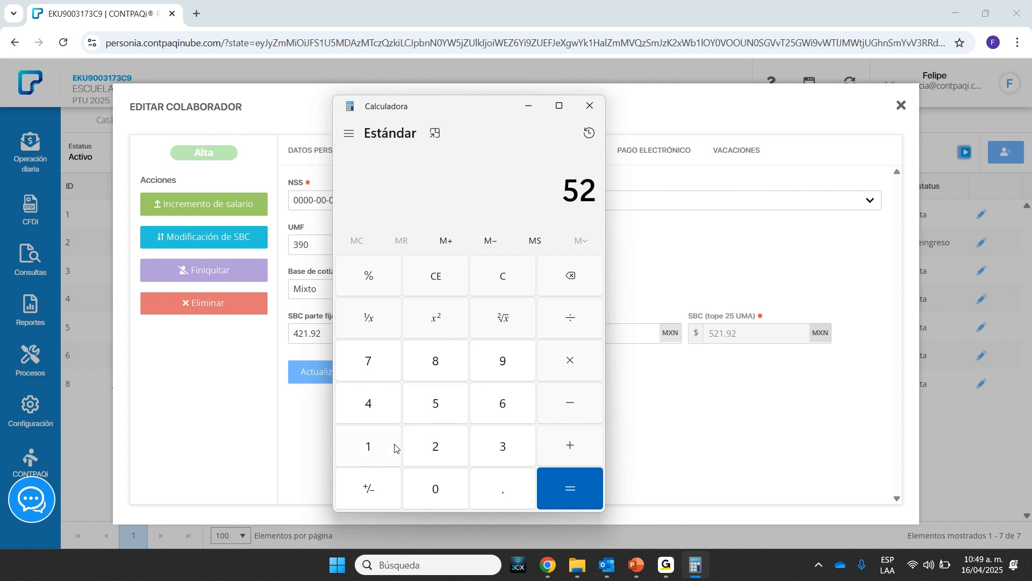
pyautogui.click(374, 445)
pyautogui.click(511, 490)
pyautogui.click(514, 375)
pyautogui.click(445, 449)
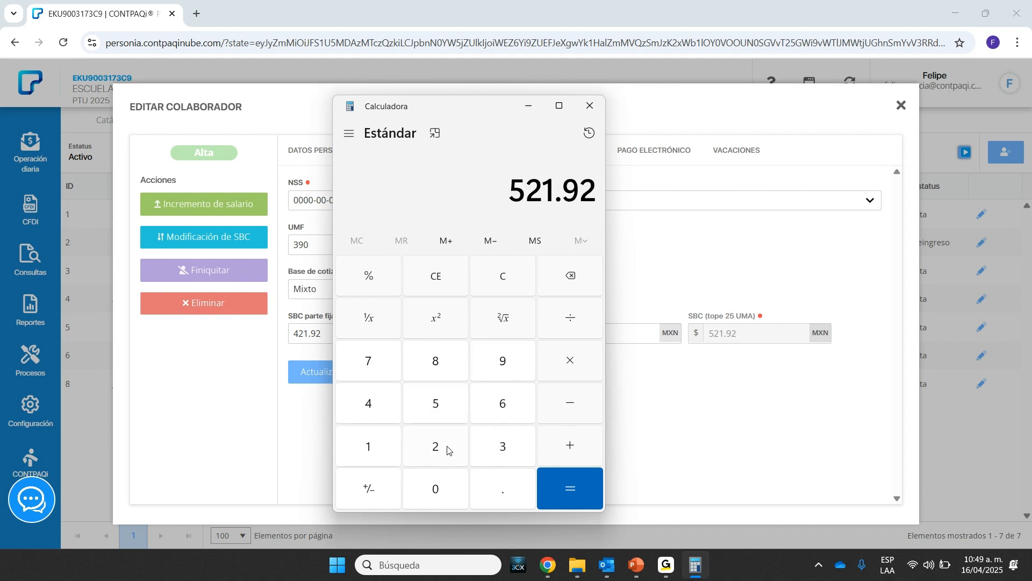
pyautogui.click(585, 365)
pyautogui.click(505, 373)
pyautogui.click(439, 486)
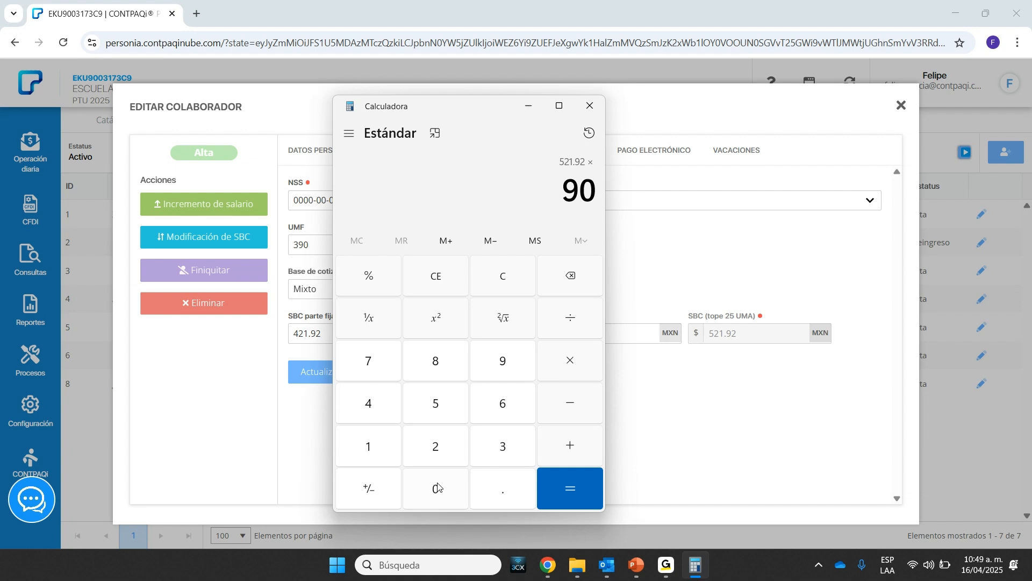
pyautogui.click(572, 500)
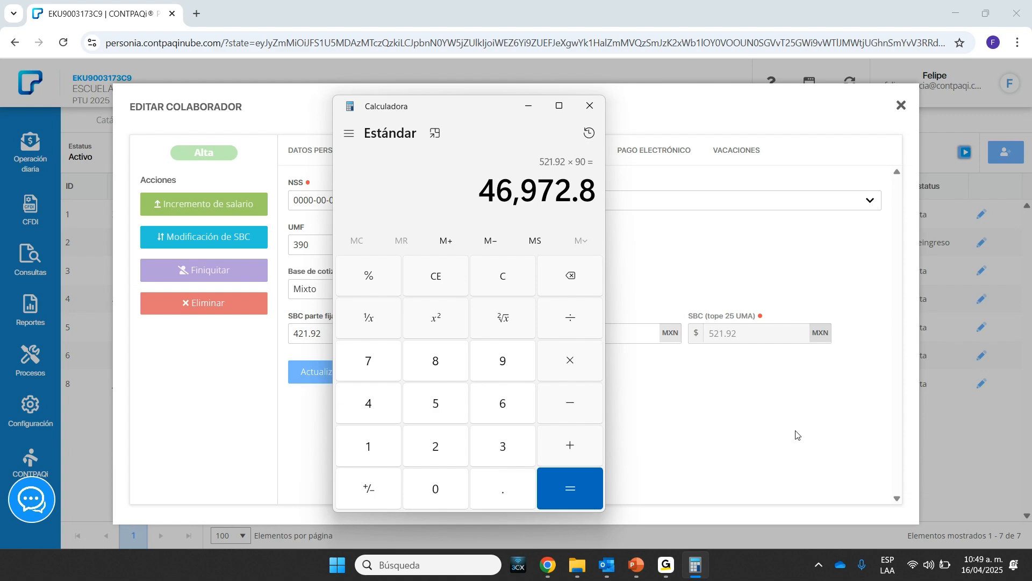
# - Review the three-month salary limit on the Art. 127 slide and return to the collaborator's record in the browser
pyautogui.moveTo(637, 565)
pyautogui.click(663, 507)
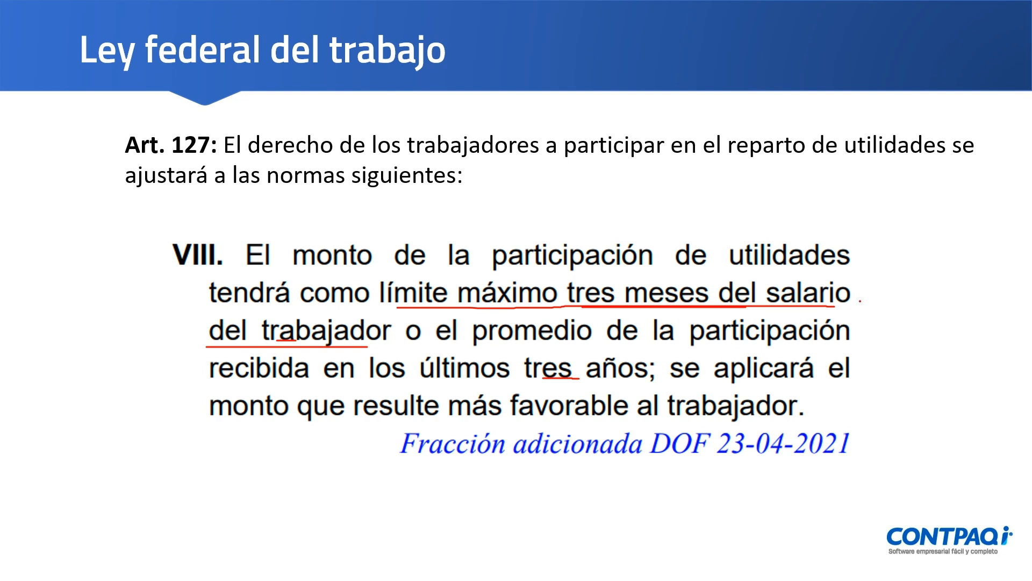
pyautogui.hotkey('alt', 'Tab')
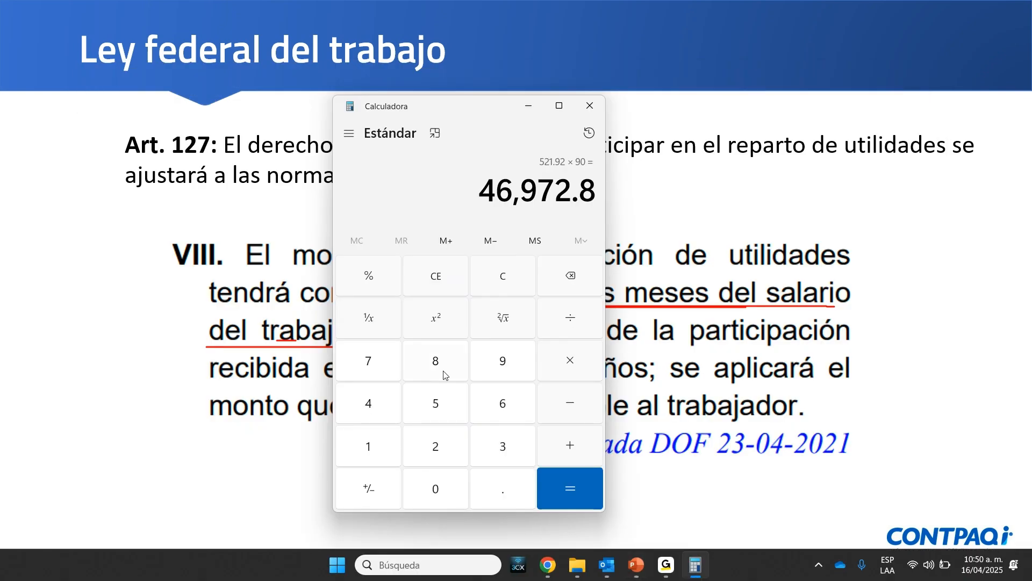
pyautogui.moveTo(548, 568)
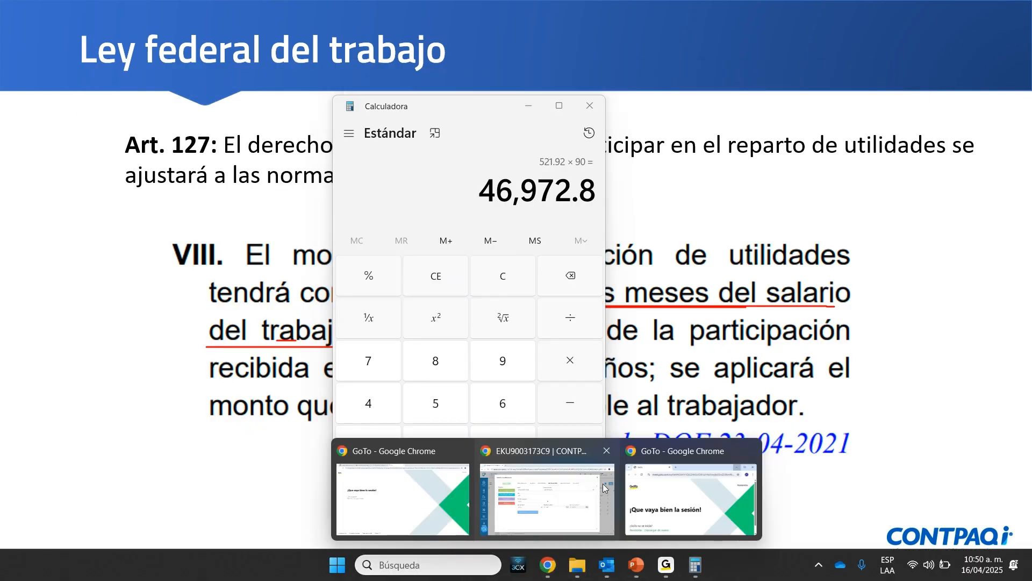
pyautogui.click(602, 482)
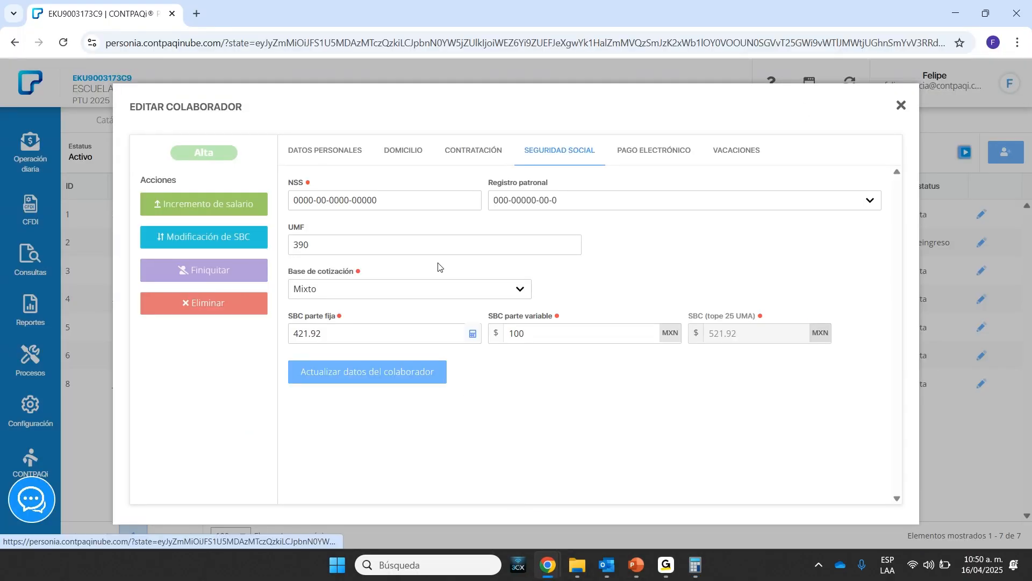
# - Close the collaborator's record, reopen the PTU calculation assistant, and advance to the cap parameters with 100,000 MXN as the amount to distribute
pyautogui.click(901, 106)
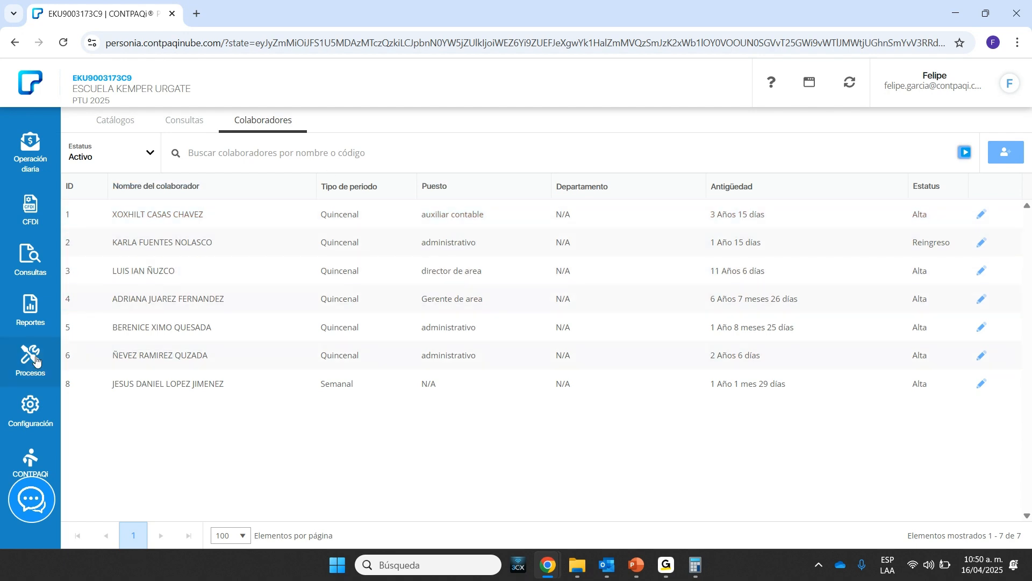
pyautogui.moveTo(32, 359)
pyautogui.click(93, 410)
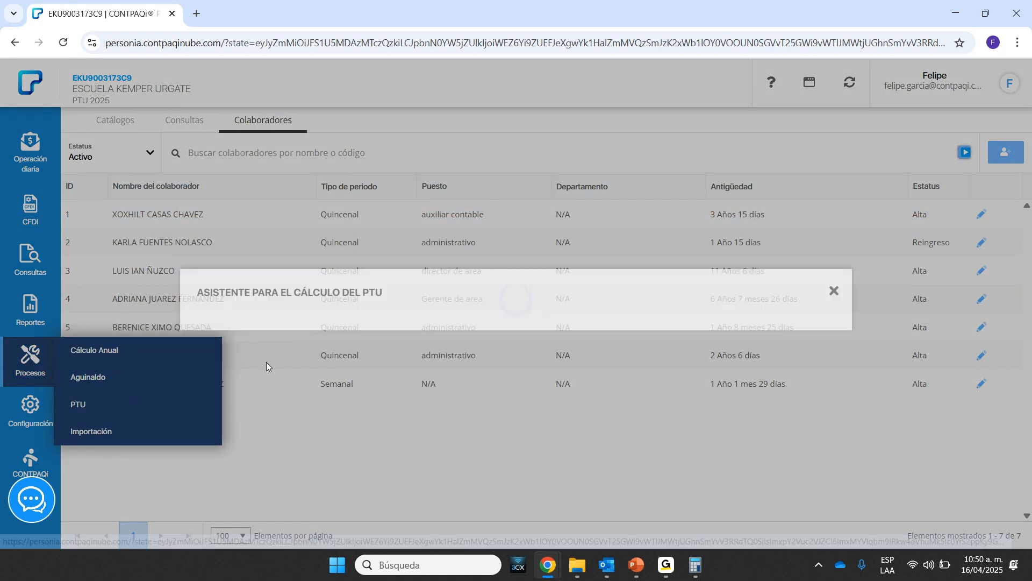
pyautogui.click(558, 198)
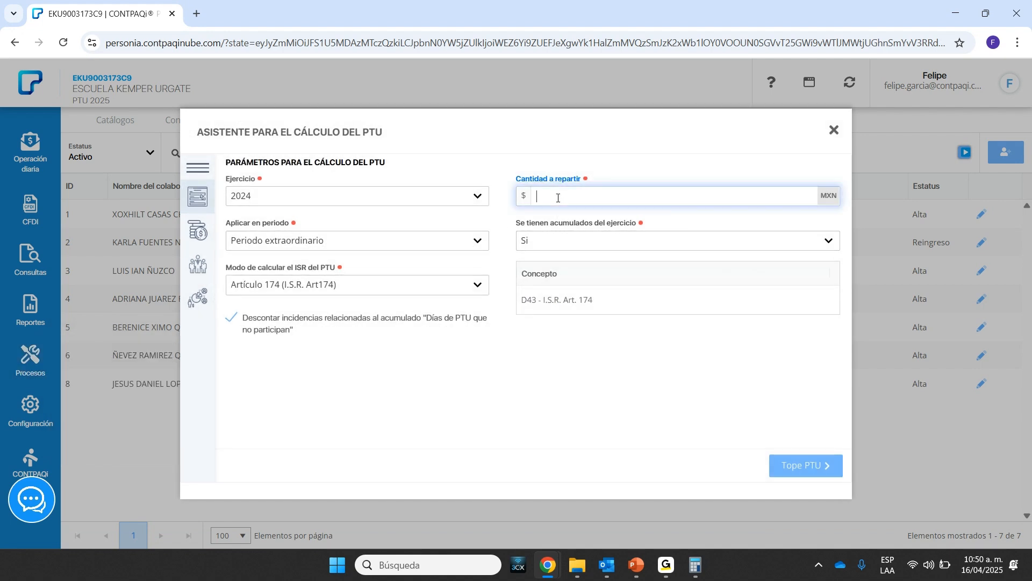
pyautogui.write('1000000')
pyautogui.press('Tab')
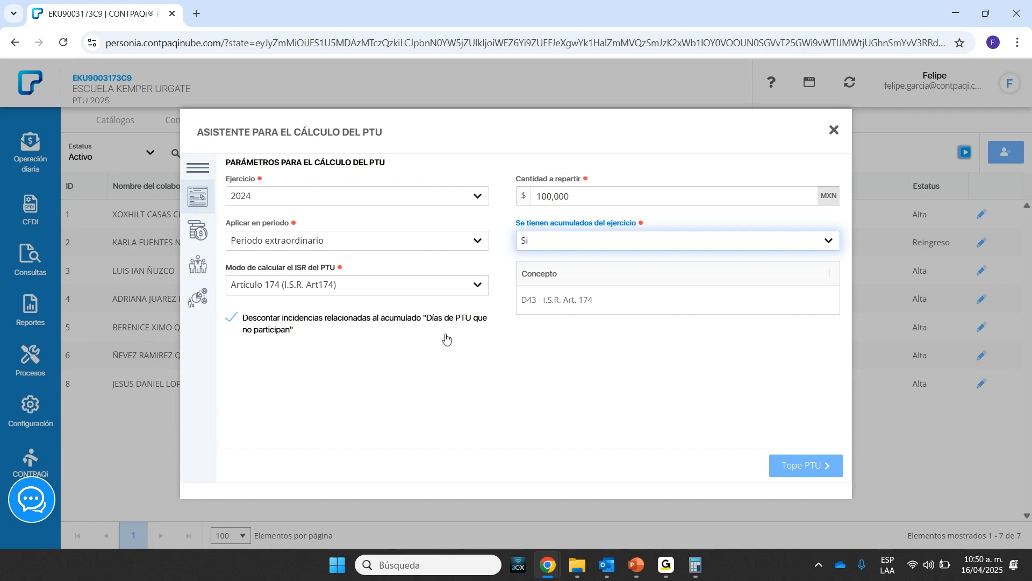
pyautogui.click(793, 465)
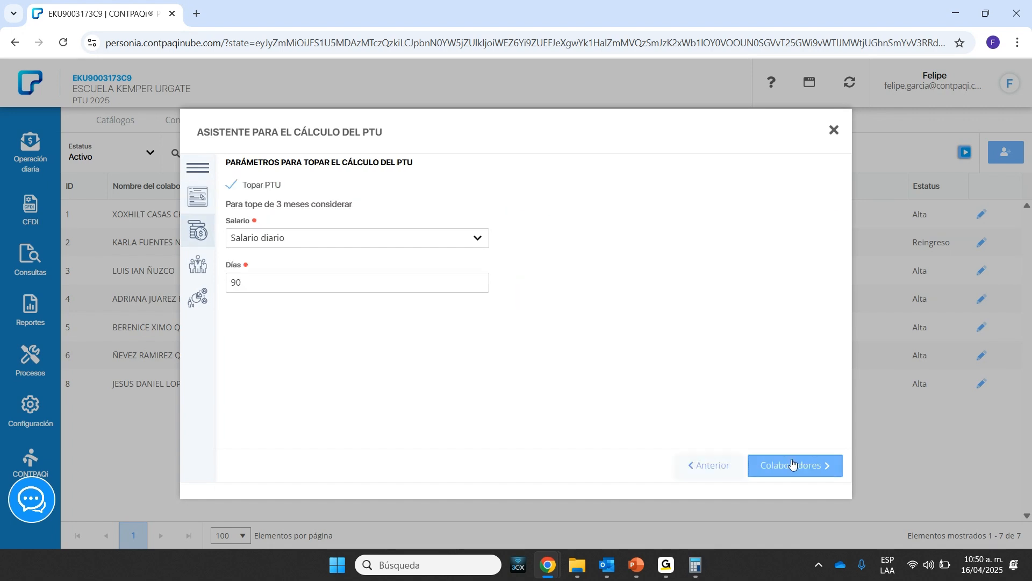
# - Examine the salary options for the three-month PTU cap against the 521.92 × 90 calculation in the calculator
pyautogui.click(306, 245)
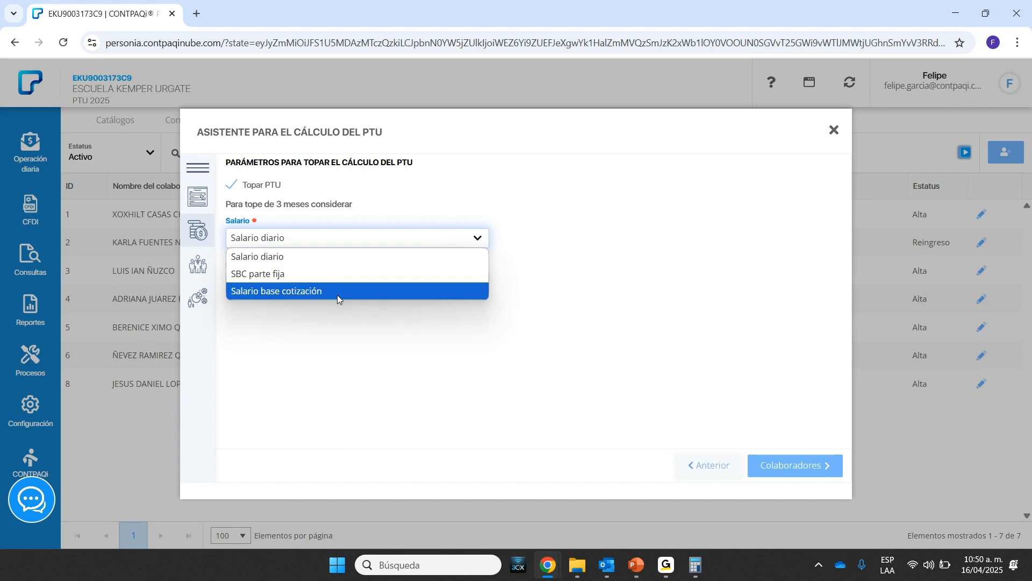
pyautogui.click(696, 565)
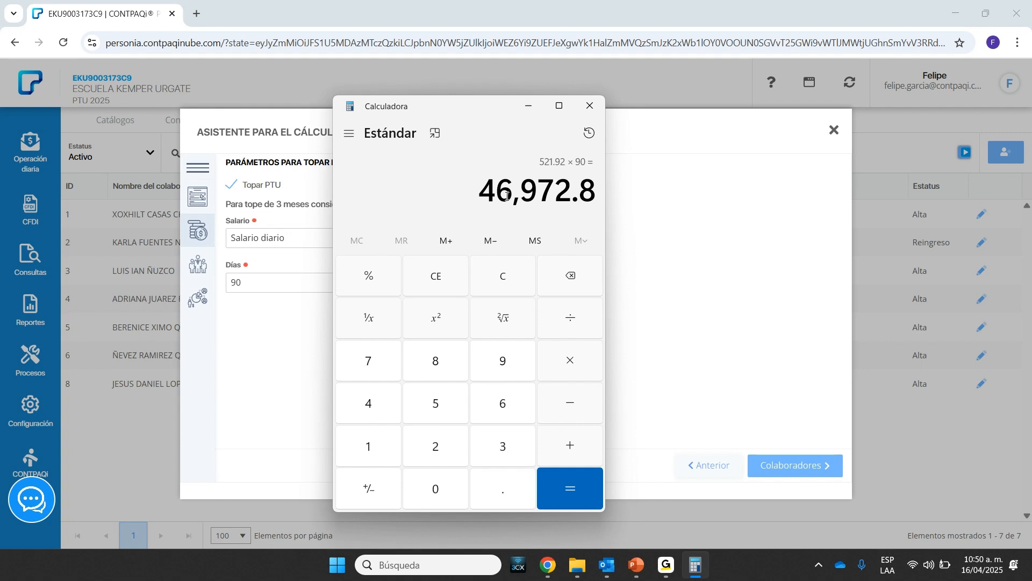
pyautogui.click(530, 107)
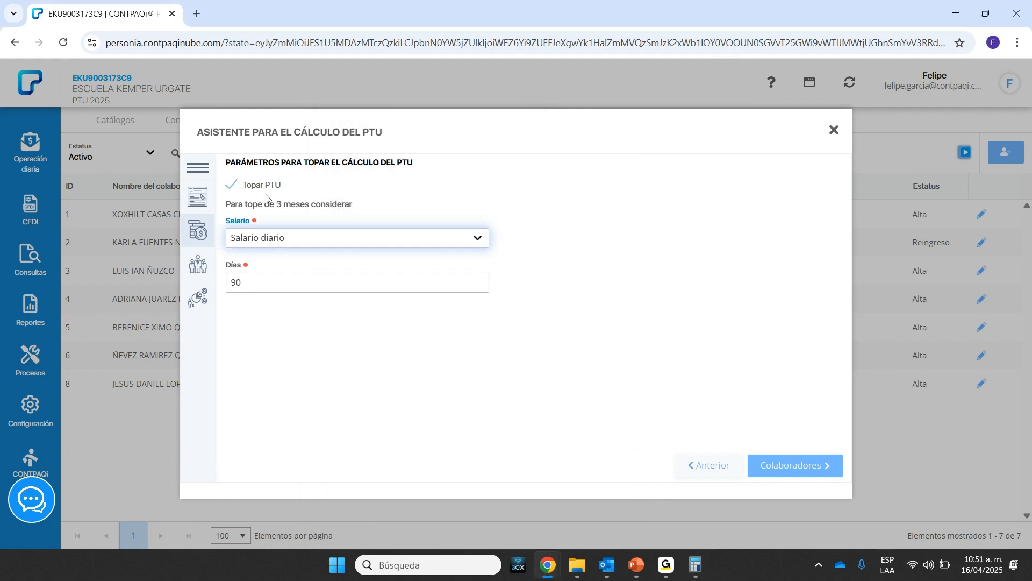
pyautogui.click(695, 566)
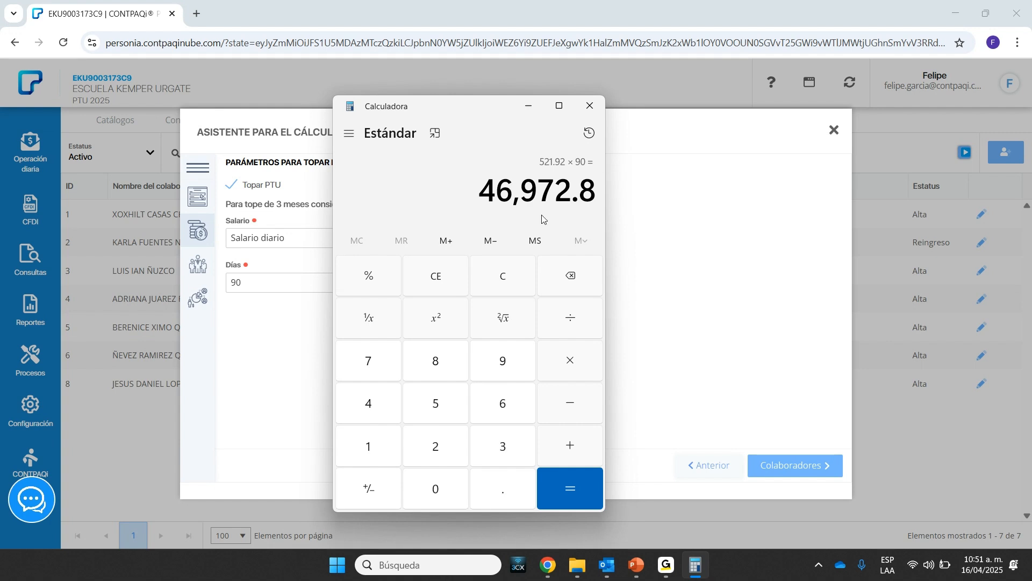
pyautogui.click(528, 107)
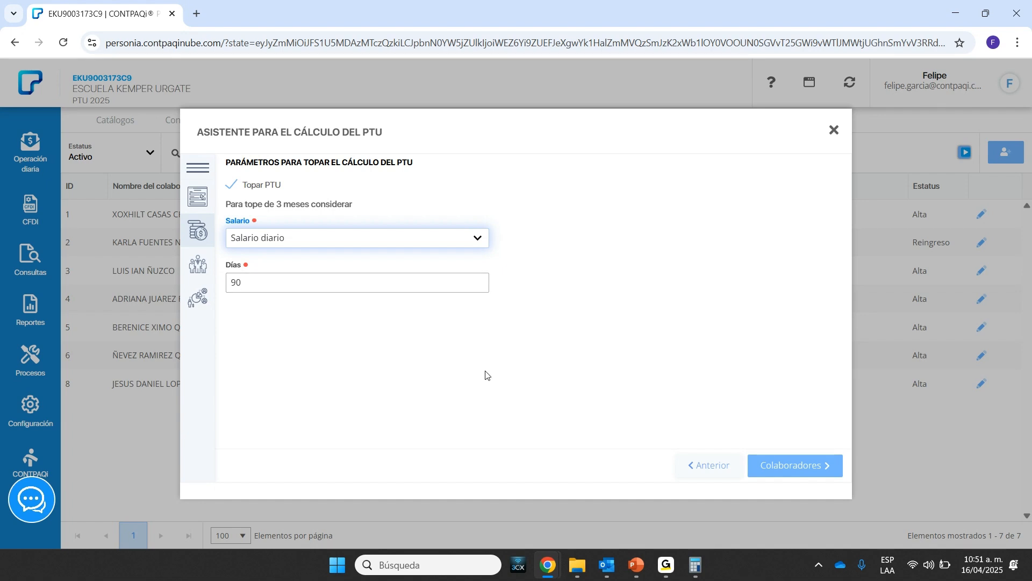
pyautogui.moveTo(636, 577)
pyautogui.click(686, 576)
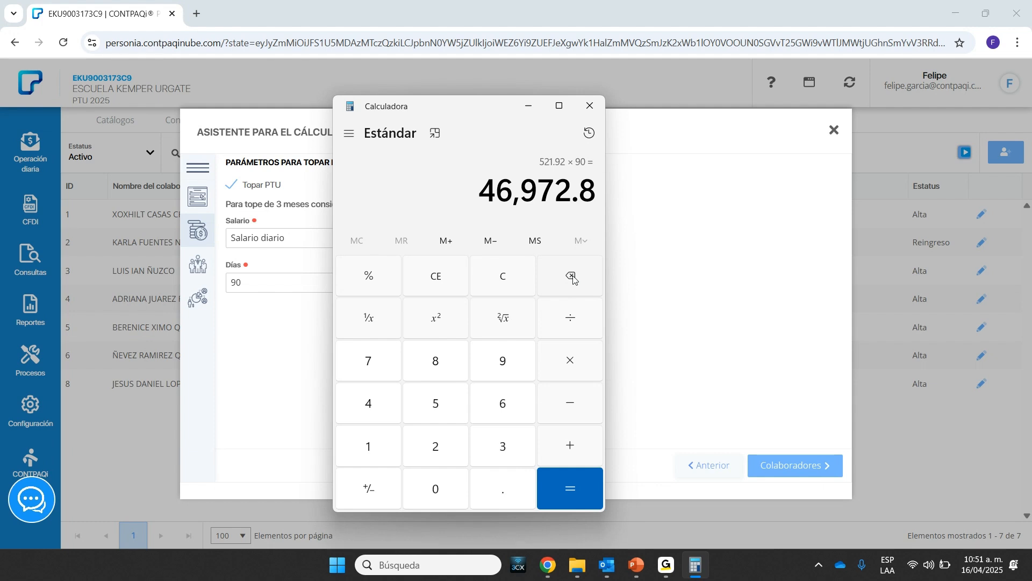
pyautogui.click(528, 105)
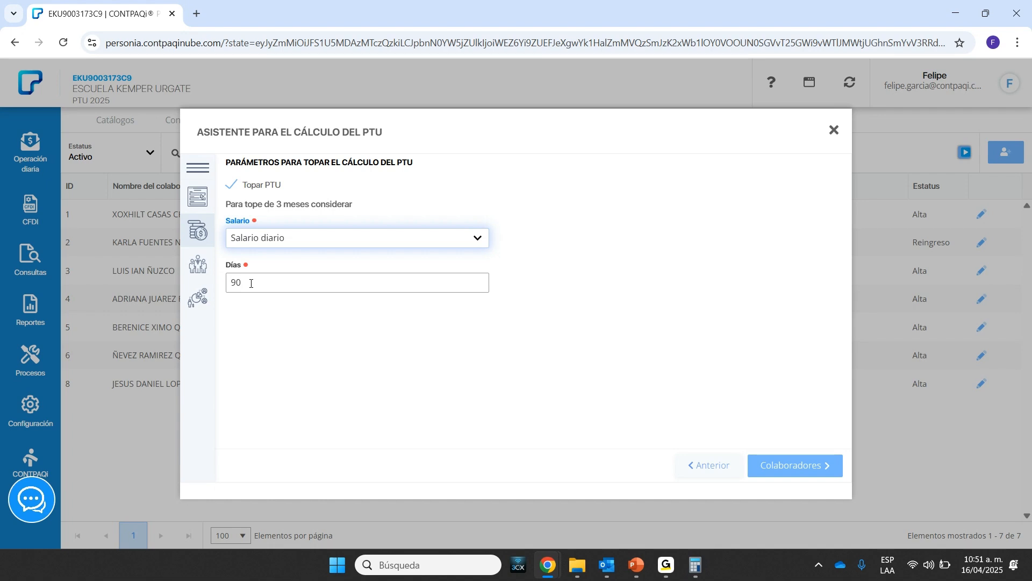
# - Multiply 30.4 by 3 in the calculator, and return to the assistant to select the value in Días
pyautogui.click(696, 567)
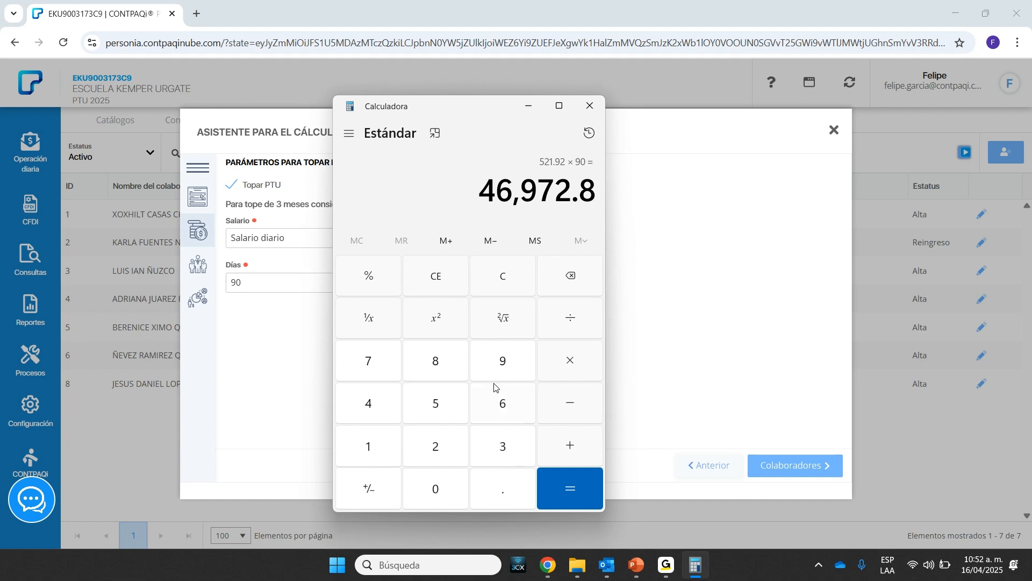
pyautogui.click(504, 446)
pyautogui.click(436, 488)
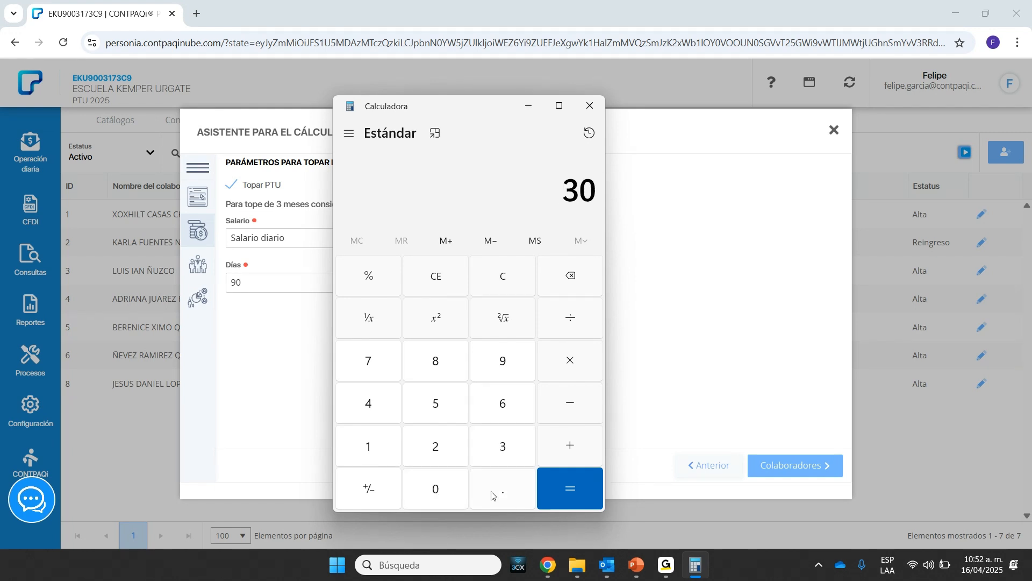
pyautogui.click(503, 489)
pyautogui.click(350, 403)
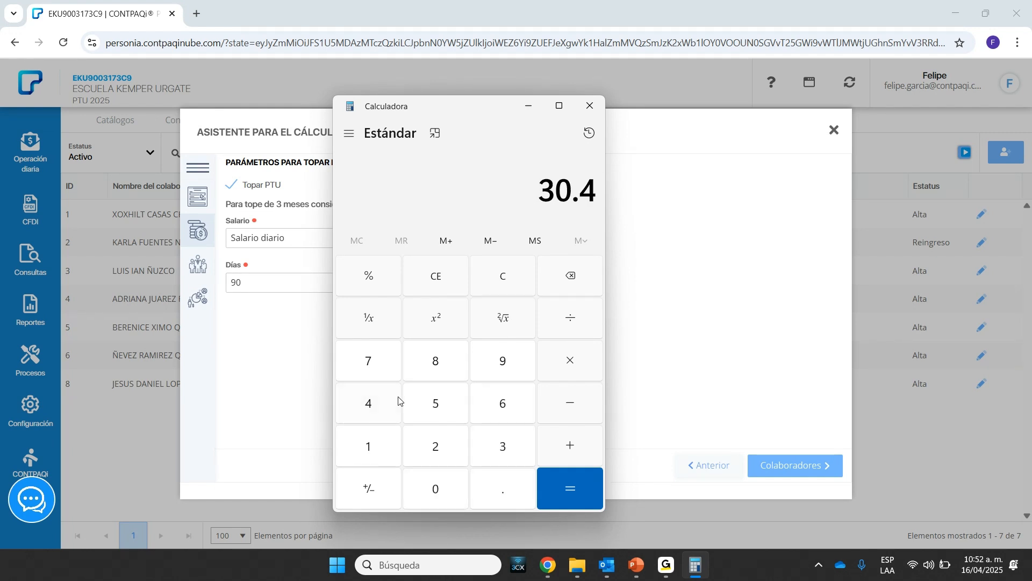
pyautogui.click(570, 360)
pyautogui.click(504, 446)
pyautogui.click(589, 503)
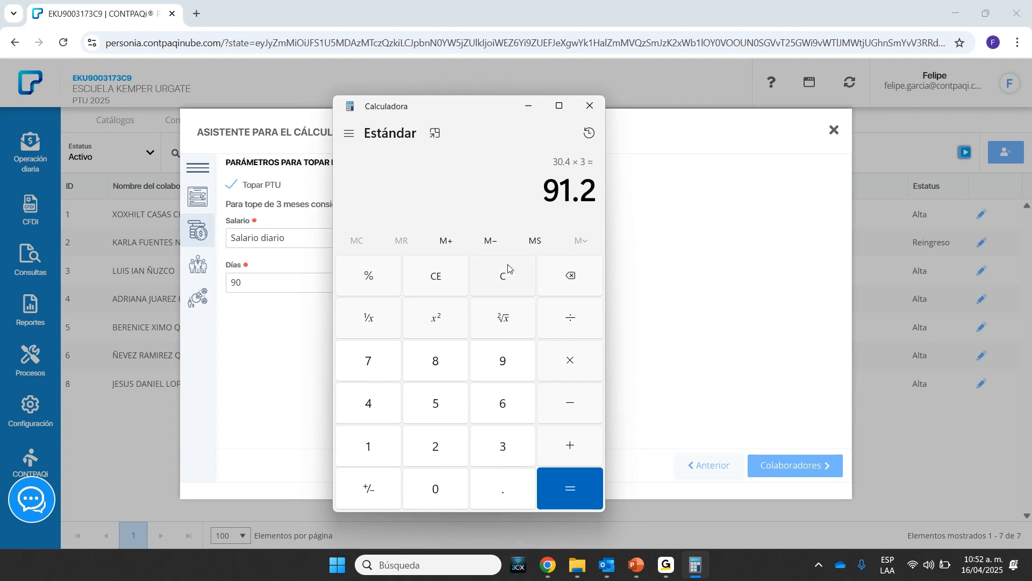
pyautogui.click(260, 285)
pyautogui.moveTo(270, 281); pyautogui.dragTo(219, 284)
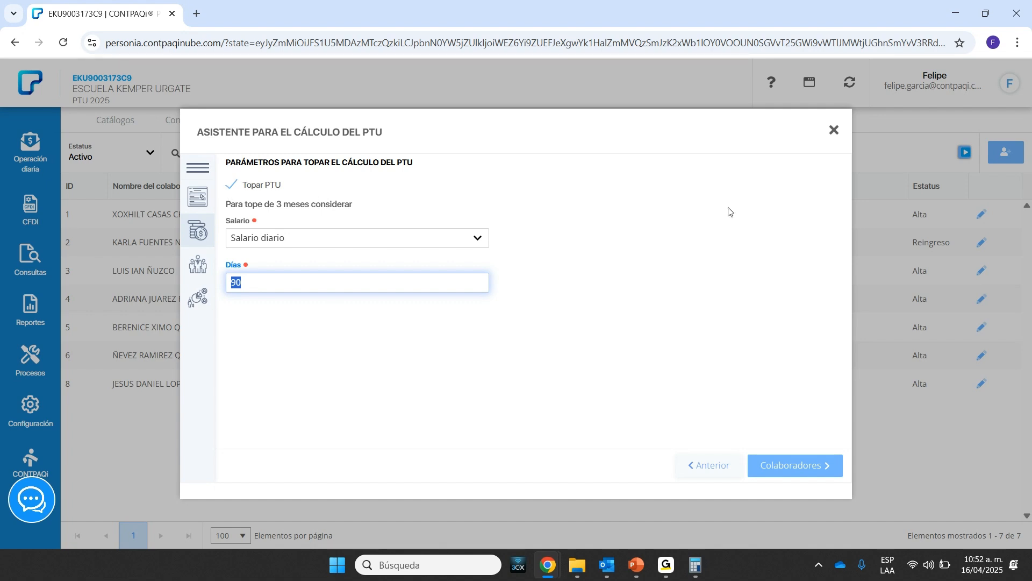
# - Turn off the Topar PTU option in the cap parameters and turn it back on
pyautogui.click(232, 186)
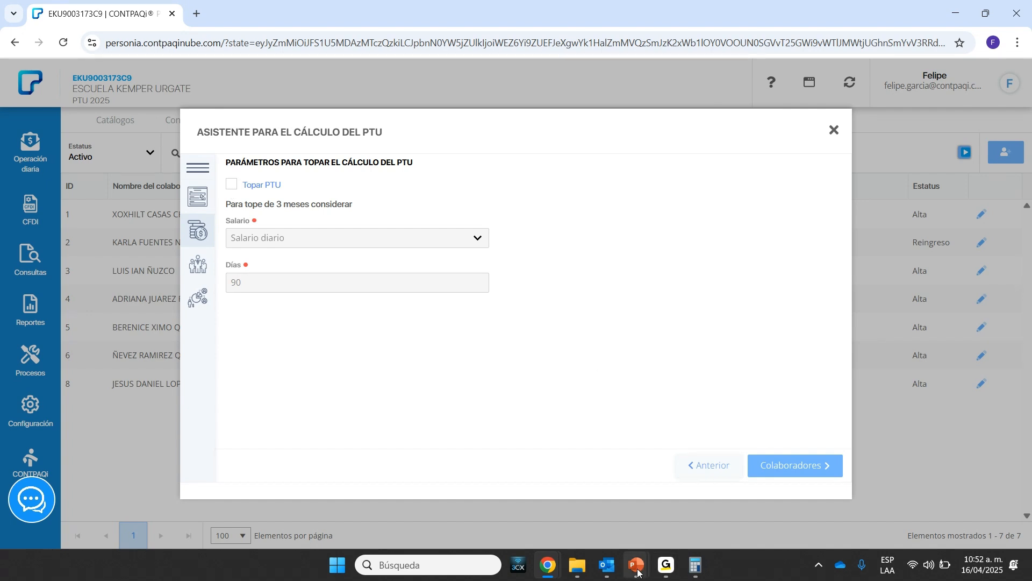
pyautogui.moveTo(636, 564)
pyautogui.click(233, 187)
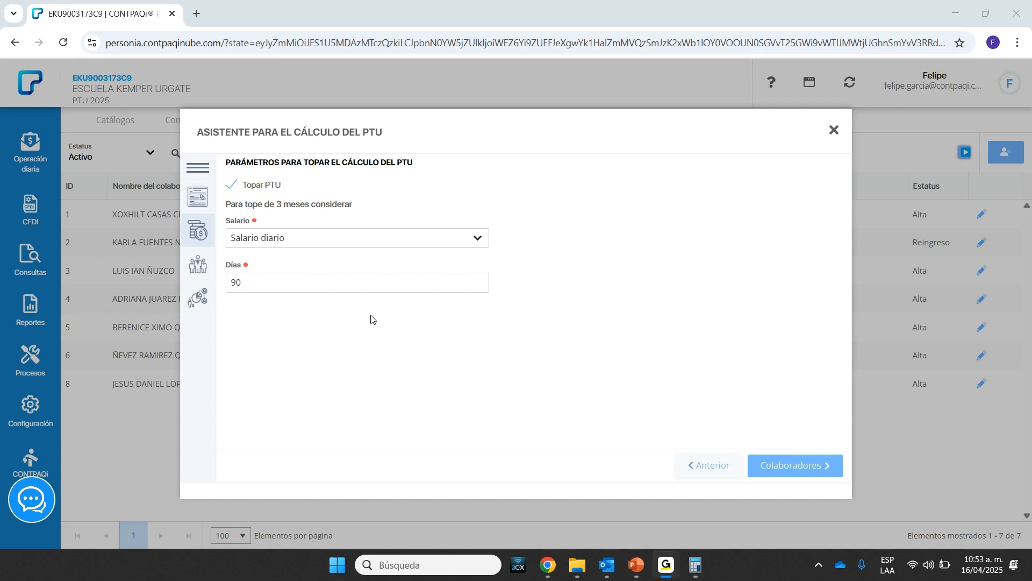
# - Advance the assistant to the collaborators entitled to PTU and look through their contract types, statuses and days worked
pyautogui.click(778, 466)
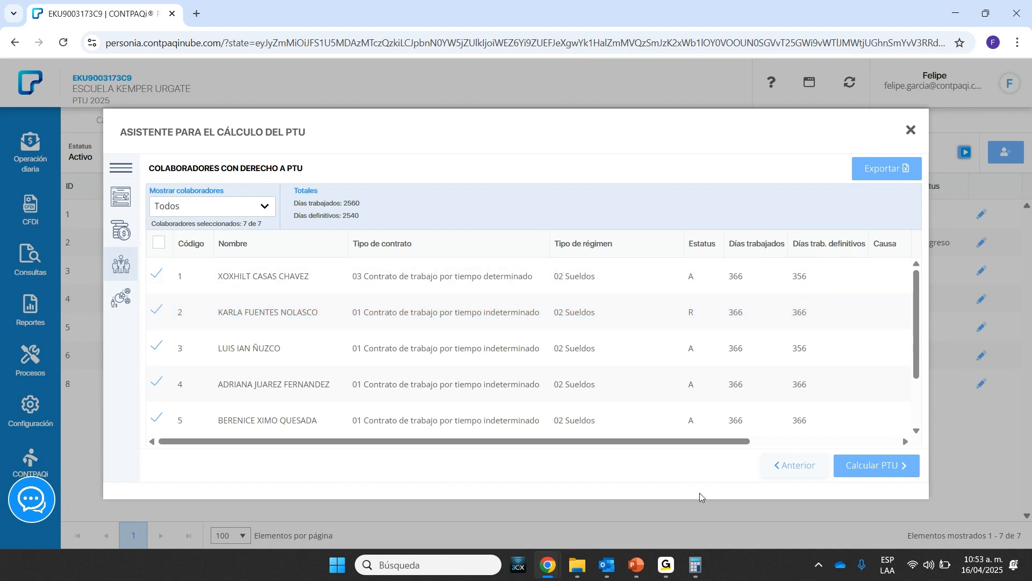
pyautogui.scroll(-2, 551, 330)
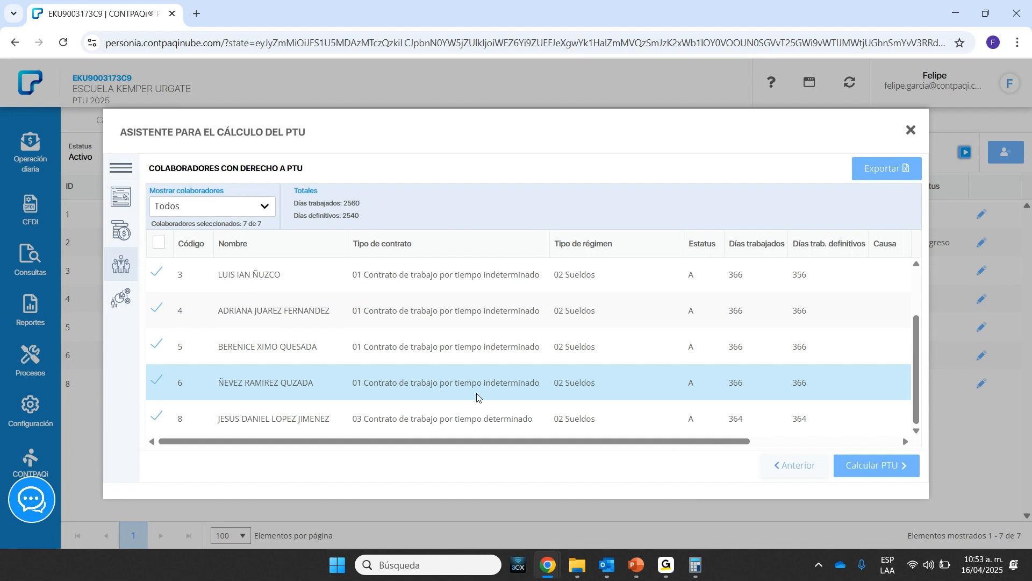
pyautogui.scroll(2, 444, 383)
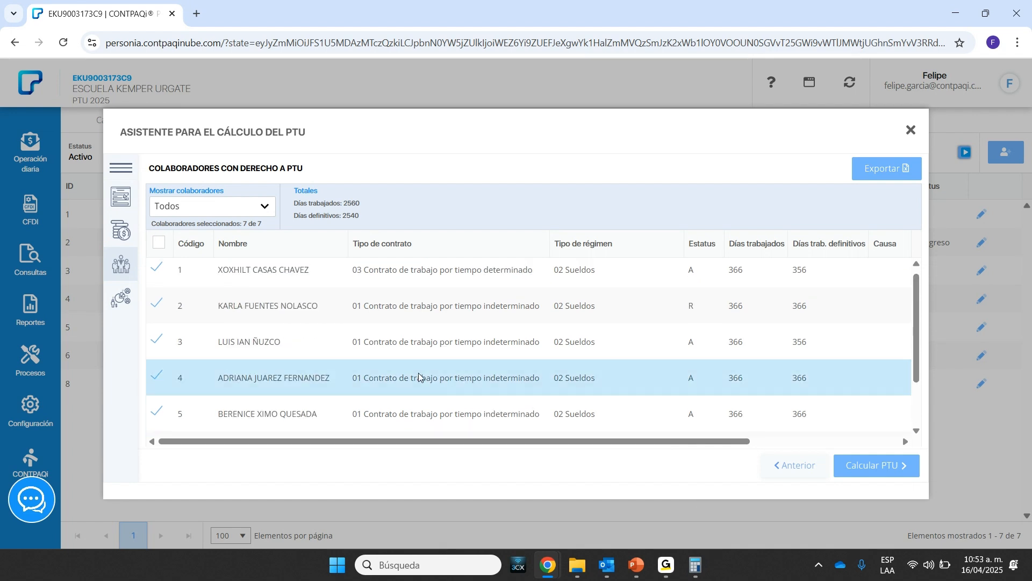
pyautogui.moveTo(719, 448); pyautogui.dragTo(672, 445)
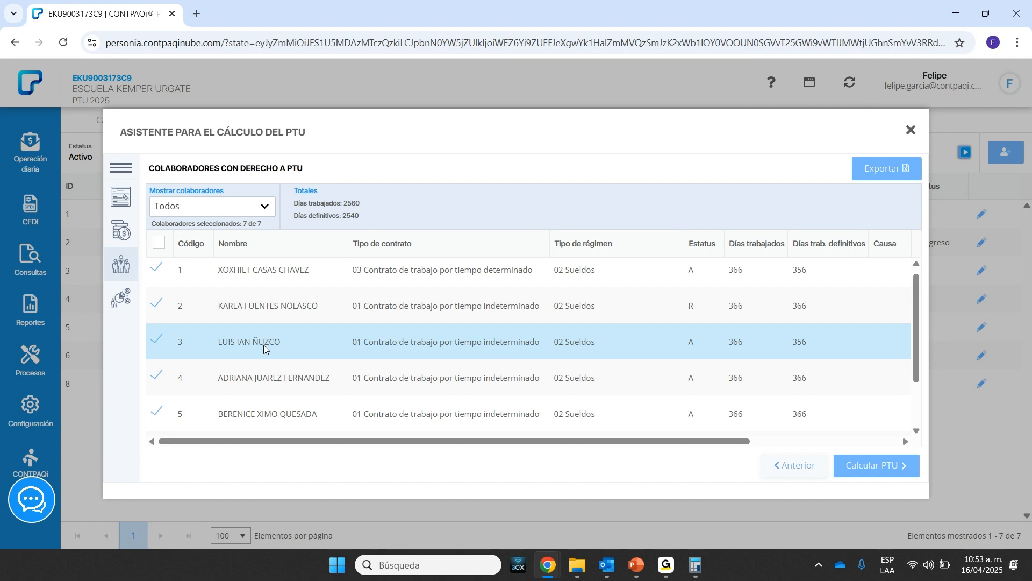
# - Exclude the collaborator with code 3 from PTU and filter the list by Sin derecho PTU, Con derecho PTU and back to Todos
pyautogui.click(159, 341)
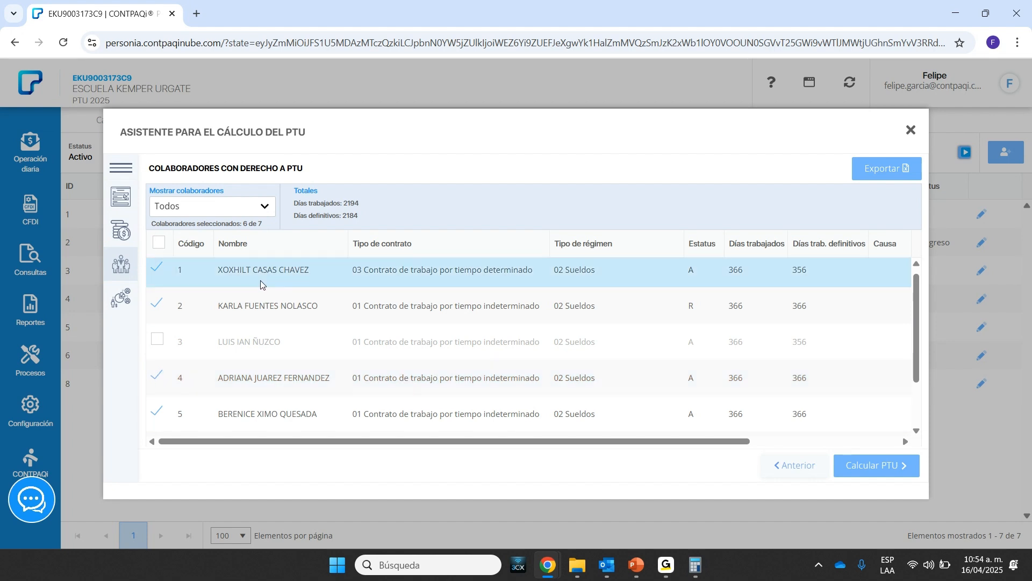
pyautogui.click(270, 210)
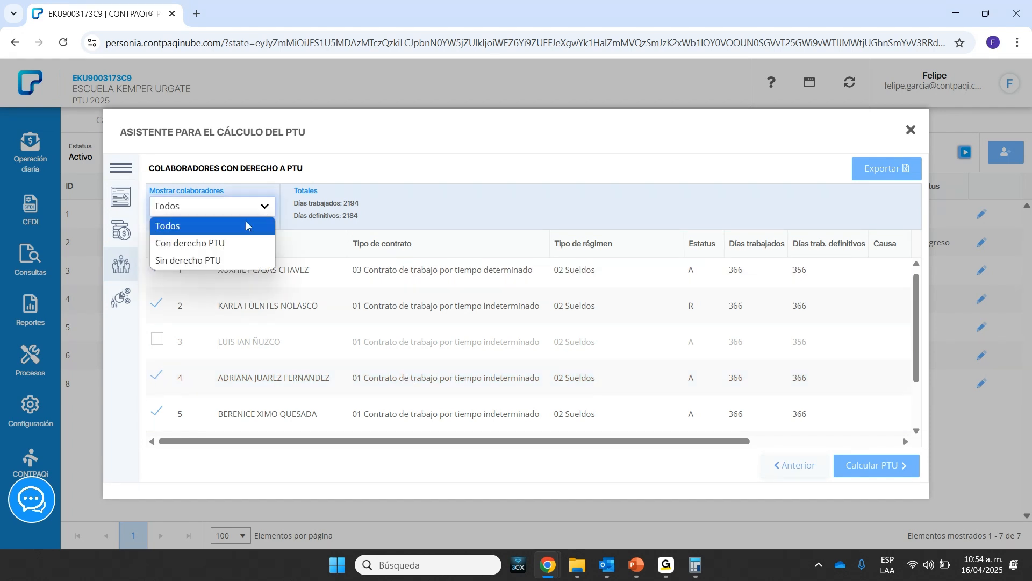
pyautogui.click(201, 261)
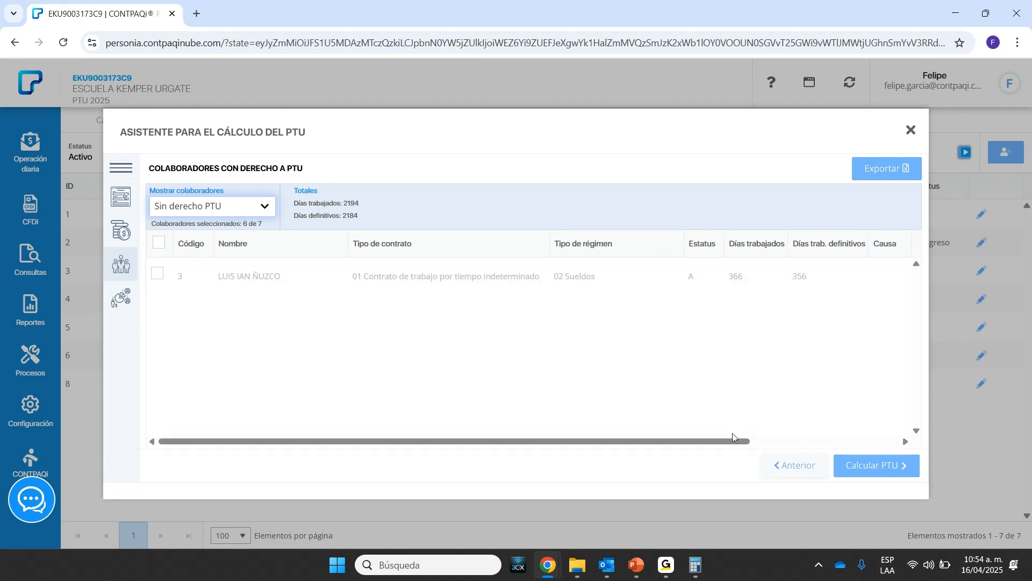
pyautogui.click(226, 210)
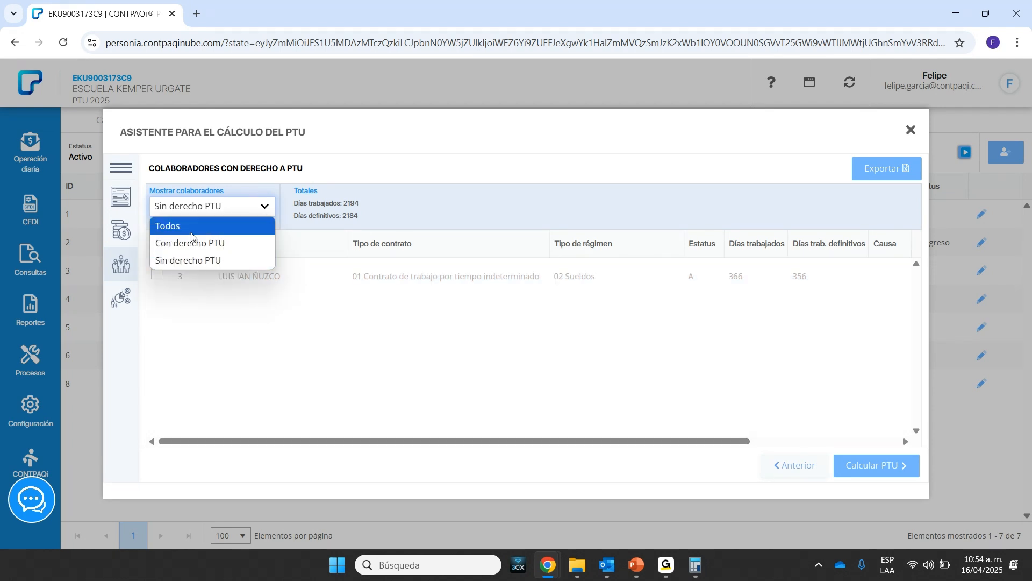
pyautogui.click(202, 245)
pyautogui.scroll(-1, 277, 307)
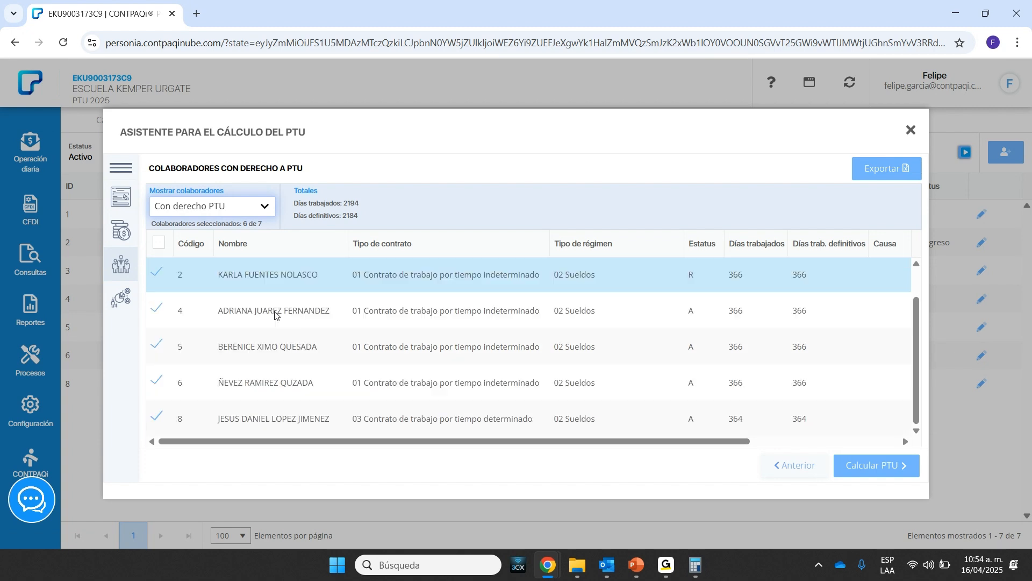
pyautogui.scroll(1, 250, 352)
pyautogui.click(263, 207)
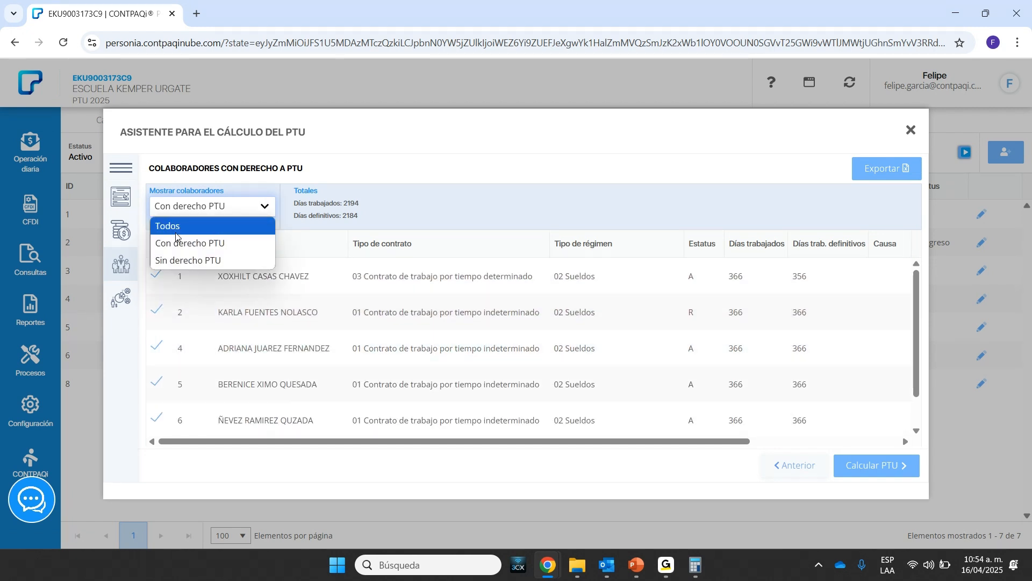
pyautogui.click(160, 230)
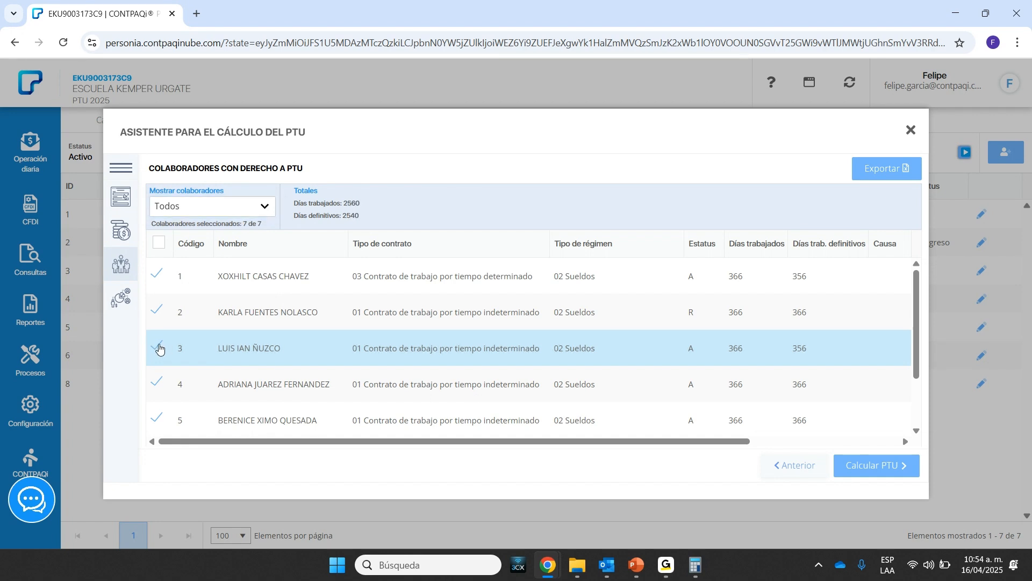
# - Revisit the cap parameters, return to the collaborators list, and exclude the collaborator with code 3 from PTU
pyautogui.click(158, 347)
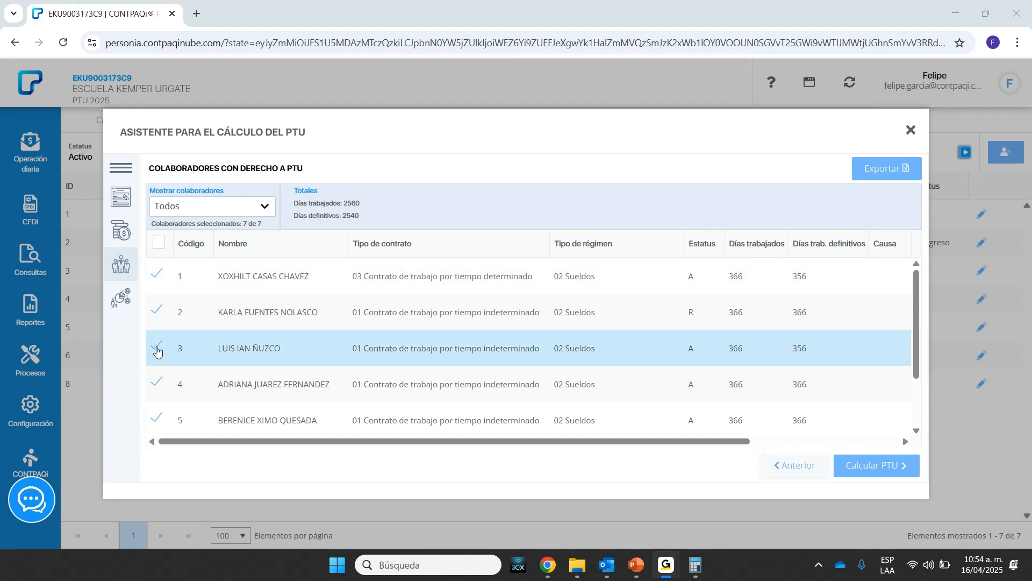
pyautogui.click(157, 348)
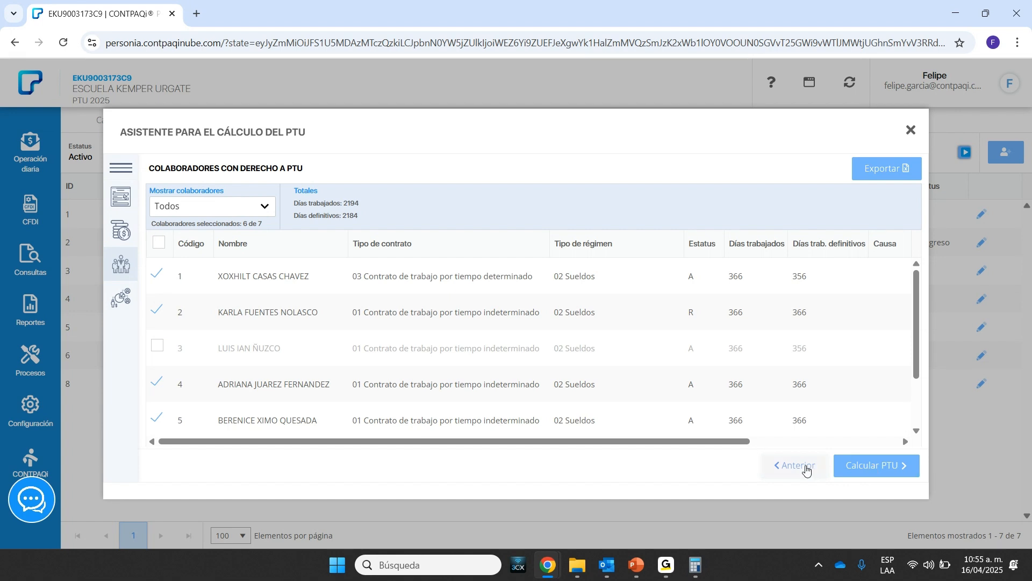
pyautogui.click(801, 469)
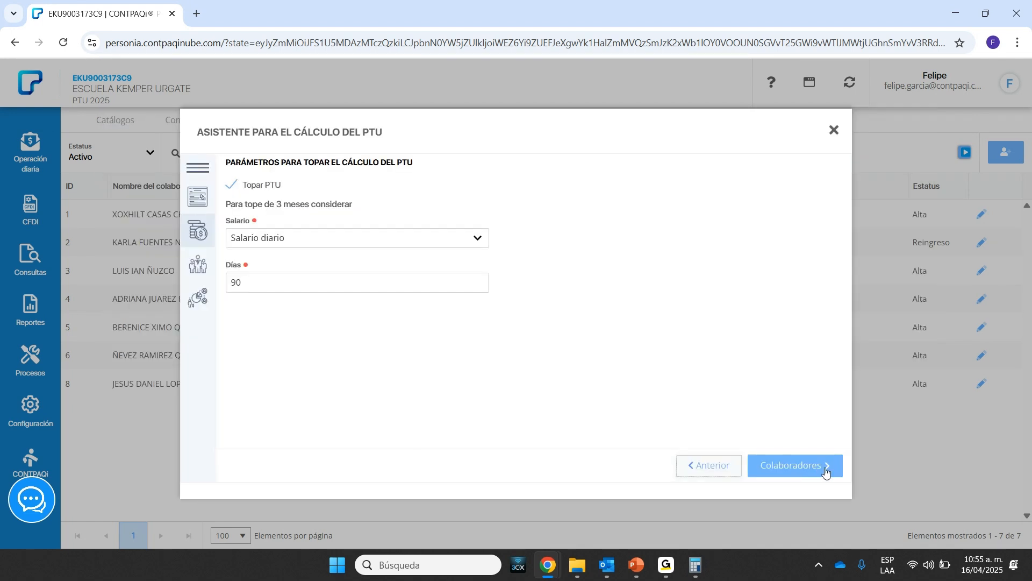
pyautogui.click(805, 467)
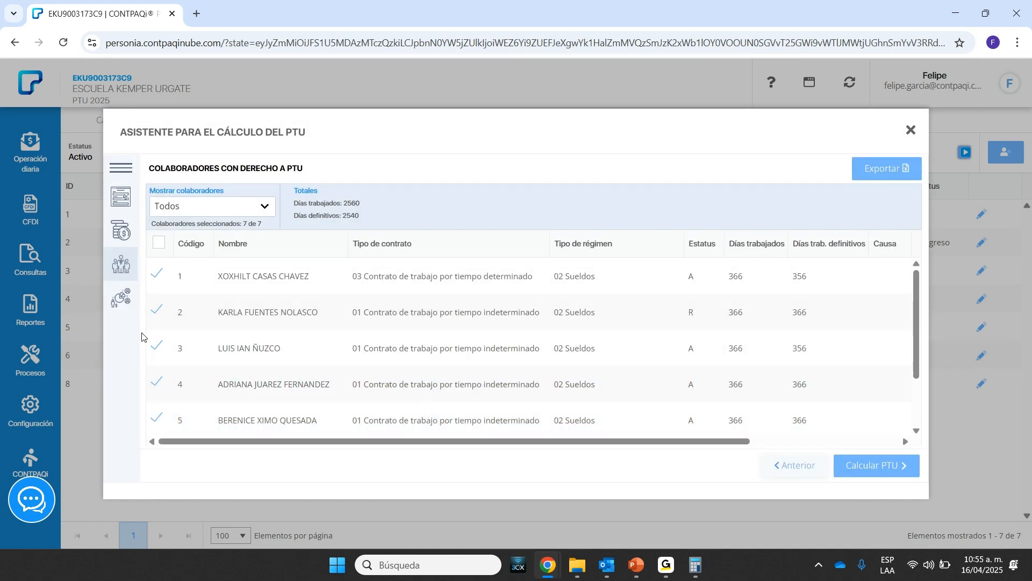
pyautogui.click(157, 346)
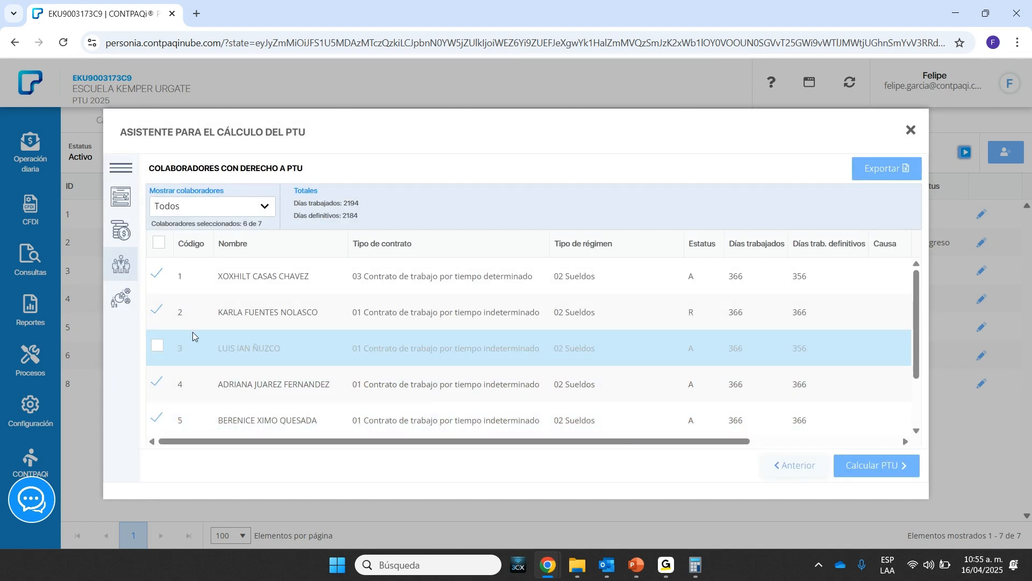
# - Export the complete collaborators list and open the downloaded workbook in Excel with editing enabled
pyautogui.click(886, 172)
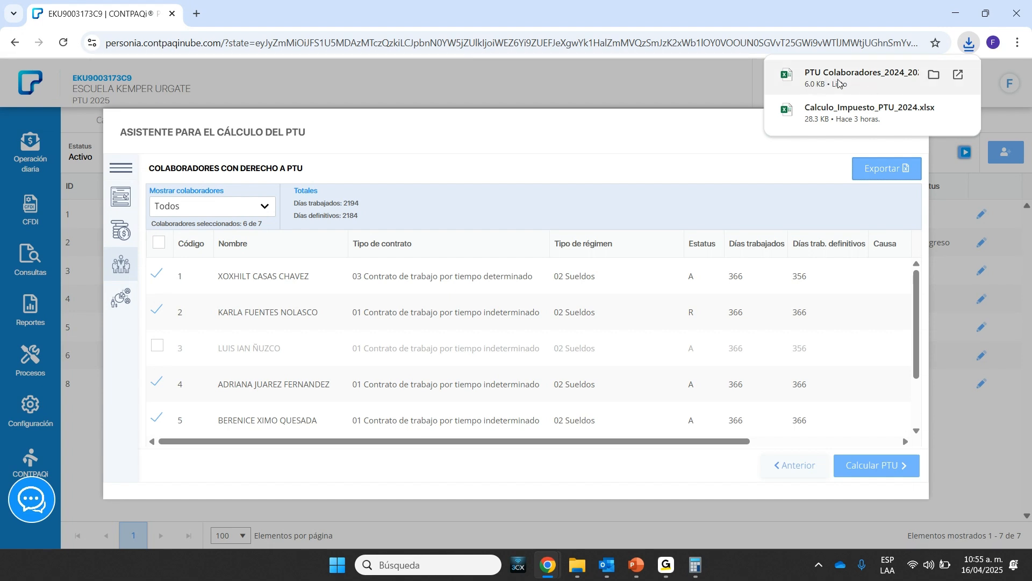
pyautogui.click(811, 83)
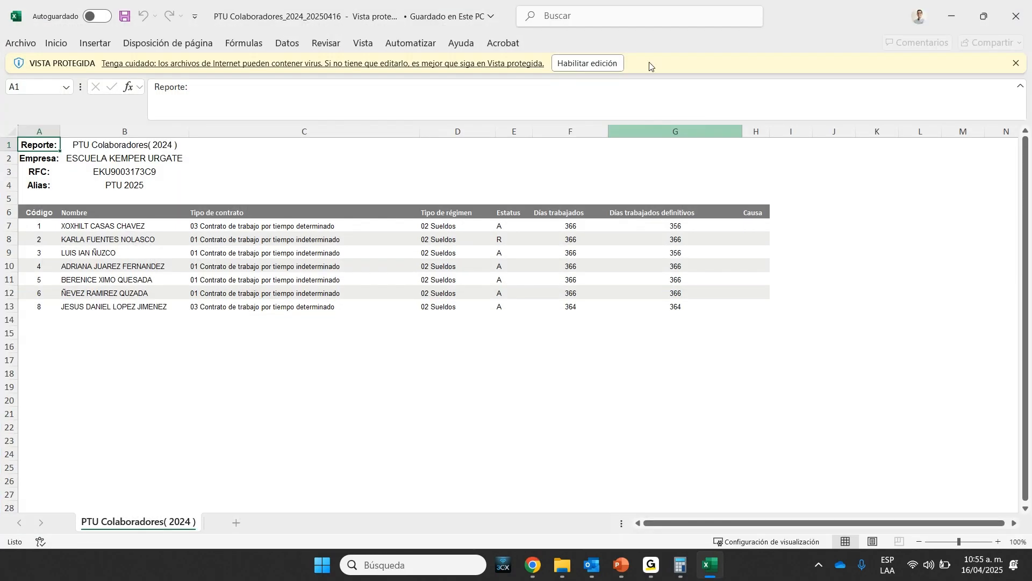
pyautogui.click(605, 64)
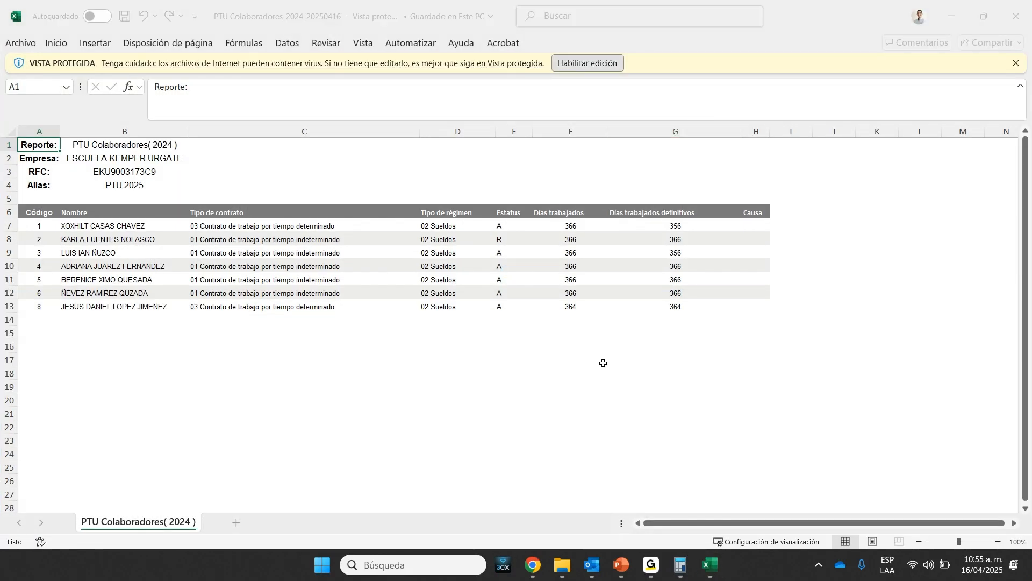
pyautogui.click(80, 274)
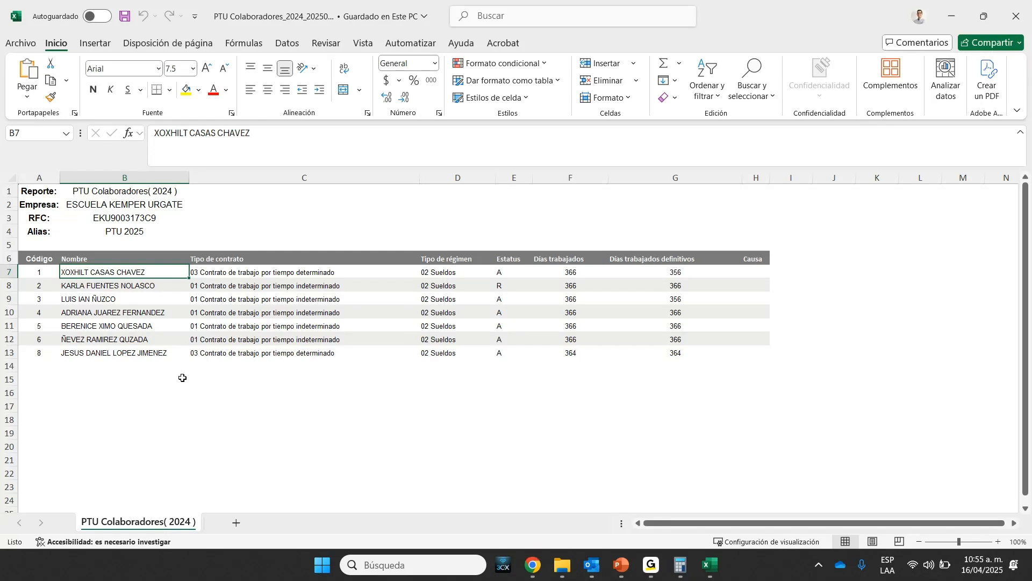
# - Compare Días trabajados with Días trabajados definitivos for the listed collaborators, especially codes 1 and 3, and close the workbook
pyautogui.moveTo(569, 272); pyautogui.dragTo(569, 353)
pyautogui.moveTo(672, 272); pyautogui.dragTo(671, 352)
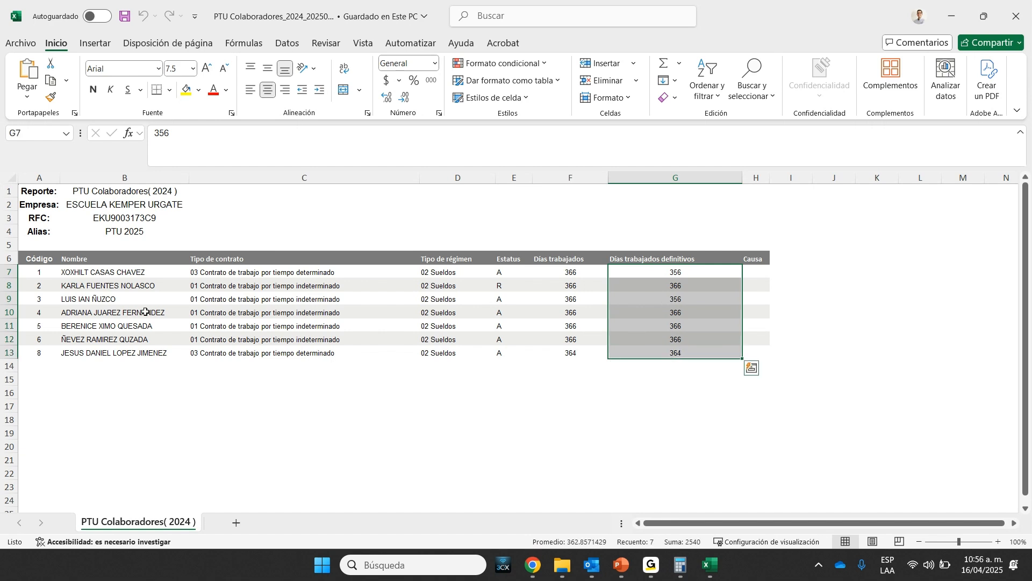
pyautogui.click(671, 299)
pyautogui.click(676, 272)
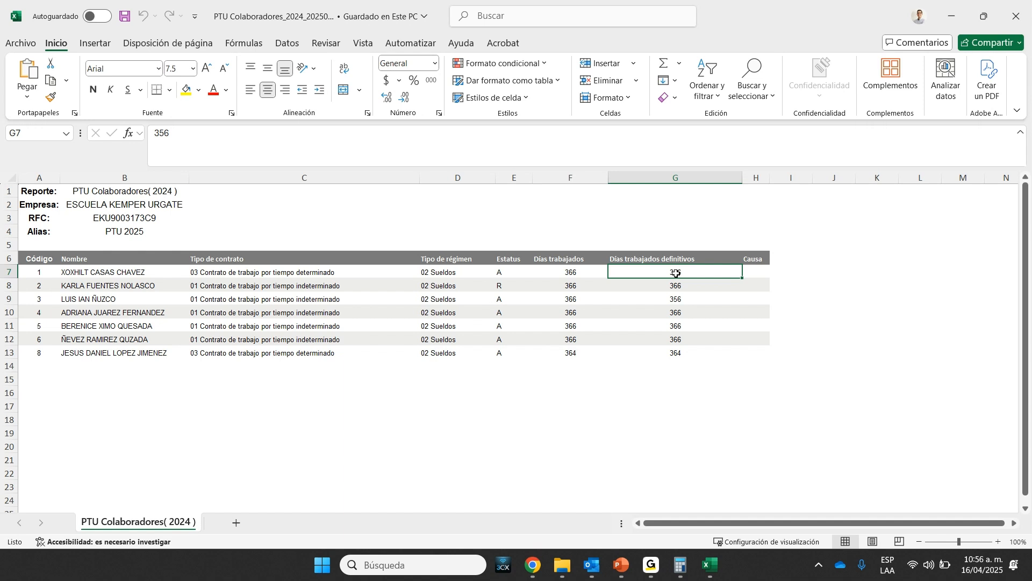
pyautogui.click(573, 271)
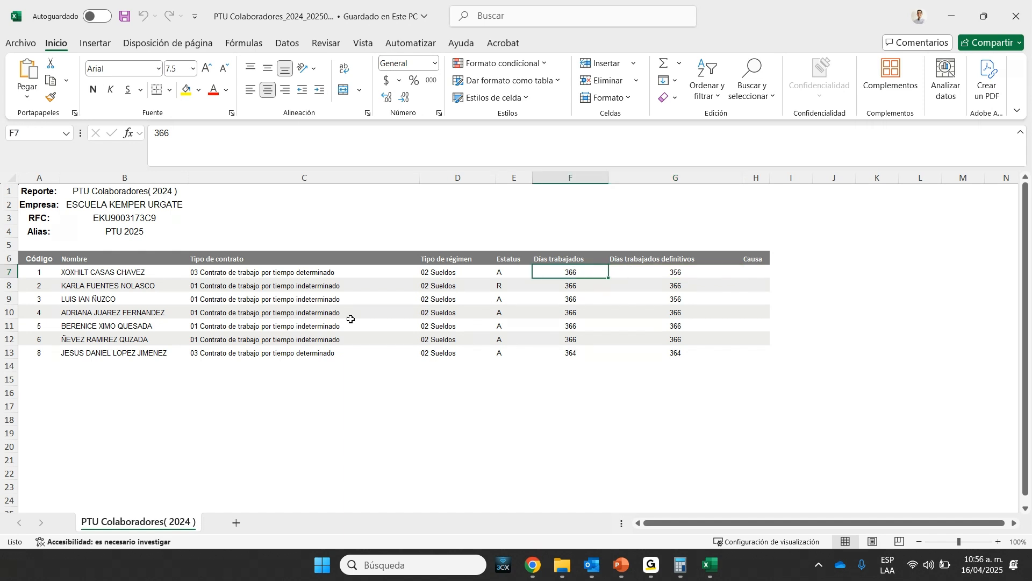
pyautogui.click(679, 304)
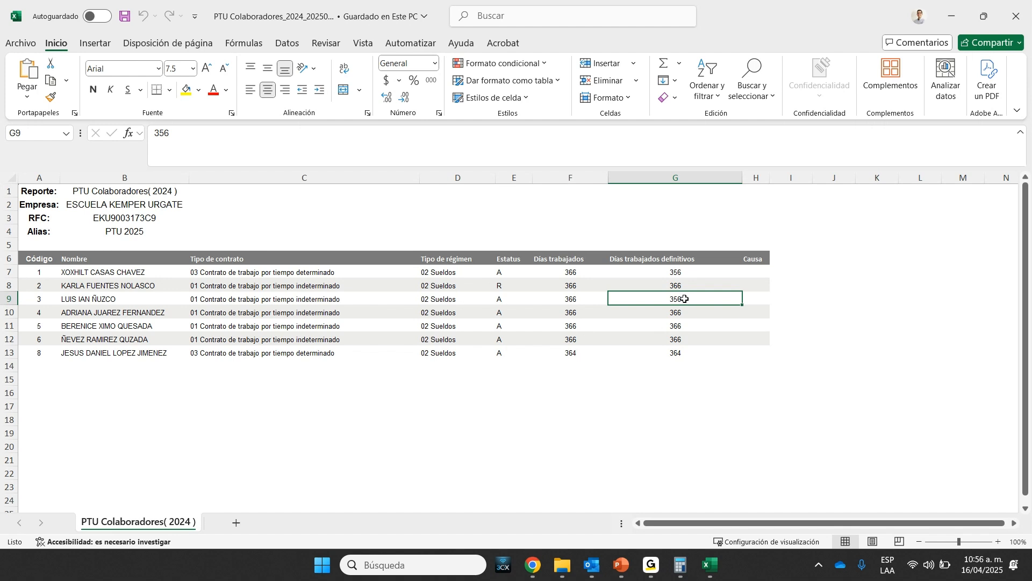
pyautogui.moveTo(569, 301); pyautogui.dragTo(679, 301)
pyautogui.click(673, 300)
pyautogui.moveTo(100, 271); pyautogui.dragTo(571, 368)
pyautogui.click(1012, 21)
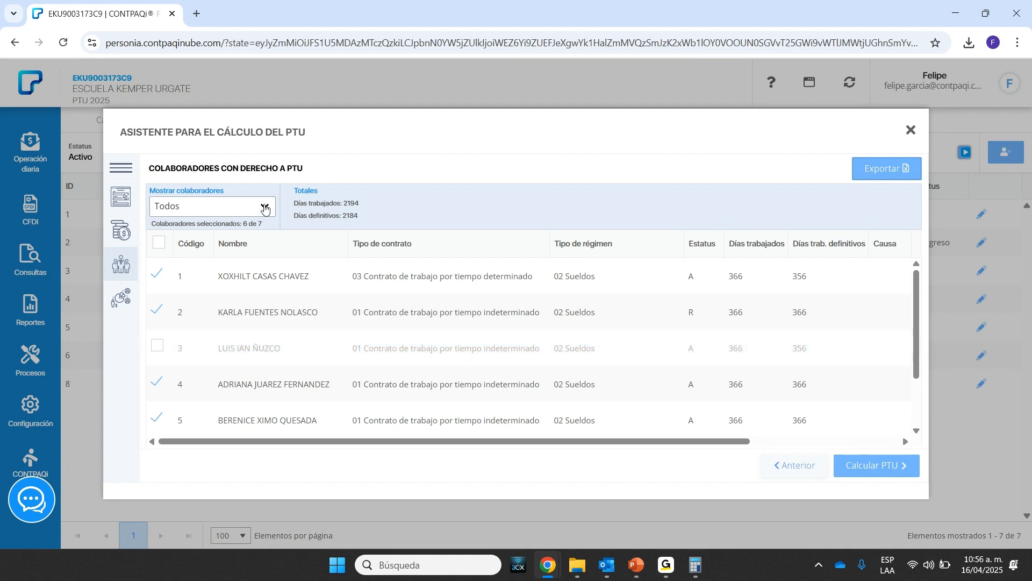
# - Filter the collaborators by Con derecho PTU, export the filtered list, and open it in Excel with editing enabled
pyautogui.click(264, 208)
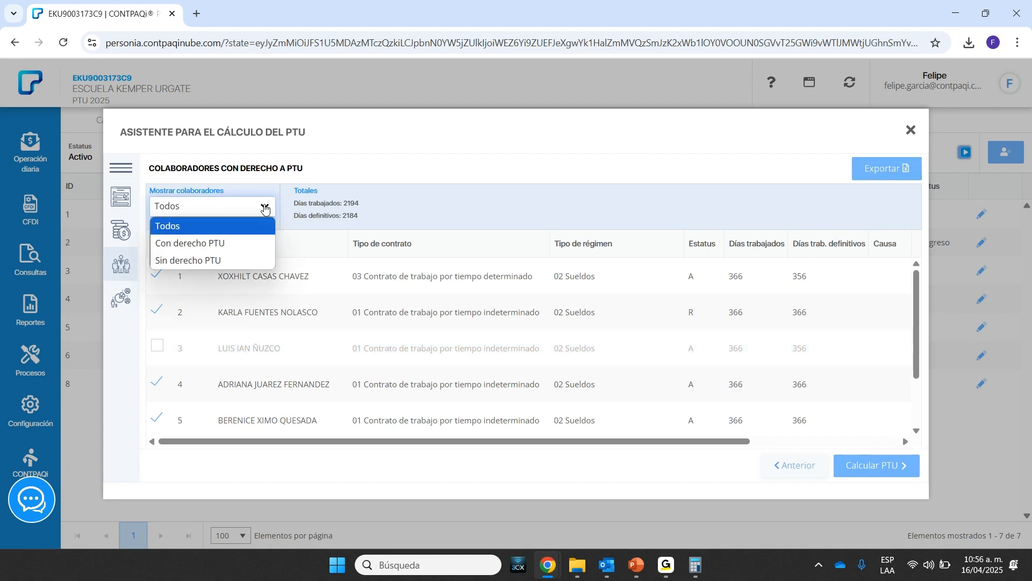
pyautogui.click(187, 245)
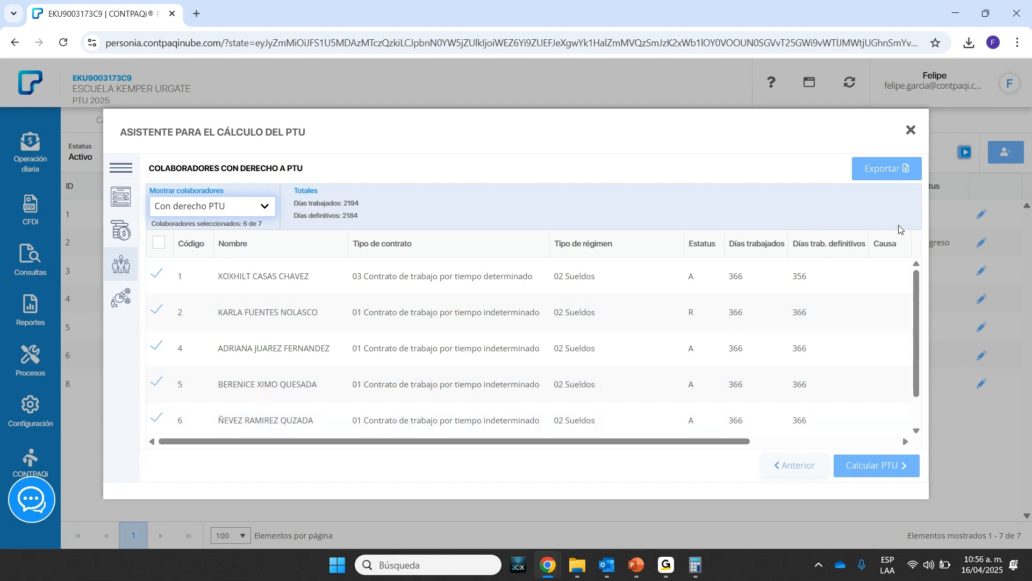
pyautogui.click(883, 173)
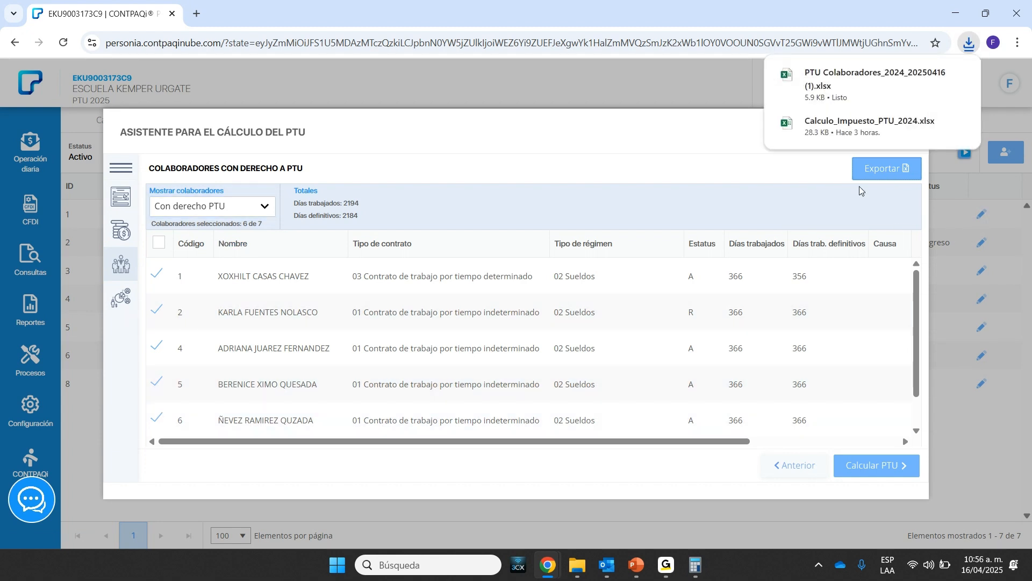
pyautogui.click(877, 75)
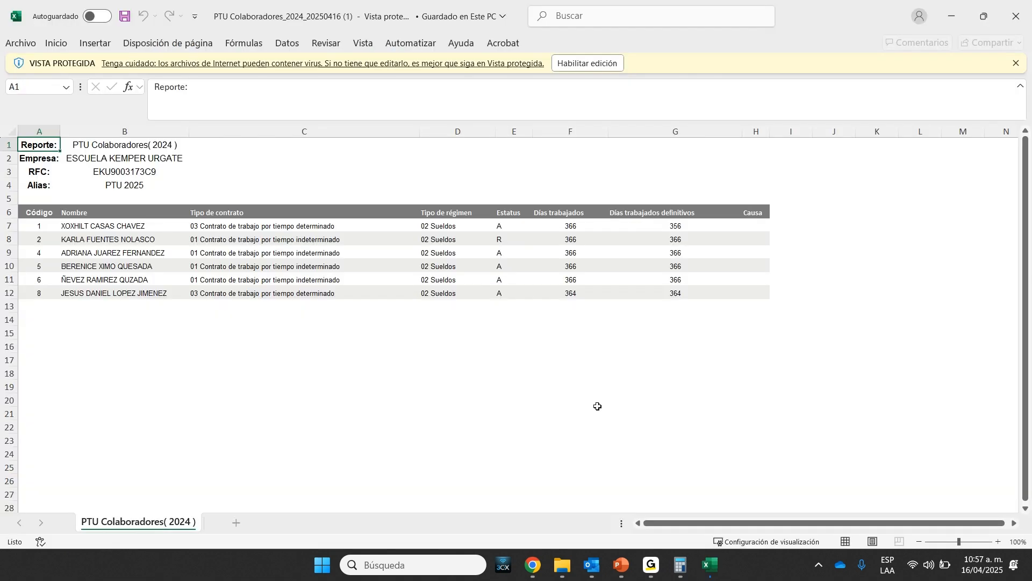
pyautogui.click(581, 65)
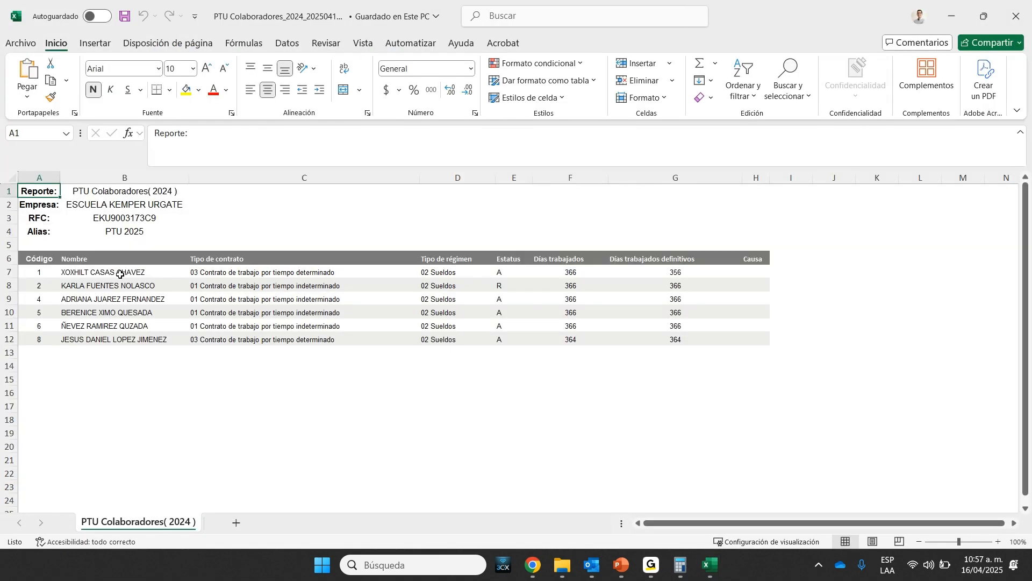
# - Check the Días trabajados definitivos of the exported collaborators entitled to PTU and close the workbook
pyautogui.moveTo(120, 273); pyautogui.dragTo(671, 339)
pyautogui.moveTo(675, 271); pyautogui.dragTo(673, 341)
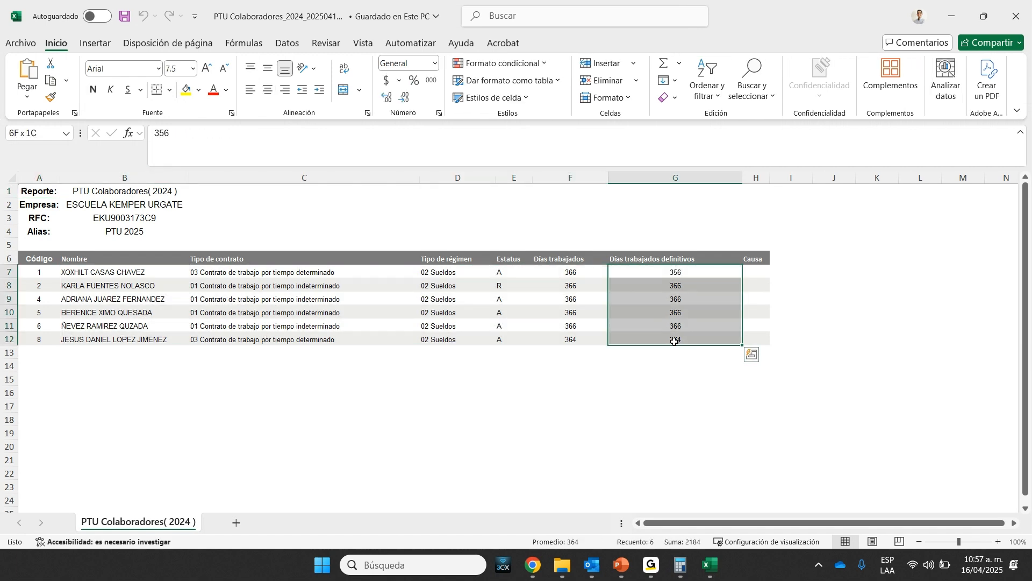
pyautogui.click(1016, 19)
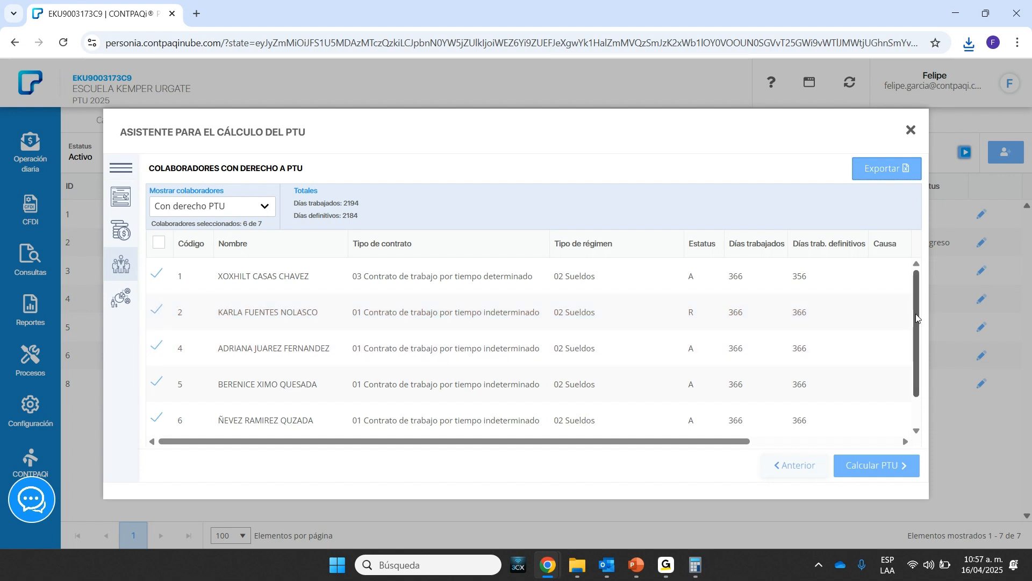
# - Look through the collaborators entitled to PTU and run the PTU calculation for them
pyautogui.moveTo(916, 318)
pyautogui.mouseDown()
pyautogui.moveTo(925, 370)
pyautogui.moveTo(924, 306)
pyautogui.mouseUp()
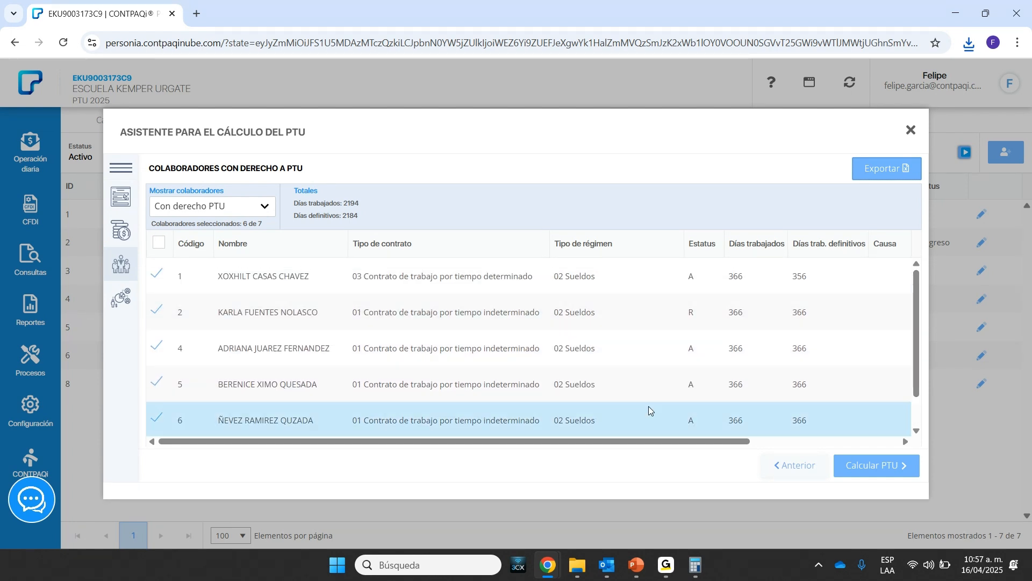
pyautogui.moveTo(915, 363); pyautogui.dragTo(921, 414)
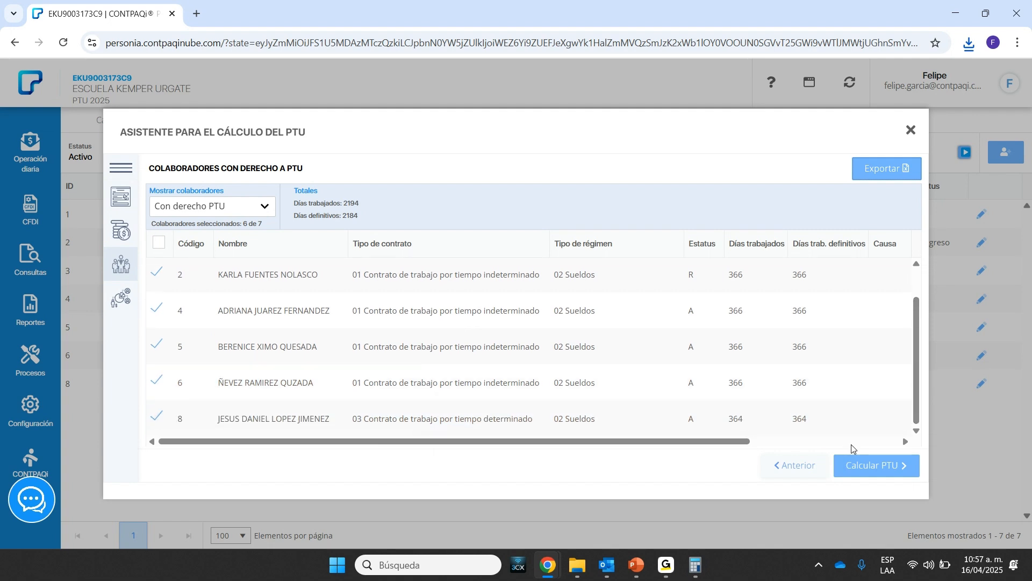
pyautogui.click(869, 467)
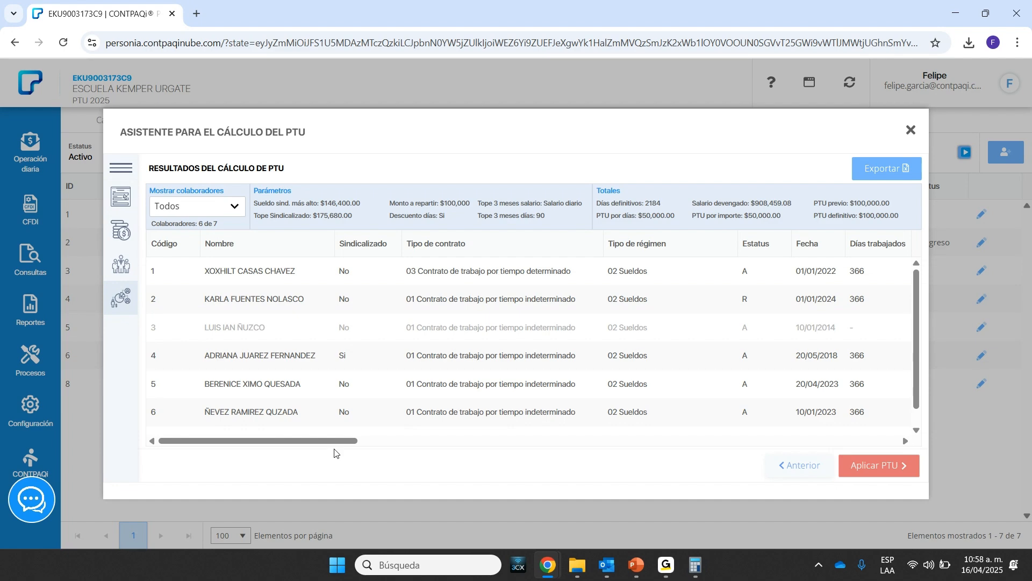
# - Examine the PTU calculation results, including the parameters, totals, union status, days worked, absences and accrued salary of each collaborator
pyautogui.moveTo(328, 444); pyautogui.dragTo(297, 458)
pyautogui.moveTo(352, 208)
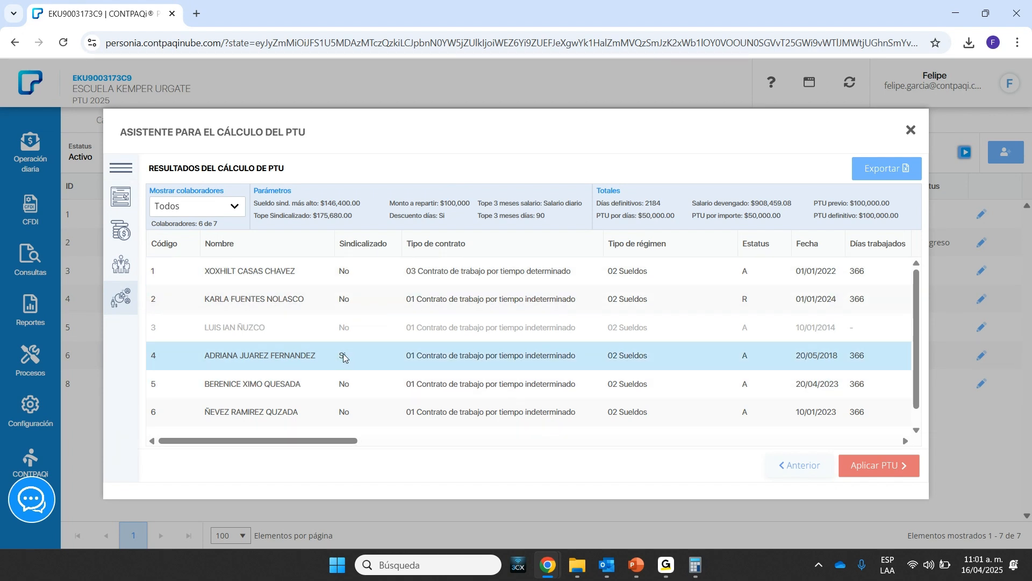
pyautogui.moveTo(346, 442); pyautogui.dragTo(460, 445)
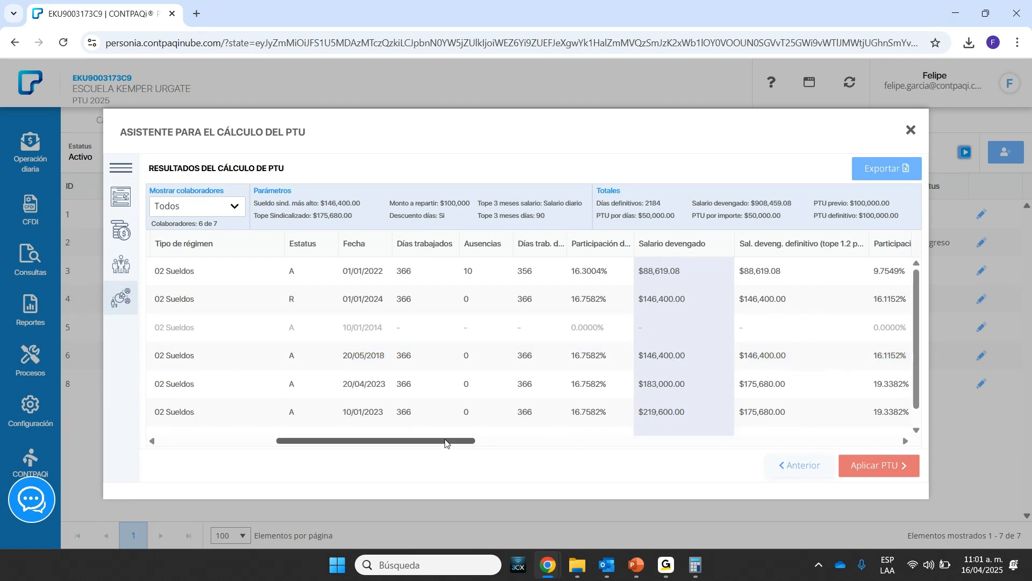
pyautogui.moveTo(452, 442); pyautogui.dragTo(360, 440)
# - Export the PTU calculation results and open the PTU Resultados workbook in Excel with editing enabled
pyautogui.click(879, 170)
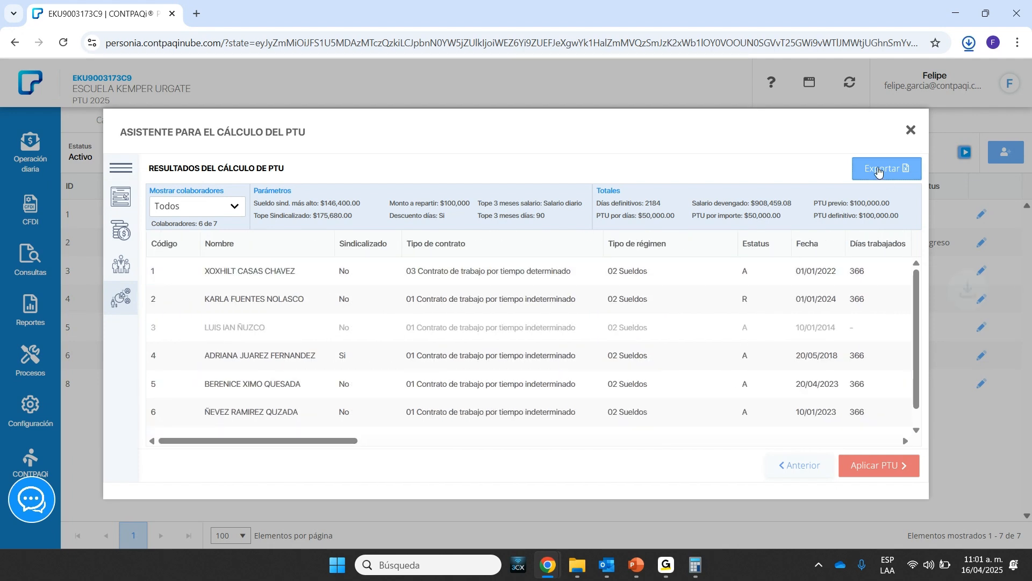
pyautogui.moveTo(936, 87)
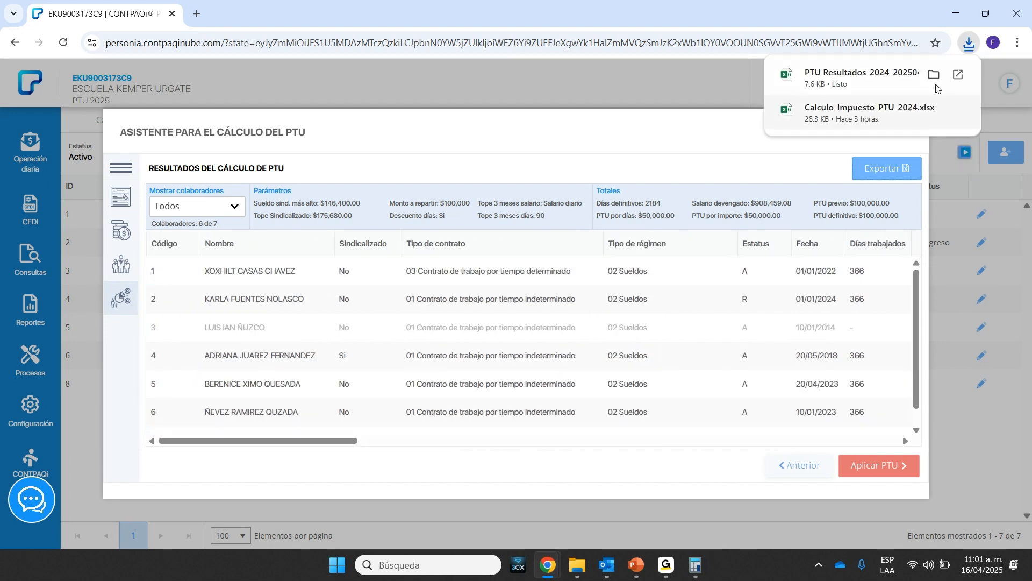
pyautogui.click(868, 76)
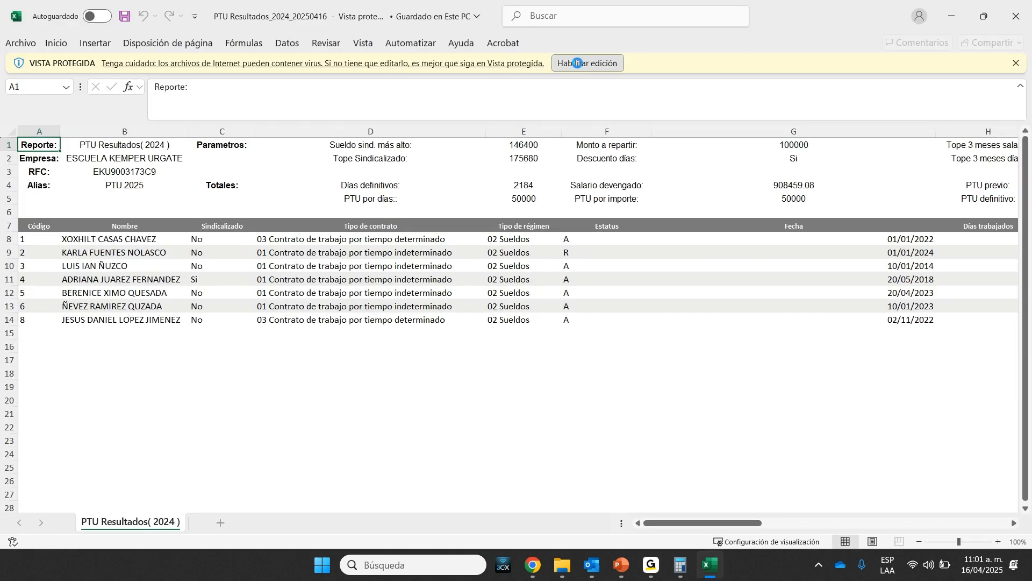
pyautogui.click(577, 63)
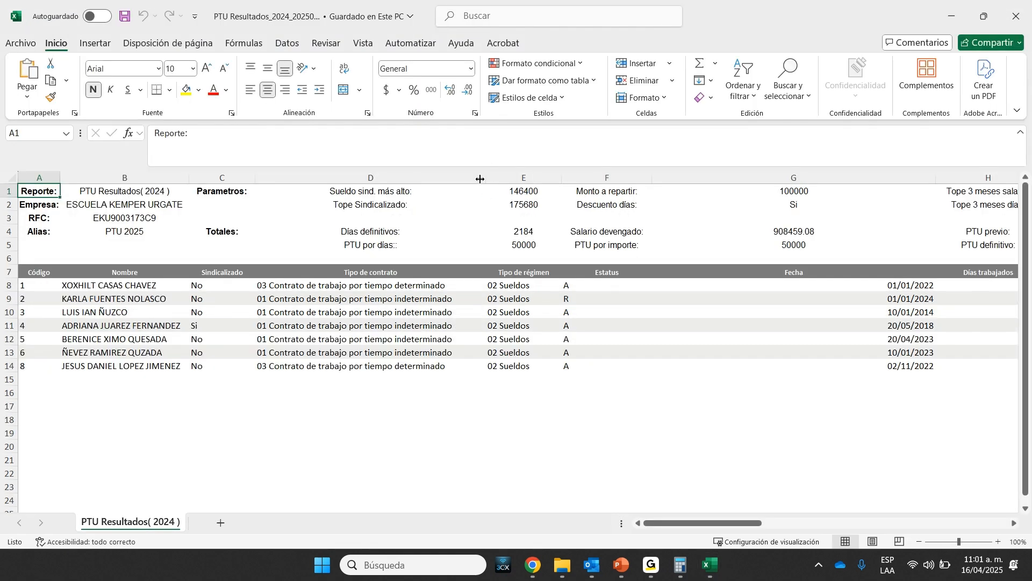
# - Fit columns D, F, G, H and I to their contents and enlarge the results sheet to 110%
pyautogui.doubleClick(485, 179)
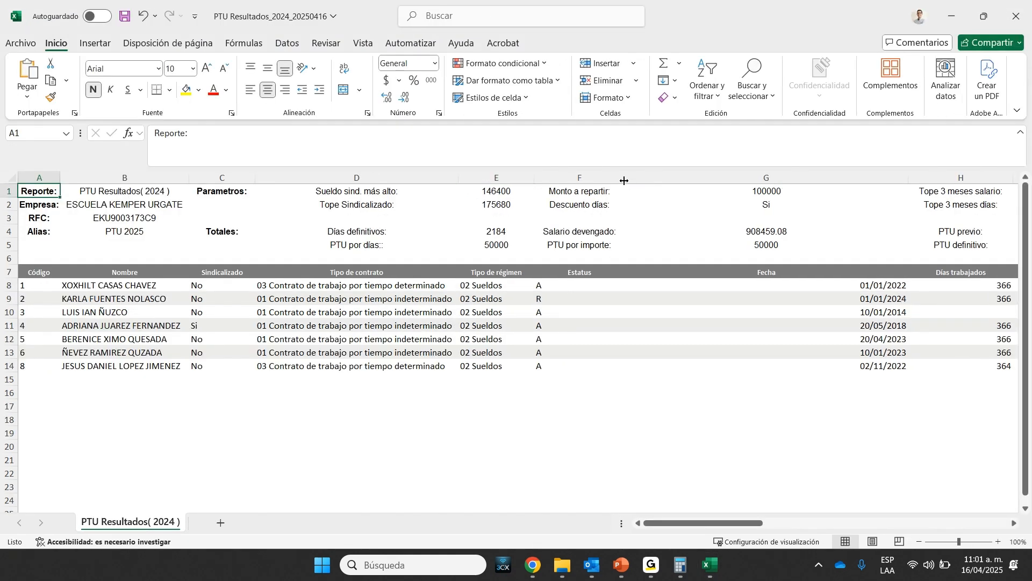
pyautogui.doubleClick(627, 178)
pyautogui.doubleClick(898, 170)
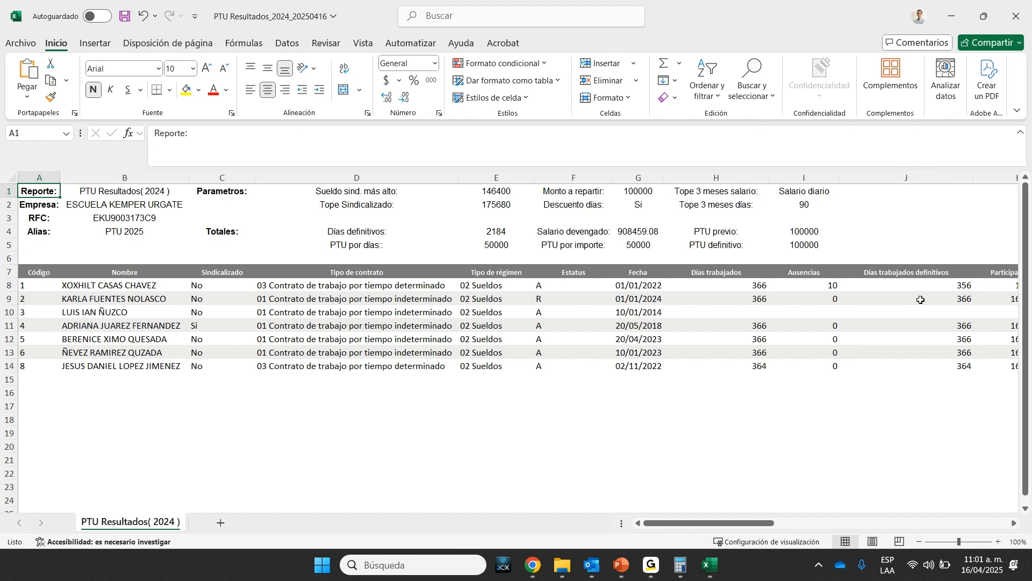
pyautogui.click(999, 542)
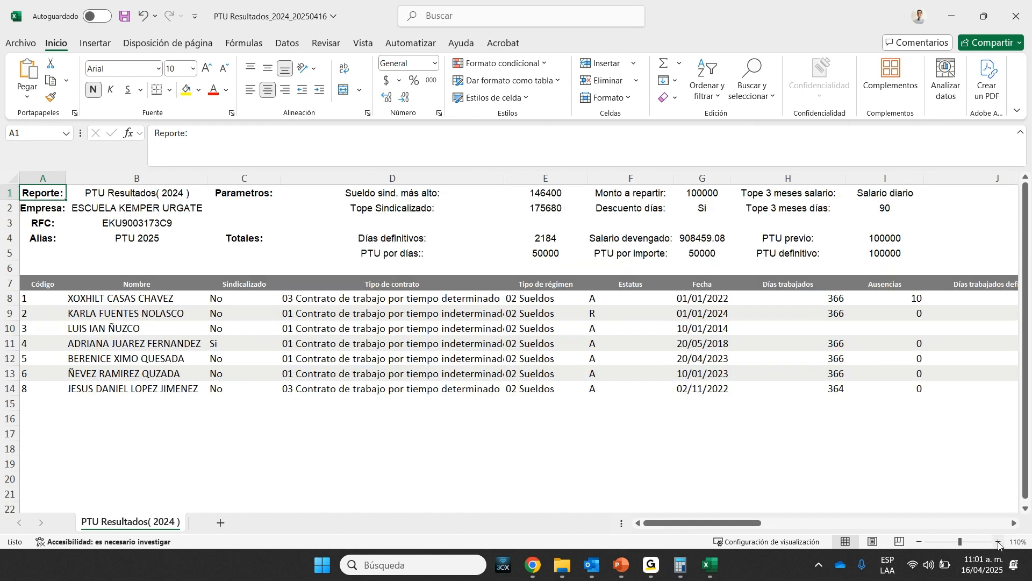
pyautogui.doubleClick(926, 182)
pyautogui.doubleClick(847, 181)
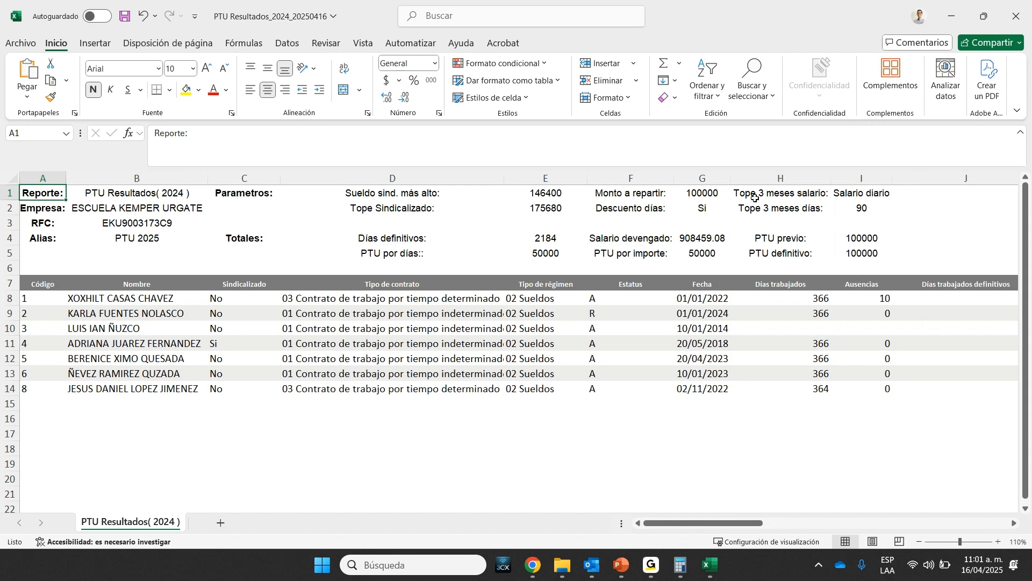
pyautogui.doubleClick(730, 179)
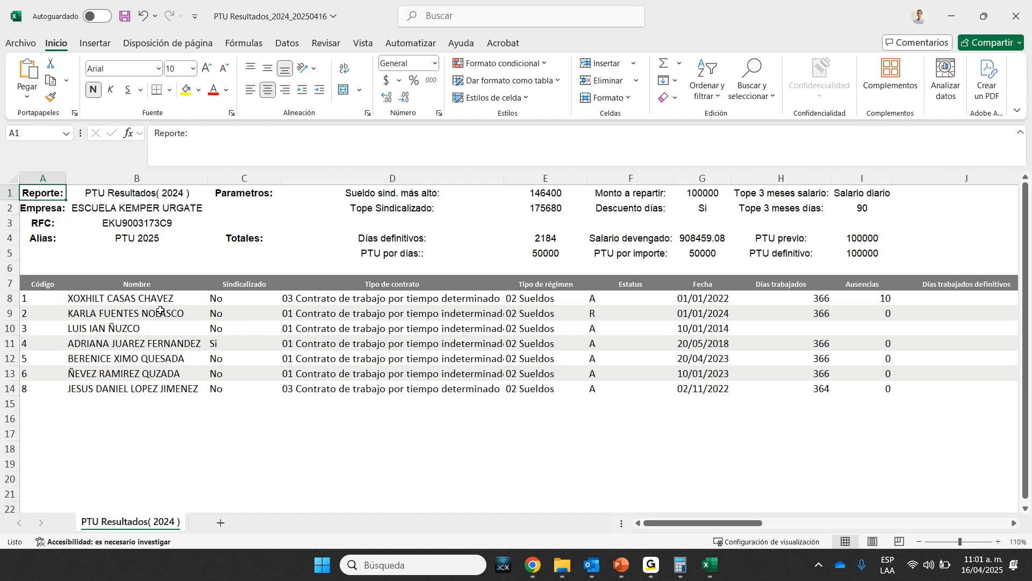
# - Review the collaborators' names and their Sindicalizado values, including the one unionized collaborator in row 11
pyautogui.moveTo(161, 300); pyautogui.dragTo(161, 389)
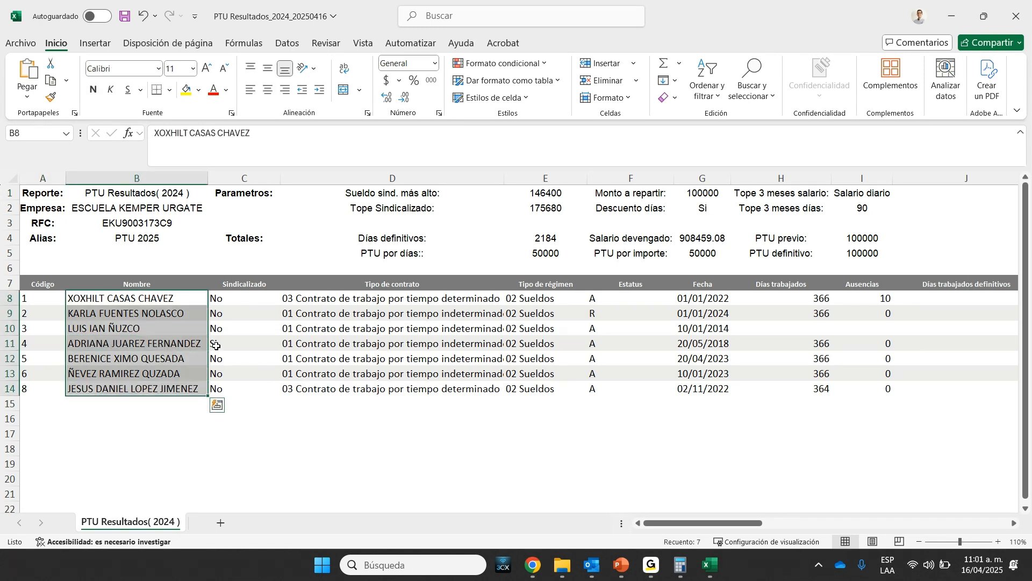
pyautogui.click(216, 344)
pyautogui.moveTo(237, 298); pyautogui.dragTo(230, 389)
pyautogui.click(228, 344)
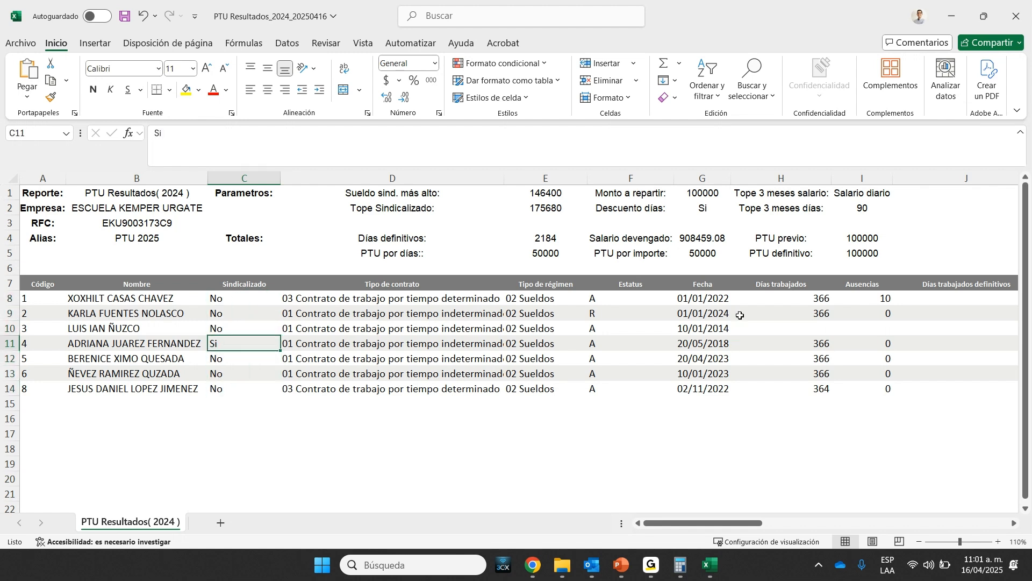
# - Check the Días trabajados and Ausencias of all collaborators, including the row without days worked and the first collaborator's absences
pyautogui.moveTo(820, 296); pyautogui.dragTo(821, 390)
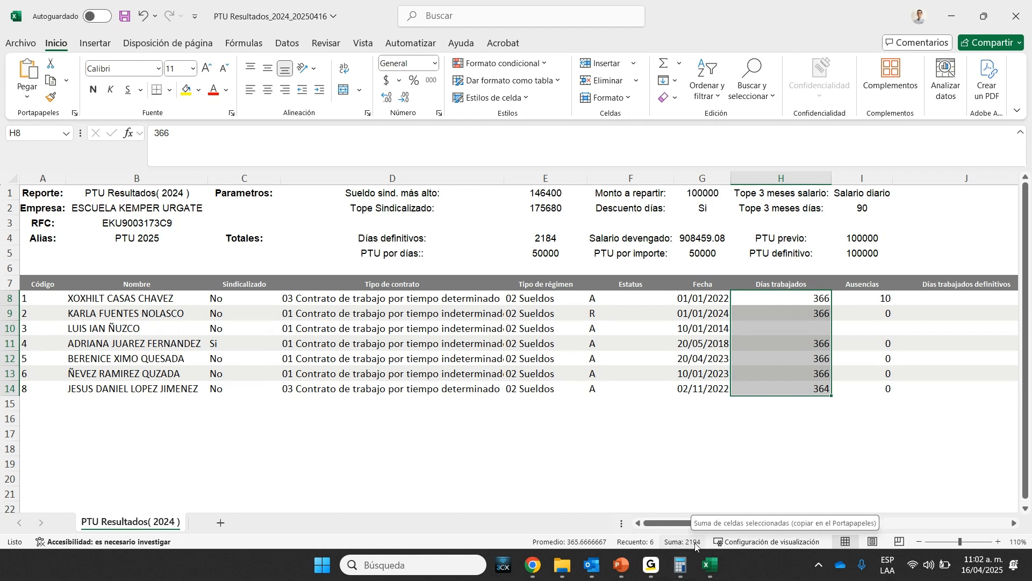
pyautogui.moveTo(880, 297); pyautogui.dragTo(879, 387)
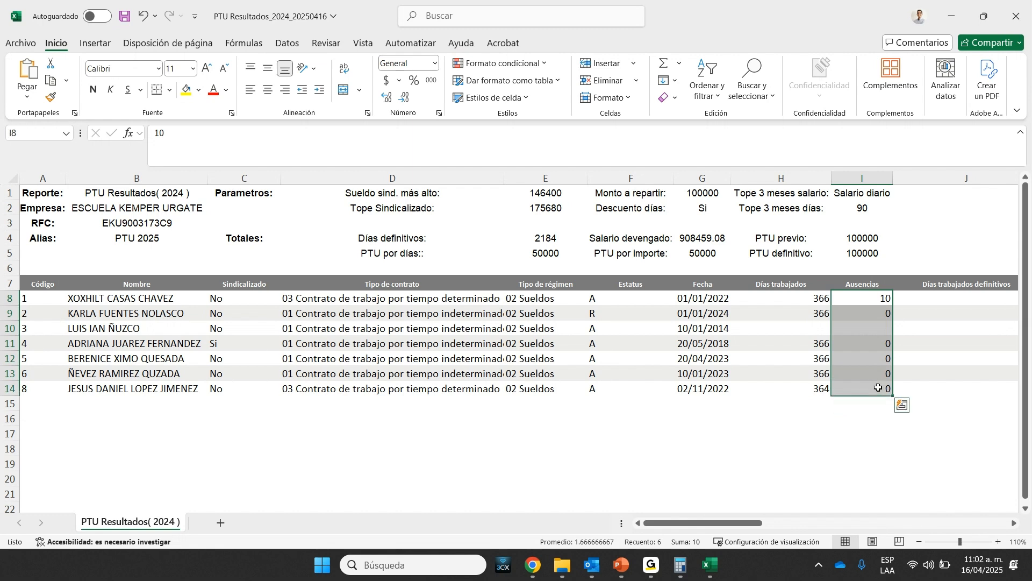
pyautogui.click(879, 329)
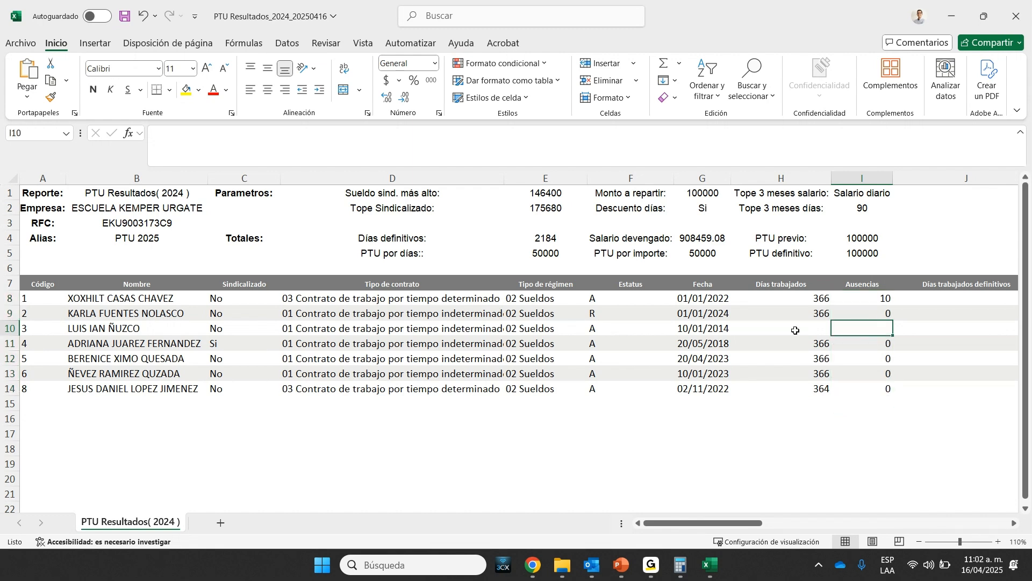
pyautogui.click(5, 327)
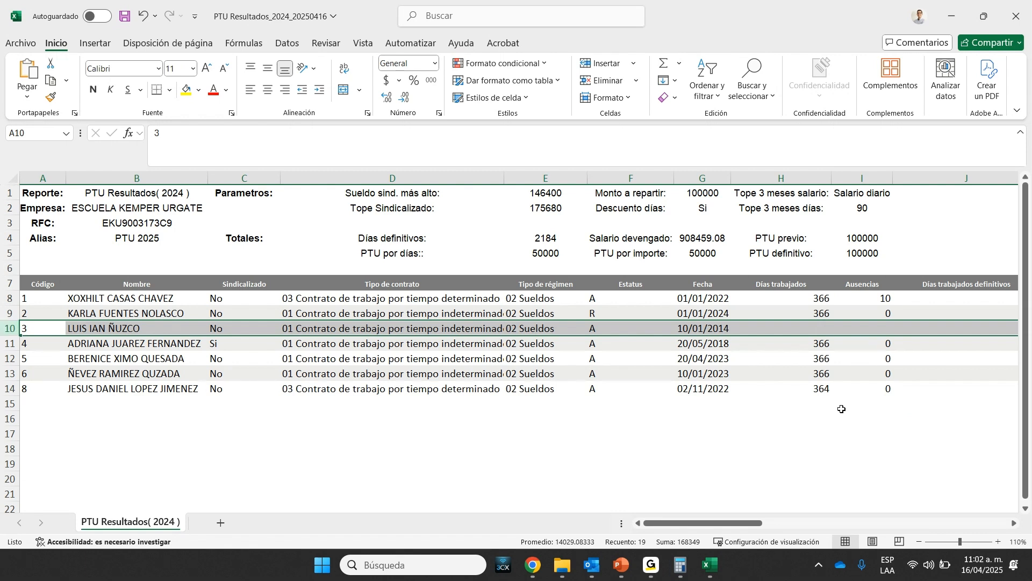
pyautogui.click(877, 298)
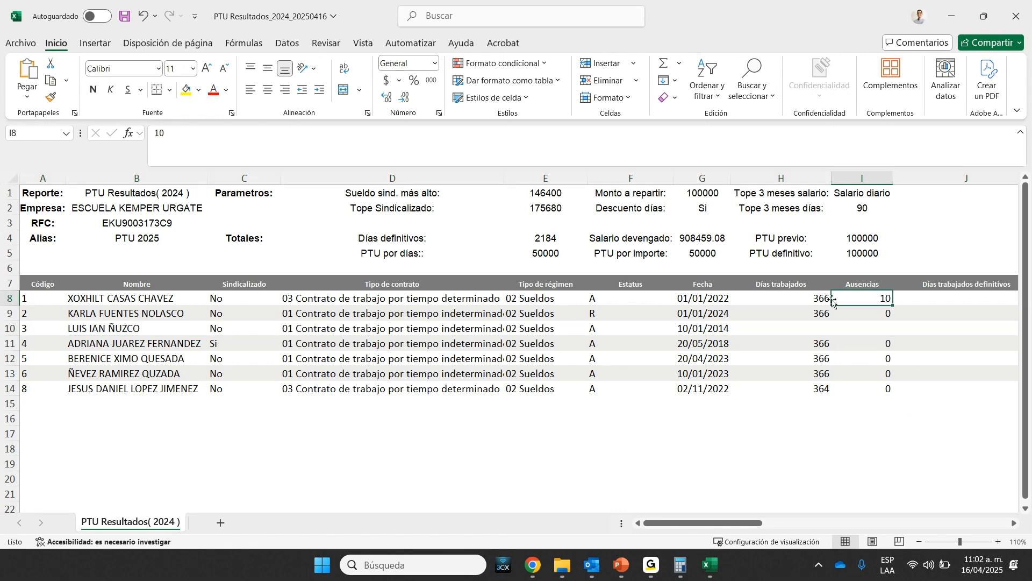
pyautogui.moveTo(816, 298); pyautogui.dragTo(821, 379)
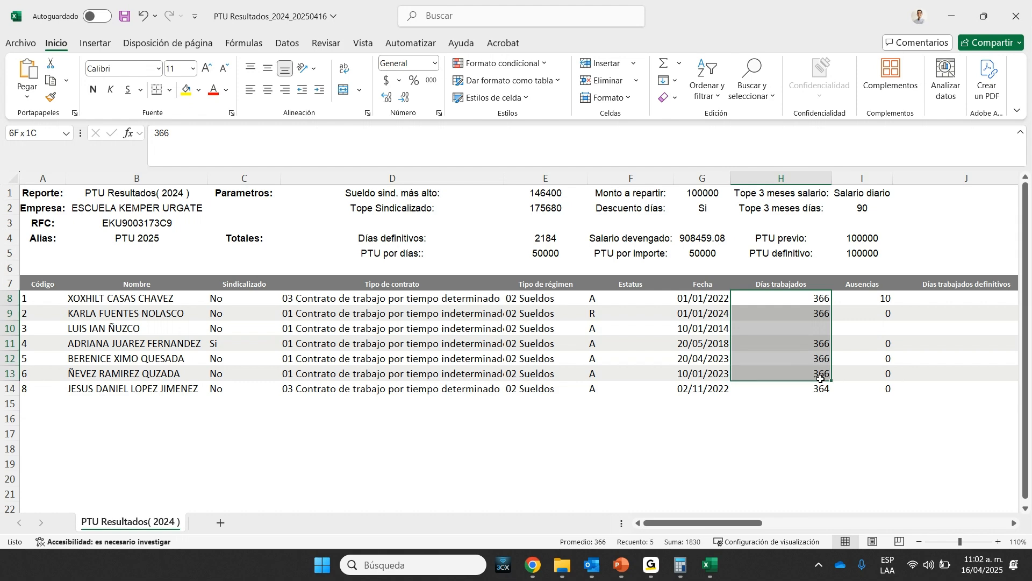
pyautogui.click(882, 300)
# - Narrow the Días trabajados definitivos column and check its values and sum for all collaborators
pyautogui.click(1014, 525)
pyautogui.click(1014, 525)
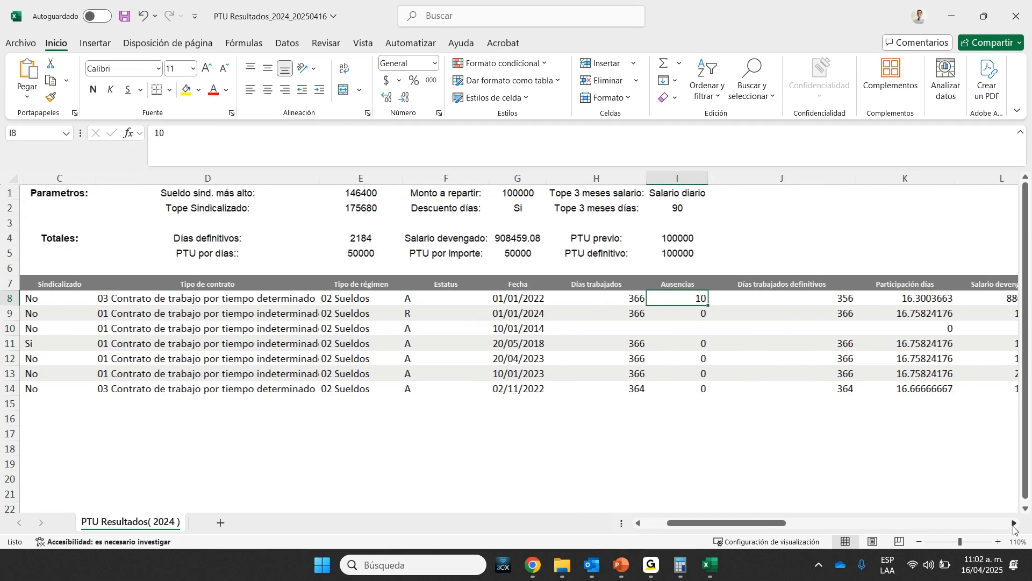
pyautogui.click(1014, 525)
pyautogui.moveTo(776, 182); pyautogui.dragTo(731, 182)
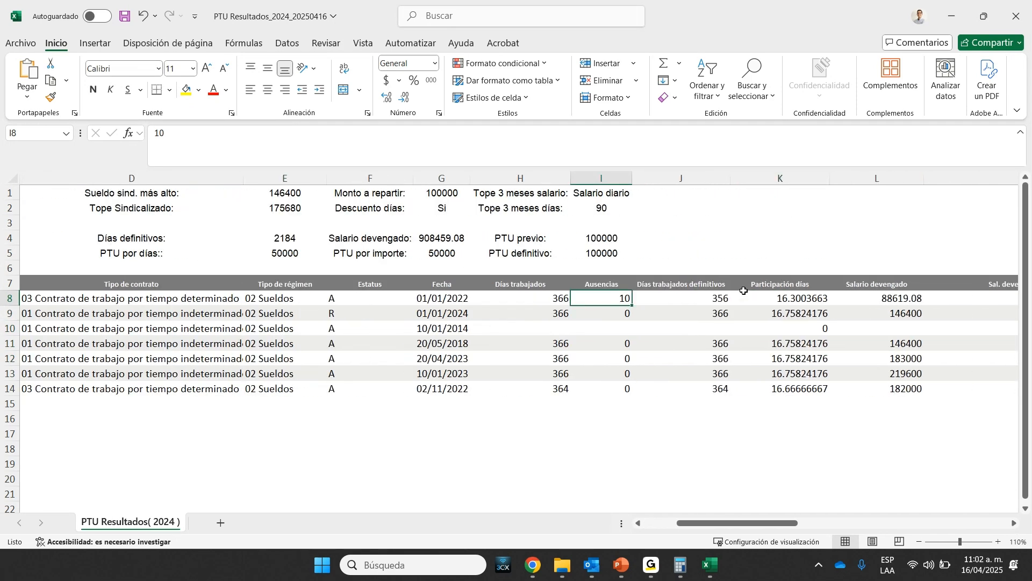
pyautogui.moveTo(721, 298); pyautogui.dragTo(716, 388)
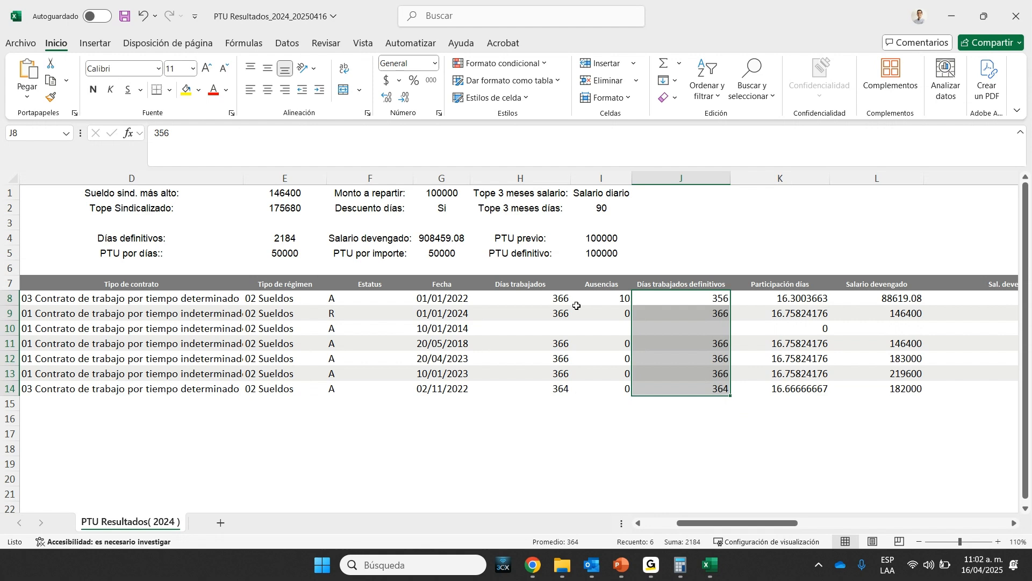
pyautogui.click(720, 299)
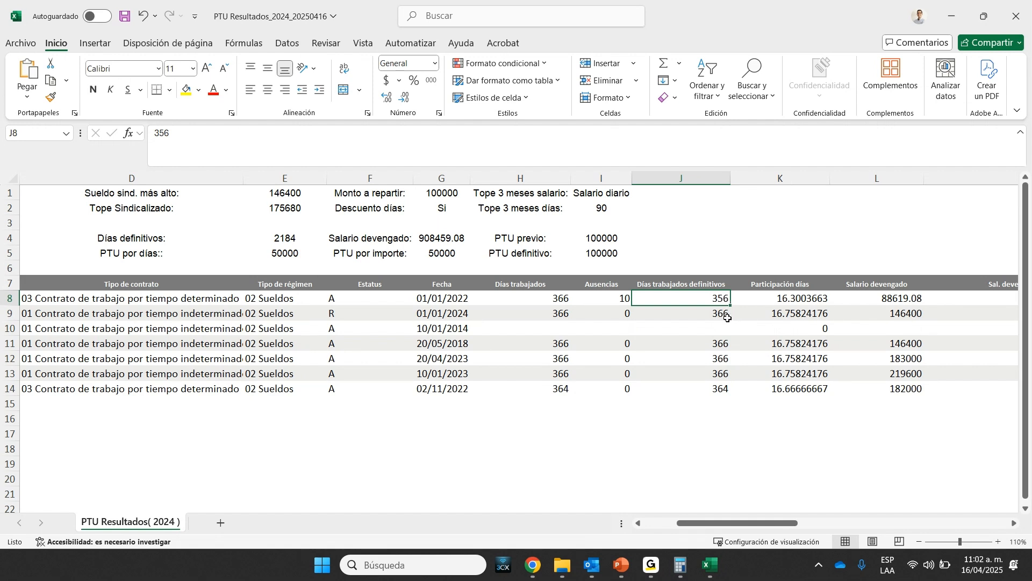
pyautogui.click(719, 315)
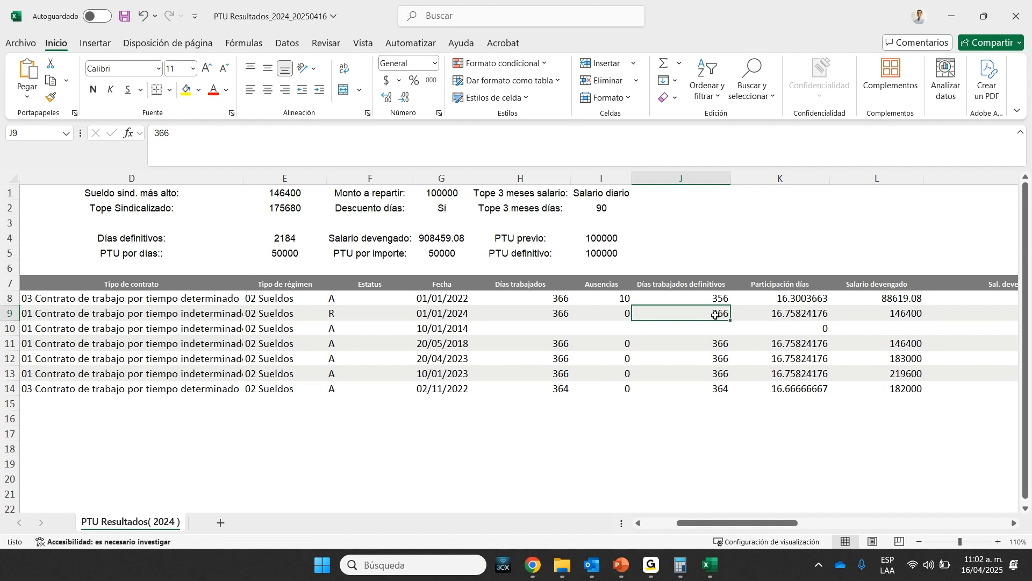
pyautogui.moveTo(721, 298); pyautogui.dragTo(721, 390)
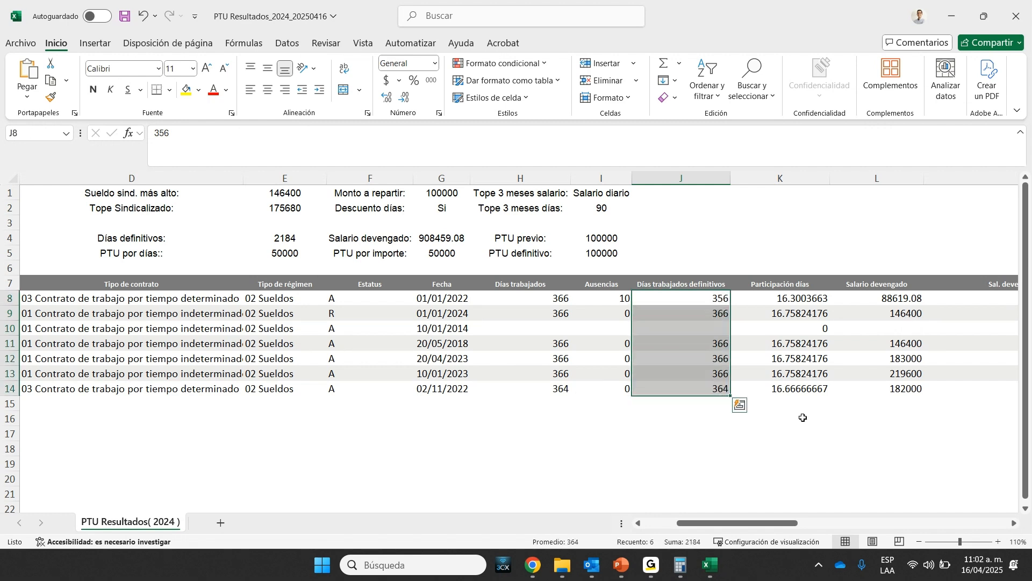
# - Narrow the Participación días and Salario devengado columns and check the participation percentages against the total Días definitivos
pyautogui.moveTo(832, 181); pyautogui.dragTo(797, 181)
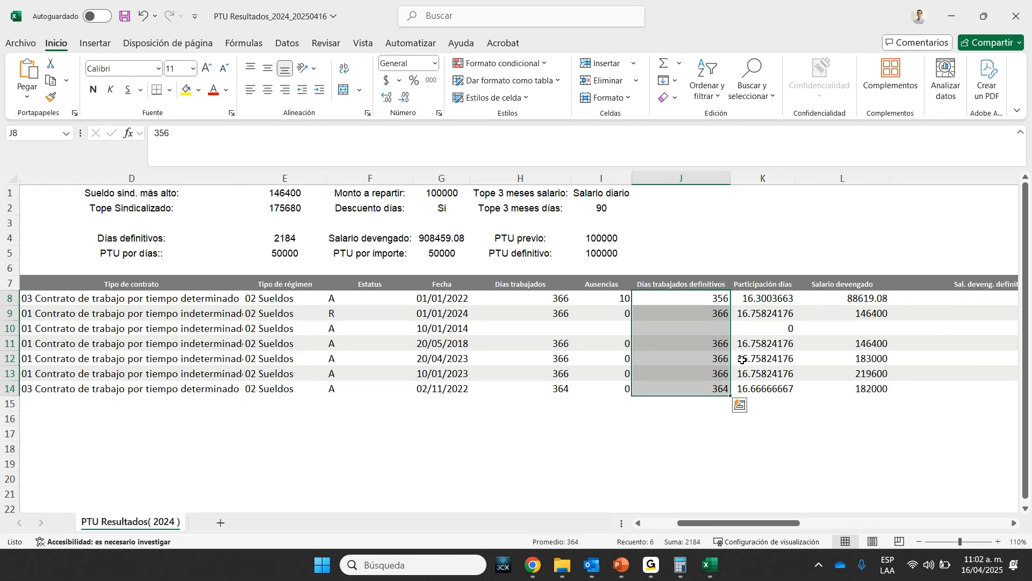
pyautogui.click(786, 304)
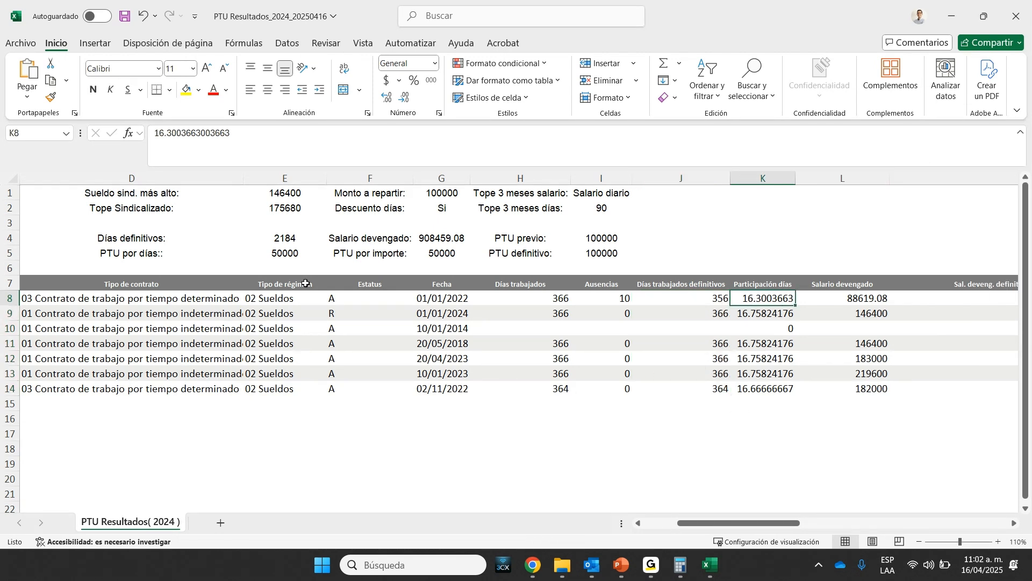
pyautogui.click(279, 239)
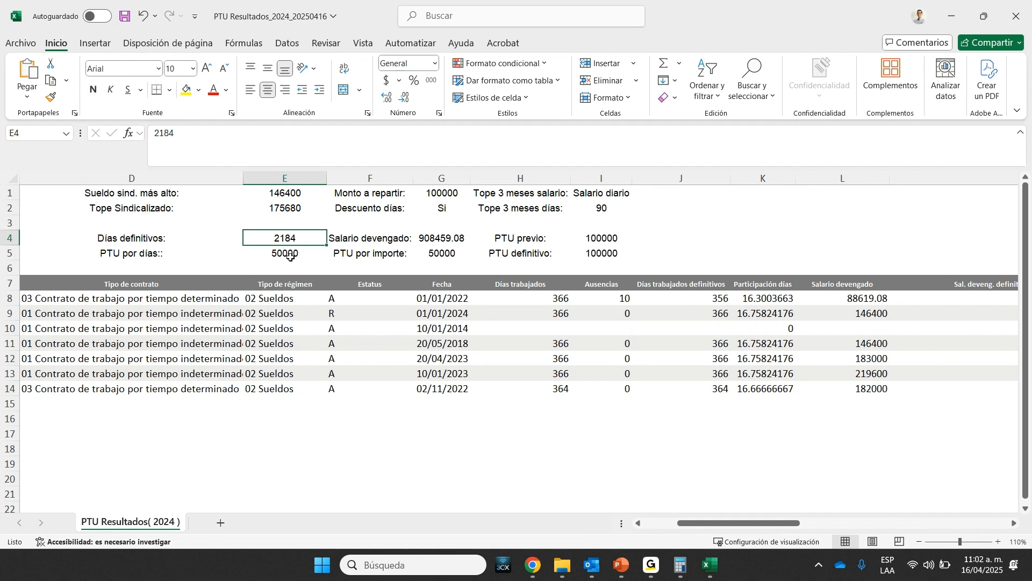
pyautogui.click(751, 299)
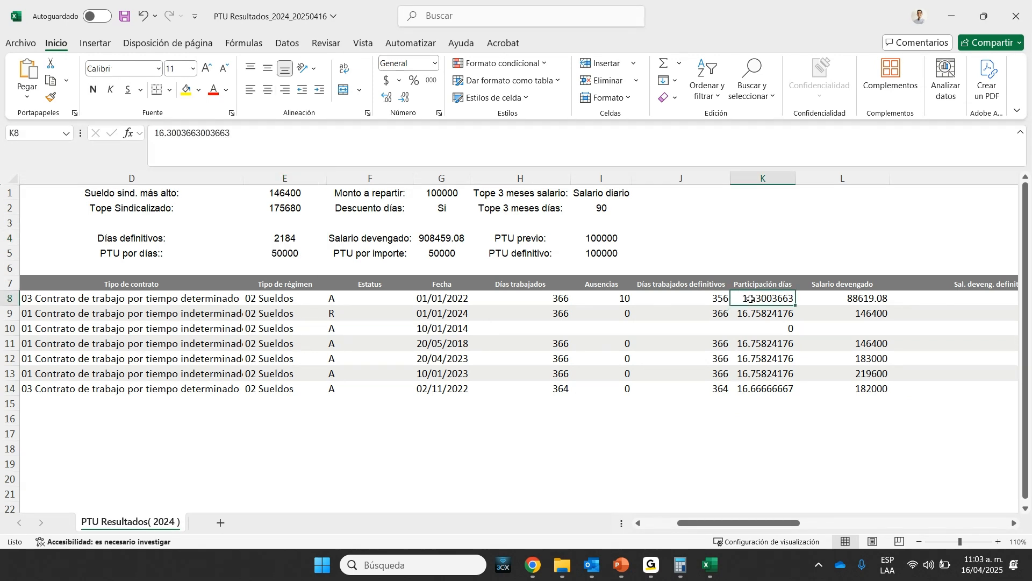
pyautogui.doubleClick(885, 177)
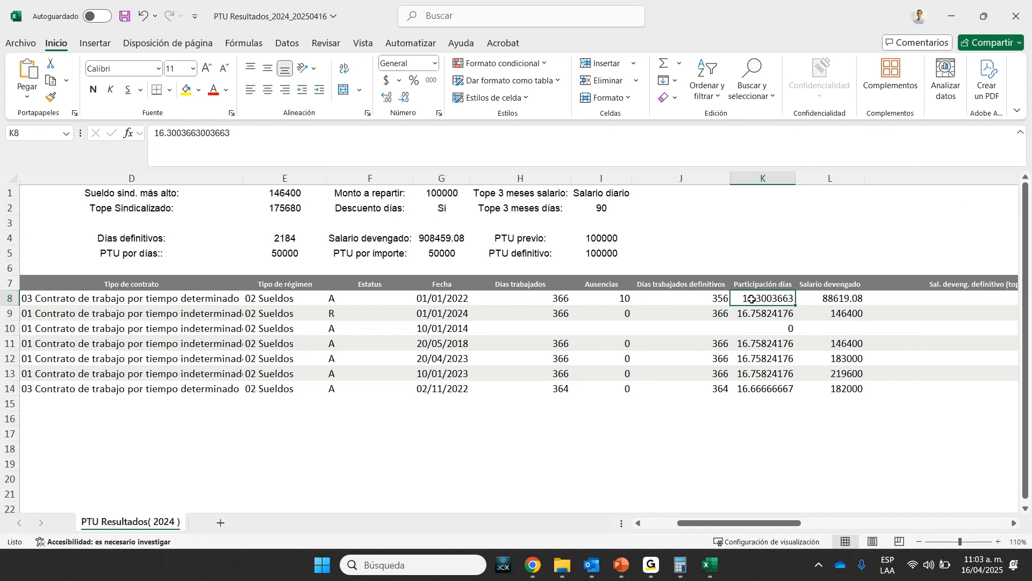
pyautogui.moveTo(752, 306); pyautogui.dragTo(760, 389)
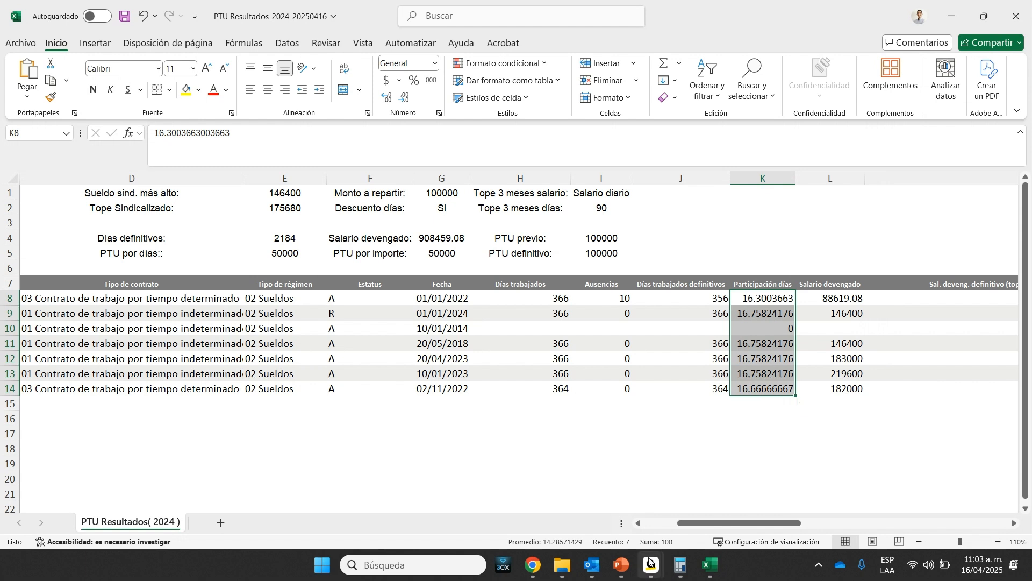
# - Compare the Participación días percentages with the first collaborator's definitive days and absences and with the PTU por días amount
pyautogui.click(723, 303)
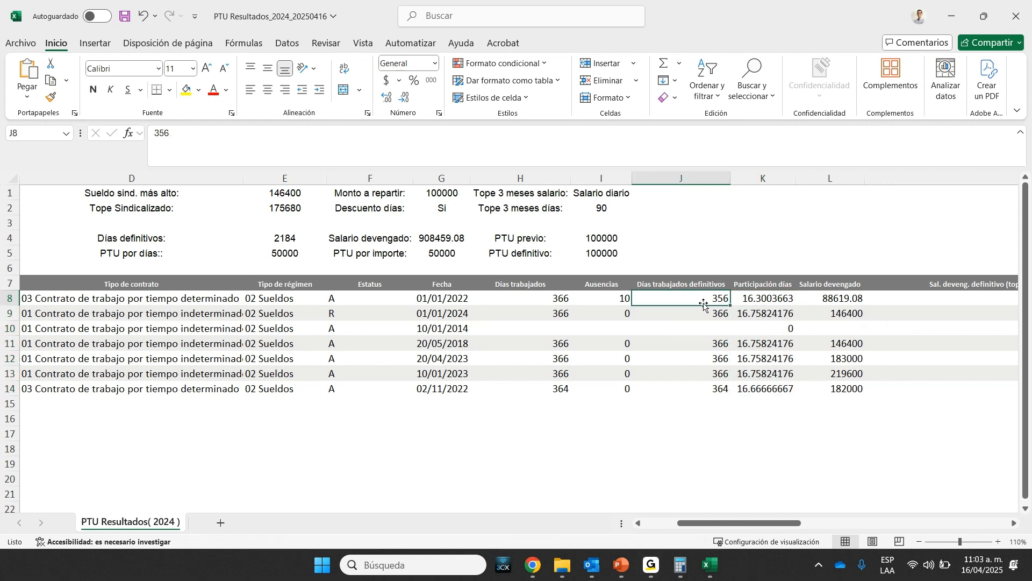
pyautogui.click(615, 299)
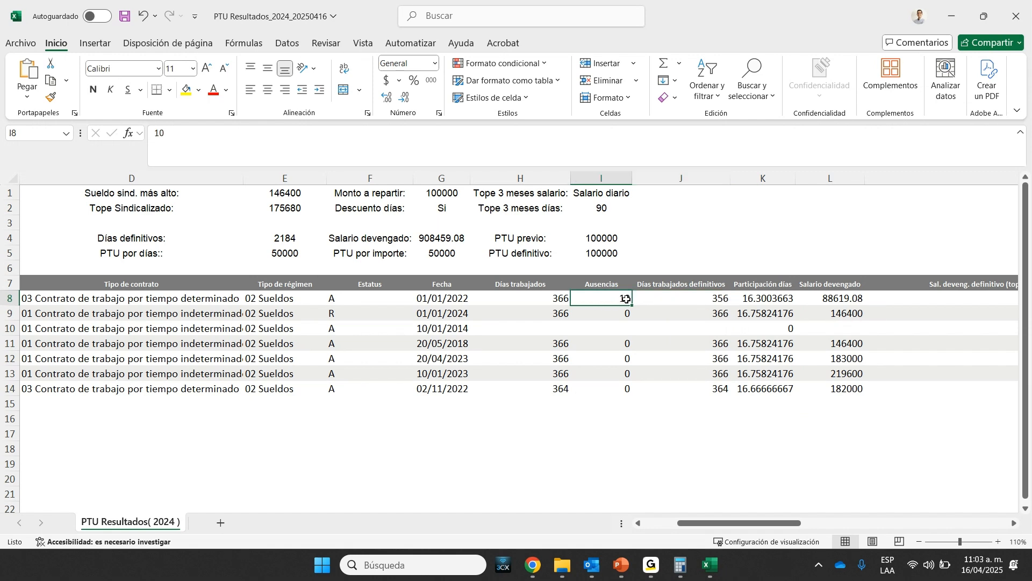
pyautogui.click(745, 299)
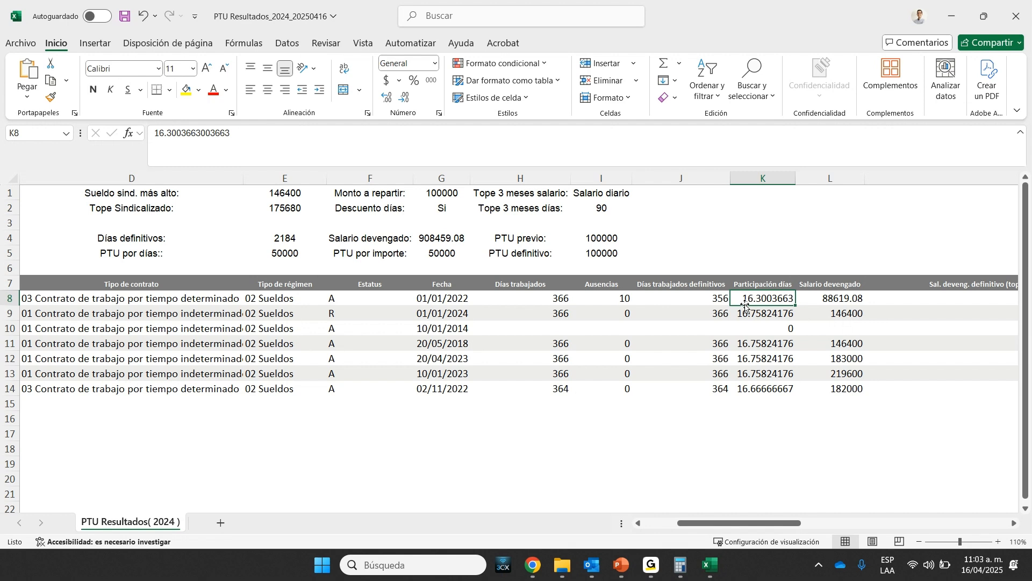
pyautogui.click(279, 255)
pyautogui.click(760, 314)
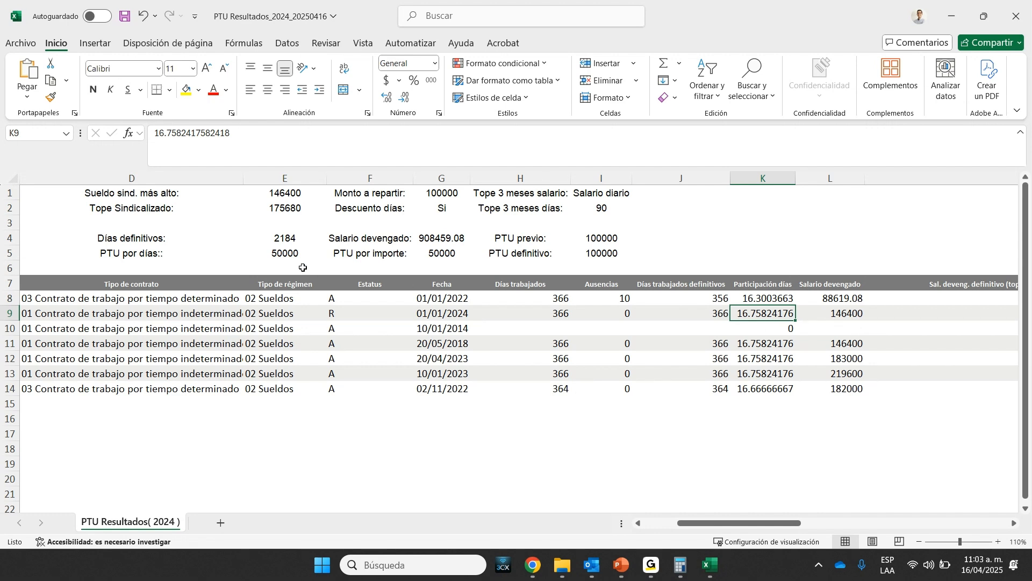
pyautogui.click(282, 254)
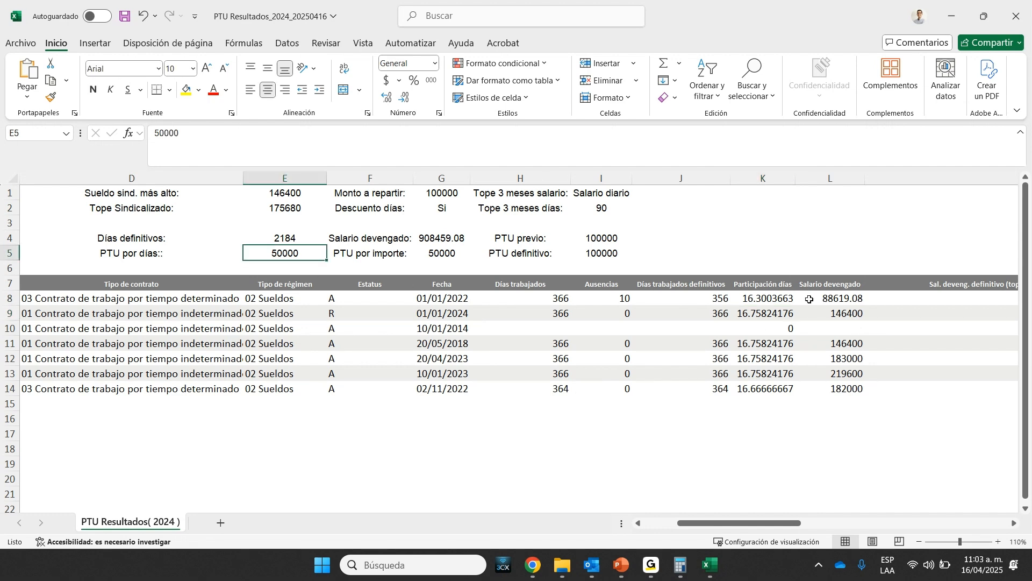
pyautogui.moveTo(762, 296); pyautogui.dragTo(764, 388)
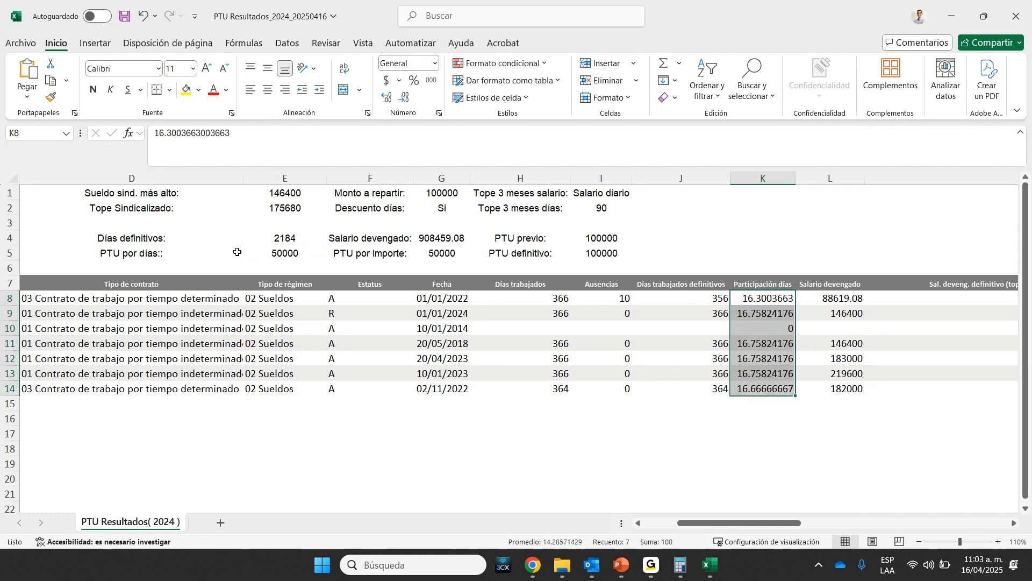
# - Compare the total Días definitivos and PTU por días amounts with the Participación días percentages of all collaborators
pyautogui.moveTo(289, 241); pyautogui.dragTo(286, 254)
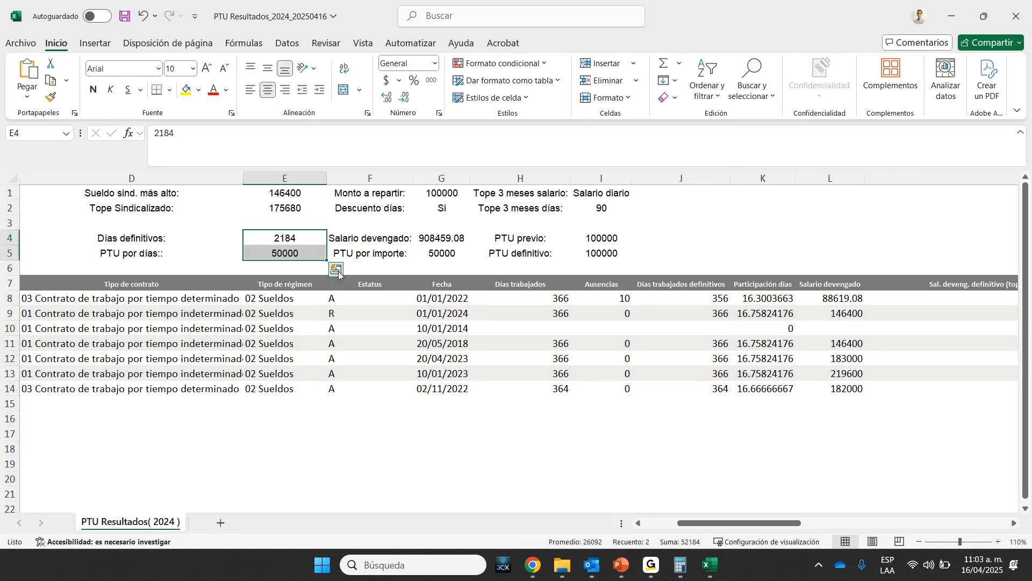
pyautogui.moveTo(786, 298); pyautogui.dragTo(774, 388)
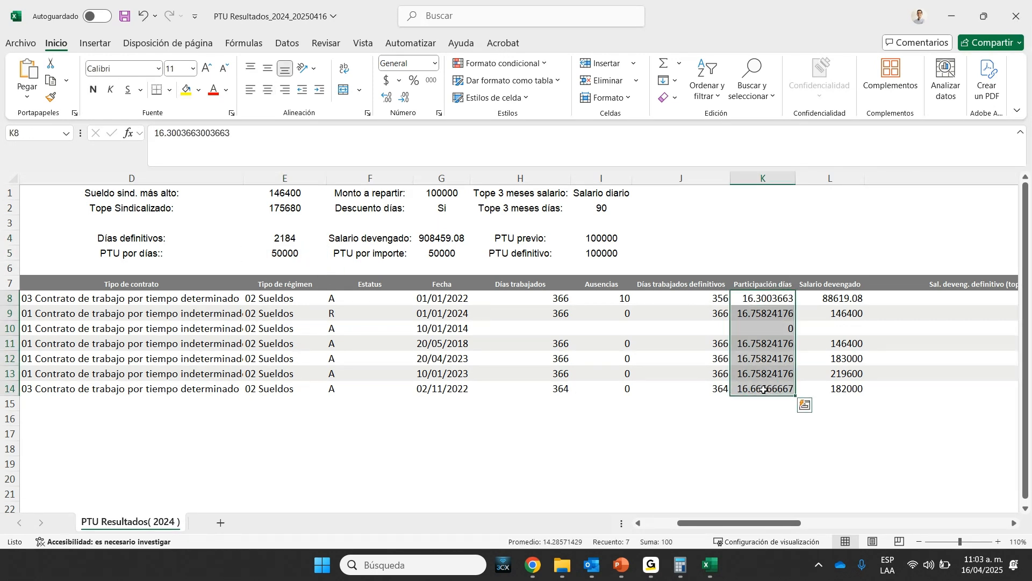
pyautogui.click(284, 238)
pyautogui.click(278, 255)
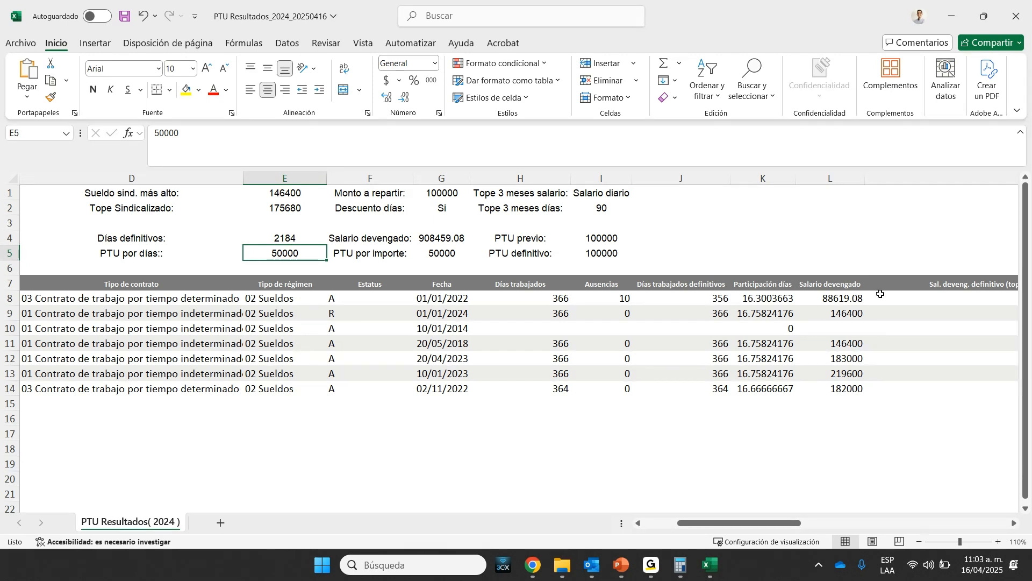
# - Check each collaborator's Salario devengado and the column's sum against the Salario devengado total in the summary
pyautogui.click(841, 296)
pyautogui.click(841, 314)
pyautogui.click(841, 344)
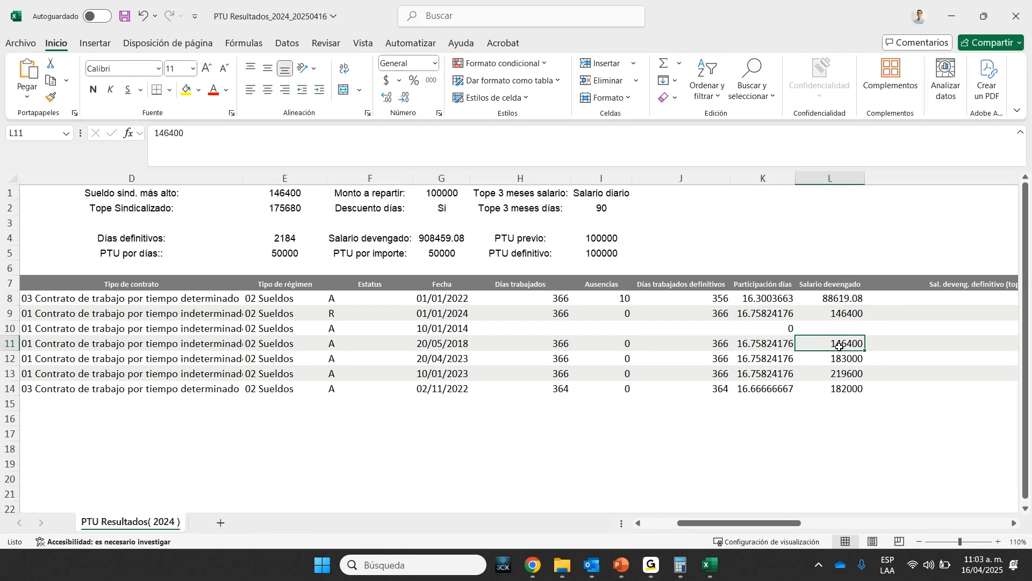
pyautogui.click(842, 359)
pyautogui.click(841, 374)
pyautogui.moveTo(835, 299); pyautogui.dragTo(848, 396)
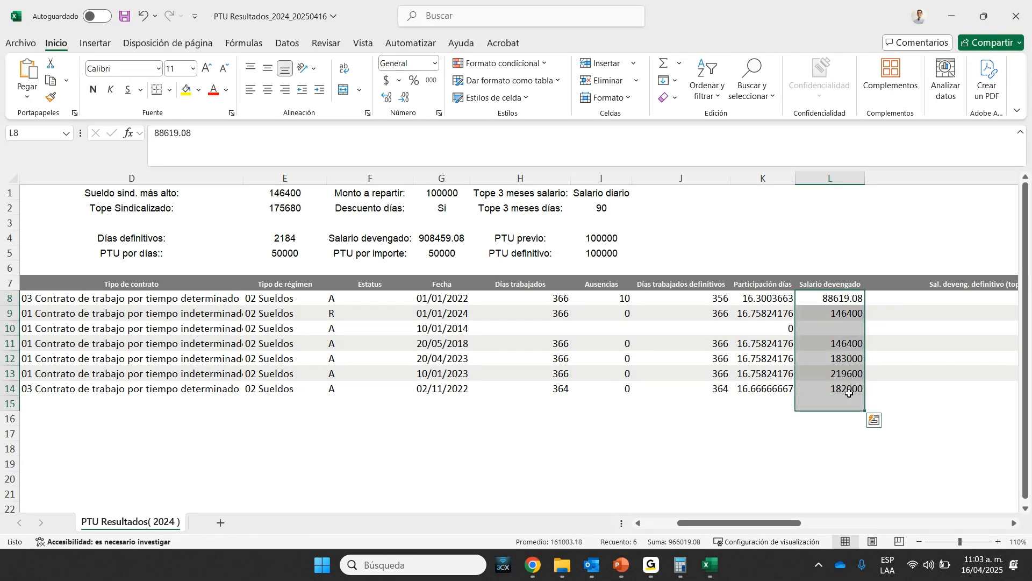
pyautogui.moveTo(826, 299); pyautogui.dragTo(845, 389)
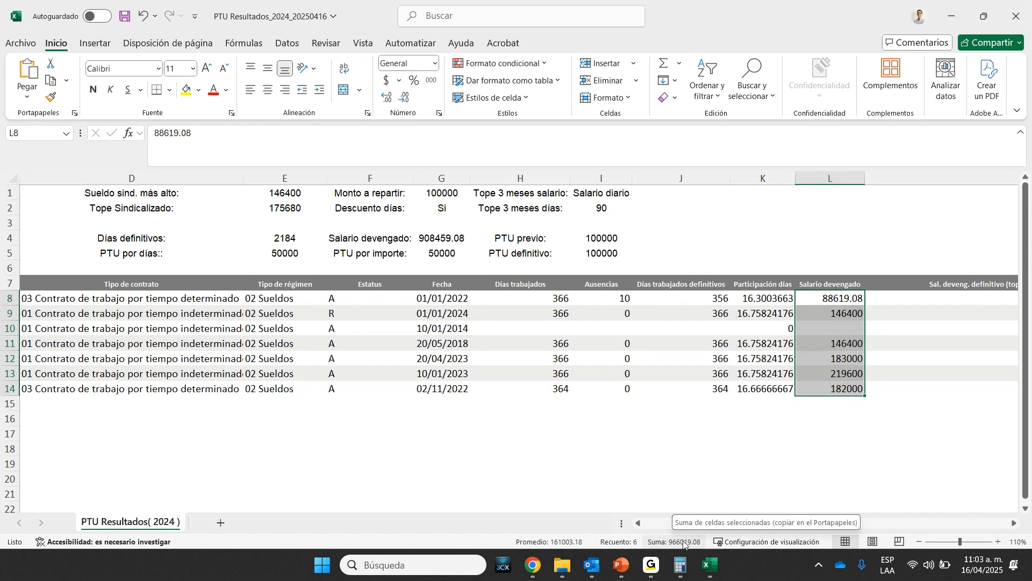
pyautogui.click(441, 240)
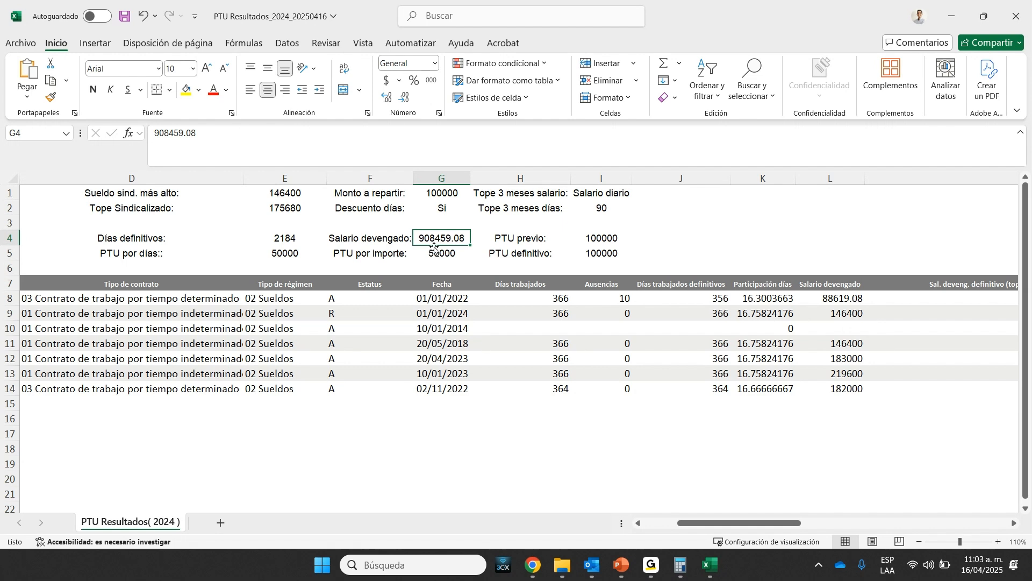
# - Narrow the Sal. deveng. definitivo and Participación salarios columns to fit their contents
pyautogui.moveTo(757, 521); pyautogui.dragTo(787, 522)
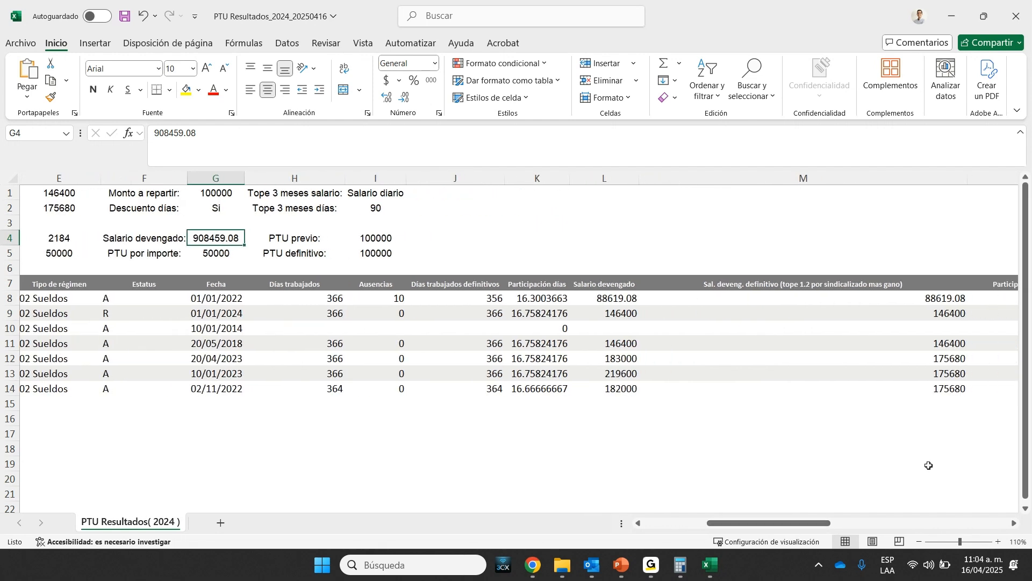
pyautogui.doubleClick(967, 178)
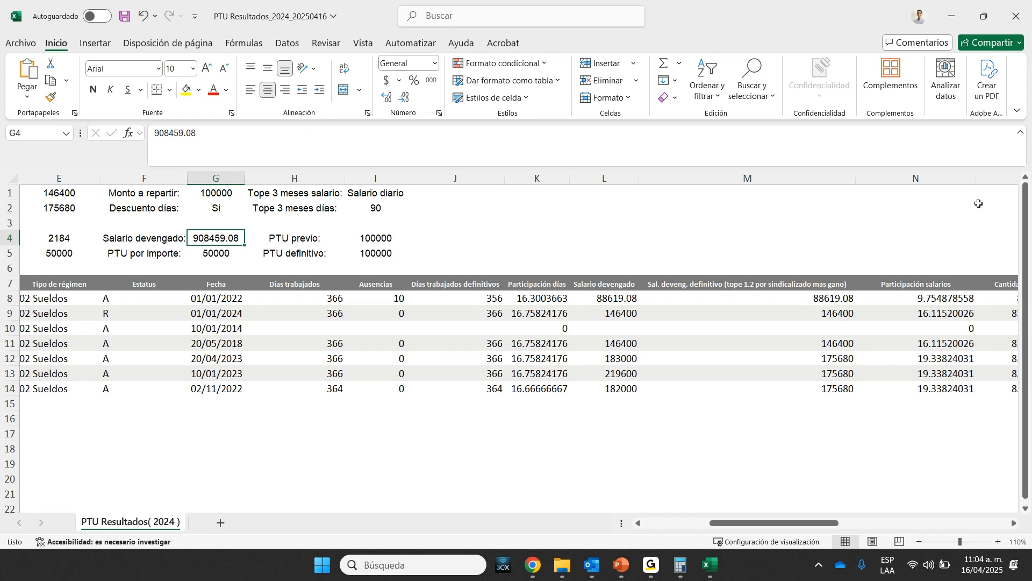
pyautogui.doubleClick(976, 179)
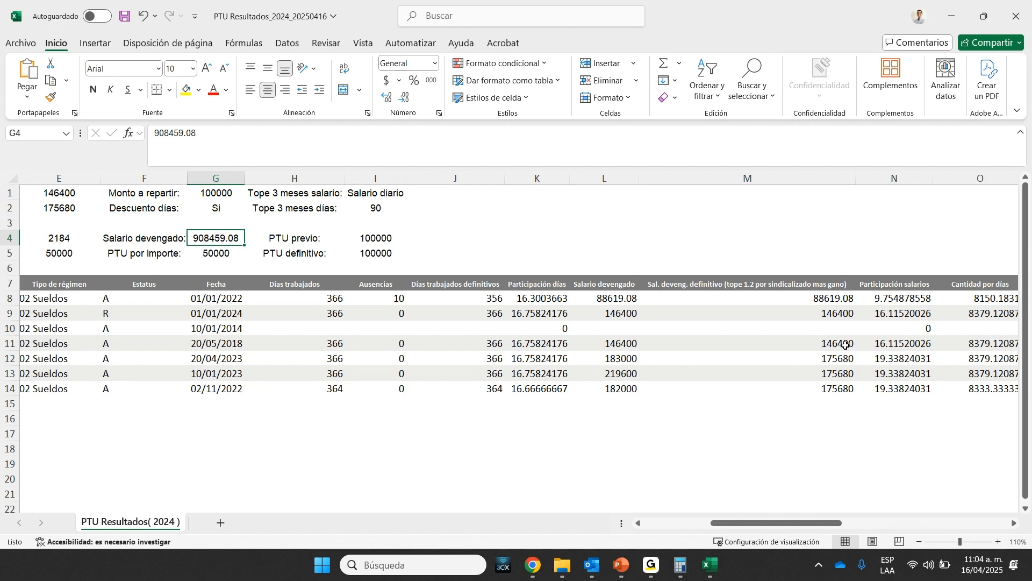
# - Compare the Salario devengado of rows 9, 11 and 12 with the capped definitive salary column and check that column's sum
pyautogui.click(619, 359)
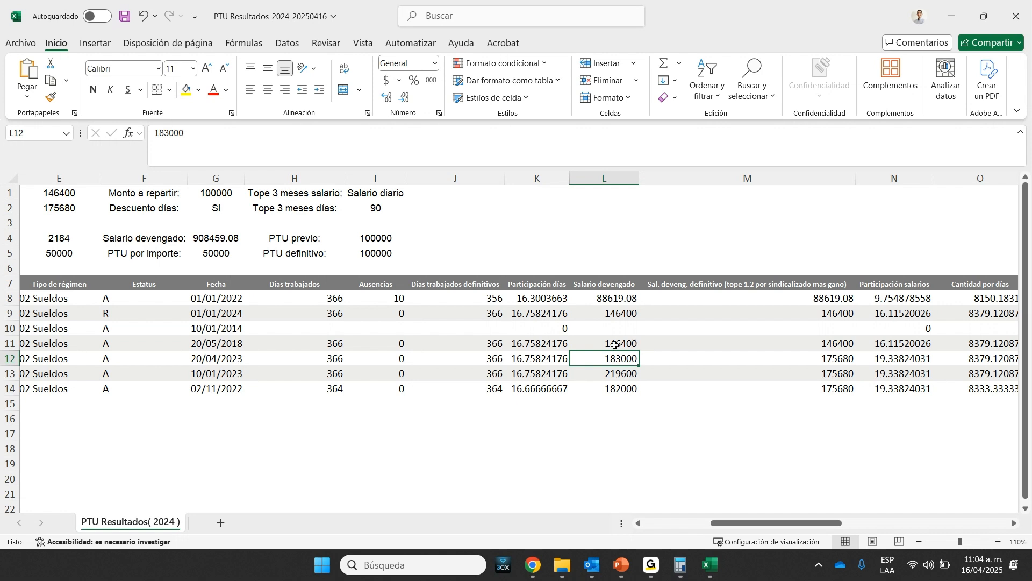
pyautogui.click(619, 342)
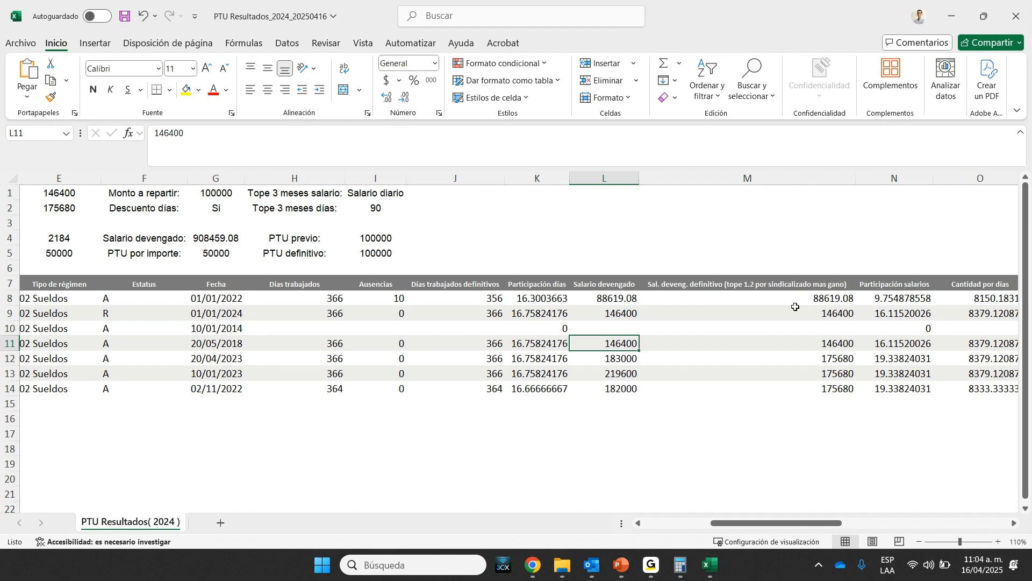
pyautogui.click(835, 316)
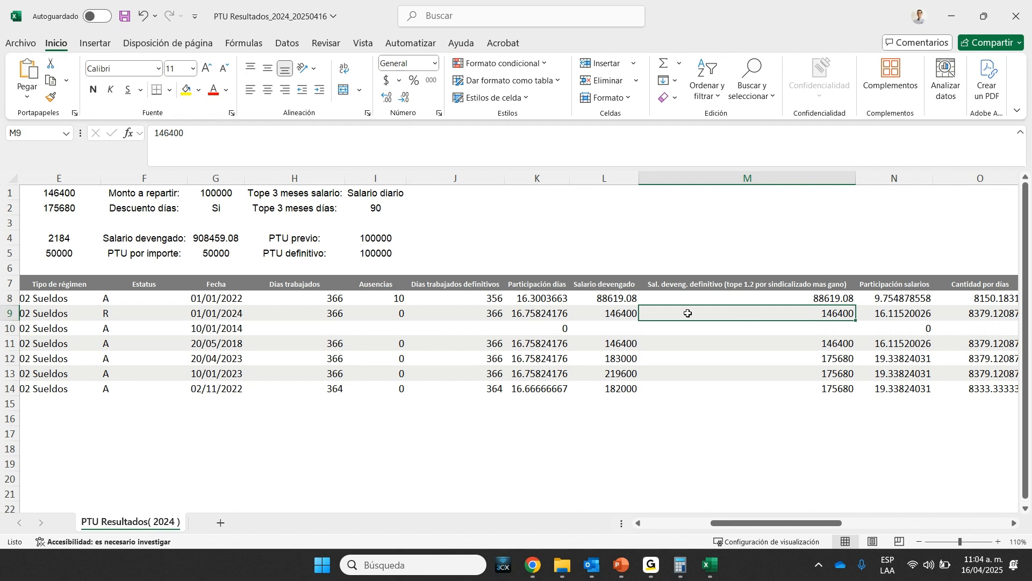
pyautogui.click(627, 315)
pyautogui.click(842, 316)
pyautogui.moveTo(835, 298); pyautogui.dragTo(841, 387)
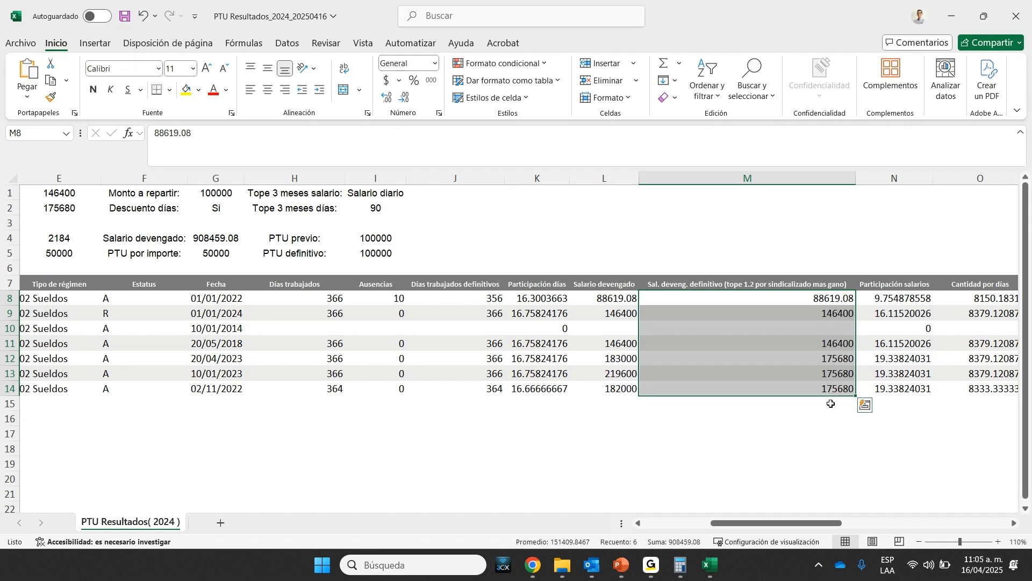
# - Compare Salario devengado with the definitive earned salary row by row for rows 8, 9 and 12
pyautogui.click(612, 296)
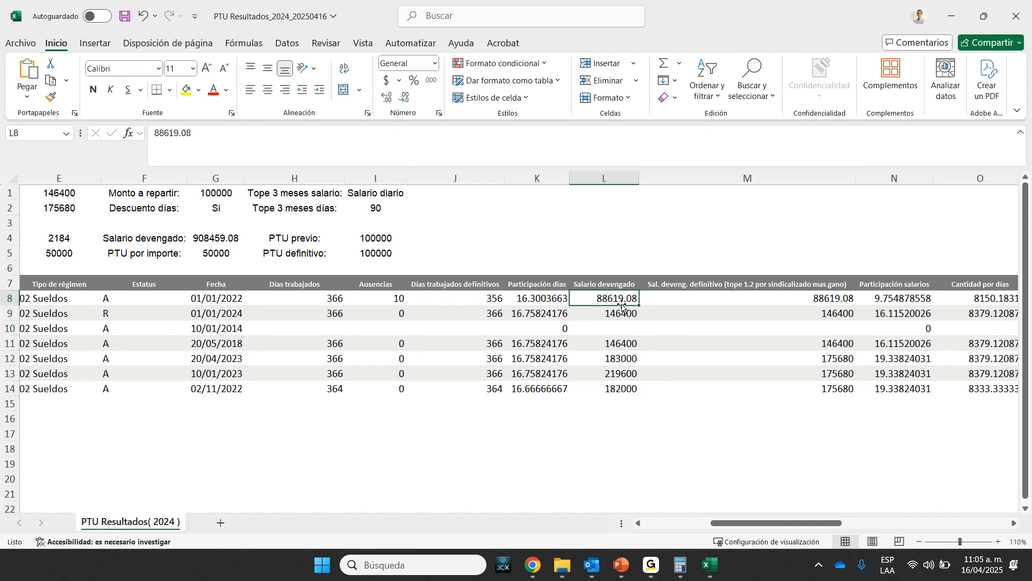
pyautogui.click(829, 297)
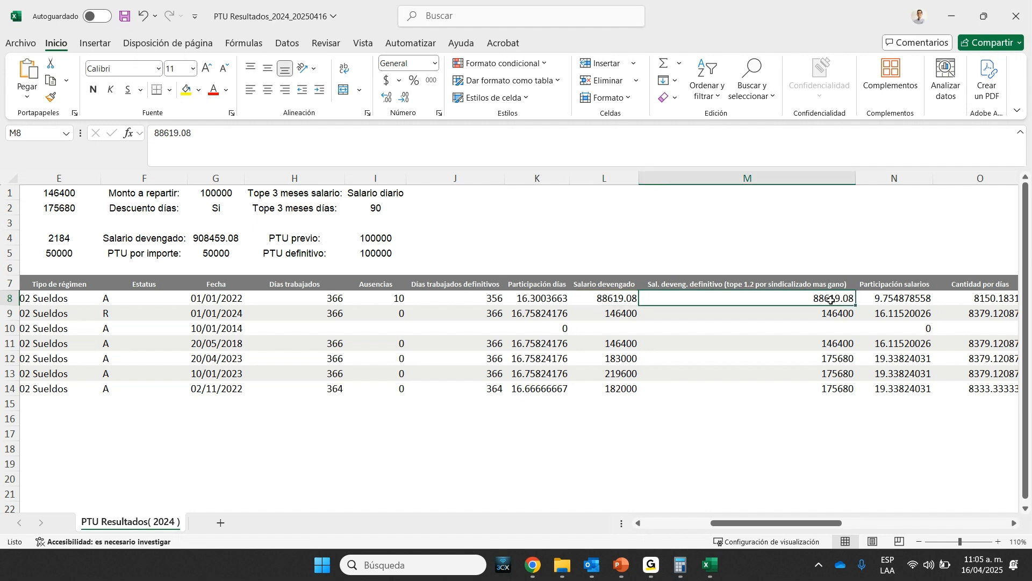
pyautogui.click(622, 317)
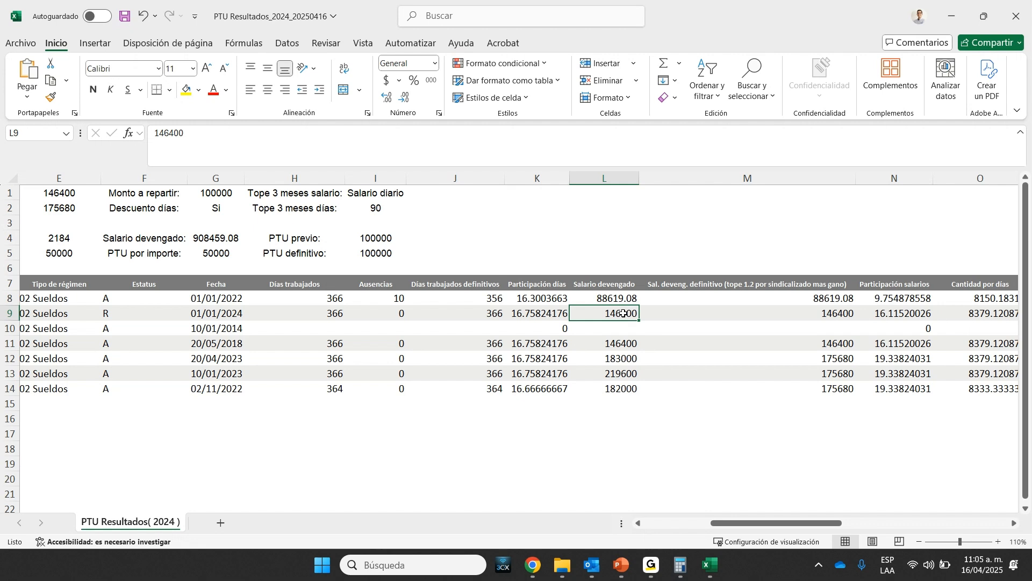
pyautogui.click(836, 317)
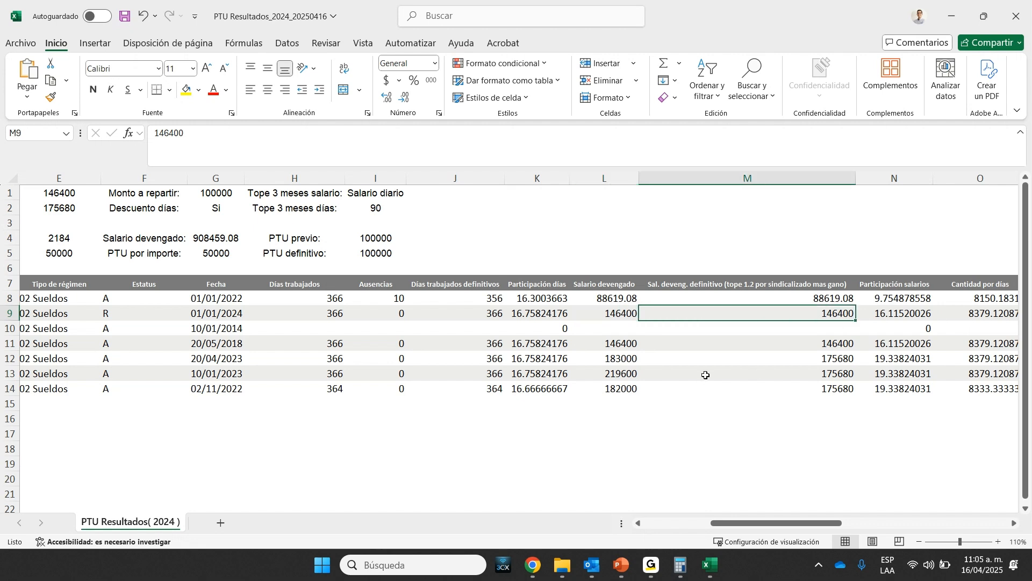
pyautogui.click(618, 361)
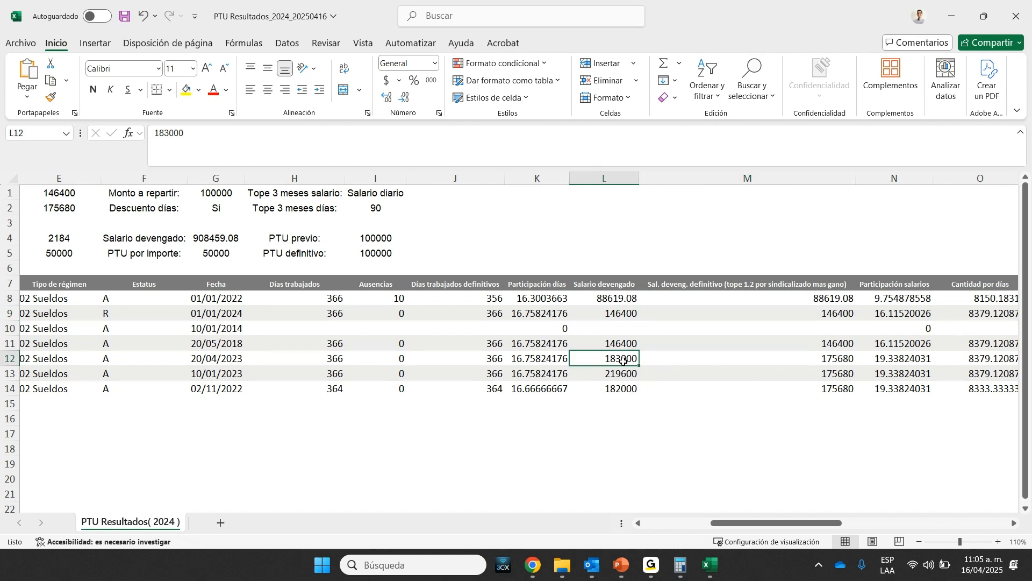
pyautogui.click(828, 360)
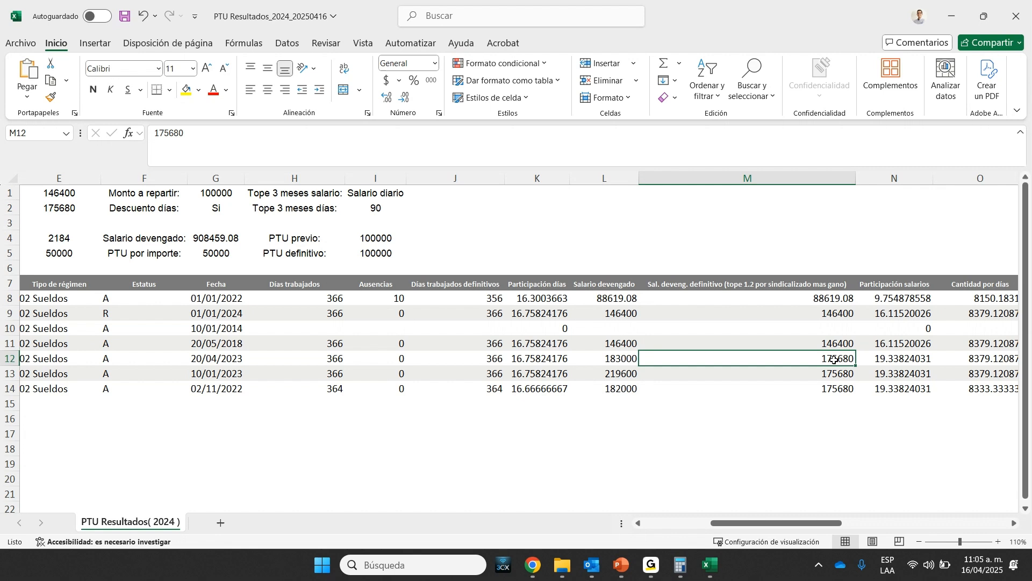
# - Compare the salaries in rows 12 to 14 with their capped definitive salaries and recheck the definitive salary column's sum
pyautogui.moveTo(618, 362); pyautogui.dragTo(619, 389)
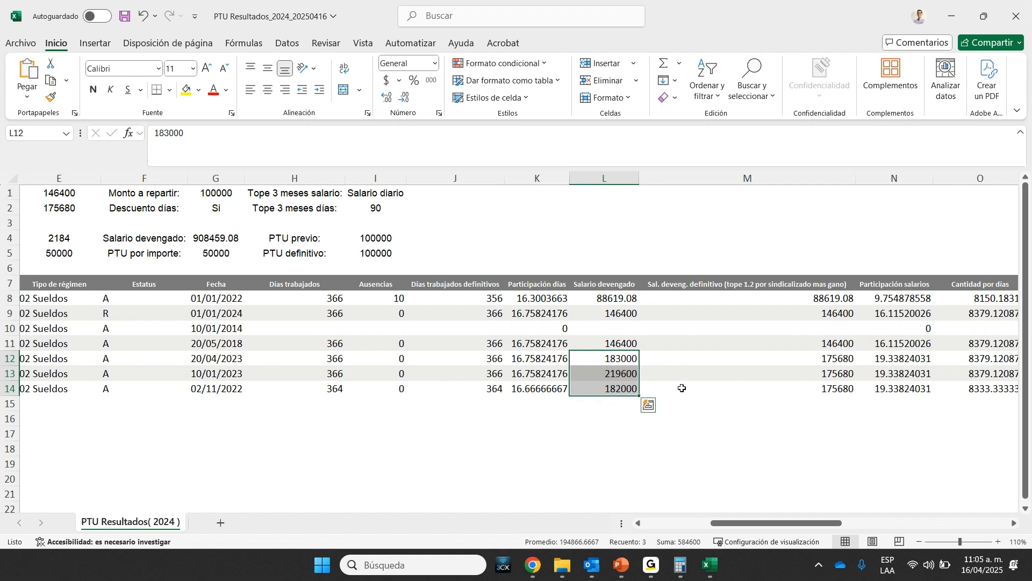
pyautogui.click(837, 360)
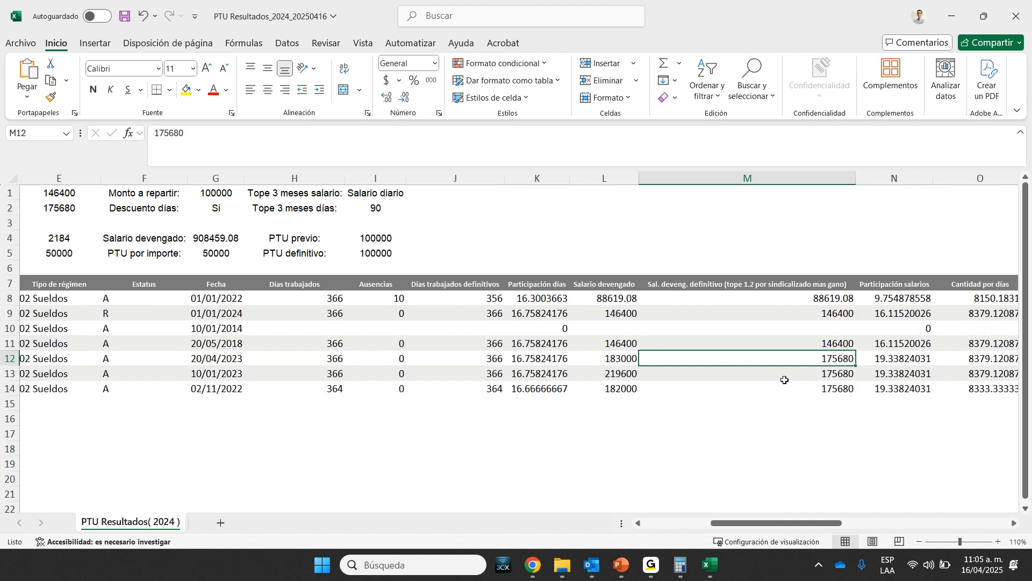
pyautogui.moveTo(621, 358); pyautogui.dragTo(624, 386)
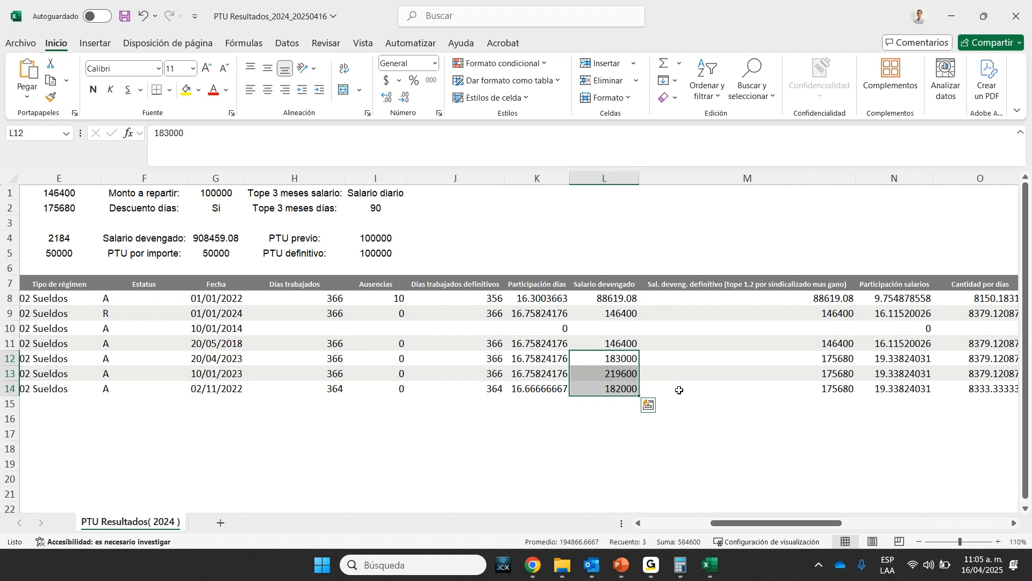
pyautogui.click(615, 372)
pyautogui.click(619, 299)
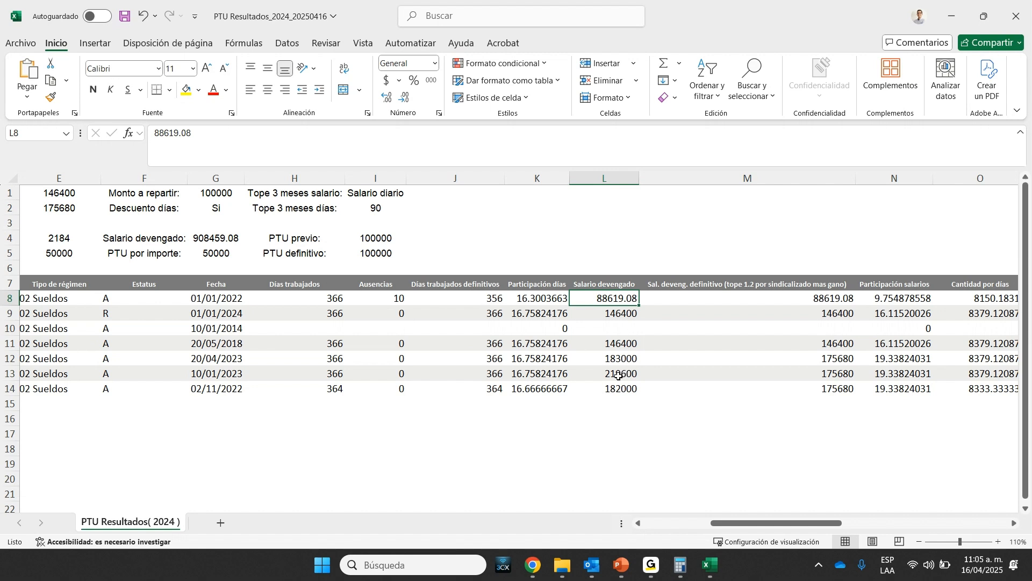
pyautogui.click(854, 374)
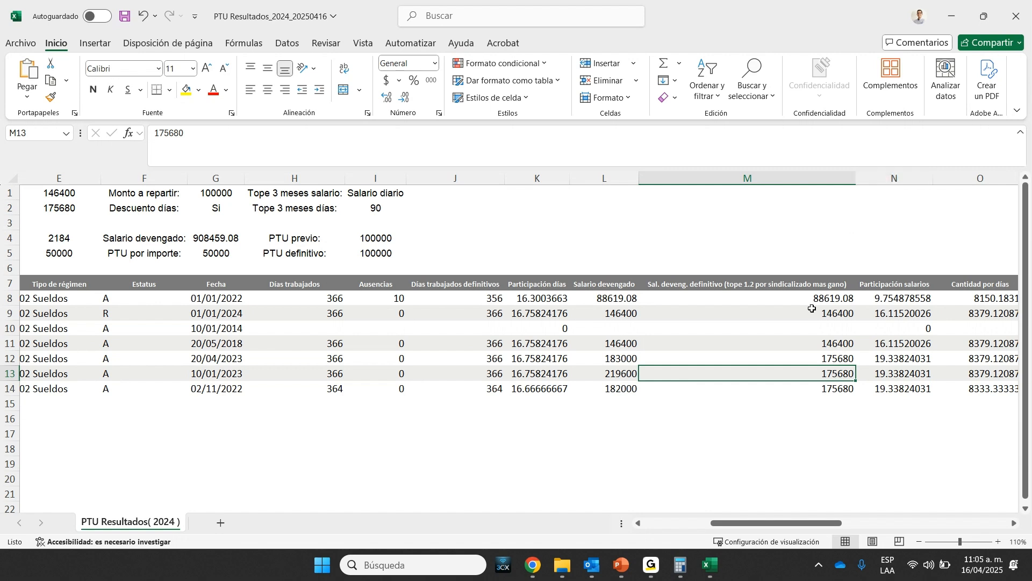
pyautogui.moveTo(817, 297); pyautogui.dragTo(839, 391)
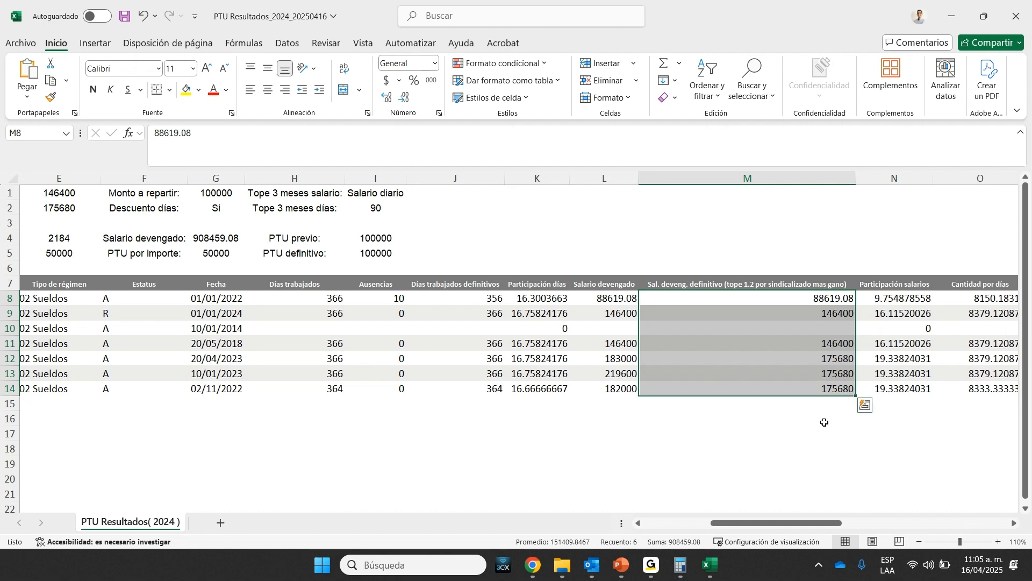
# - Check the first collaborator's definitive salary and compare the sums of the Participación salarios and Participación días columns
pyautogui.click(829, 300)
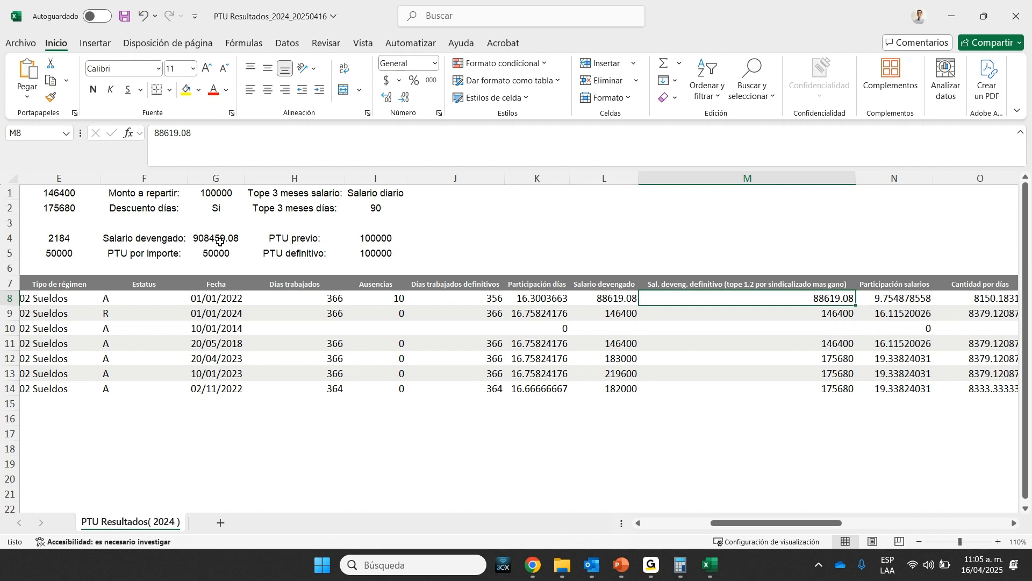
pyautogui.click(889, 298)
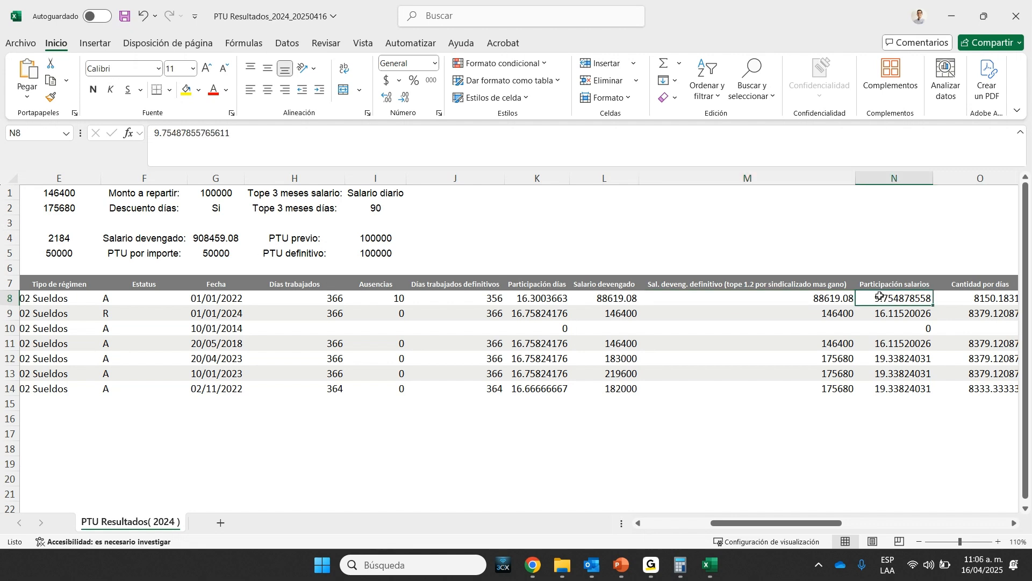
pyautogui.moveTo(880, 296); pyautogui.dragTo(892, 385)
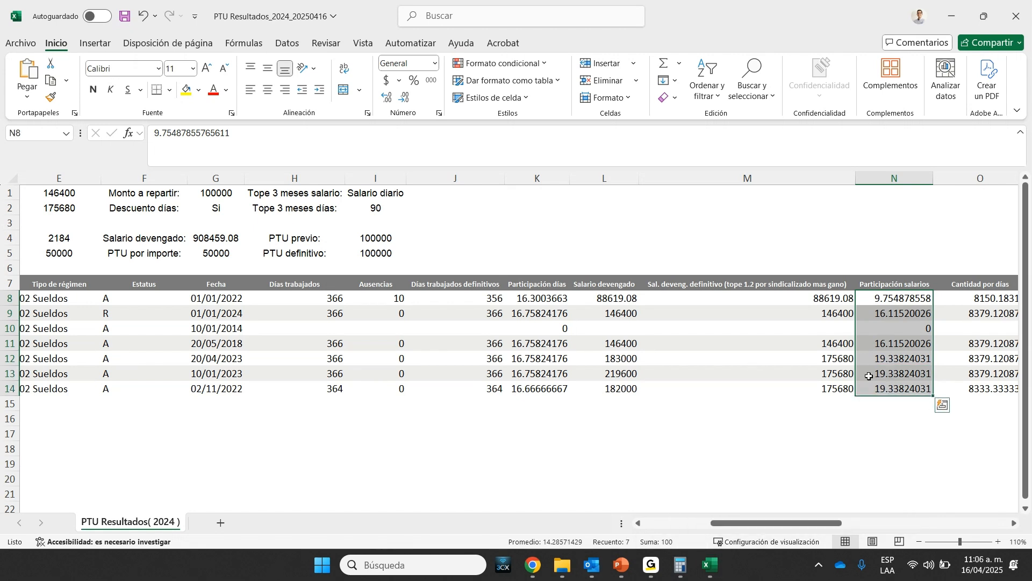
pyautogui.moveTo(544, 299); pyautogui.dragTo(540, 385)
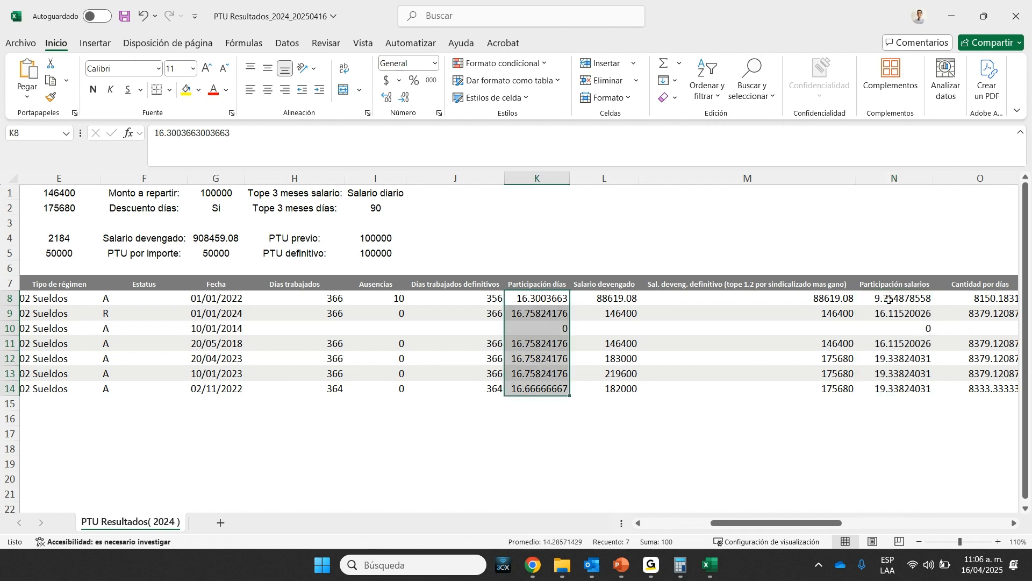
pyautogui.moveTo(889, 299); pyautogui.dragTo(893, 390)
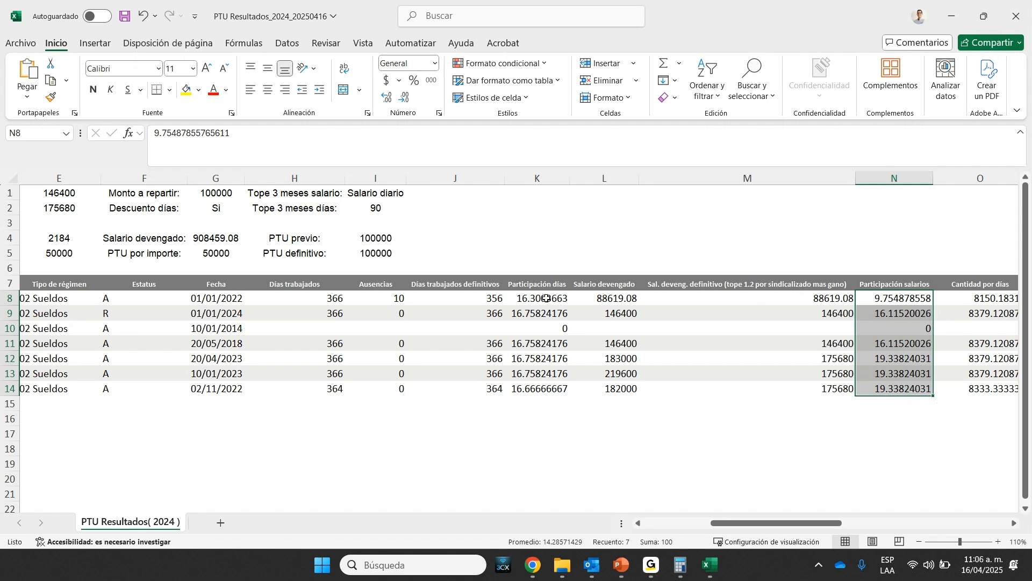
# - Compare row 8's Participación días and Participación salarios with its Cantidad por días and Cantidad por importe
pyautogui.click(537, 298)
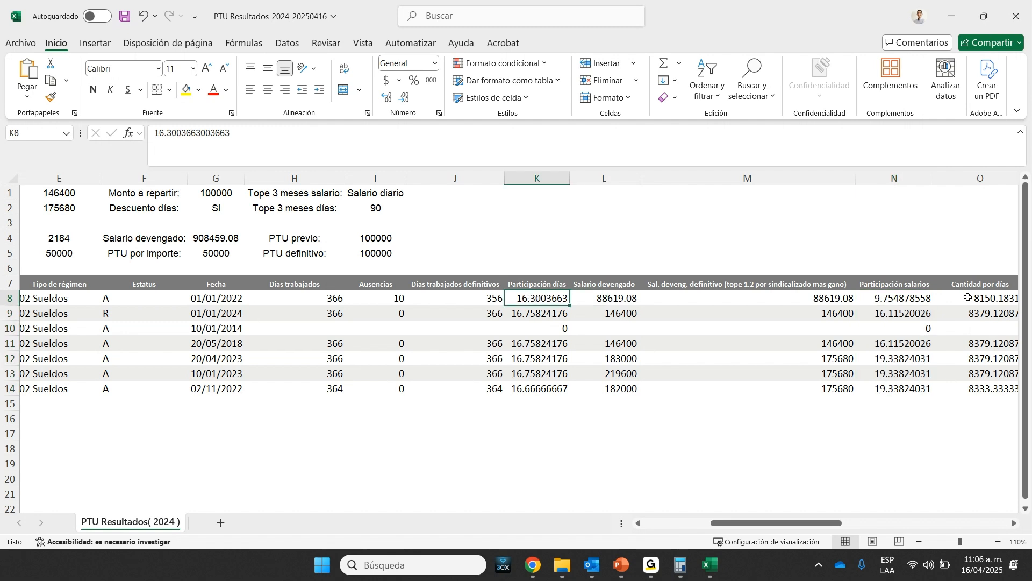
pyautogui.click(895, 298)
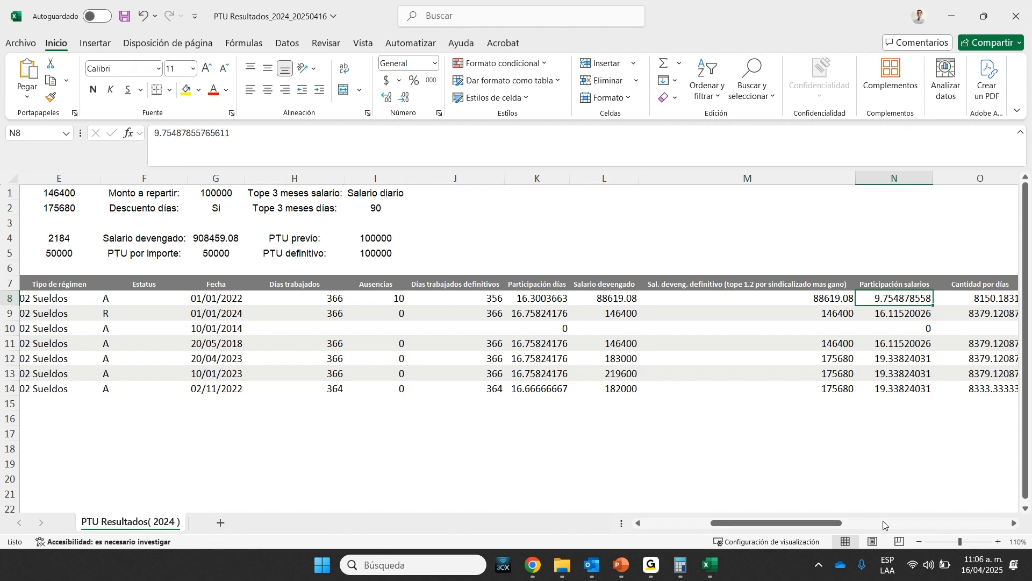
pyautogui.click(1015, 523)
pyautogui.click(1014, 523)
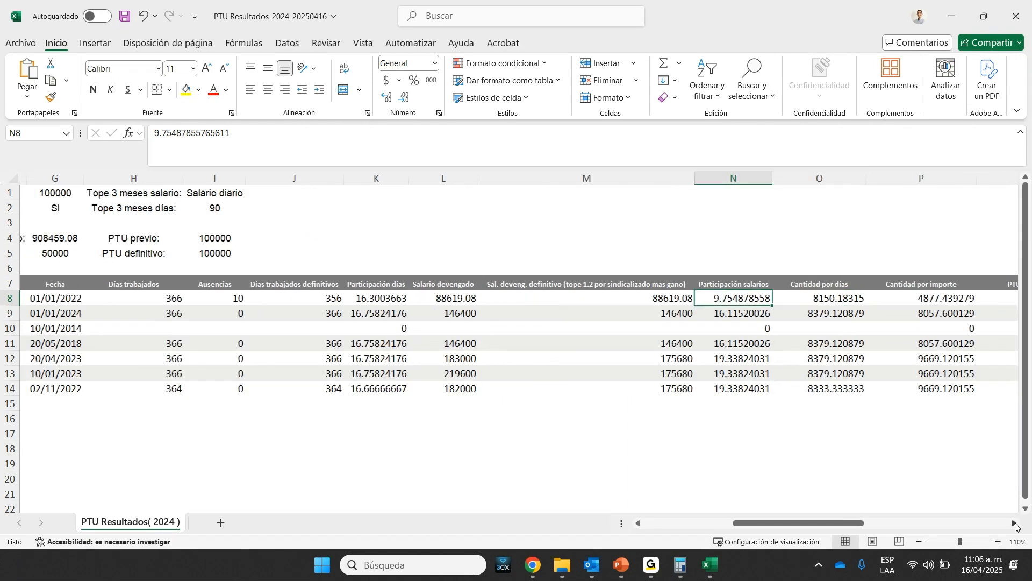
pyautogui.click(1014, 524)
pyautogui.click(1015, 523)
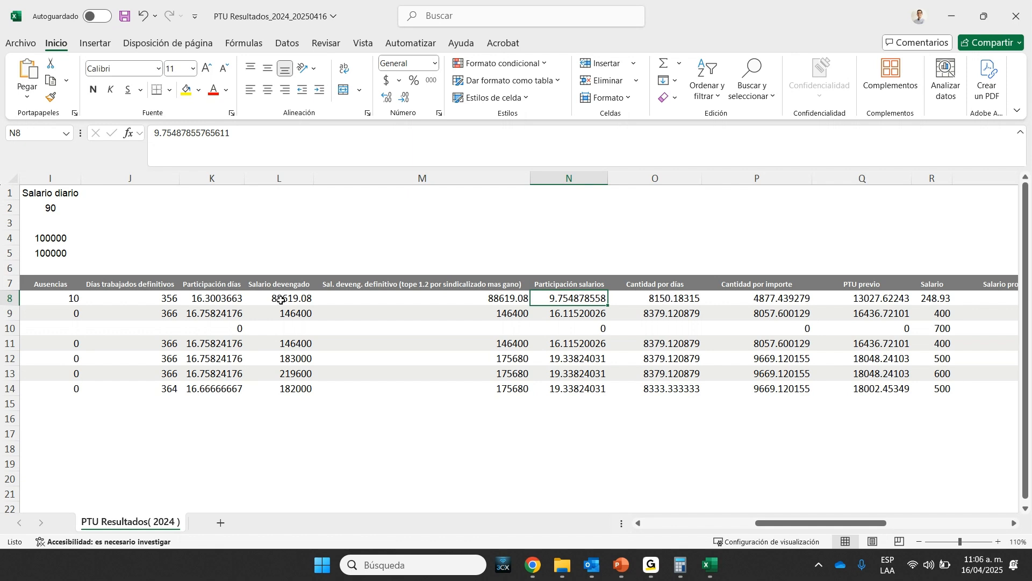
pyautogui.click(212, 297)
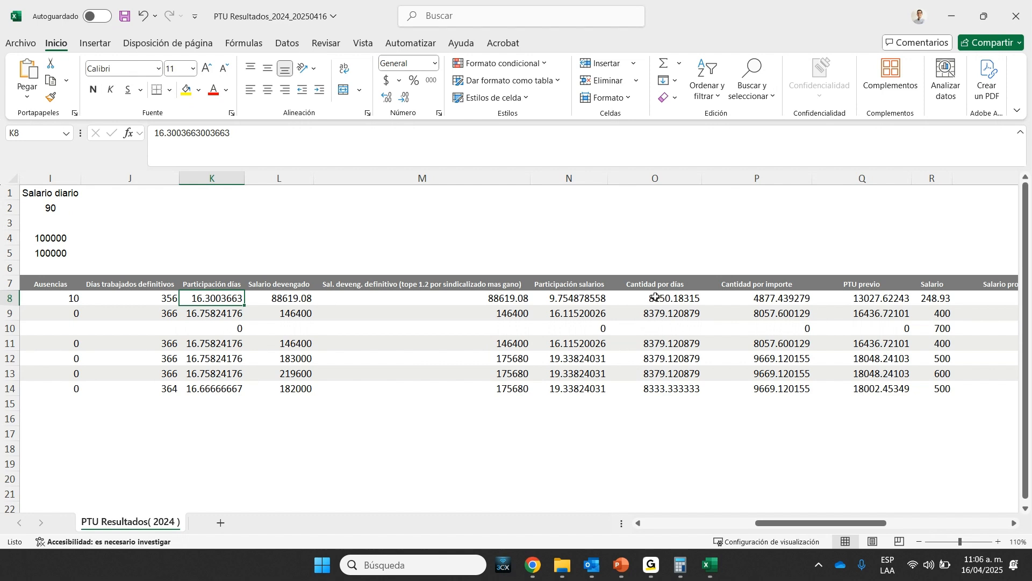
pyautogui.click(672, 299)
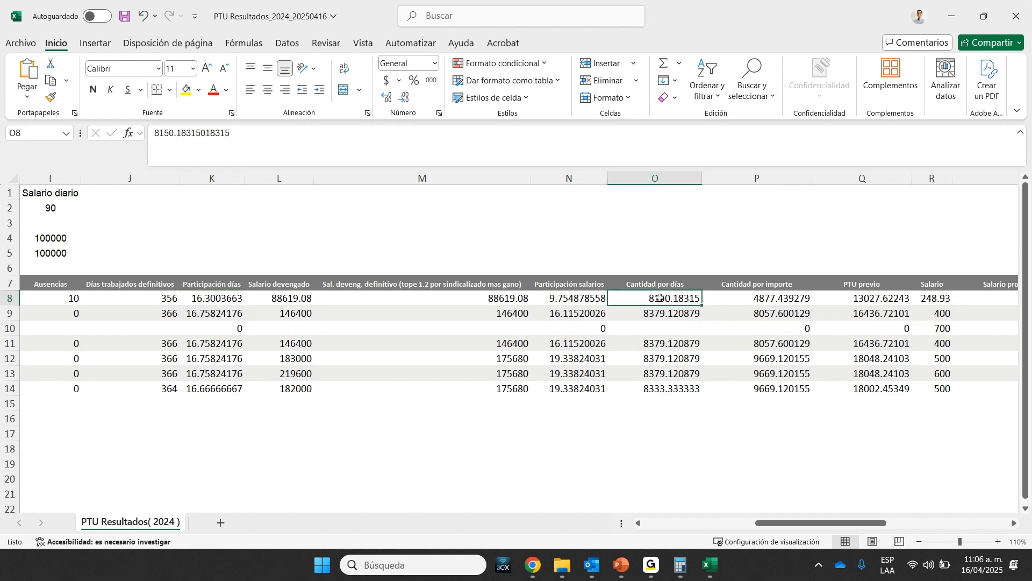
pyautogui.click(564, 296)
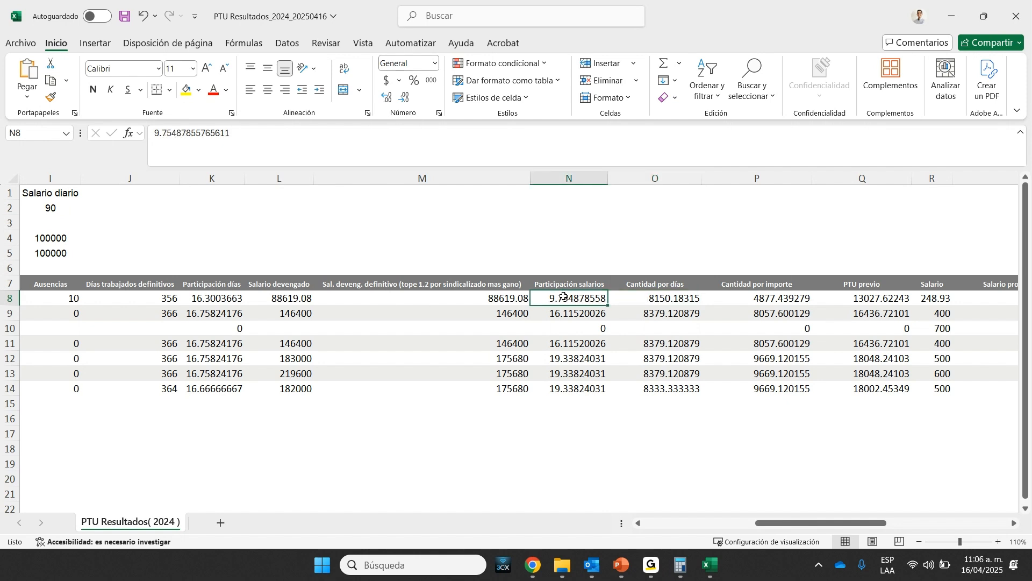
pyautogui.click(776, 299)
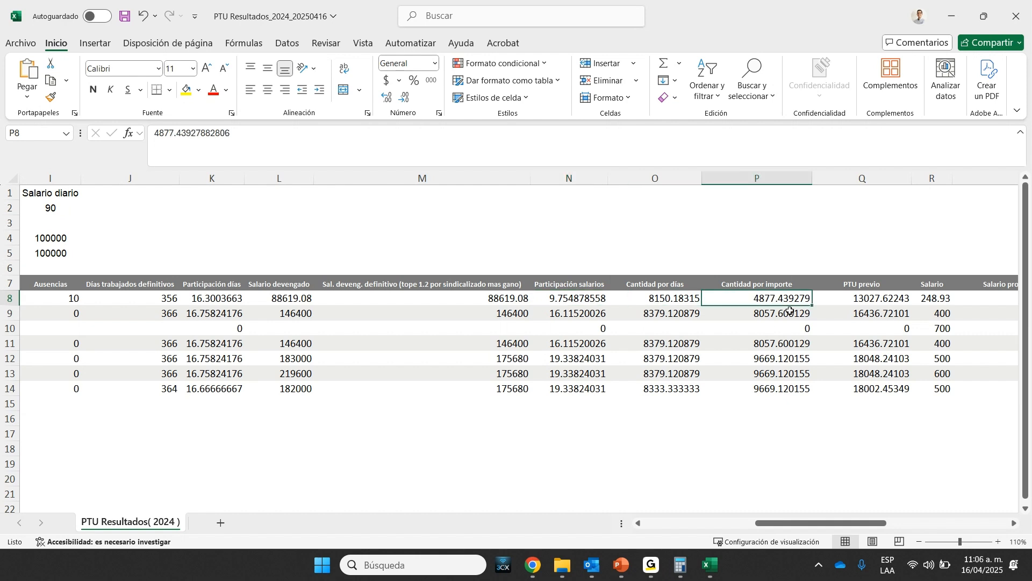
pyautogui.moveTo(667, 297); pyautogui.dragTo(759, 297)
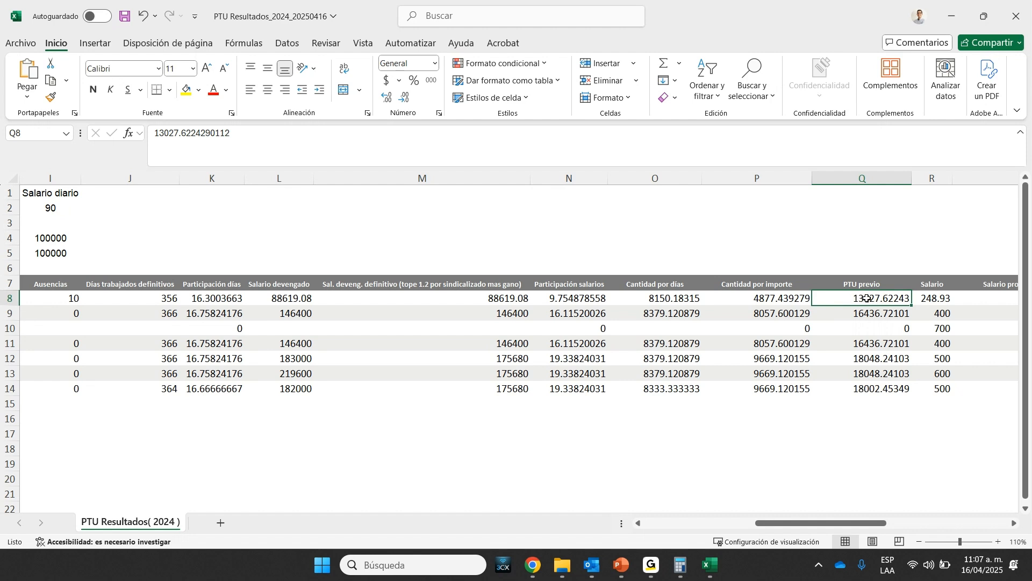
# - Check the sum of the PTU previo column for rows 8 to 14
pyautogui.moveTo(867, 298); pyautogui.dragTo(880, 398)
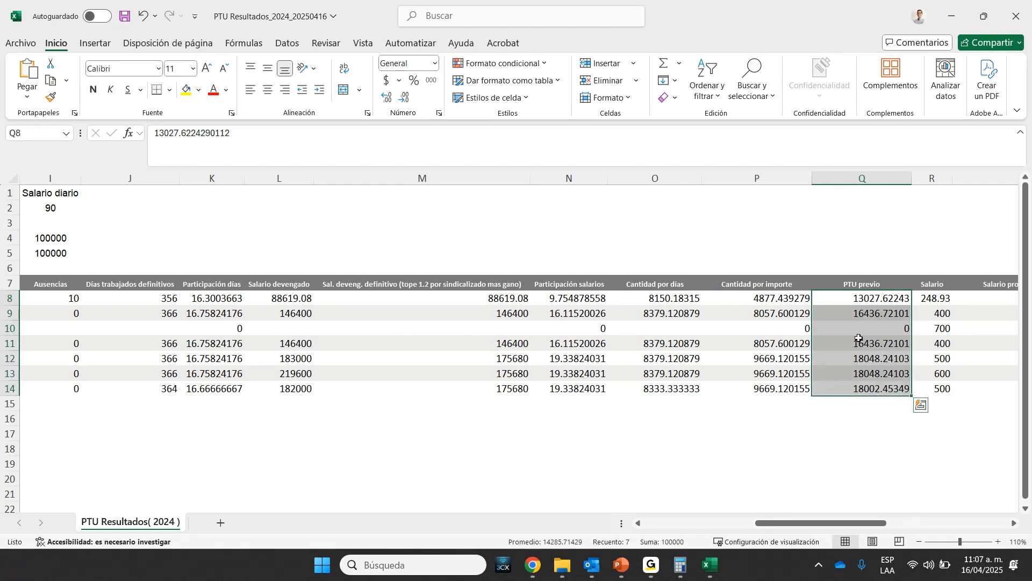
pyautogui.click(850, 418)
pyautogui.moveTo(858, 300); pyautogui.dragTo(879, 397)
pyautogui.click(783, 429)
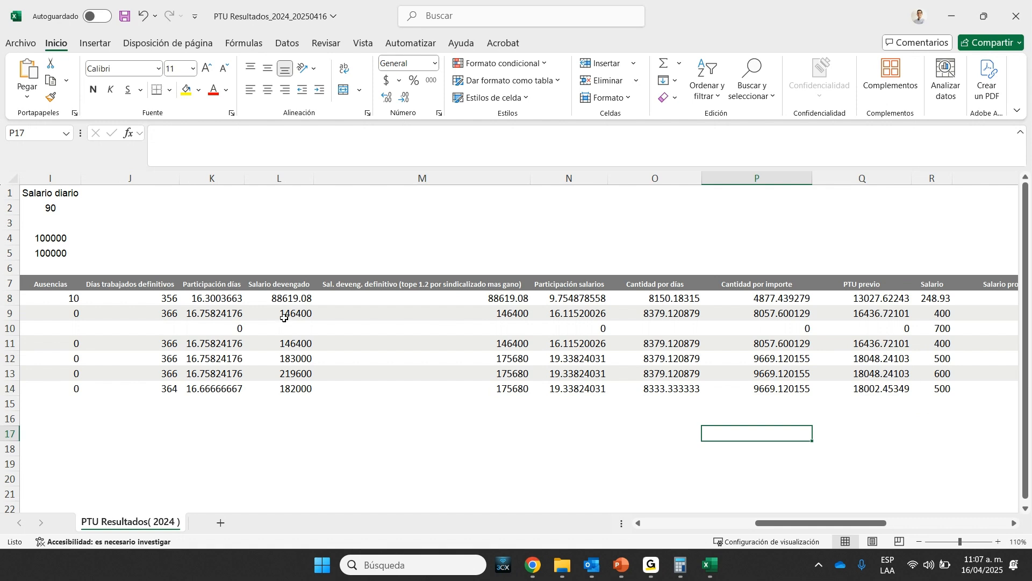
# - Trace row 9 from Participación días and Participación salarios to Cantidad por días, Cantidad por importe and PTU previo
pyautogui.click(662, 316)
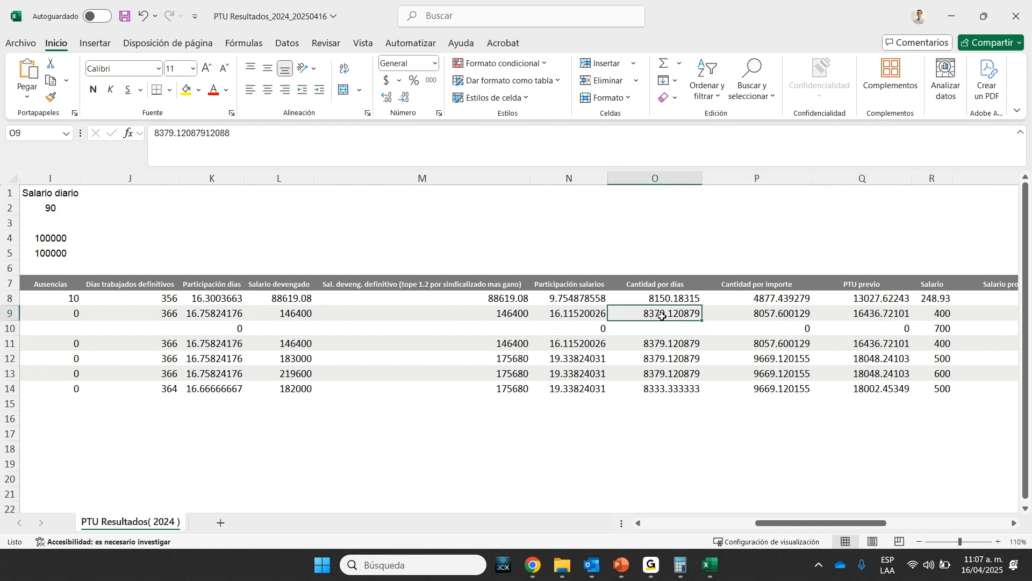
pyautogui.click(200, 313)
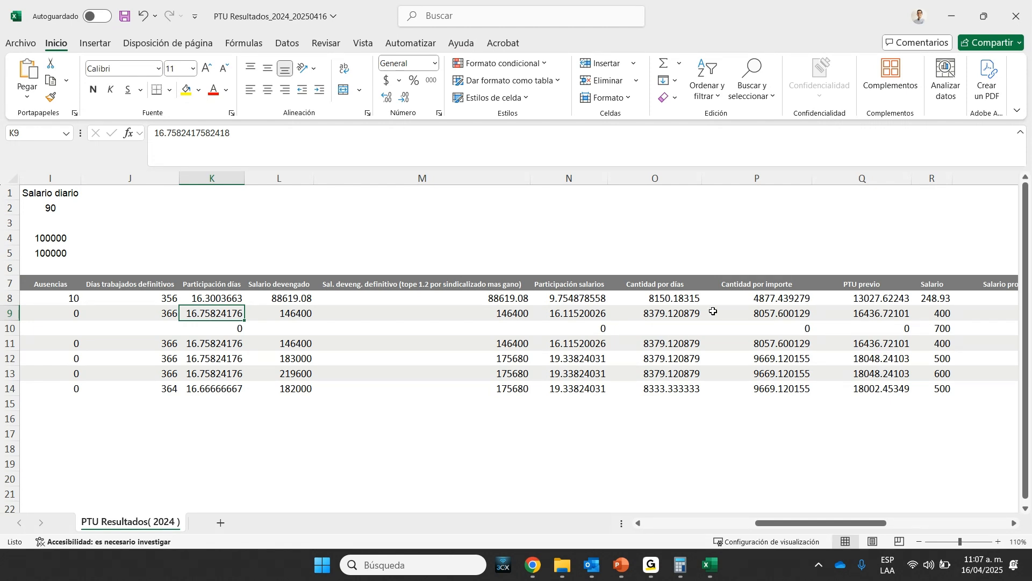
pyautogui.click(673, 313)
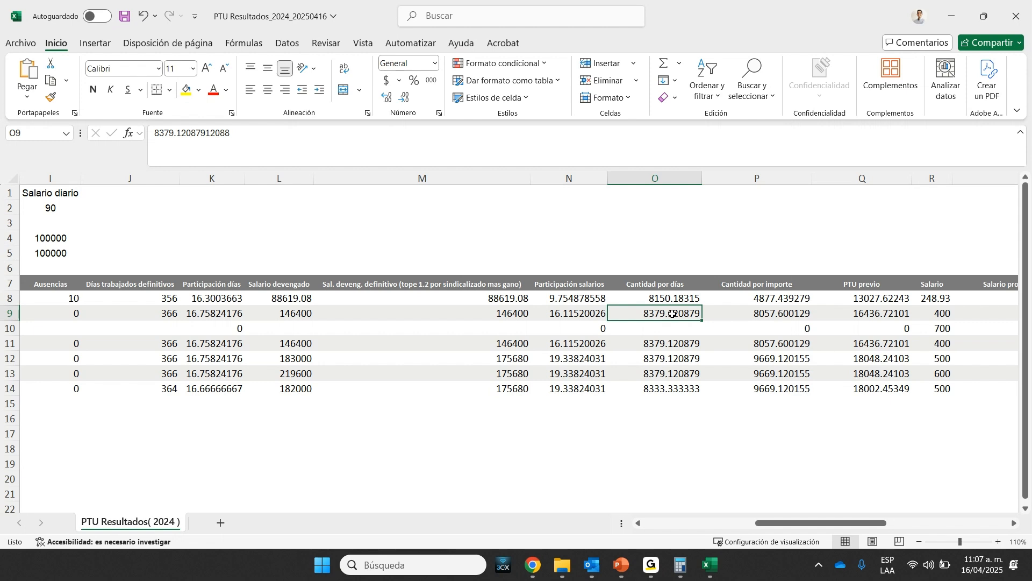
pyautogui.click(564, 313)
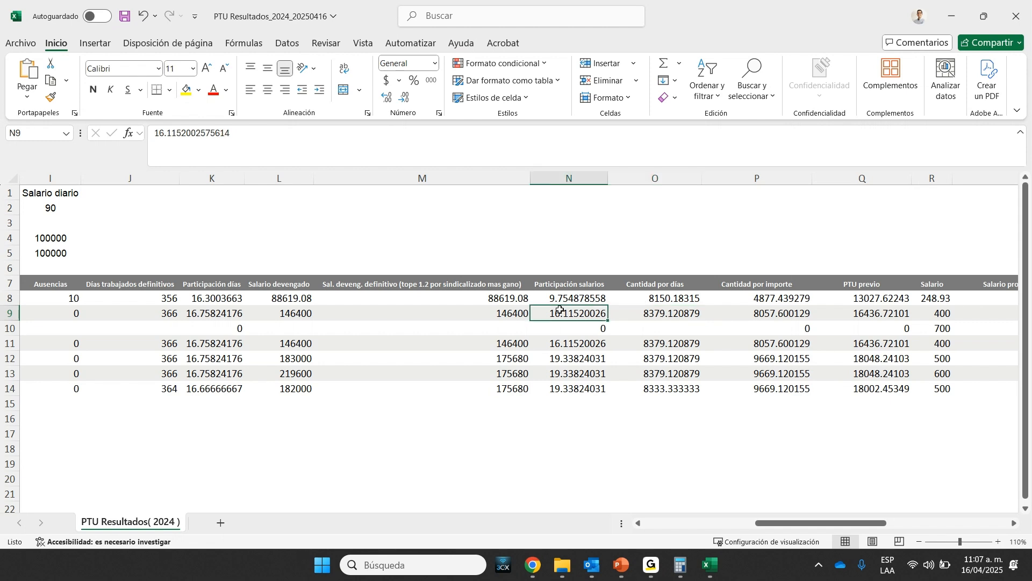
pyautogui.click(775, 313)
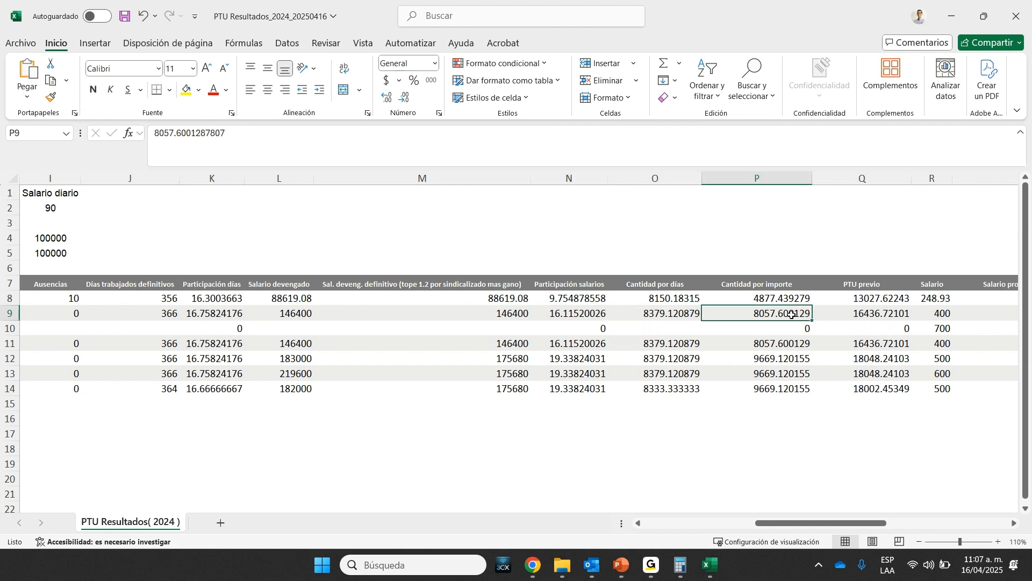
pyautogui.click(868, 314)
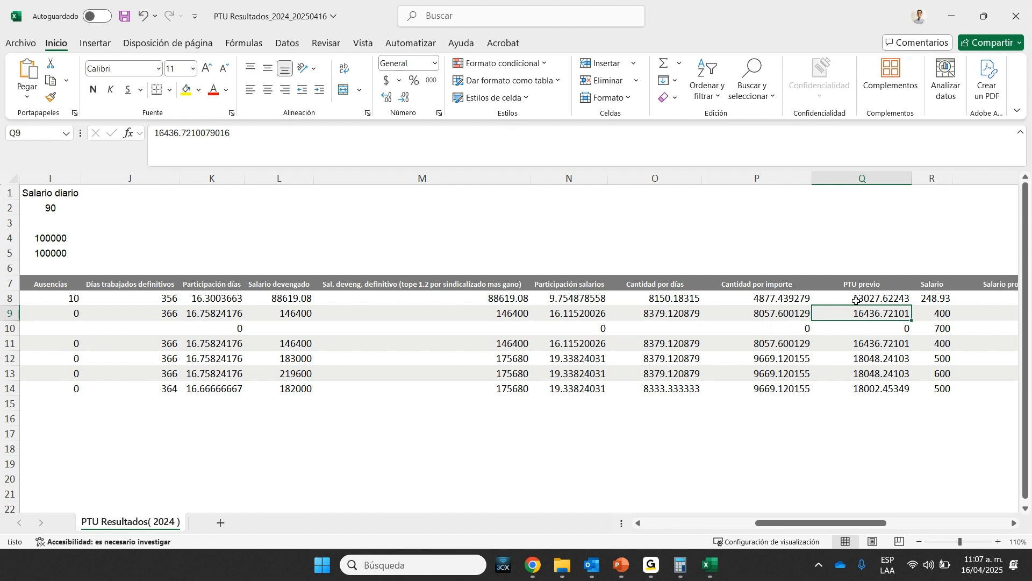
# - Recheck the PTU previo column's sum and compare the individual amounts in rows 8 and 11 to 14
pyautogui.moveTo(867, 298); pyautogui.dragTo(867, 389)
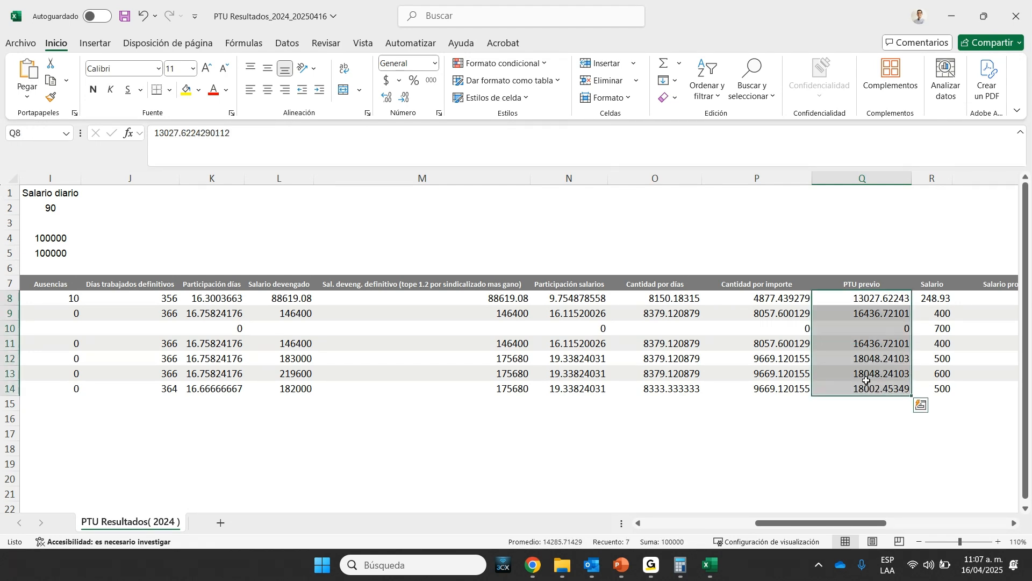
pyautogui.click(867, 344)
pyautogui.click(871, 375)
pyautogui.click(866, 389)
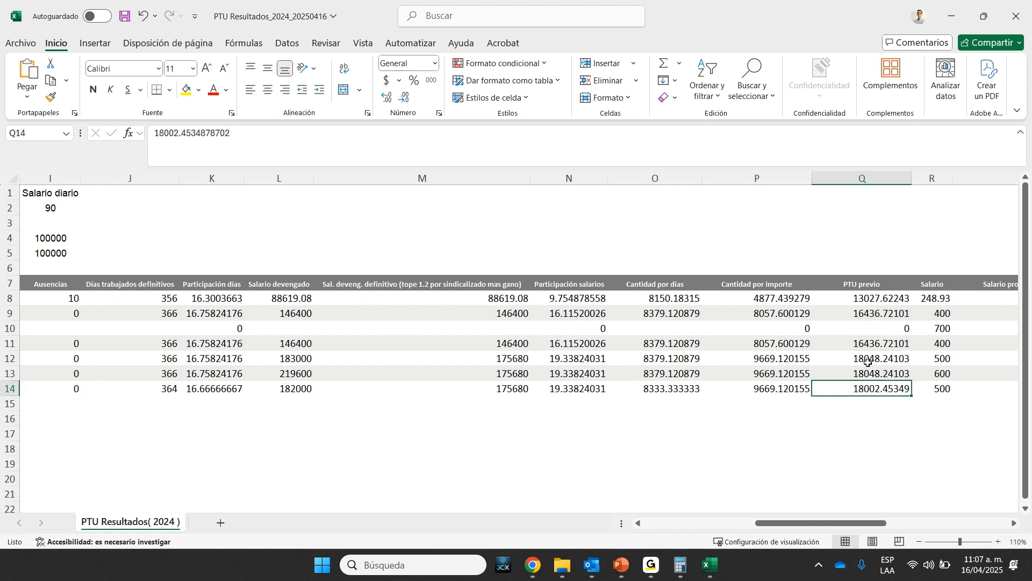
pyautogui.click(869, 360)
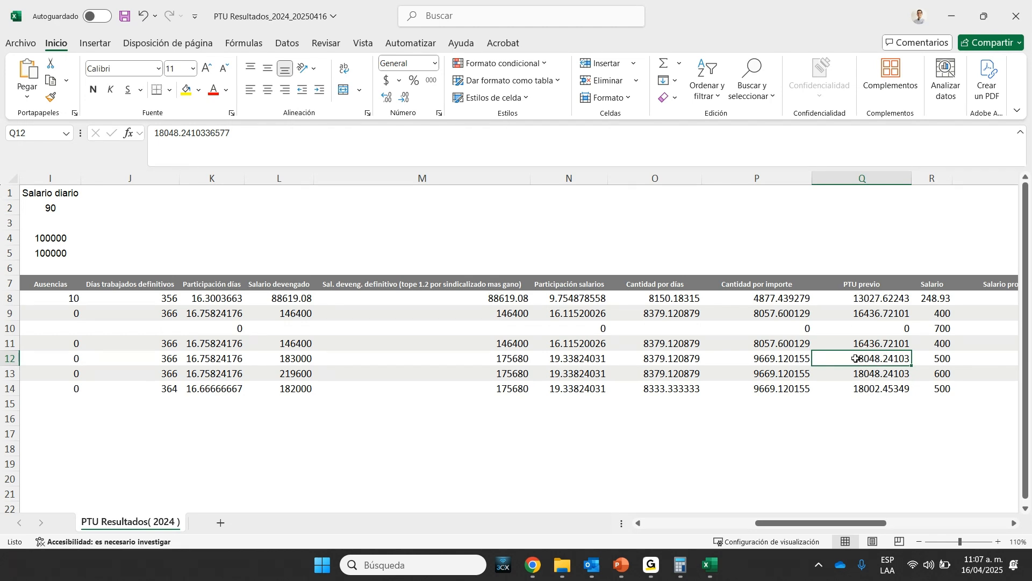
pyautogui.click(860, 296)
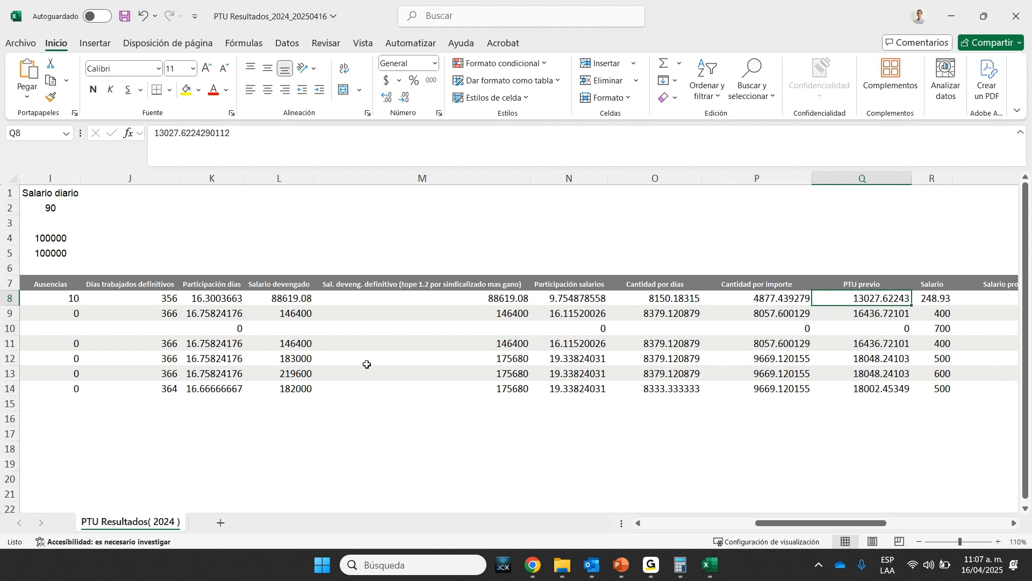
# - Compare Participación salarios, capped definitive salary and Cantidad por importe for rows 12 to 14, checking row 11's Salario devengado as well
pyautogui.moveTo(558, 359); pyautogui.dragTo(557, 388)
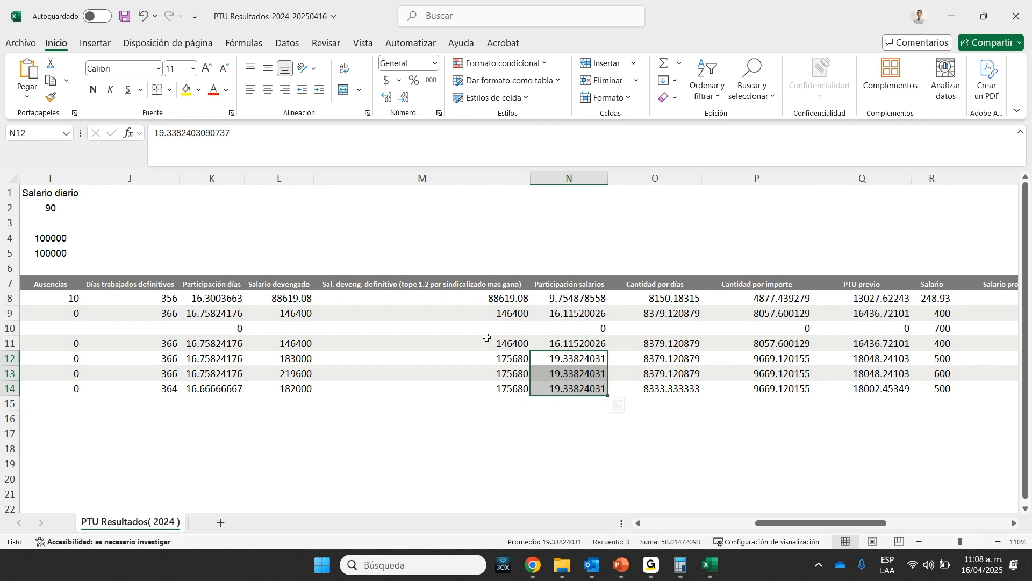
pyautogui.click(291, 344)
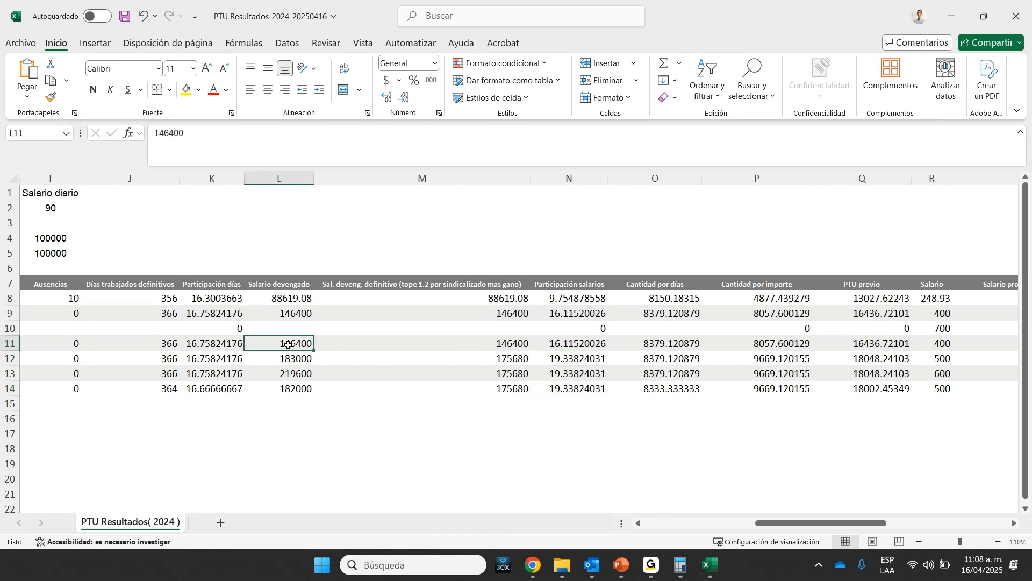
pyautogui.click(515, 359)
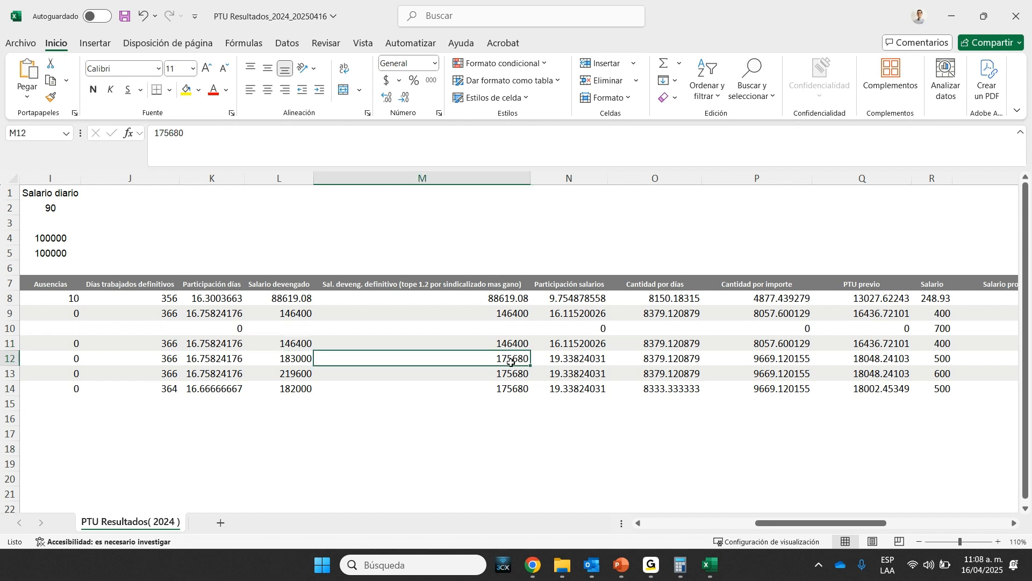
pyautogui.moveTo(510, 356); pyautogui.dragTo(513, 390)
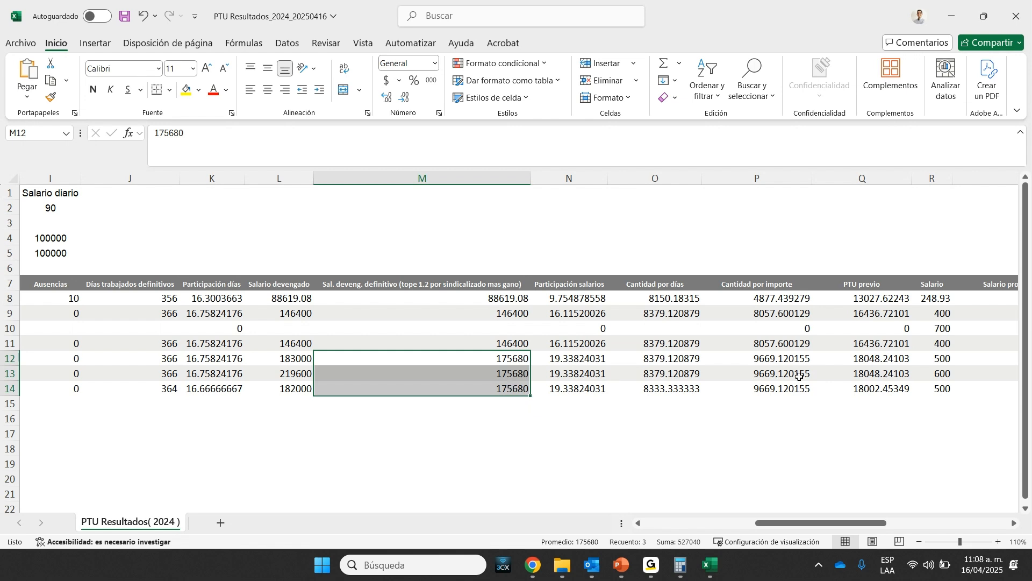
pyautogui.moveTo(766, 360); pyautogui.dragTo(762, 390)
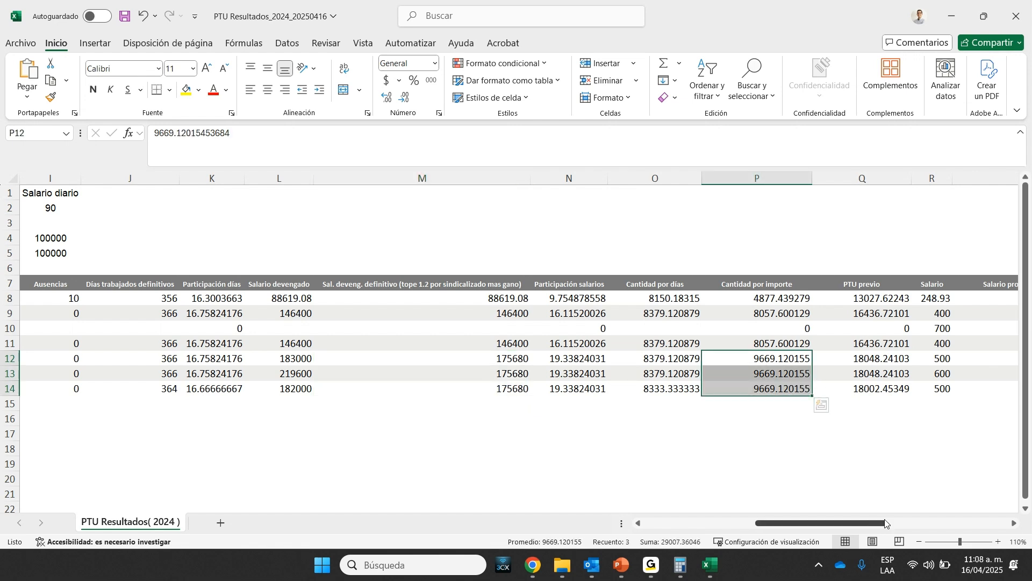
# - Compare the PTU previo amounts in rows 8 to 14 with each row's Salario promedio últimos 3 meses
pyautogui.click(1014, 523)
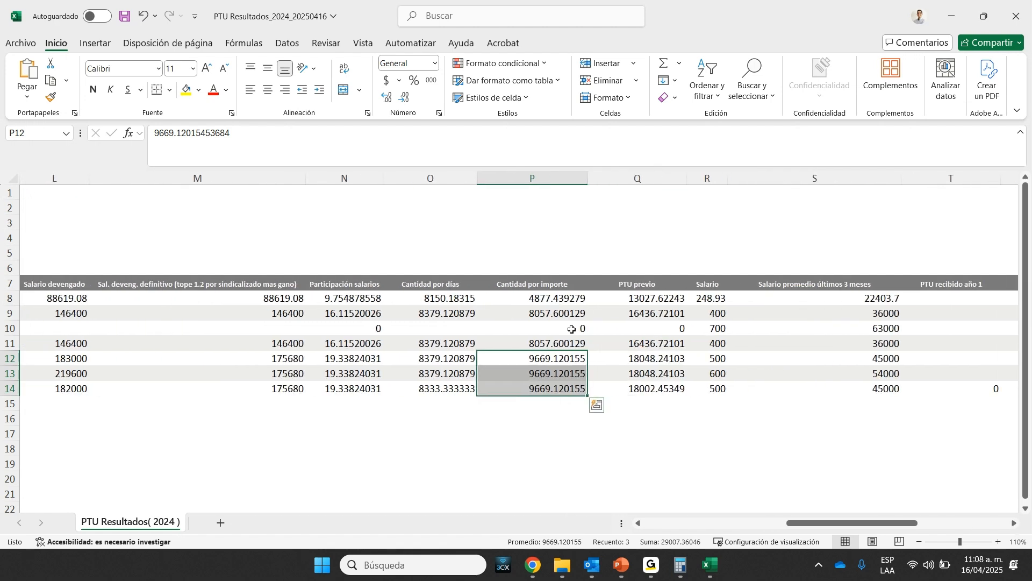
pyautogui.moveTo(646, 297); pyautogui.dragTo(655, 383)
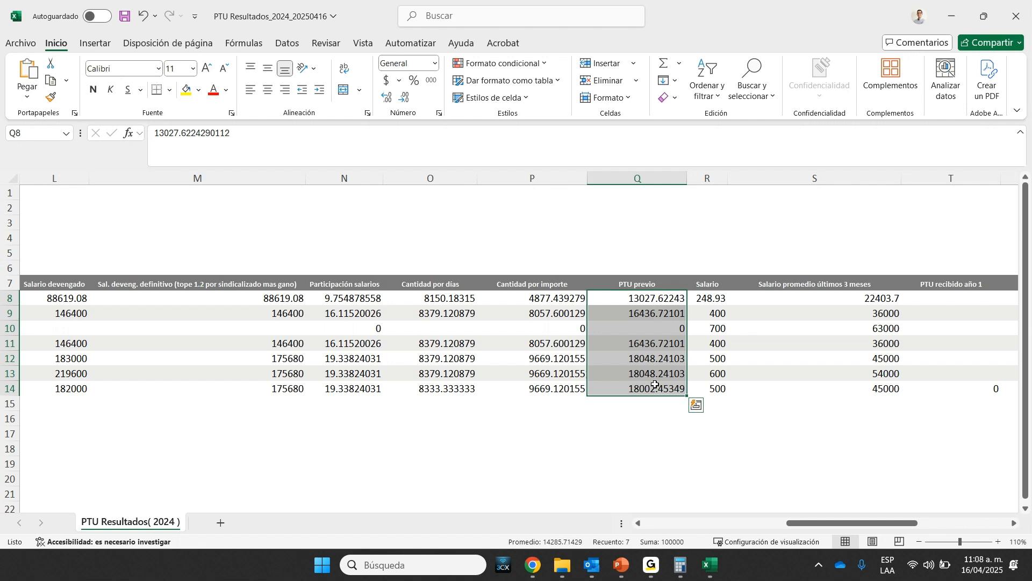
pyautogui.click(1014, 523)
pyautogui.click(1014, 524)
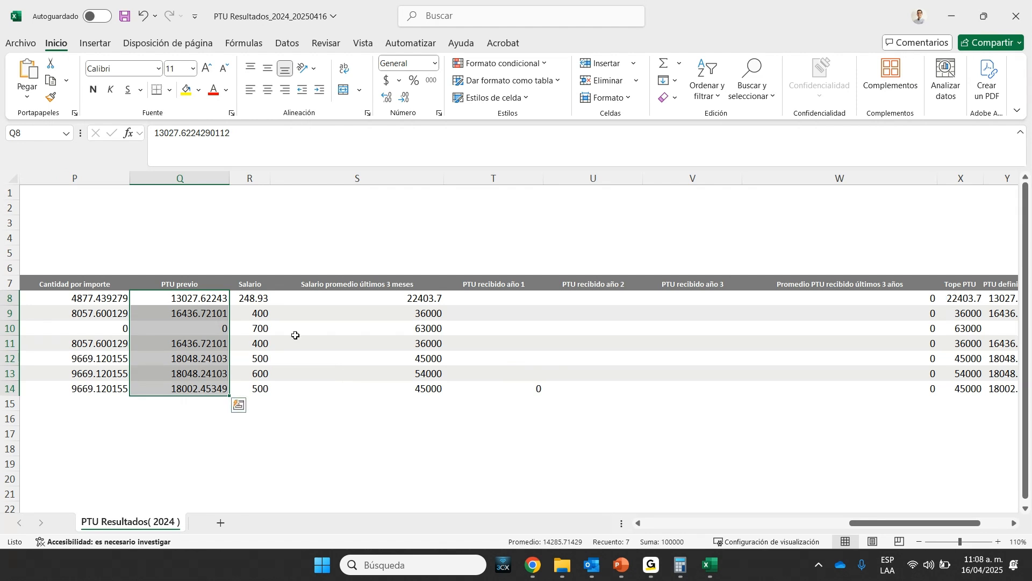
pyautogui.click(421, 297)
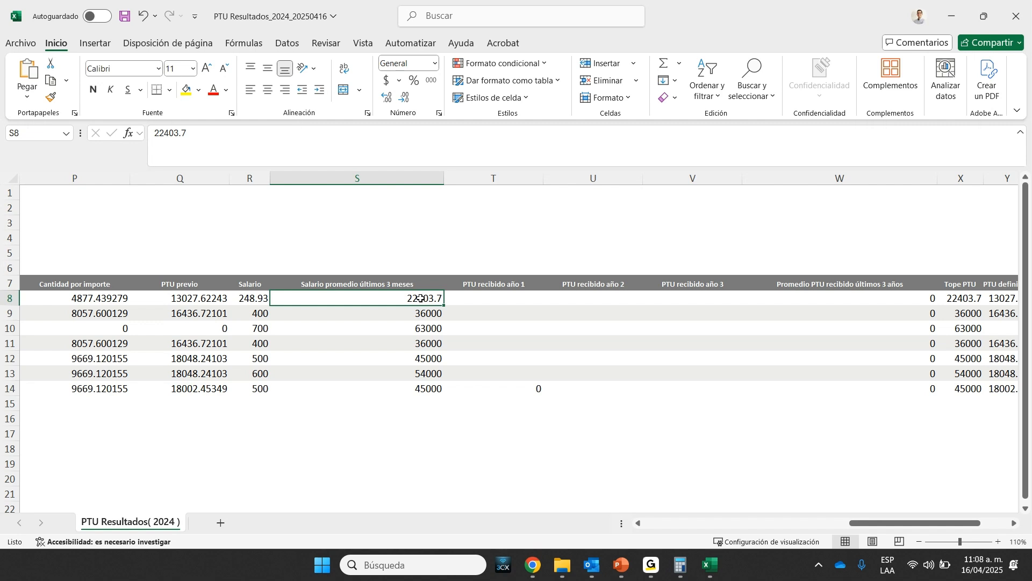
pyautogui.click(425, 316)
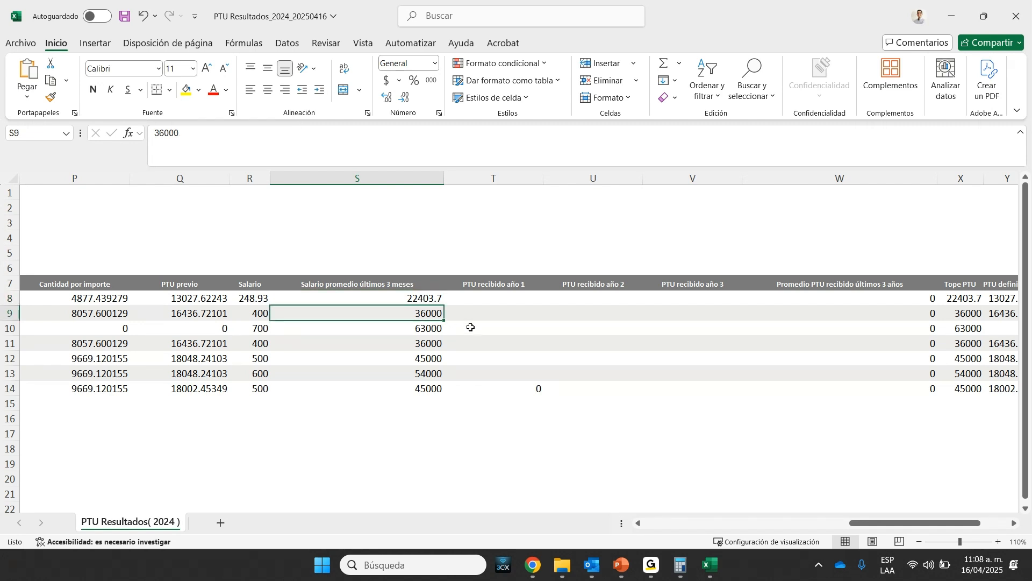
pyautogui.click(428, 329)
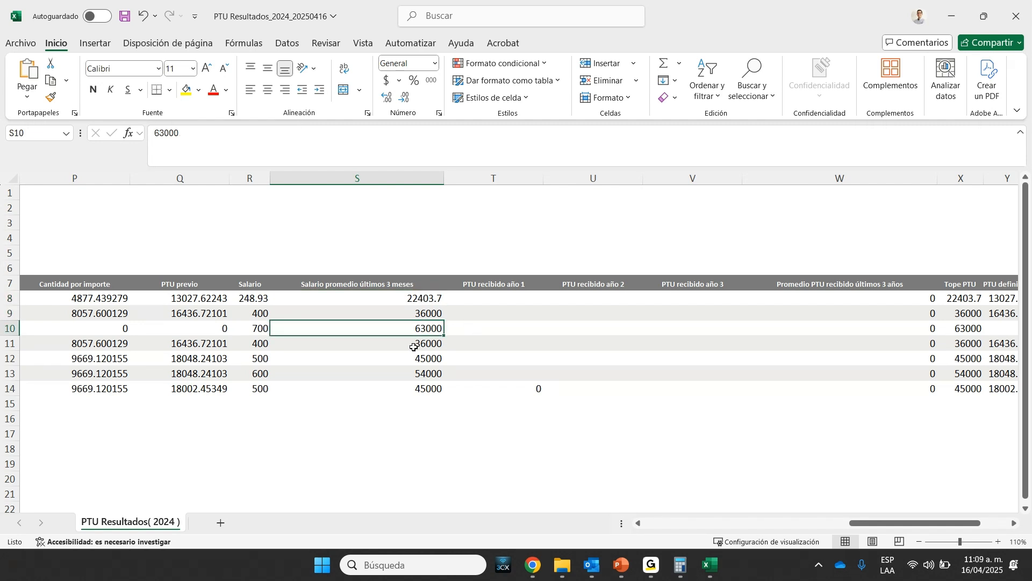
pyautogui.click(420, 346)
pyautogui.click(424, 359)
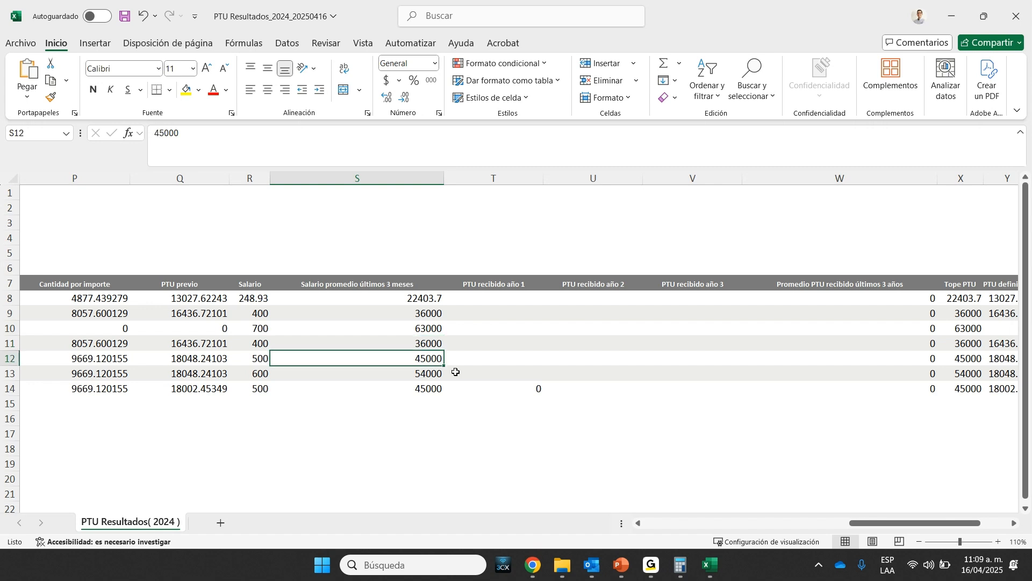
pyautogui.click(426, 374)
pyautogui.click(421, 391)
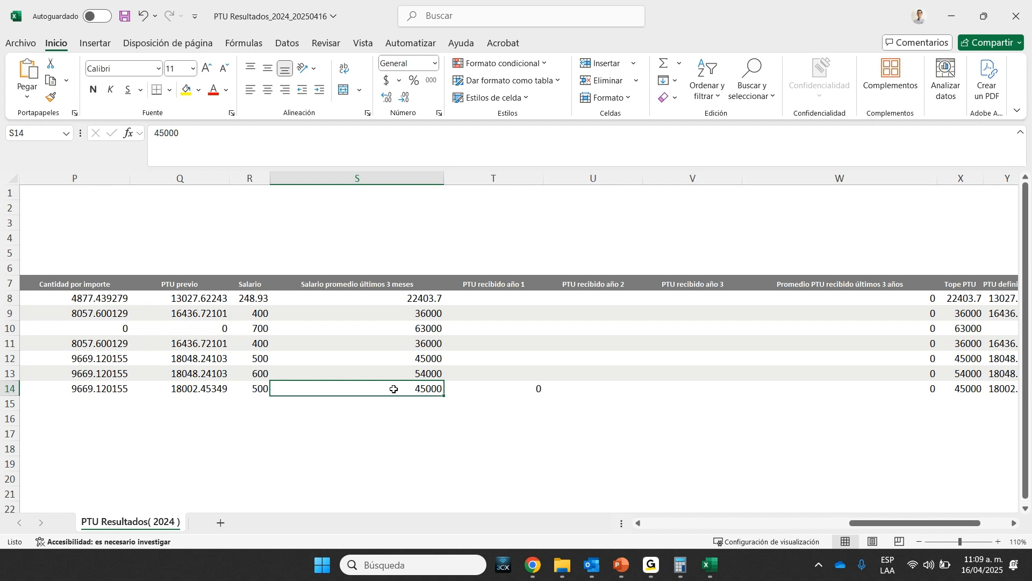
pyautogui.moveTo(181, 299); pyautogui.dragTo(183, 390)
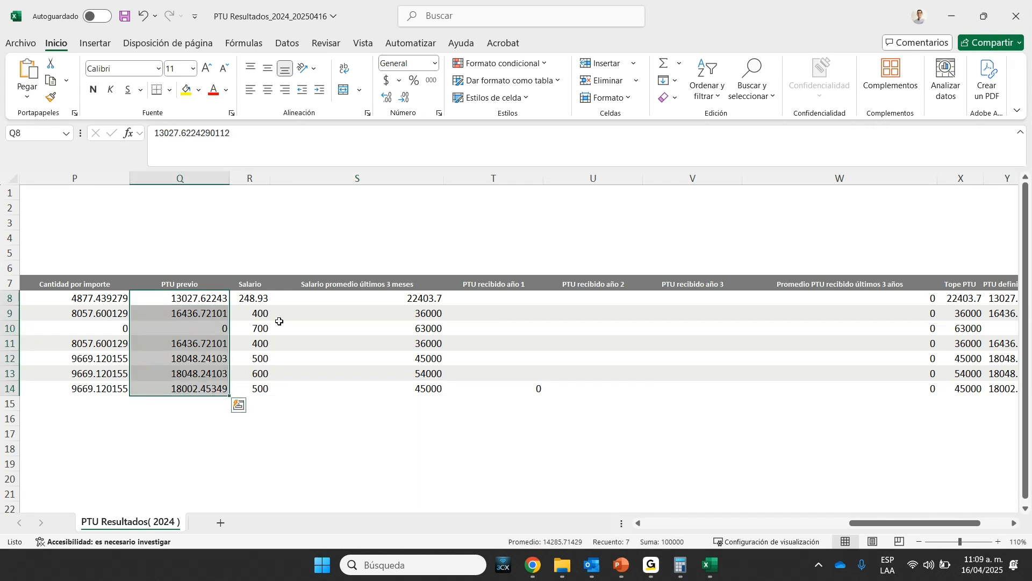
# - Go through the Salario promedio últimos 3 meses values for rows 8 to 14 one by one against the PTU previo column
pyautogui.moveTo(430, 299); pyautogui.dragTo(430, 388)
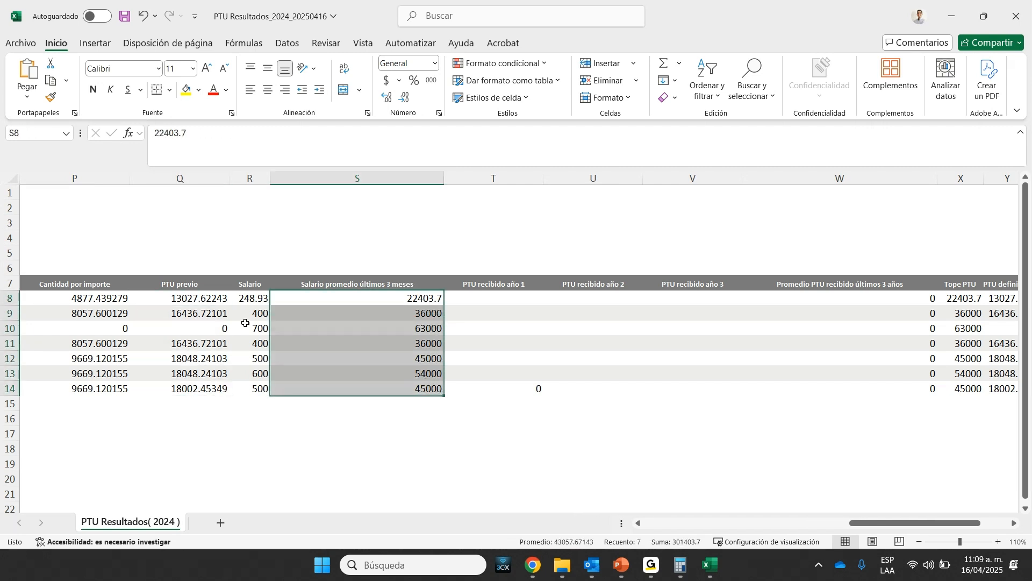
pyautogui.moveTo(185, 296); pyautogui.dragTo(188, 399)
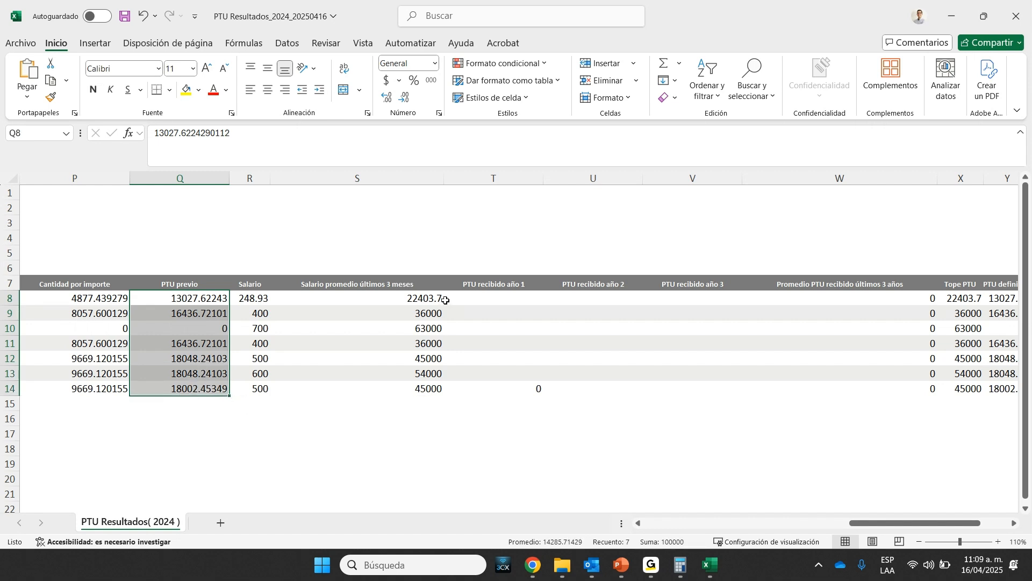
pyautogui.click(428, 301)
pyautogui.click(430, 311)
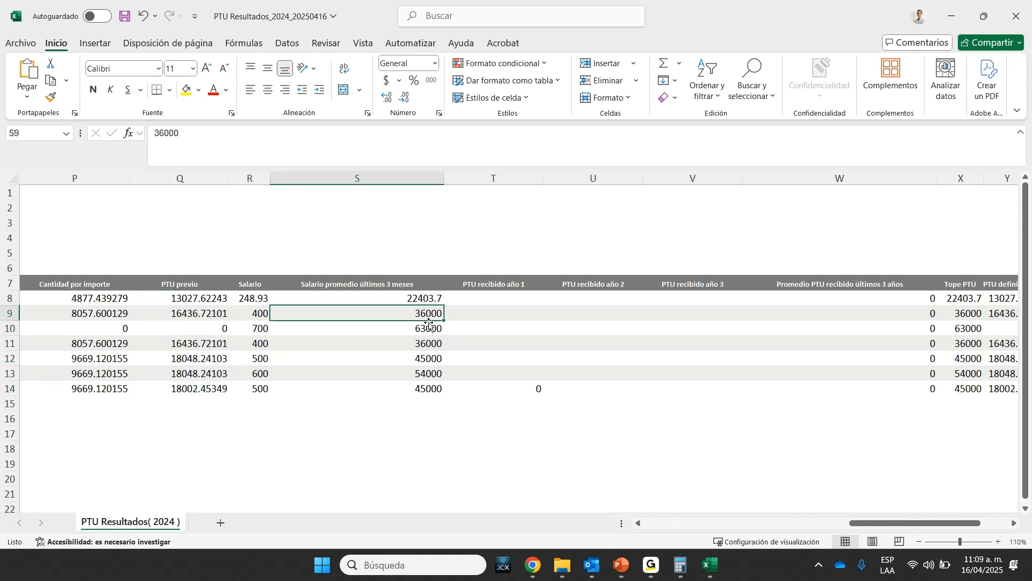
pyautogui.click(429, 328)
pyautogui.click(418, 339)
pyautogui.click(421, 359)
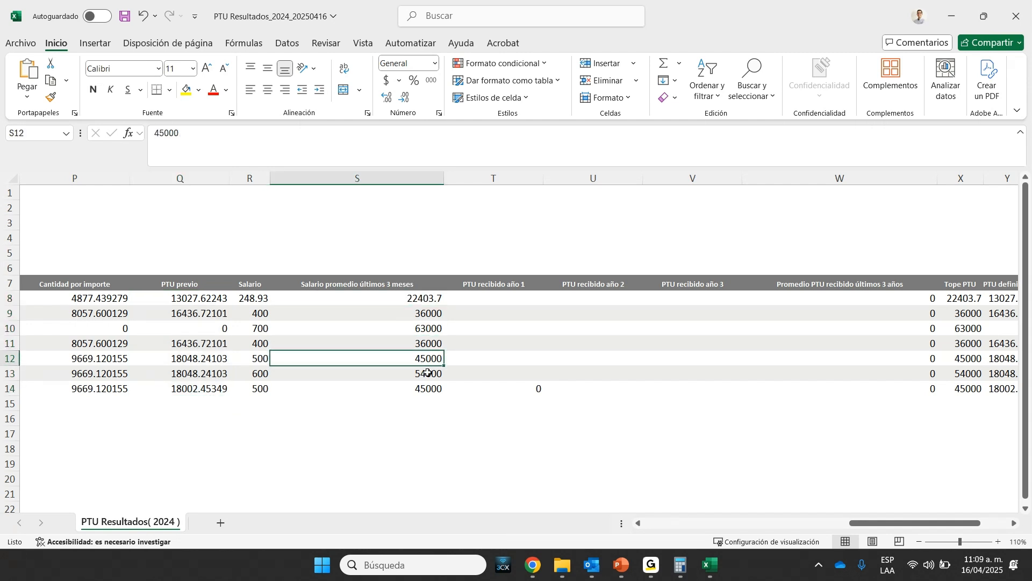
pyautogui.click(428, 373)
pyautogui.click(429, 388)
pyautogui.click(426, 369)
pyautogui.click(425, 357)
pyautogui.click(425, 343)
pyautogui.click(425, 328)
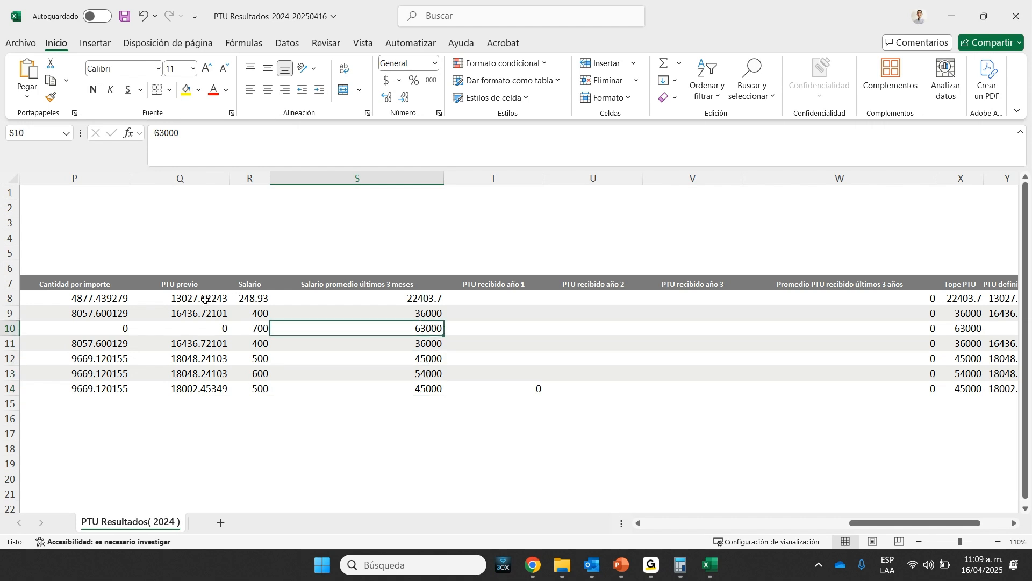
# - Compare the PTU previo, Salario promedio últimos 3 meses and Promedio PTU recibido últimos 3 años columns to identify which cap applies
pyautogui.moveTo(204, 299); pyautogui.dragTo(214, 388)
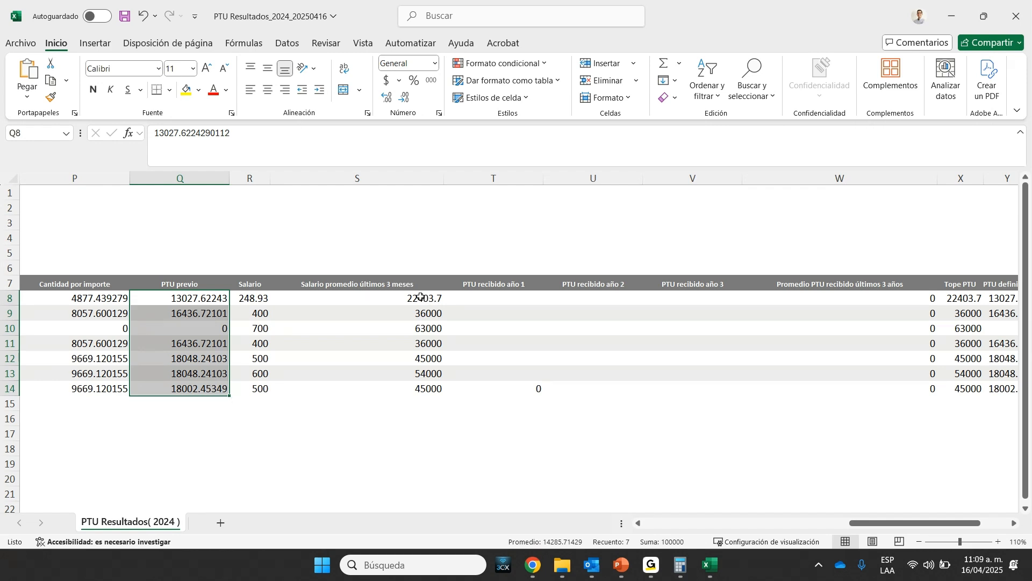
pyautogui.moveTo(421, 297); pyautogui.dragTo(421, 385)
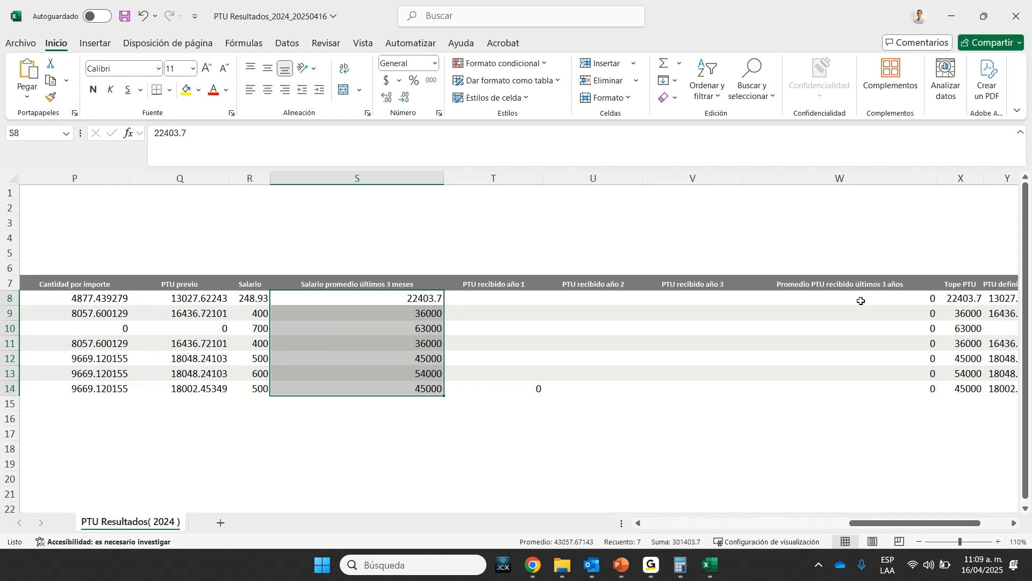
pyautogui.moveTo(918, 299); pyautogui.dragTo(920, 386)
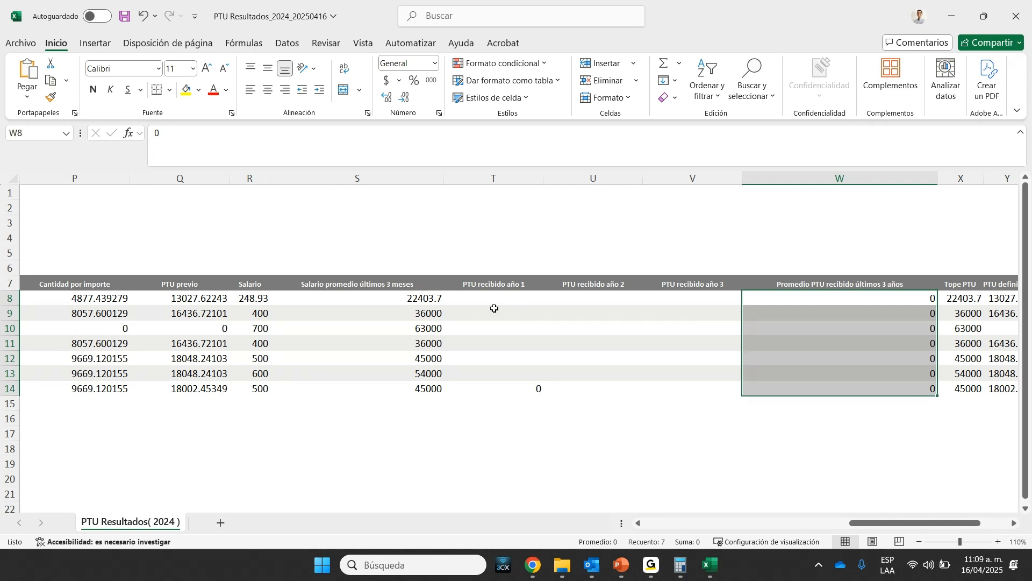
pyautogui.click(423, 297)
pyautogui.moveTo(424, 297); pyautogui.dragTo(426, 389)
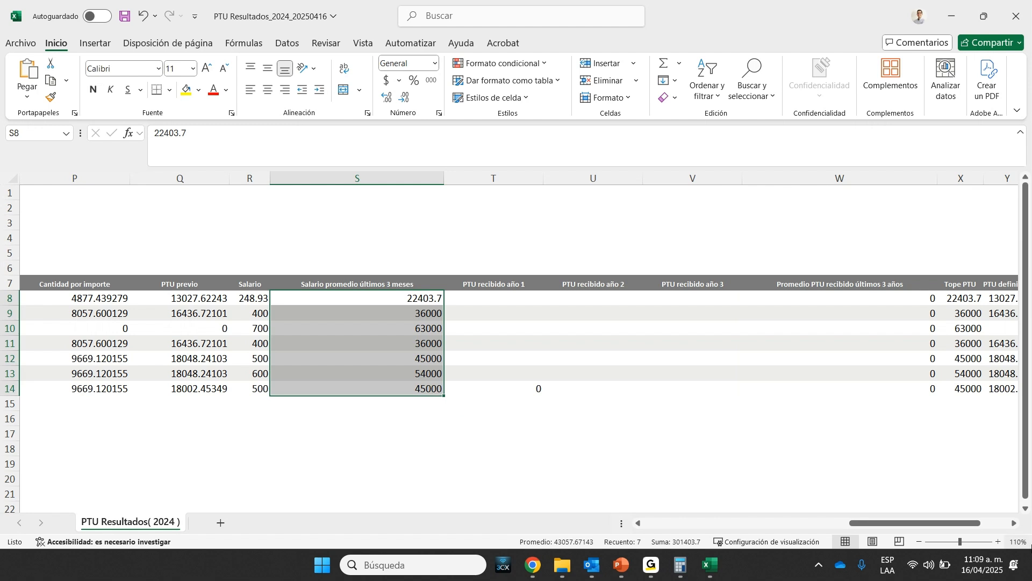
# - Compare Tope PTU, PTU previo and PTU definitivo across rows 8 to 14
pyautogui.click(1014, 523)
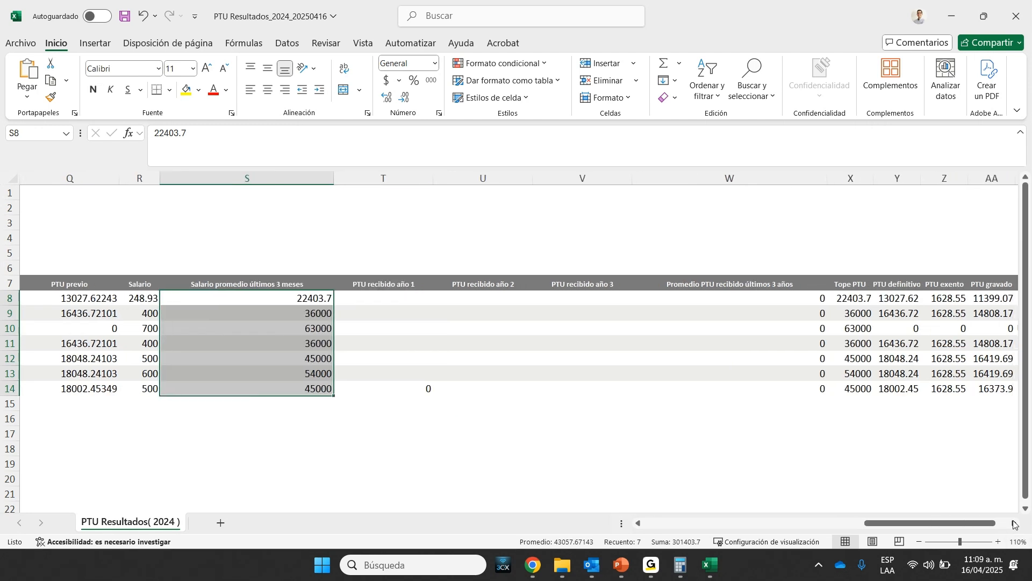
pyautogui.click(894, 298)
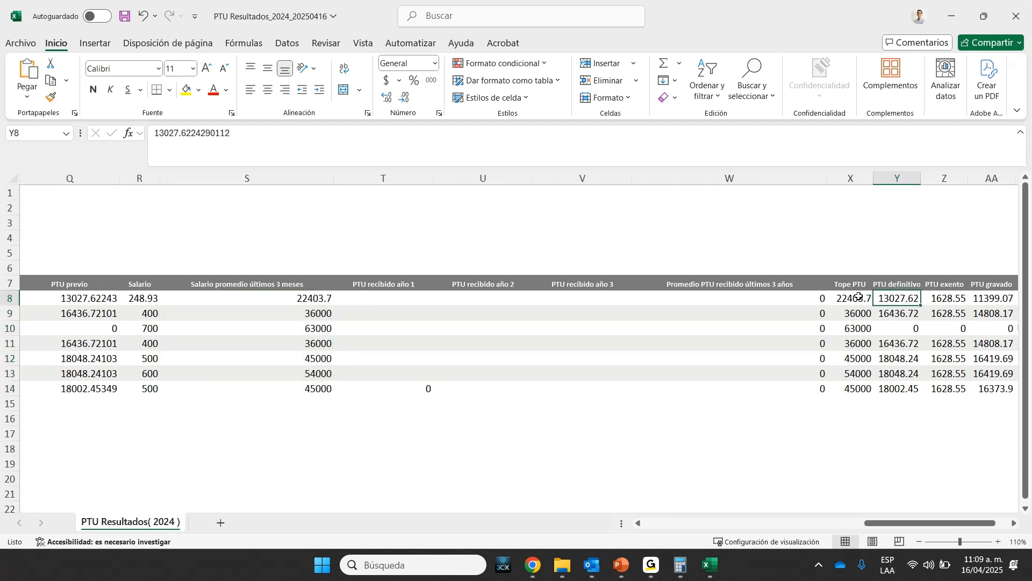
pyautogui.click(859, 297)
pyautogui.click(894, 298)
pyautogui.moveTo(893, 297); pyautogui.dragTo(883, 380)
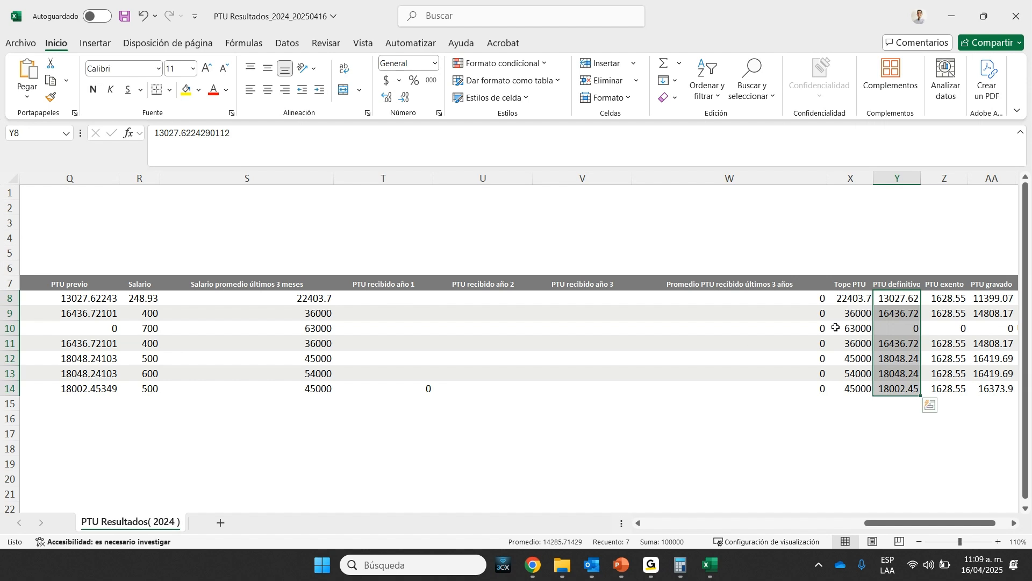
pyautogui.moveTo(851, 299); pyautogui.dragTo(855, 384)
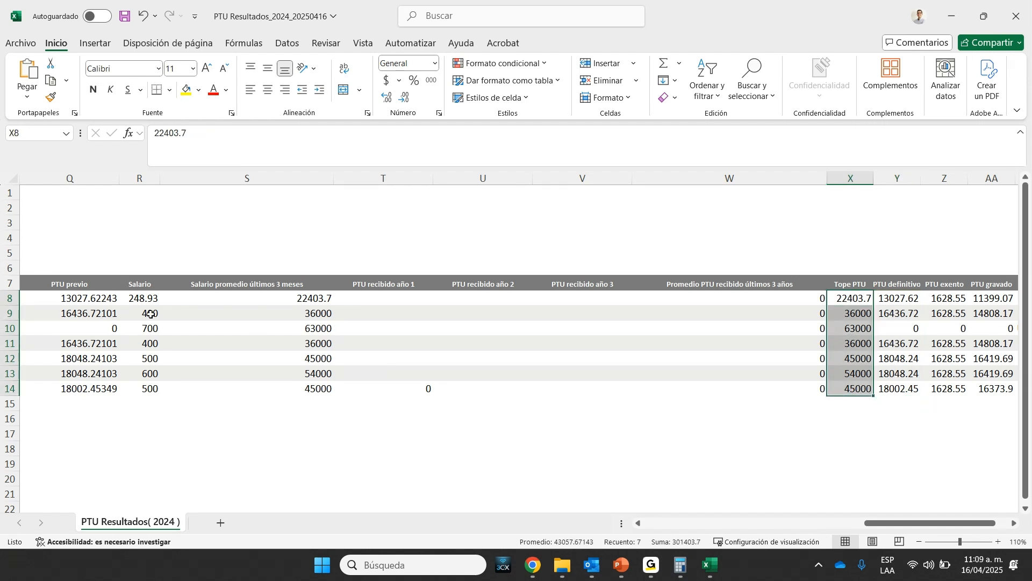
pyautogui.moveTo(92, 303); pyautogui.dragTo(84, 387)
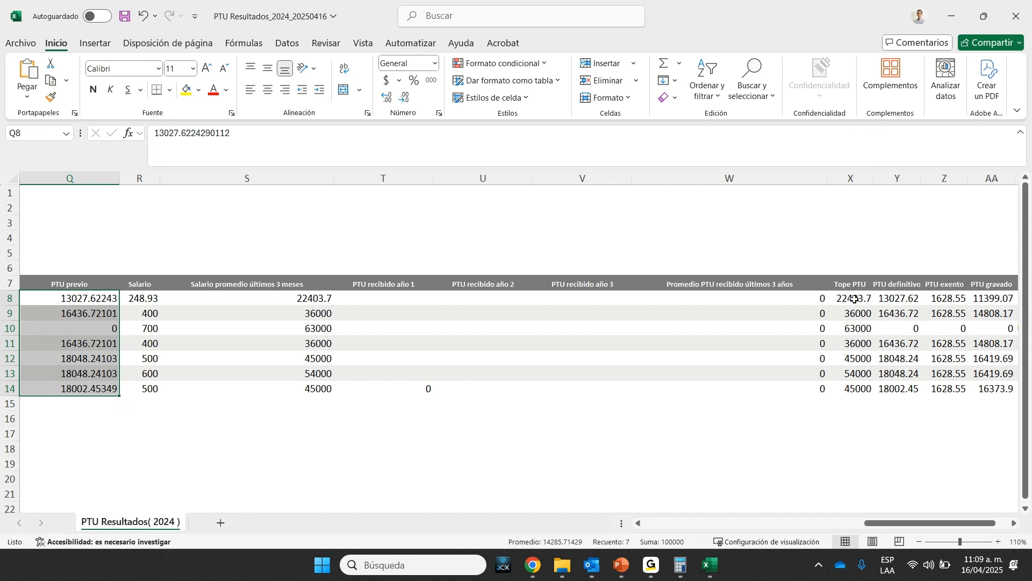
pyautogui.moveTo(897, 299); pyautogui.dragTo(909, 387)
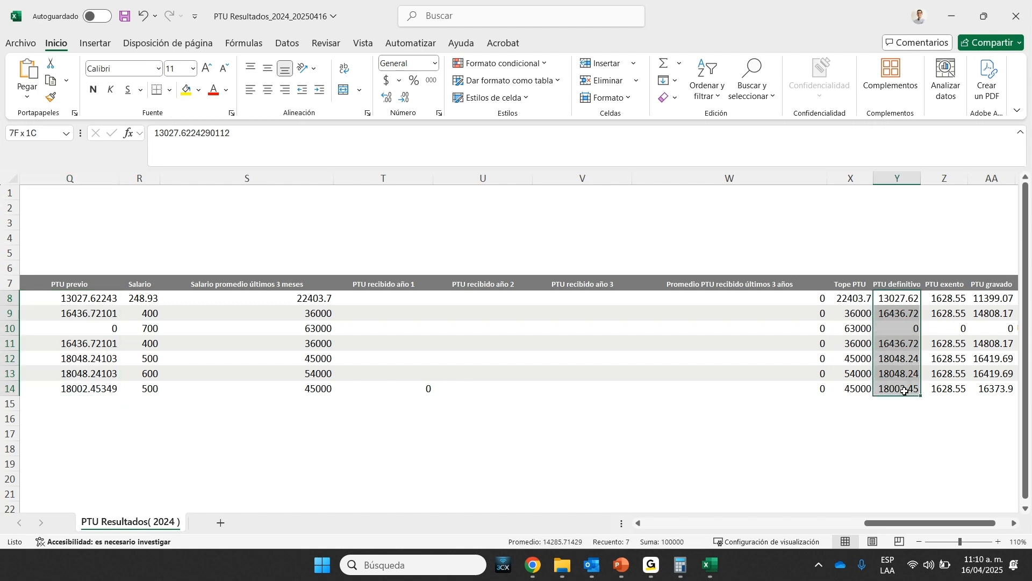
# - Examine the PTU exento and PTU gravado columns together for rows 8 to 14
pyautogui.click(1015, 526)
pyautogui.click(1016, 526)
pyautogui.click(1015, 526)
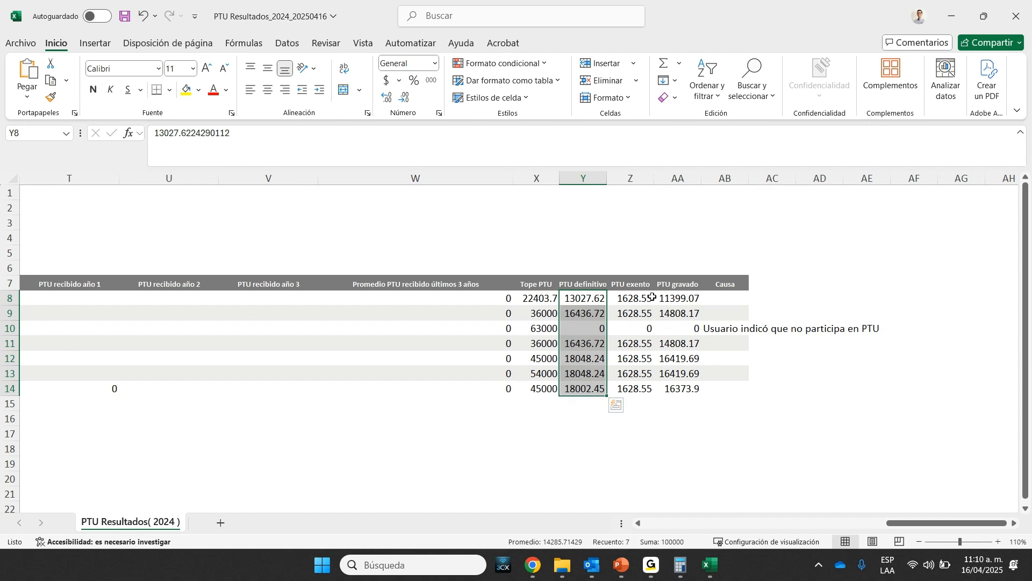
pyautogui.click(638, 297)
pyautogui.moveTo(665, 297); pyautogui.dragTo(666, 389)
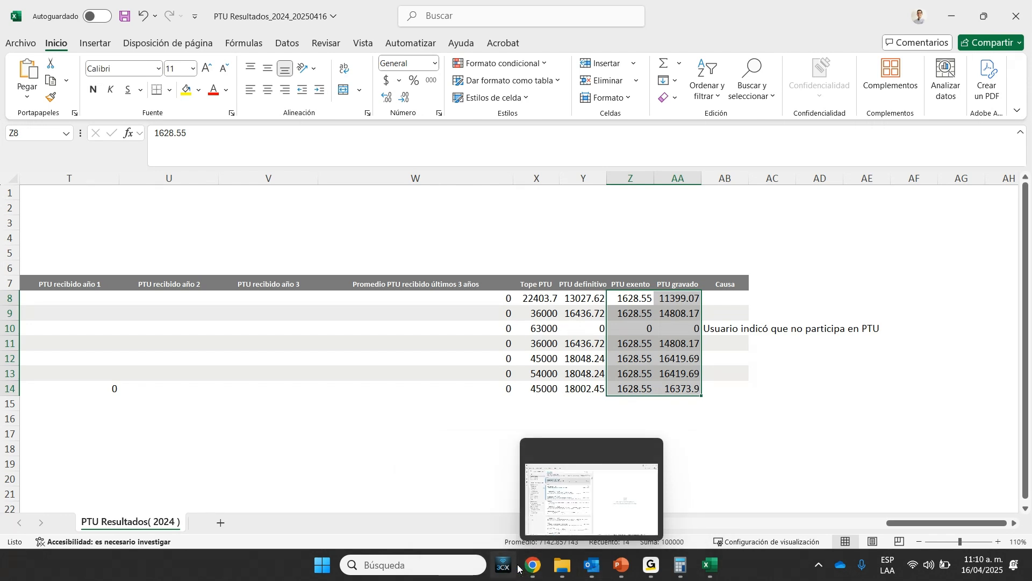
# - View the PTU calculation assistant's results in Chrome, then return to PTU gravado in the Excel results workbook
pyautogui.click(535, 514)
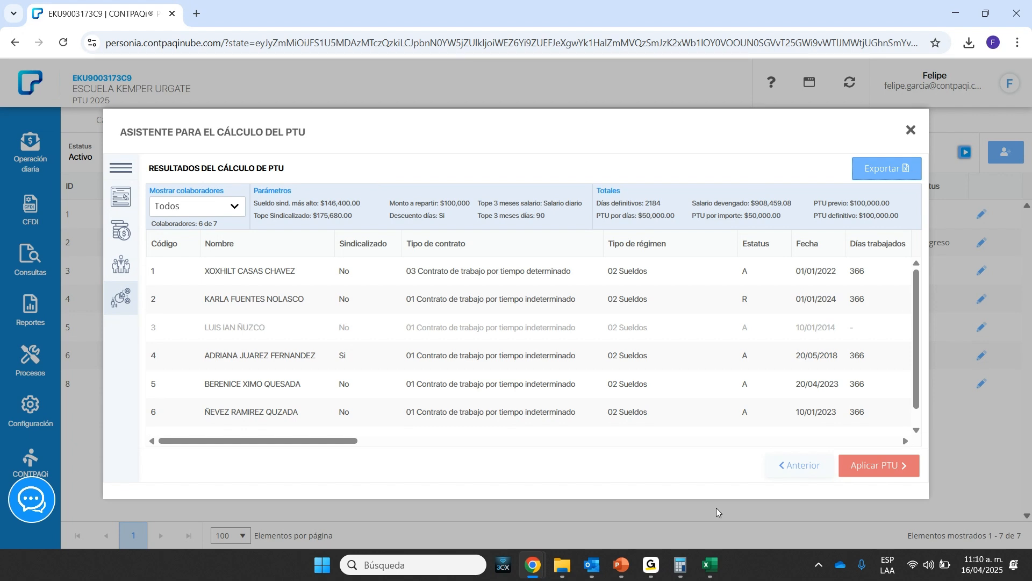
pyautogui.moveTo(612, 565)
pyautogui.click(715, 570)
pyautogui.click(669, 342)
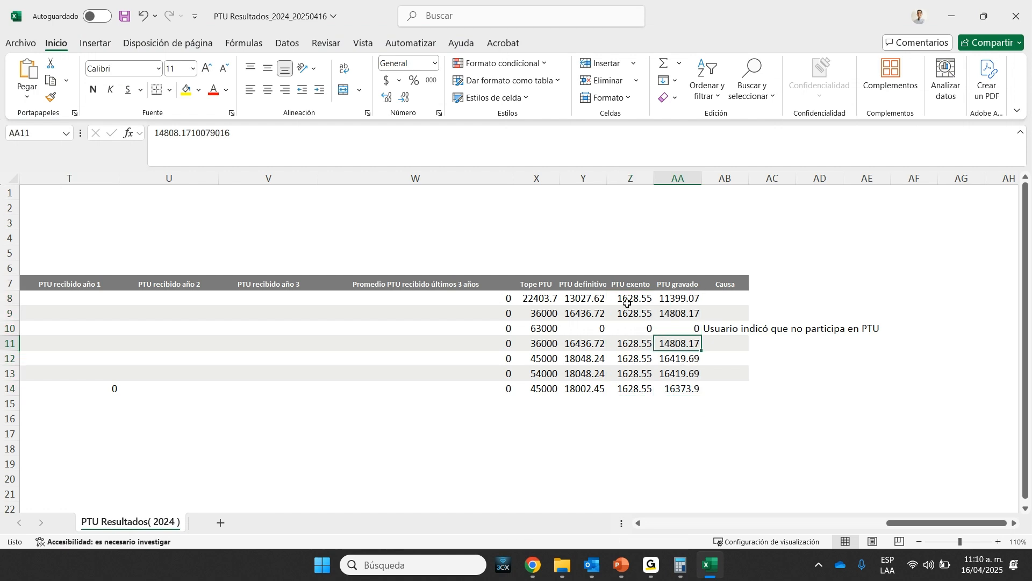
# - Trace how row 8's PTU definitivo splits into PTU exento and PTU gravado
pyautogui.click(583, 298)
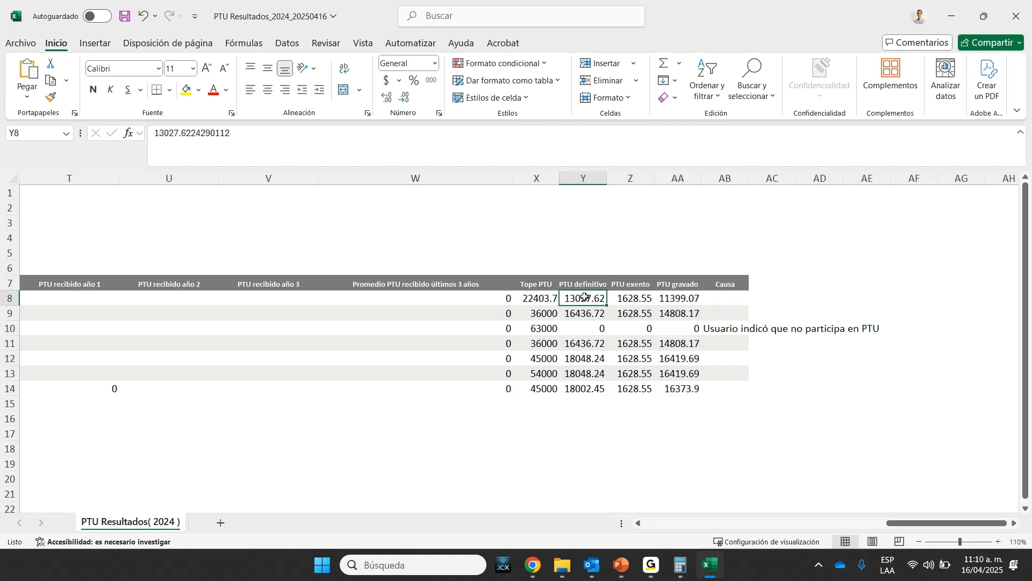
pyautogui.click(632, 301)
pyautogui.click(678, 302)
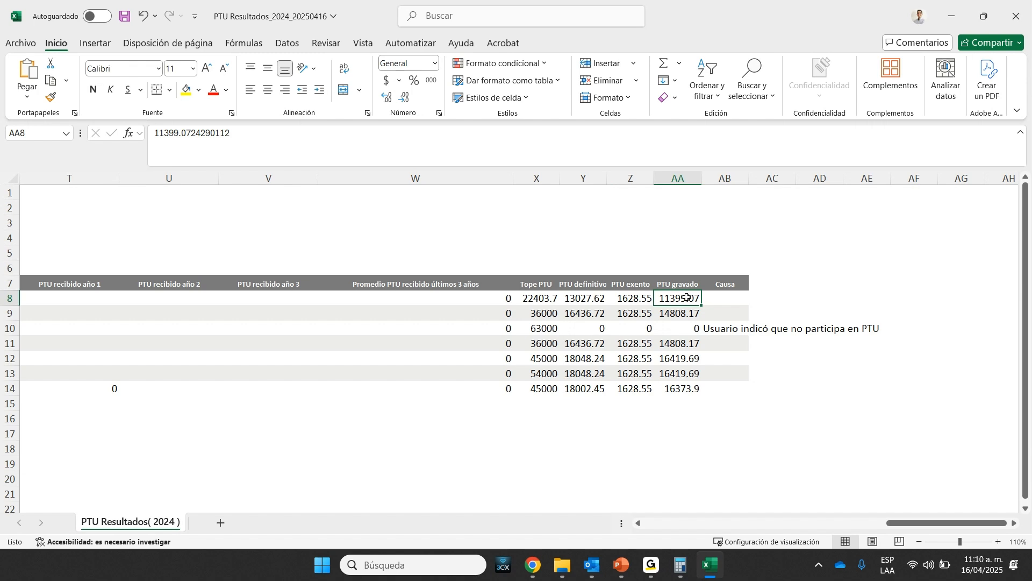
# - Check the PTU gravado amounts in rows 9 and 11 to 14, and read the Causa given for row 10
pyautogui.click(675, 316)
pyautogui.click(677, 343)
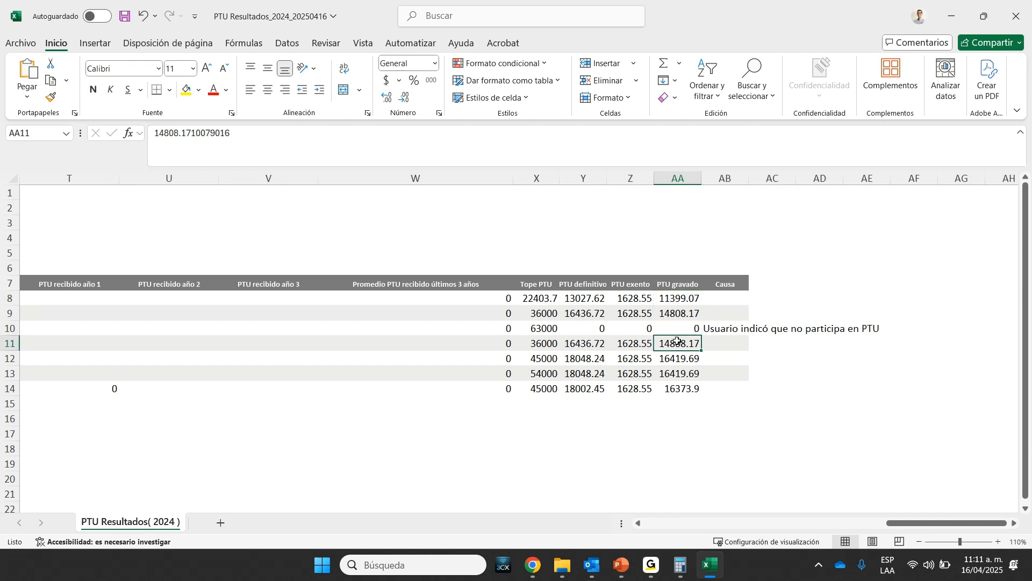
pyautogui.click(678, 358)
pyautogui.click(678, 374)
pyautogui.click(684, 389)
pyautogui.click(681, 370)
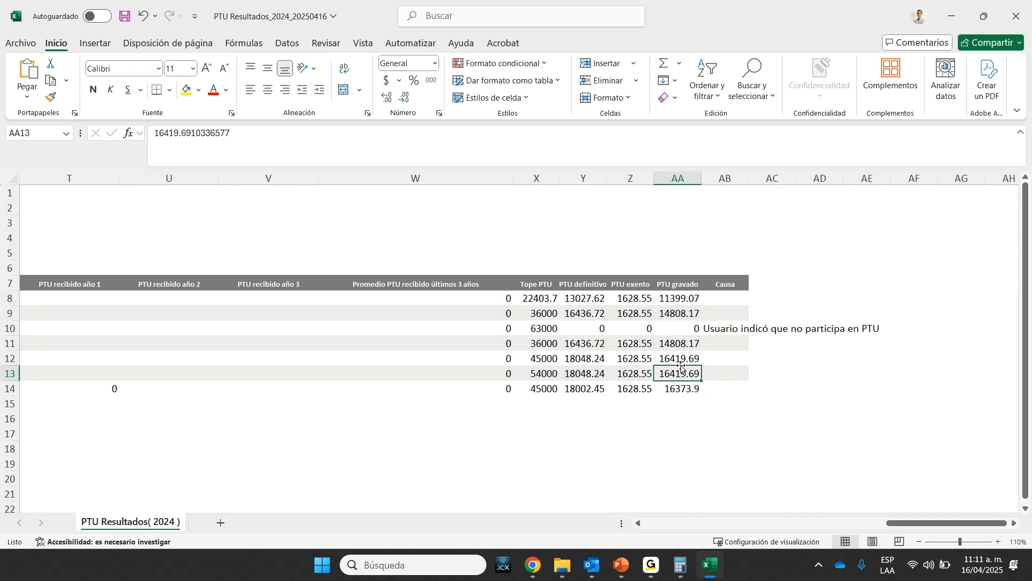
pyautogui.click(680, 358)
pyautogui.click(679, 343)
pyautogui.click(727, 329)
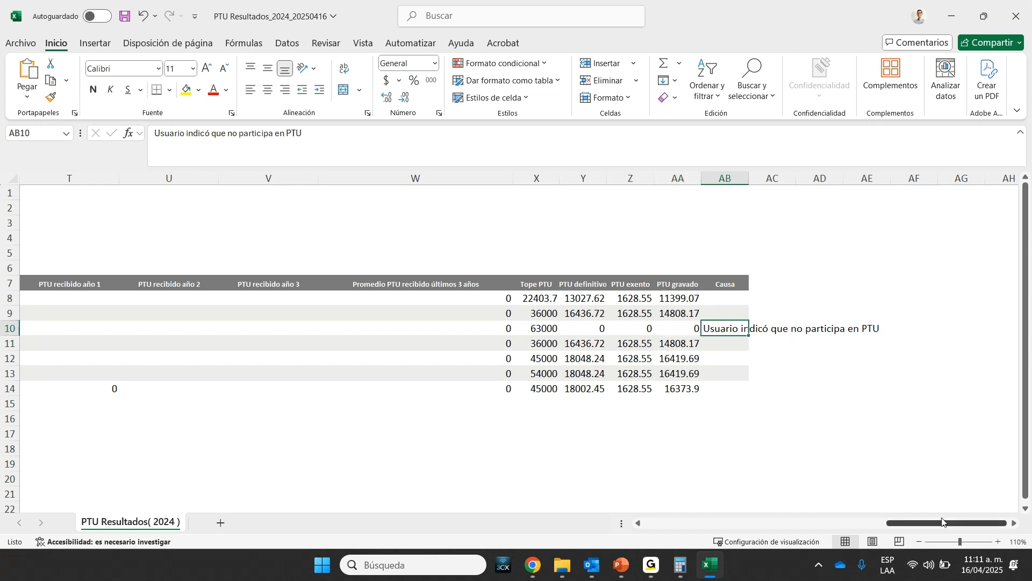
pyautogui.moveTo(942, 521); pyautogui.dragTo(1027, 526)
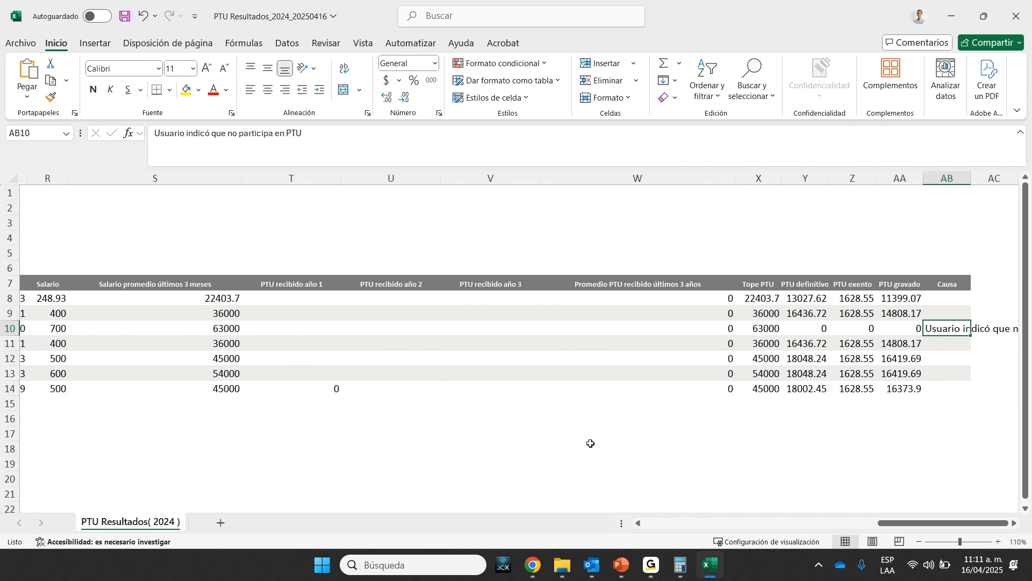
# - Switch to the PTU assistant in Chrome, review the final result columns and apply the calculated PTU
pyautogui.moveTo(565, 571)
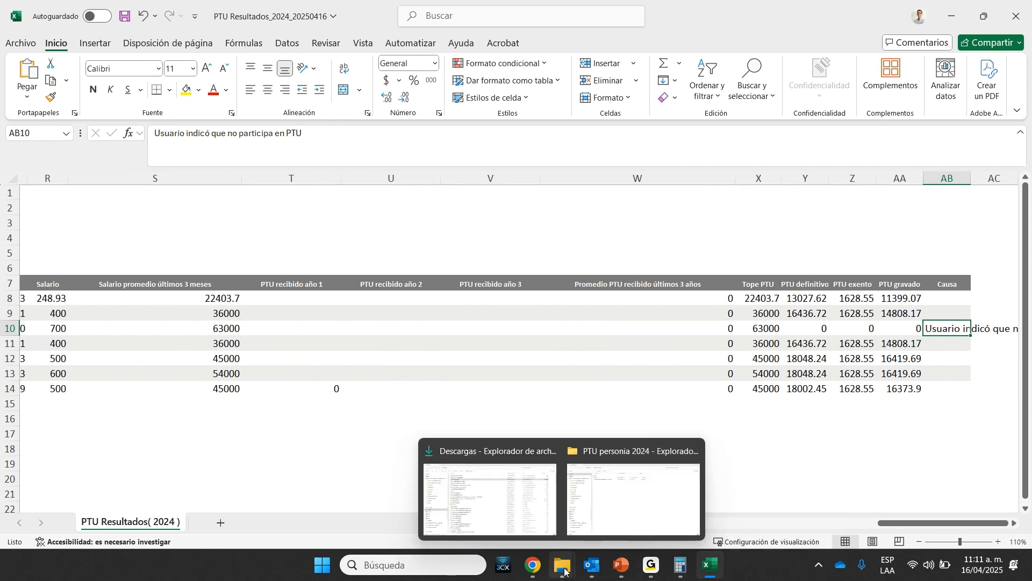
pyautogui.moveTo(533, 565)
pyautogui.click(536, 500)
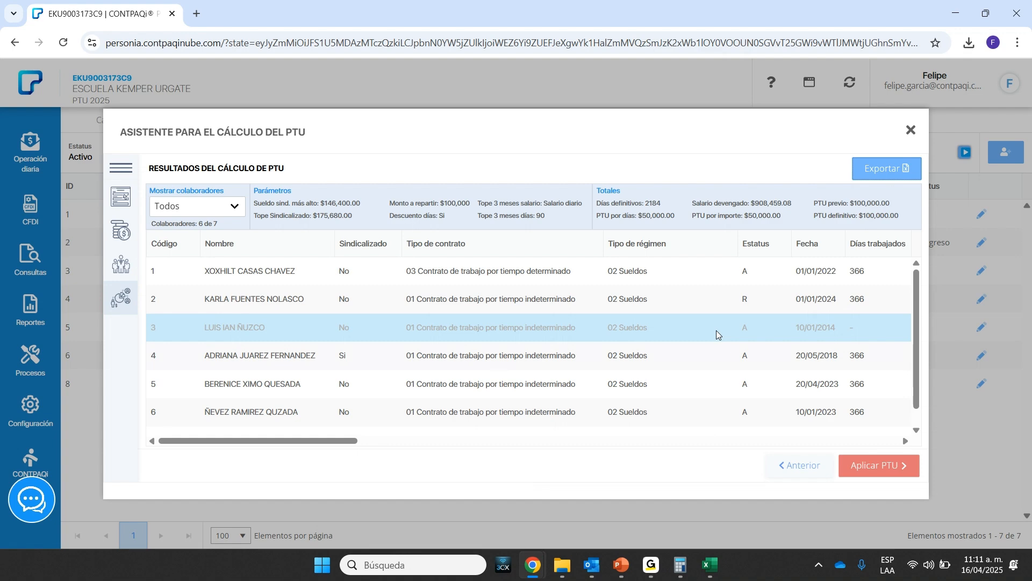
pyautogui.moveTo(337, 438); pyautogui.dragTo(912, 446)
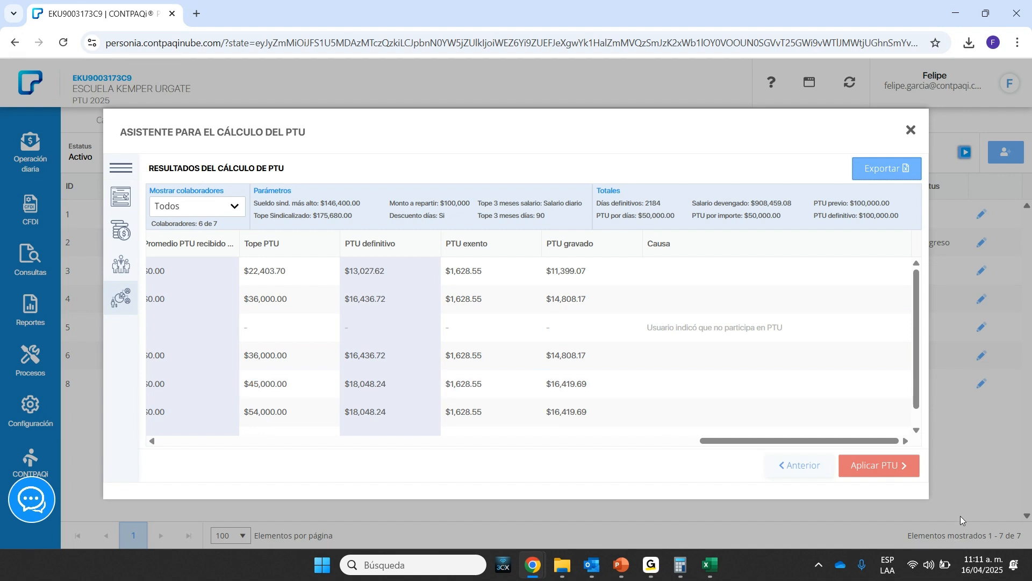
pyautogui.click(873, 468)
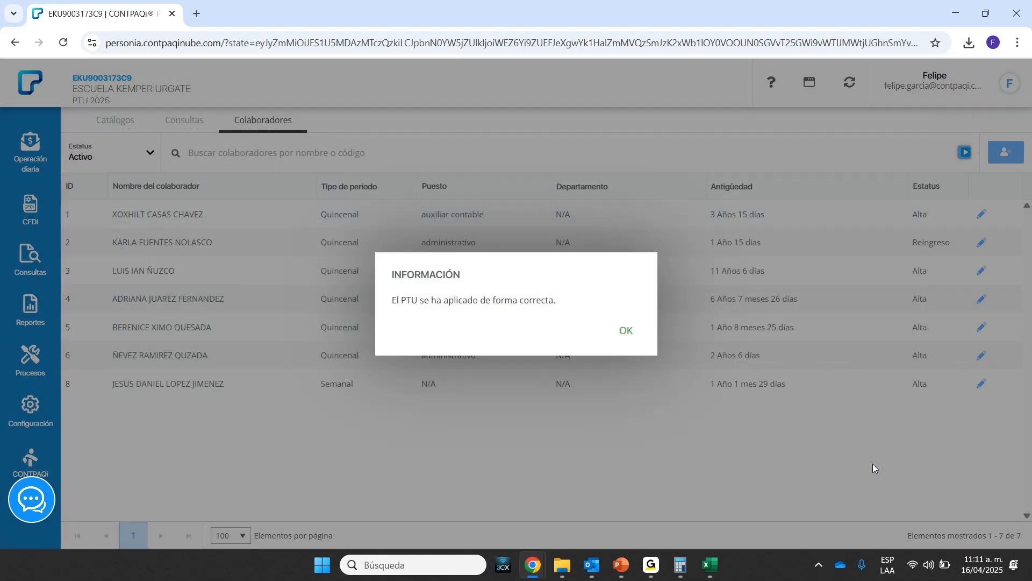
pyautogui.click(626, 331)
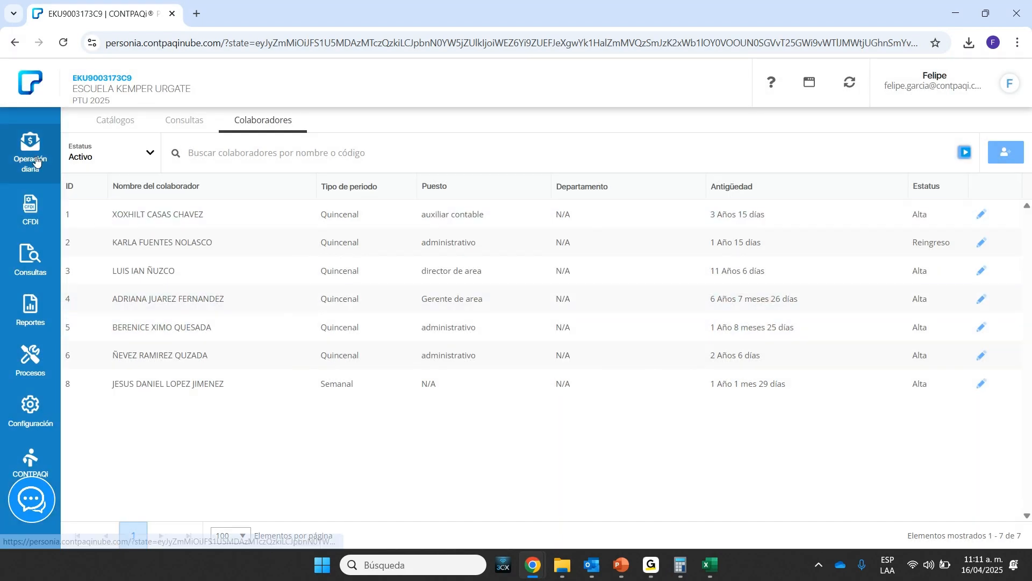
# - Open the payroll (Nómina) for the Extraordinario period type
pyautogui.click(34, 161)
pyautogui.click(84, 138)
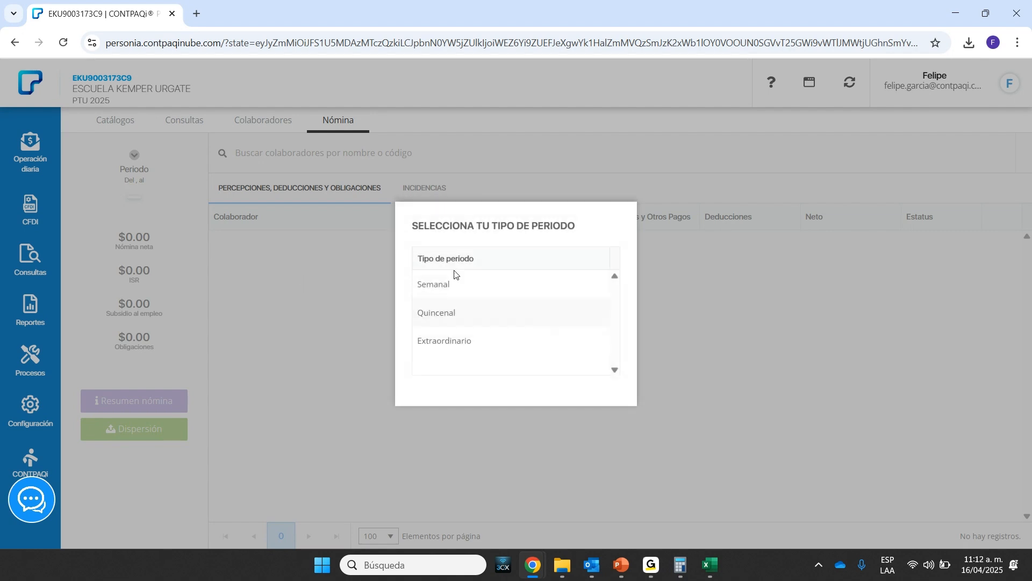
pyautogui.click(463, 341)
pyautogui.click(651, 347)
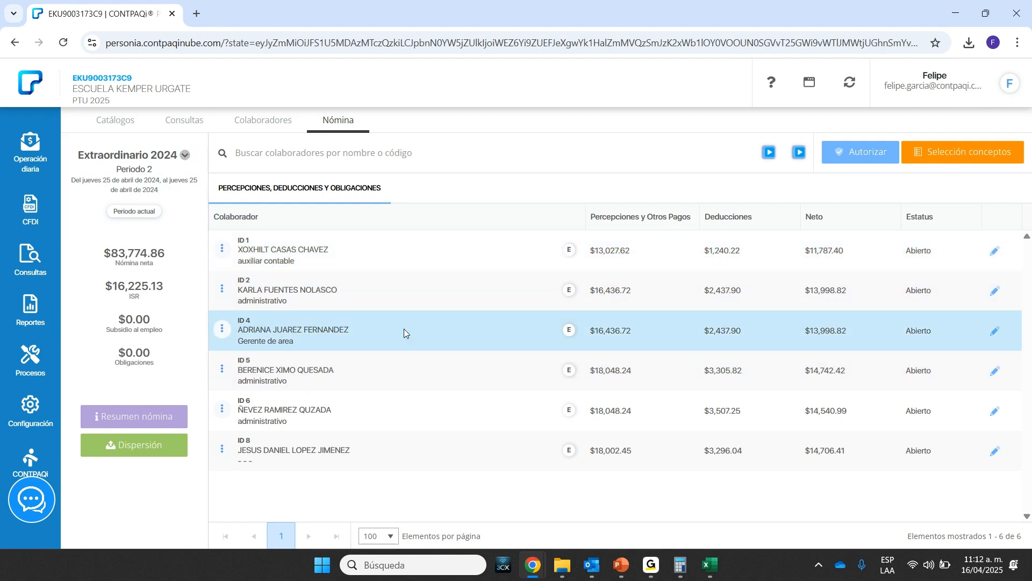
# - Set both Fecha del periodo and Fecha de pago of the current extraordinary period 2 to 16/04/2025
pyautogui.click(138, 183)
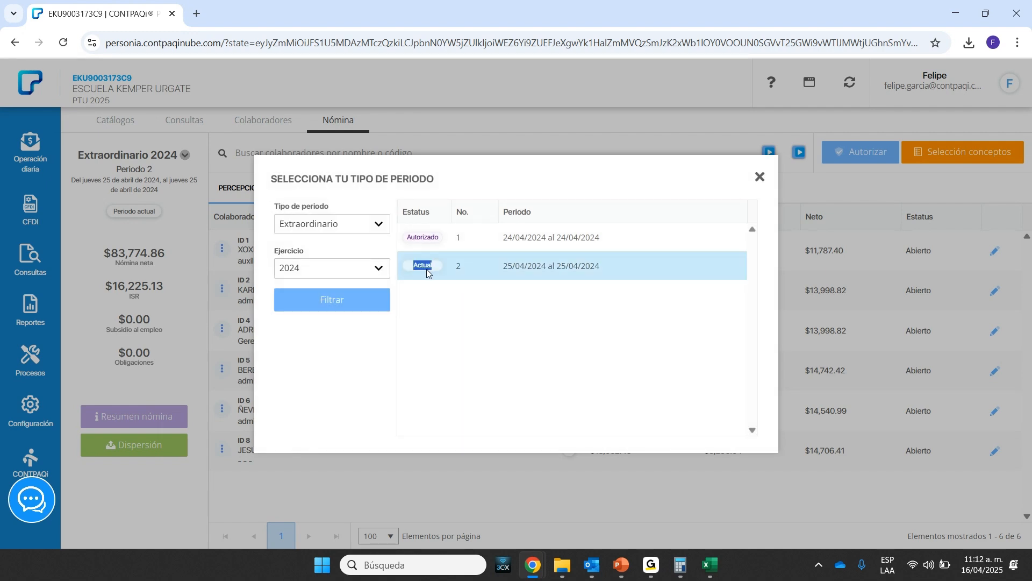
pyautogui.doubleClick(427, 270)
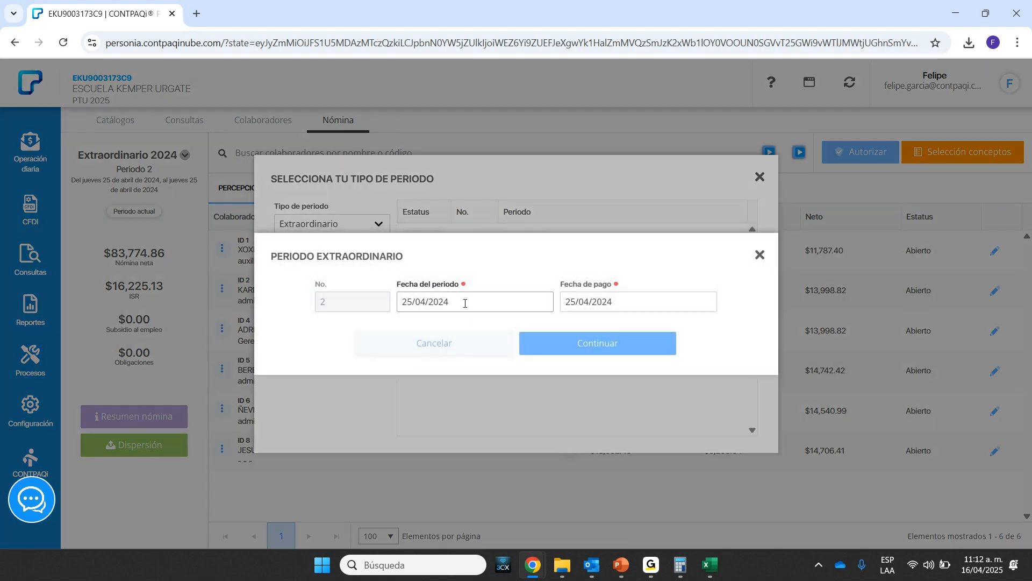
pyautogui.moveTo(465, 304); pyautogui.dragTo(349, 304)
pyautogui.write('16')
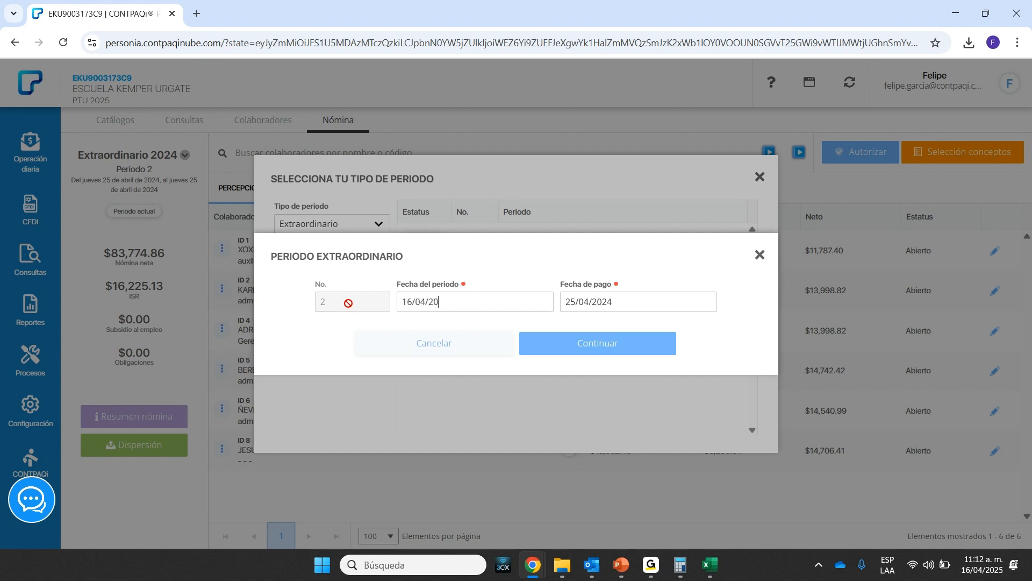
pyautogui.press('Tab')
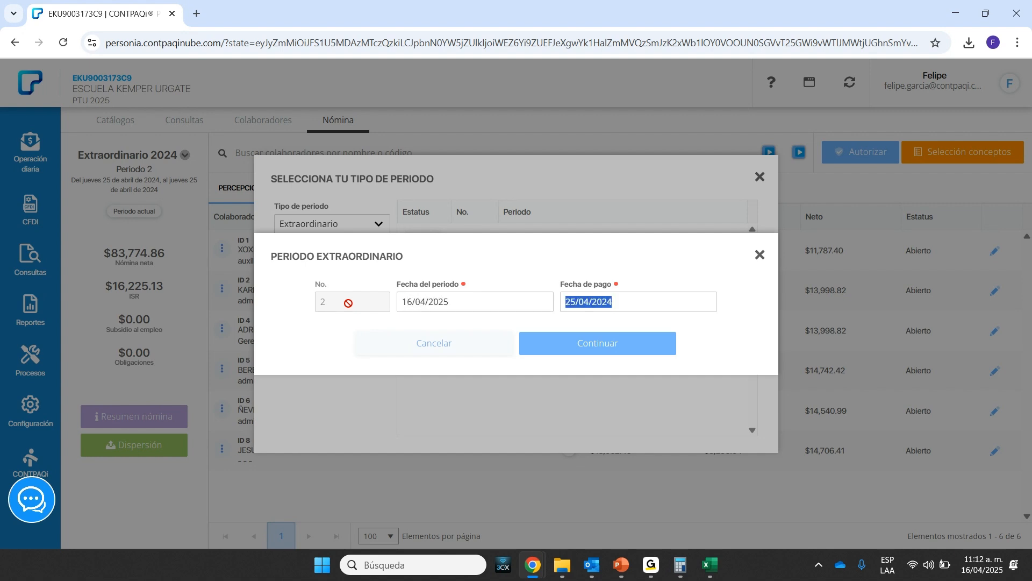
pyautogui.write('16')
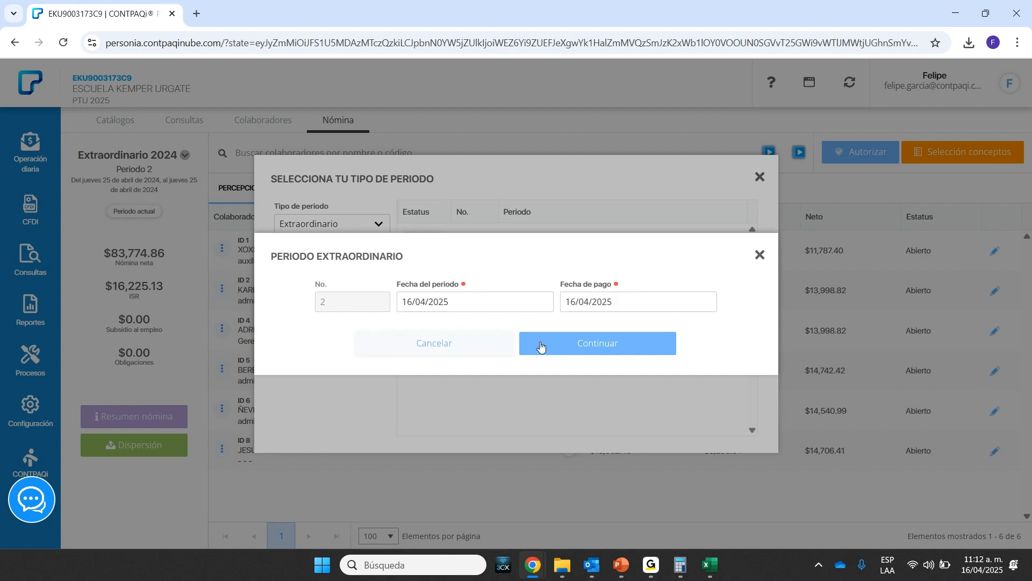
pyautogui.click(600, 346)
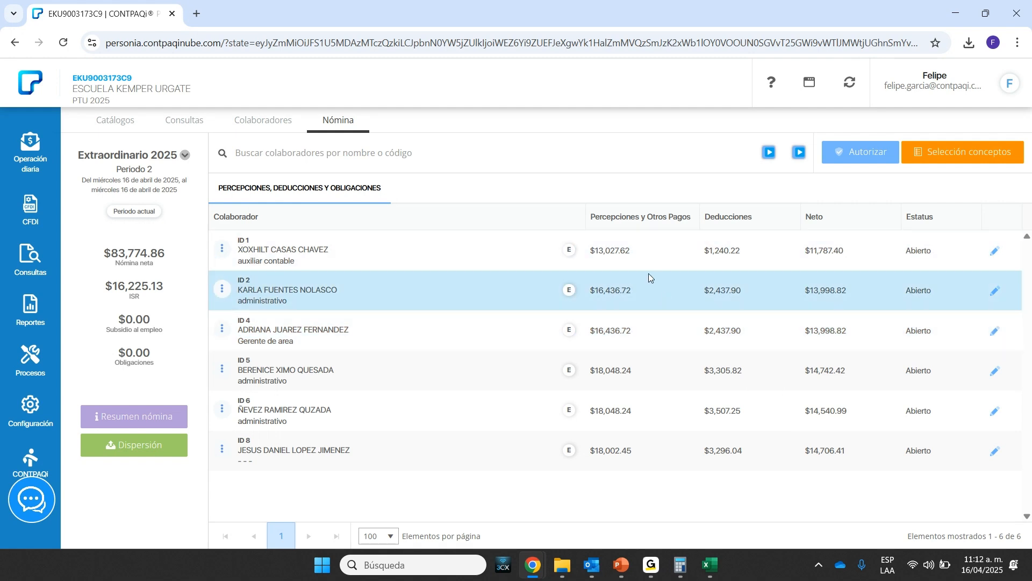
# - Examine the perceptions and deductions in collaborator ID 1's extraordinary receipt and close it
pyautogui.click(1000, 252)
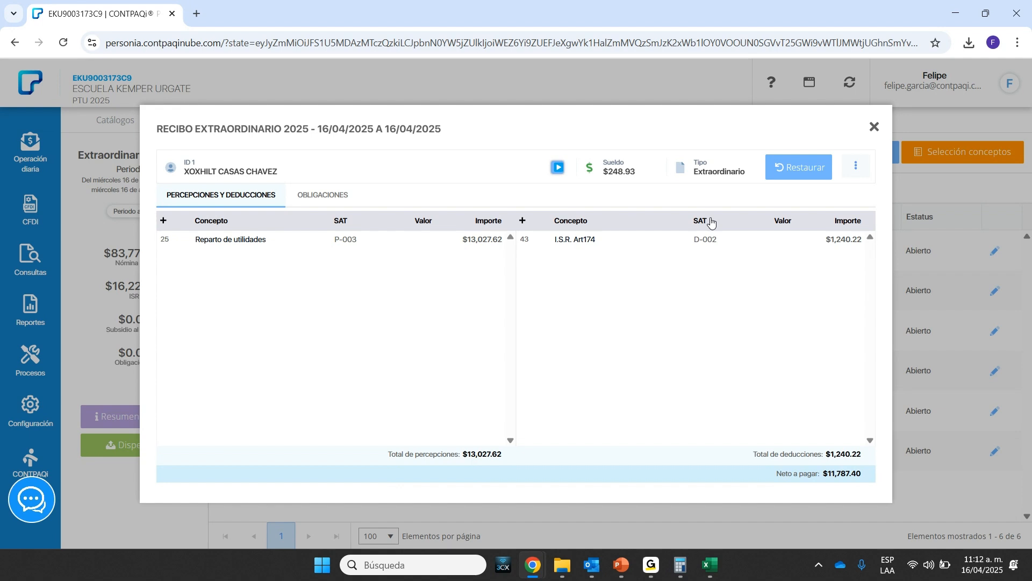
pyautogui.click(875, 130)
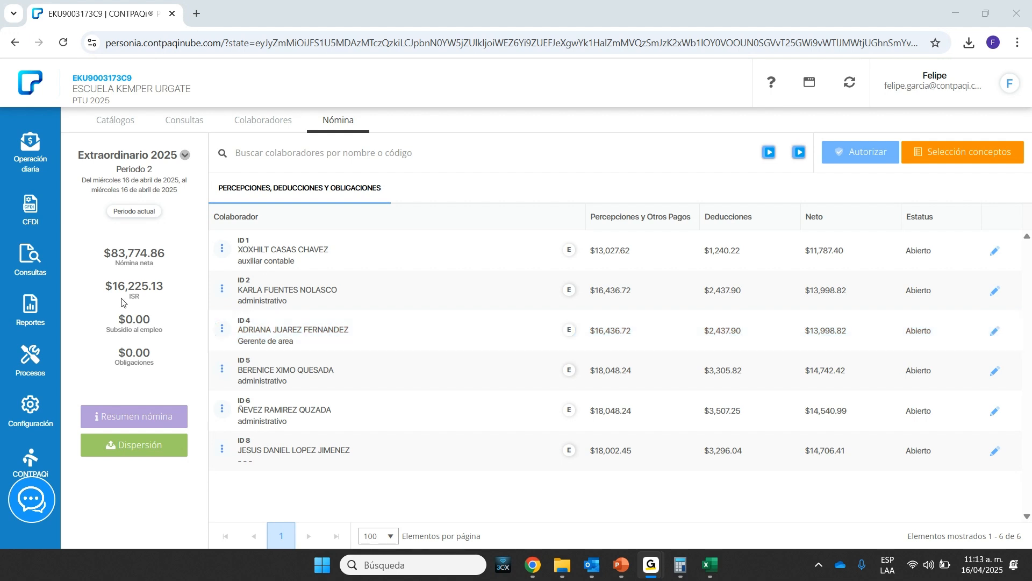
# - Reopen the PTU calculation assistant and look through the available modes for calculating the PTU's ISR
pyautogui.click(29, 354)
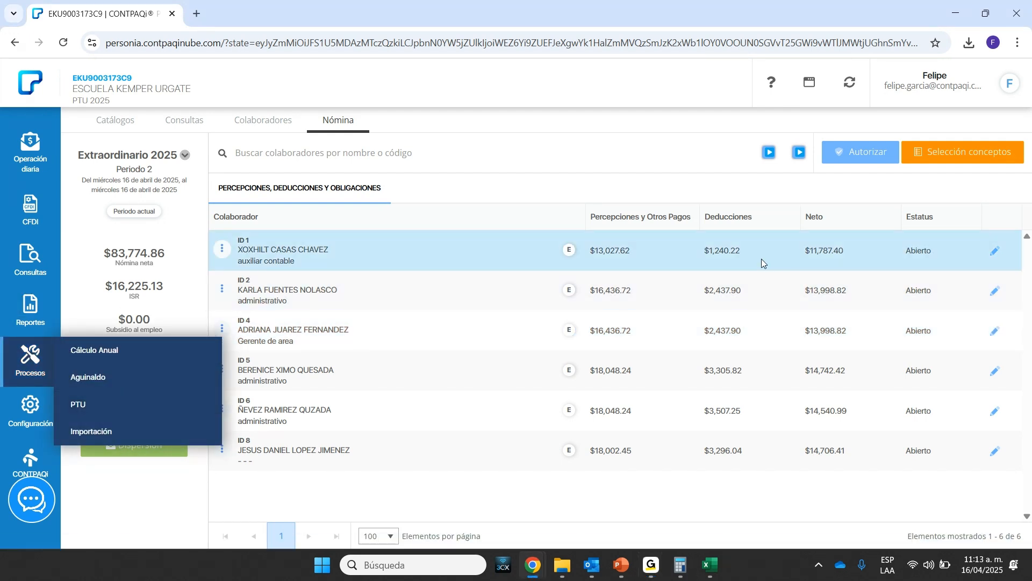
pyautogui.click(89, 406)
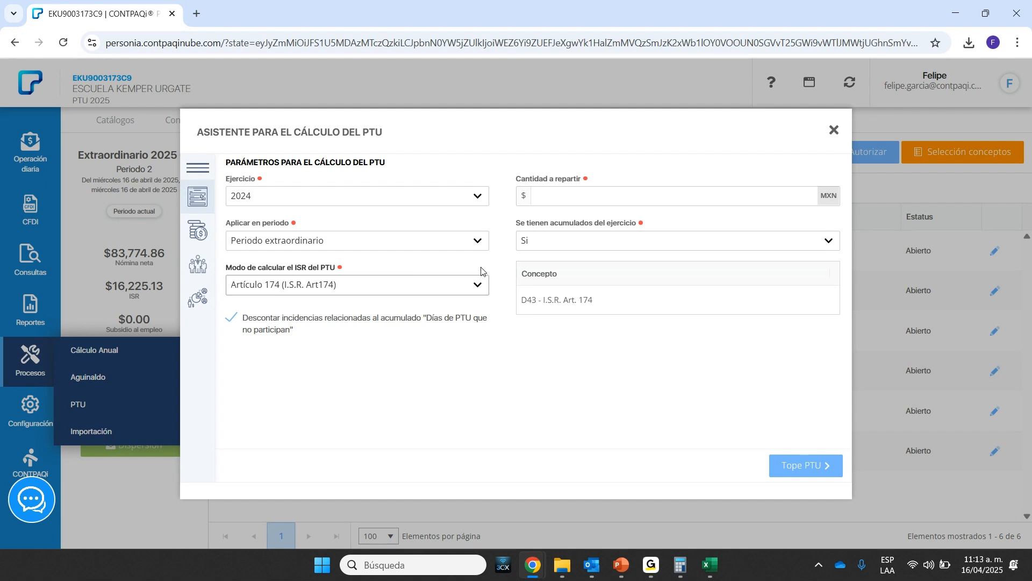
pyautogui.click(835, 131)
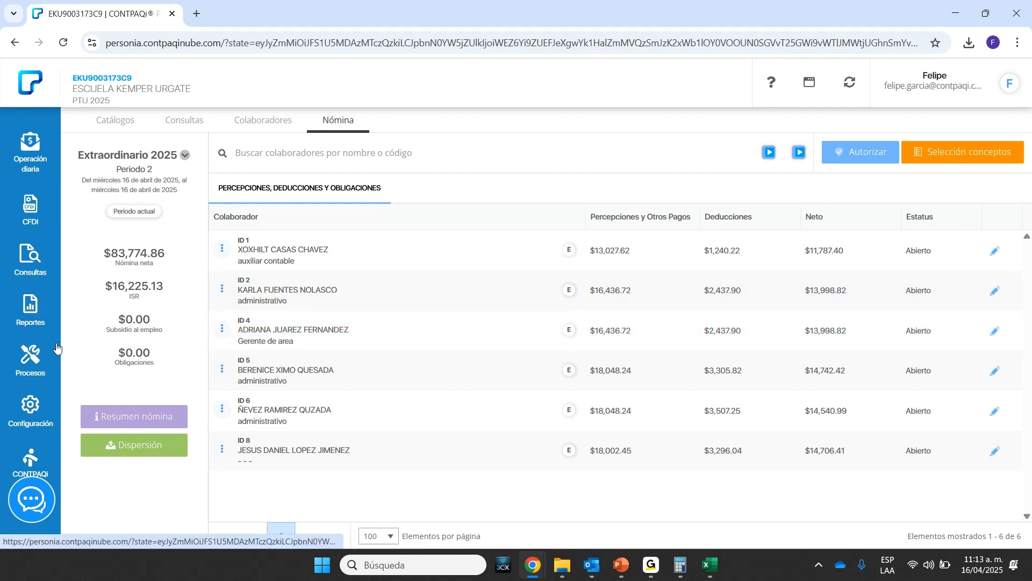
pyautogui.click(37, 365)
pyautogui.click(79, 404)
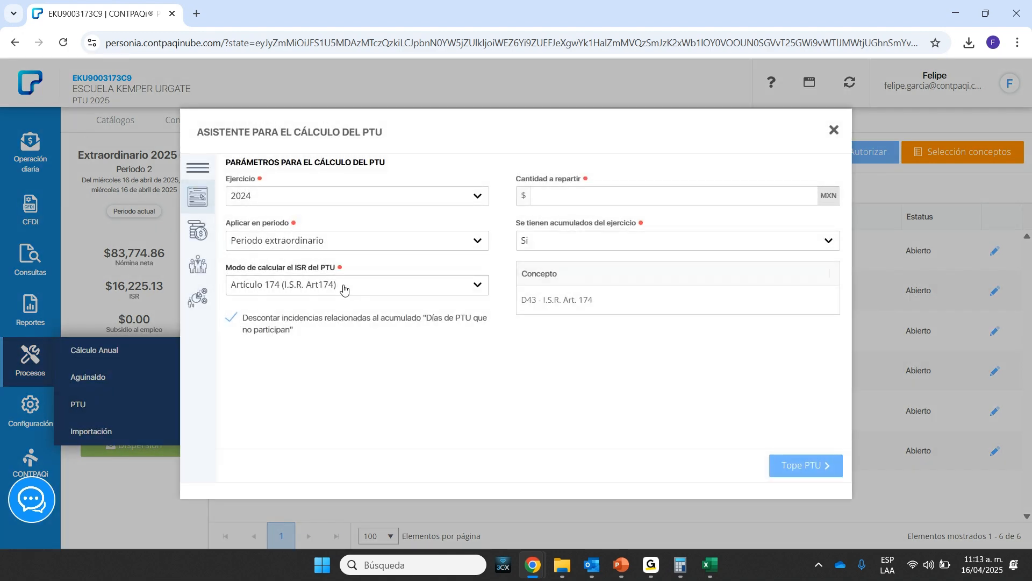
pyautogui.click(344, 289)
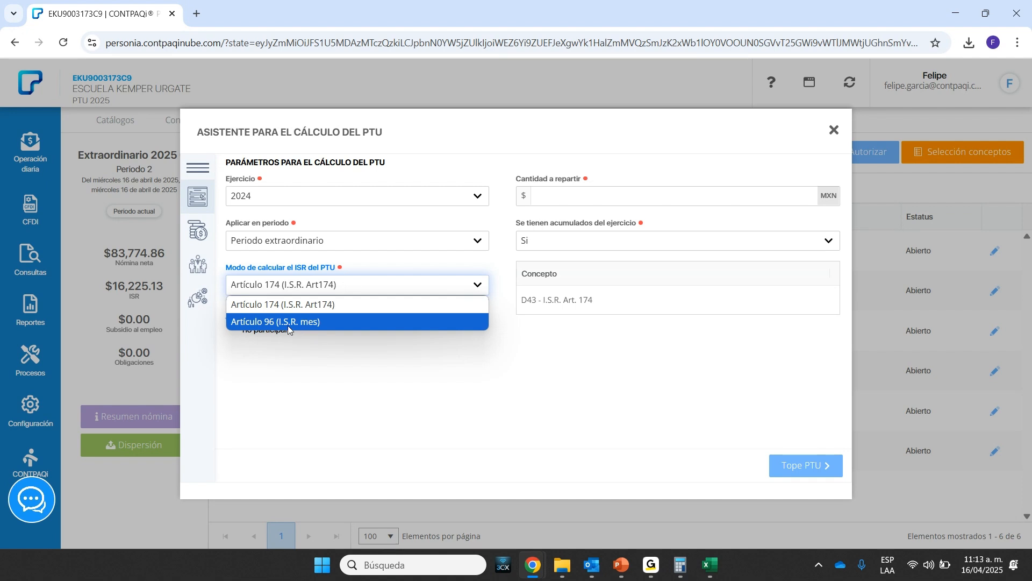
pyautogui.click(391, 258)
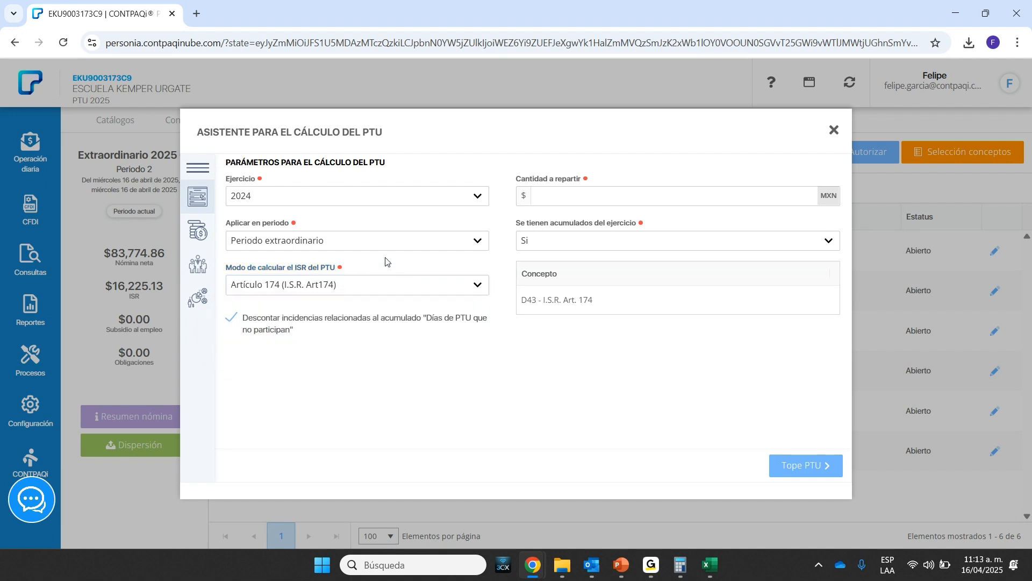
# - Enter an amount to distribute, check the Tope PTU salary options and days, and close the assistant without calculating
pyautogui.click(595, 197)
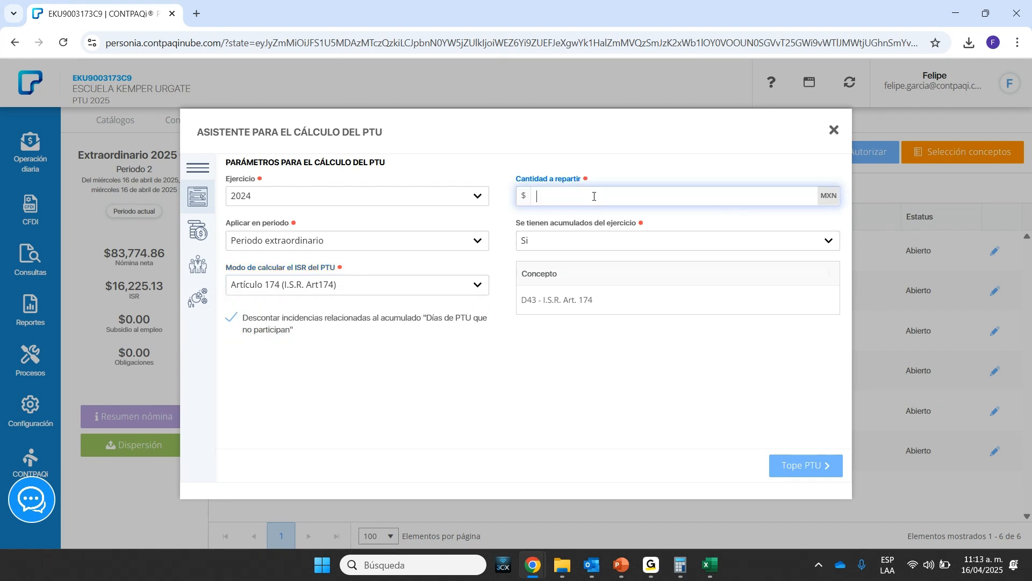
pyautogui.write('1,000,000')
pyautogui.press('BackSpace')
pyautogui.click(801, 466)
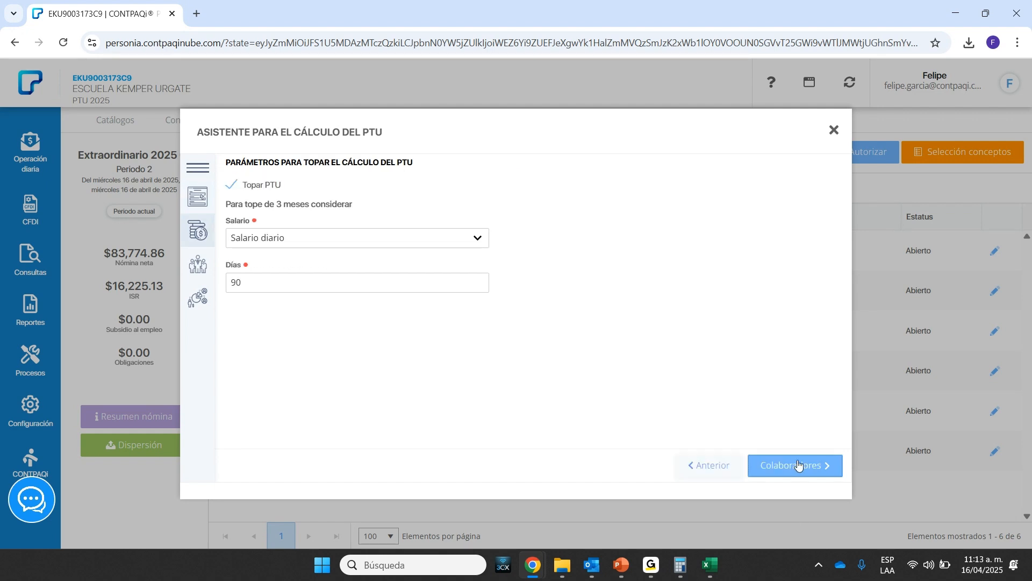
pyautogui.click(293, 243)
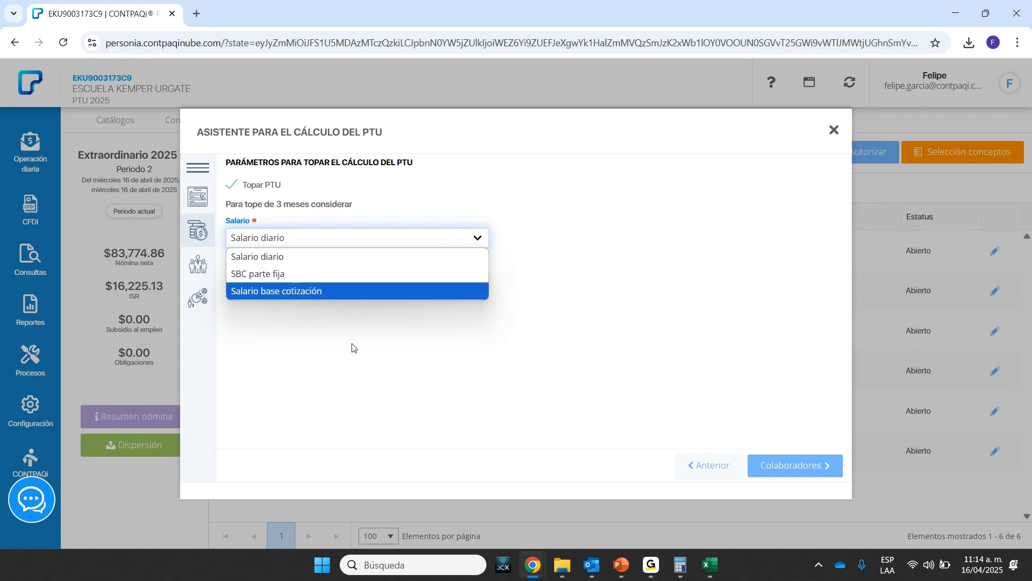
pyautogui.click(373, 357)
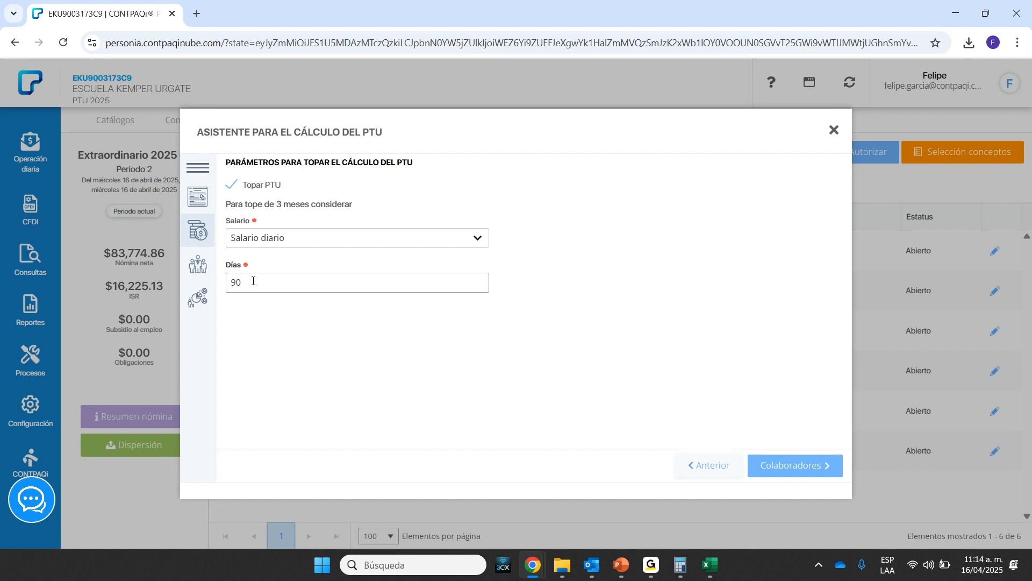
pyautogui.click(834, 131)
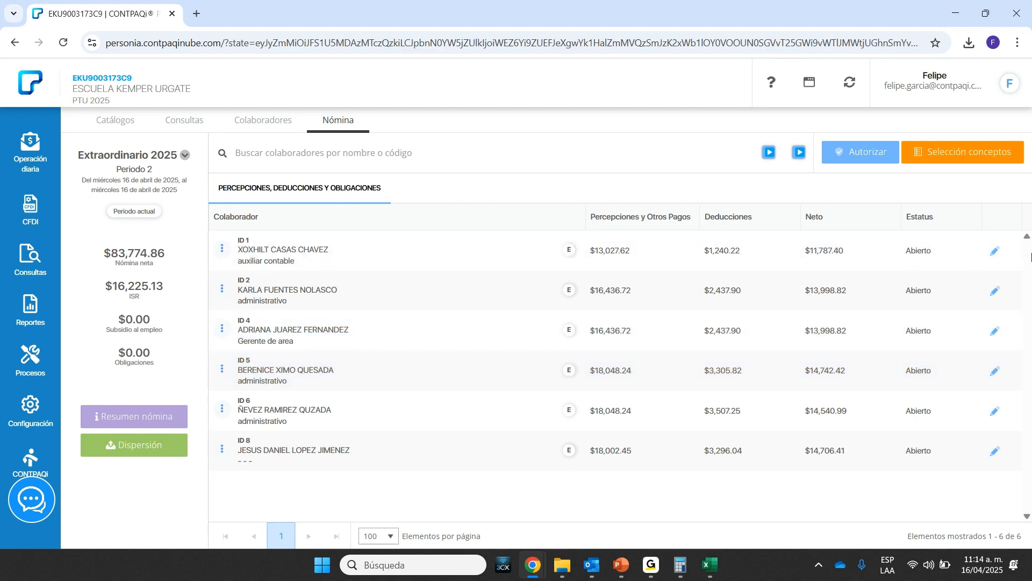
# - Open the receipt for collaborator ID 1 and locate row 8's PTU definitivo in the Excel results
pyautogui.click(995, 251)
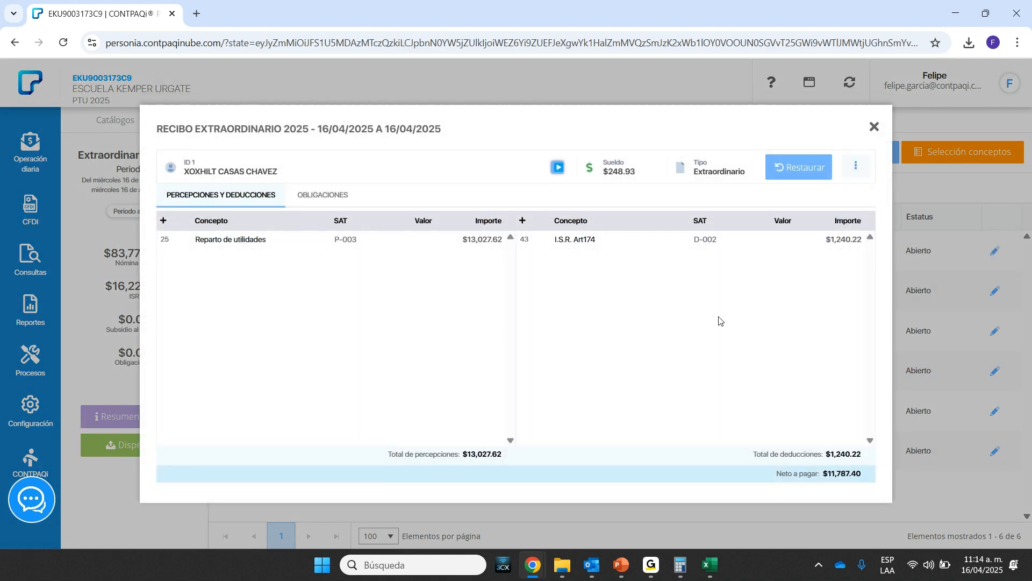
pyautogui.click(709, 564)
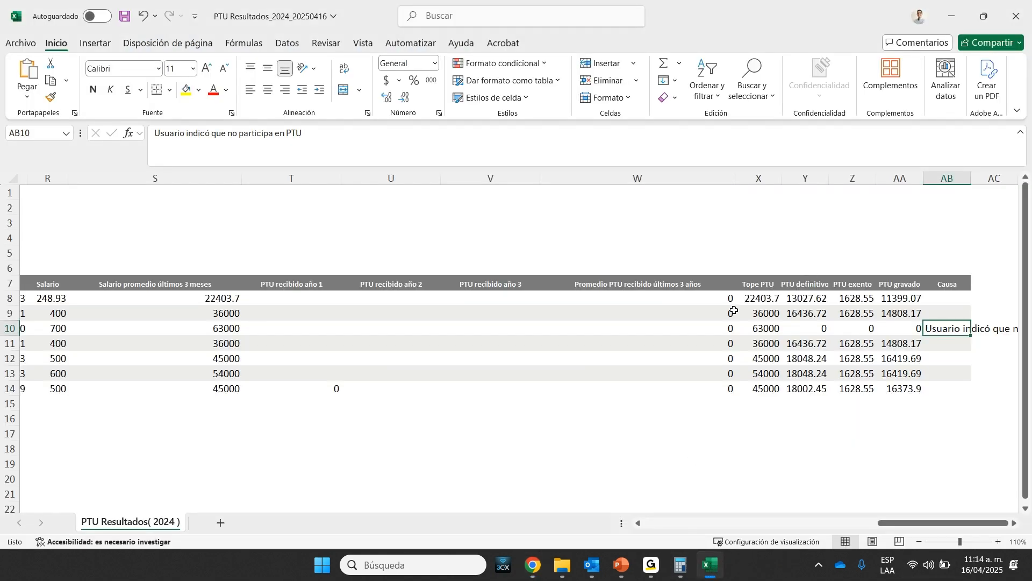
pyautogui.click(822, 298)
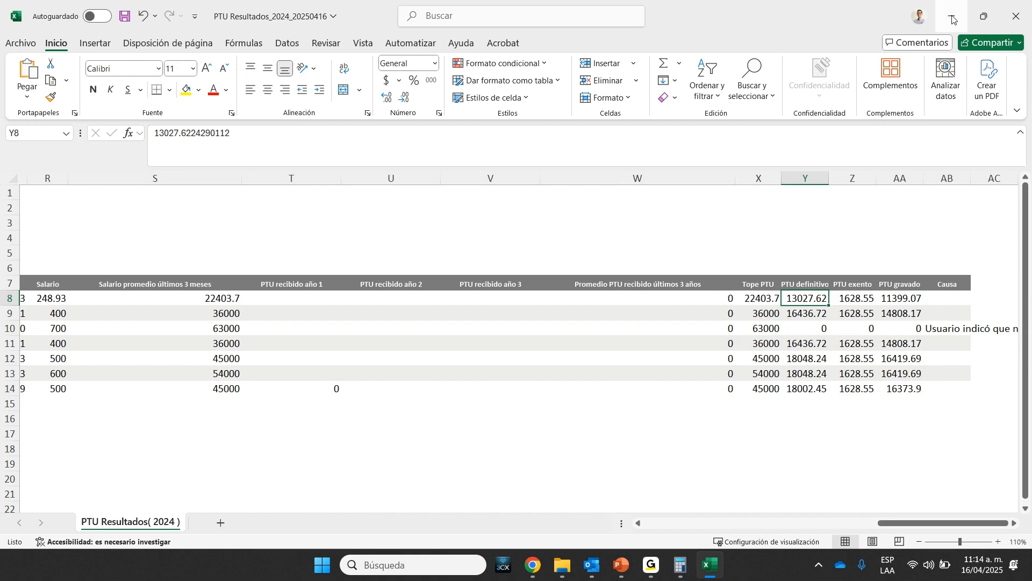
# - Shrink the Excel window over the receipt and compare row 8's PTU definitivo with the Reparto de utilidades amount
pyautogui.click(984, 17)
pyautogui.moveTo(763, 180); pyautogui.dragTo(523, 283)
pyautogui.scroll(5, 537, 482)
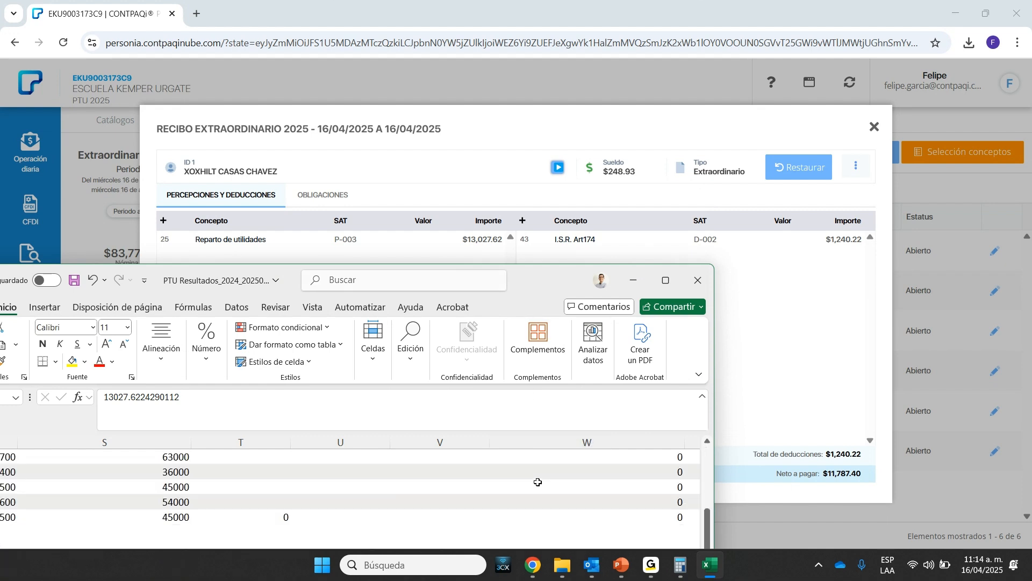
pyautogui.scroll(2, 564, 484)
pyautogui.scroll(-2, 565, 484)
pyautogui.scroll(-1, 565, 484)
pyautogui.moveTo(537, 277); pyautogui.dragTo(521, 164)
pyautogui.moveTo(604, 517); pyautogui.dragTo(649, 516)
pyautogui.scroll(1, 563, 433)
pyautogui.scroll(1, 563, 433)
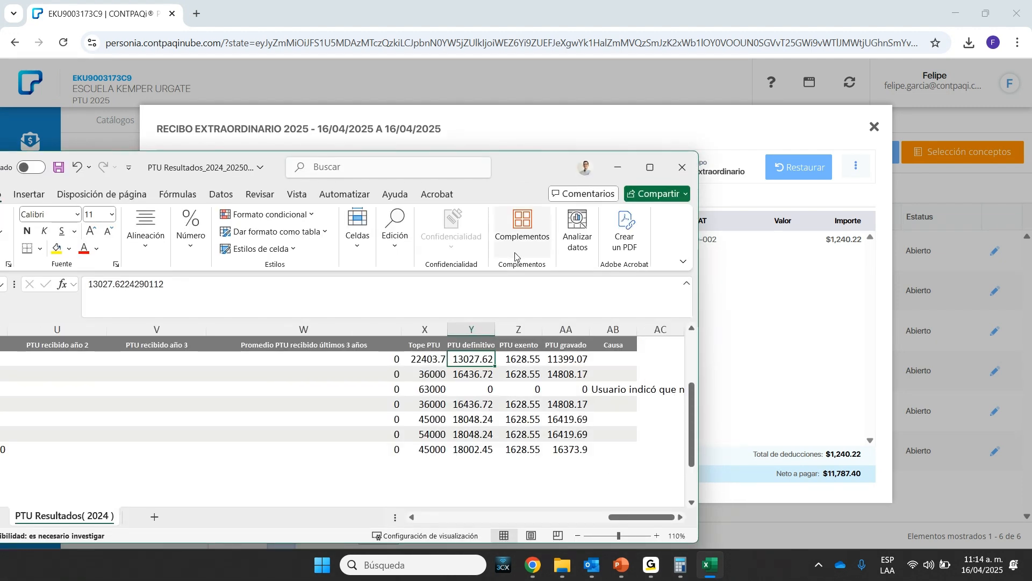
pyautogui.moveTo(524, 167); pyautogui.dragTo(530, 263)
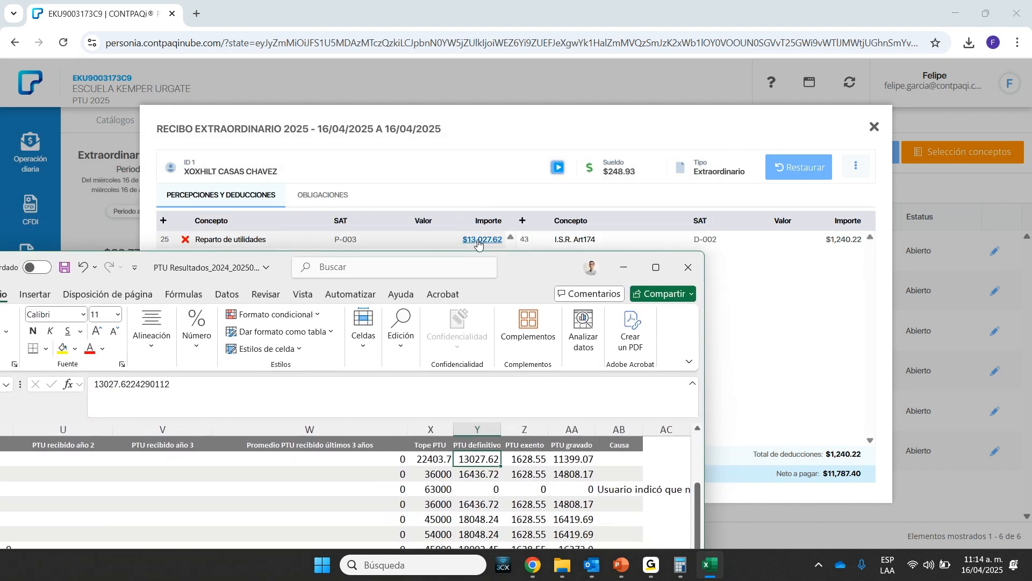
# - Check row 8's PTU gravado against the receipt's I.S.R. Art174 deduction, minimize Excel and close the receipt
pyautogui.click(571, 458)
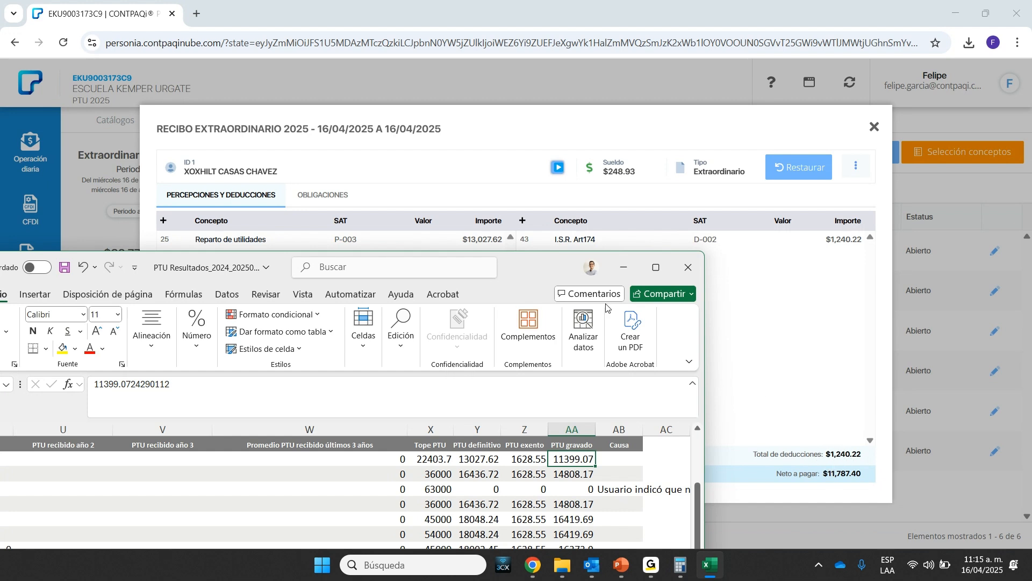
pyautogui.click(622, 268)
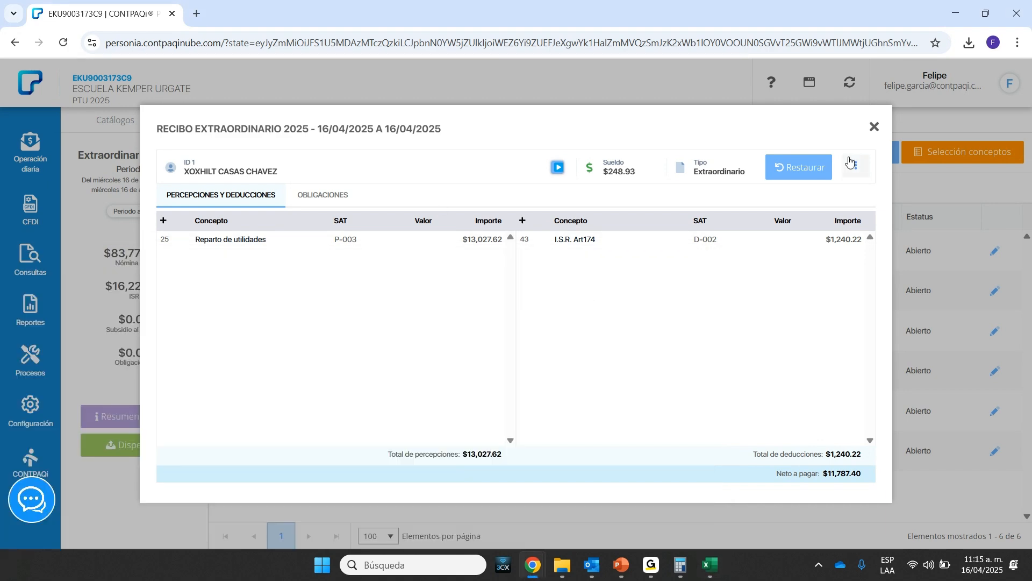
pyautogui.click(874, 127)
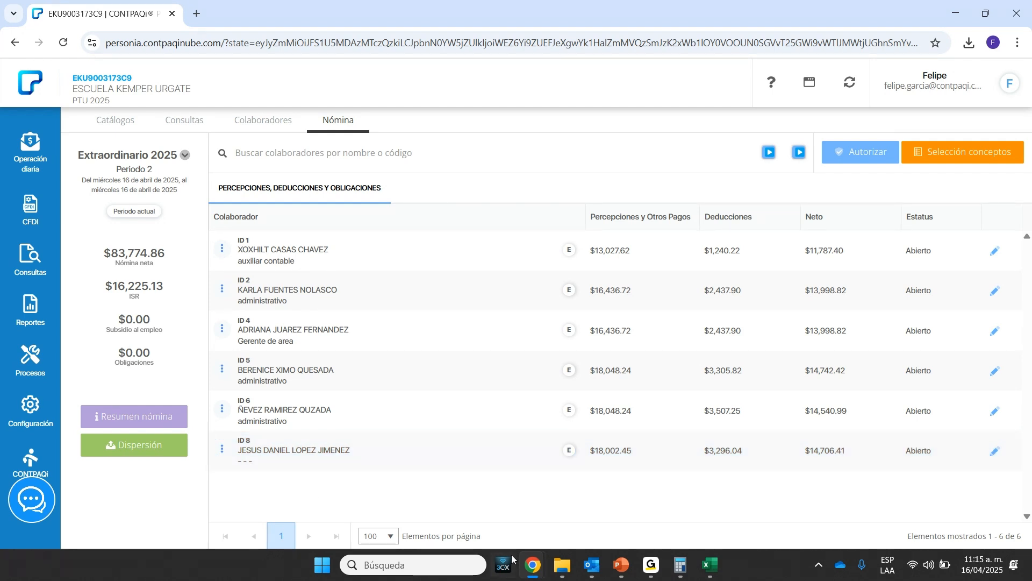
# - Switch to the PowerPoint slide show and advance past the Proceso de PTU slide to the ¿Dudas? slide
pyautogui.moveTo(622, 565)
pyautogui.click(630, 509)
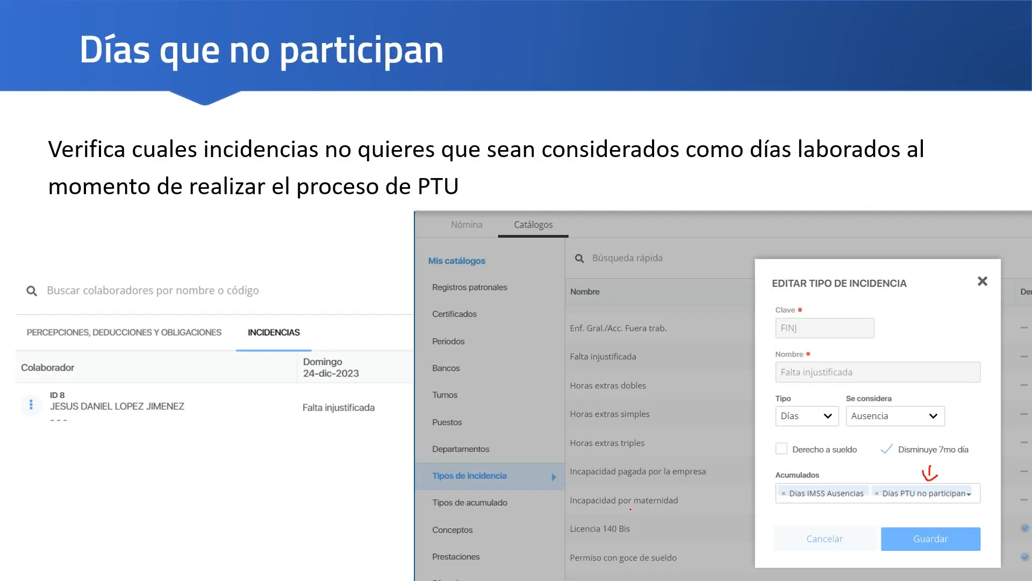
pyautogui.press('Right')
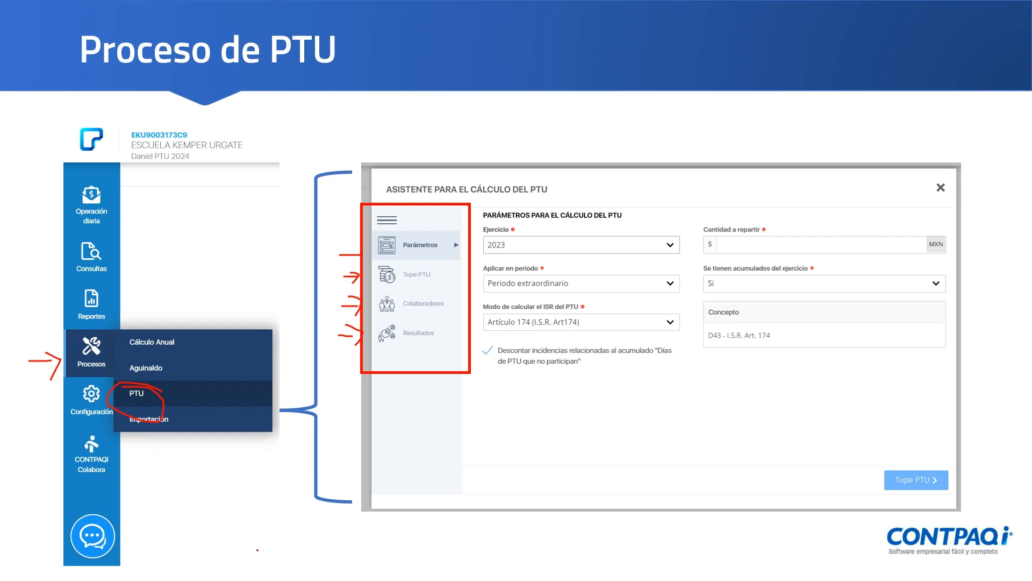
pyautogui.press('Right')
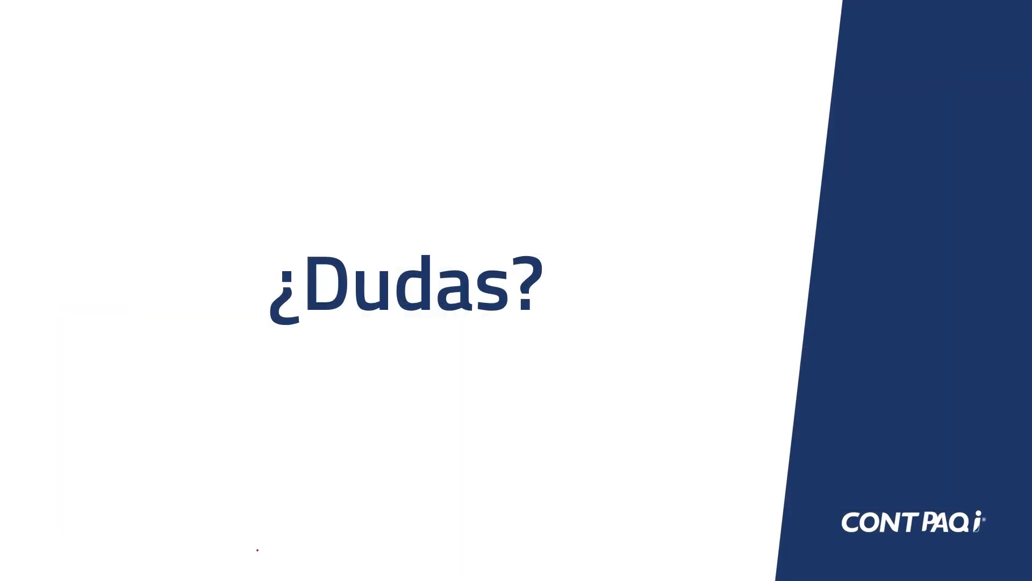